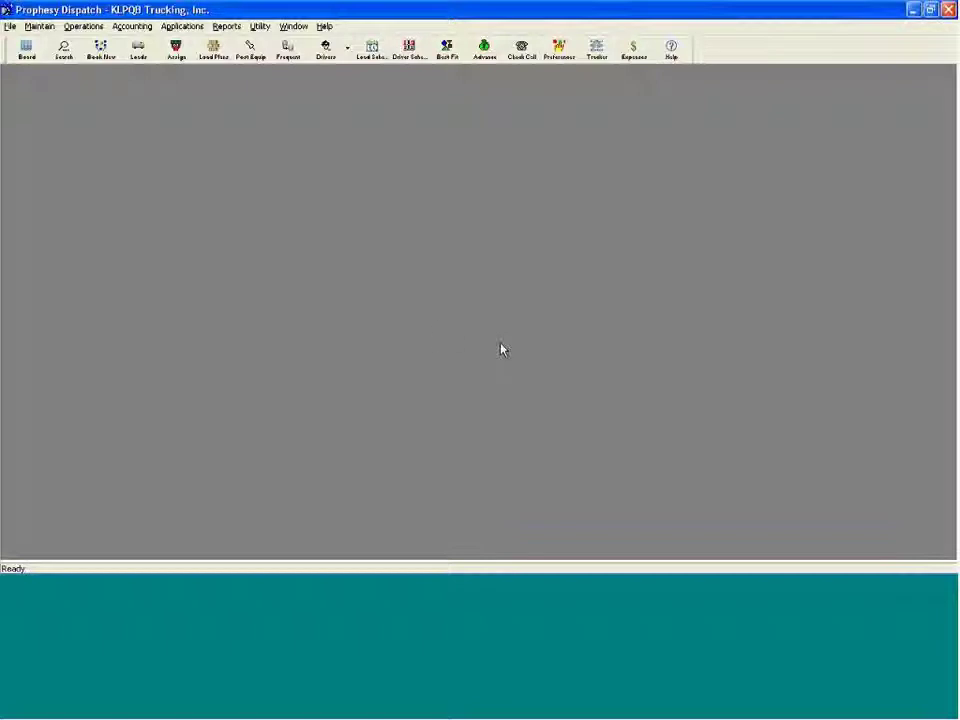
Step: Start booking a new load for the customer Albany Distribution
{"action": "left_click", "coordinate": [101, 50]}
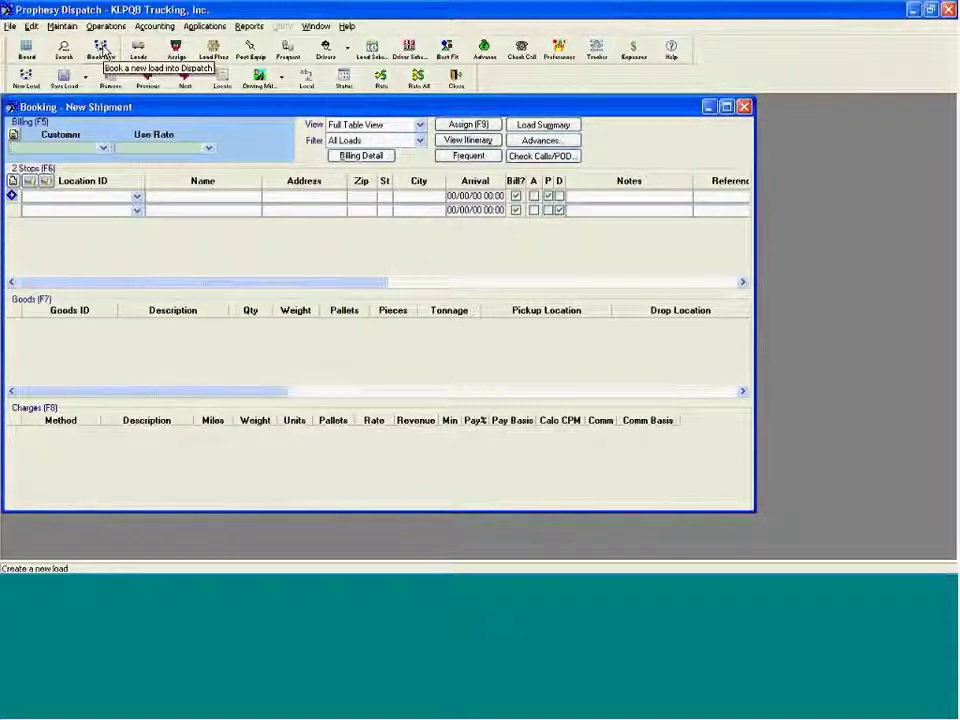
{"action": "type", "text": "Alb"}
{"action": "key", "text": "Return"}
Step: Set the first stop to DEANMANUFACTURING in Chicago and the second stop to COLEMORGAN in Bloomfield
{"action": "type", "text": "Alb"}
{"action": "key", "text": "BackSpace"}
{"action": "key", "text": "BackSpace"}
{"action": "key", "text": "BackSpace"}
{"action": "type", "text": "dea"}
{"action": "key", "text": "Return"}
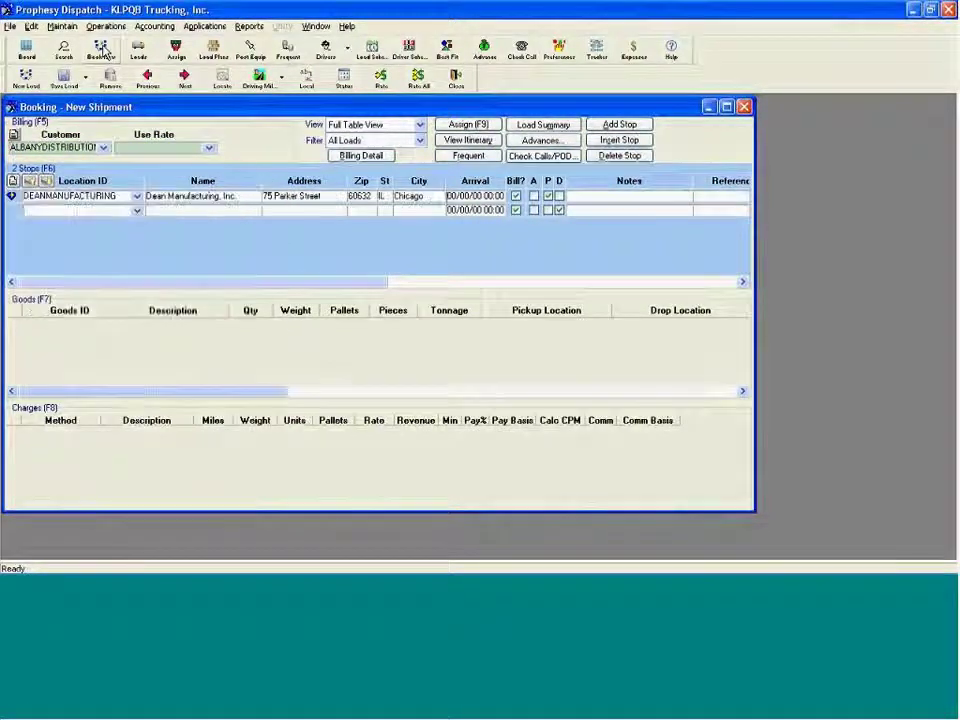
{"action": "type", "text": "cole"}
{"action": "key", "text": "Return"}
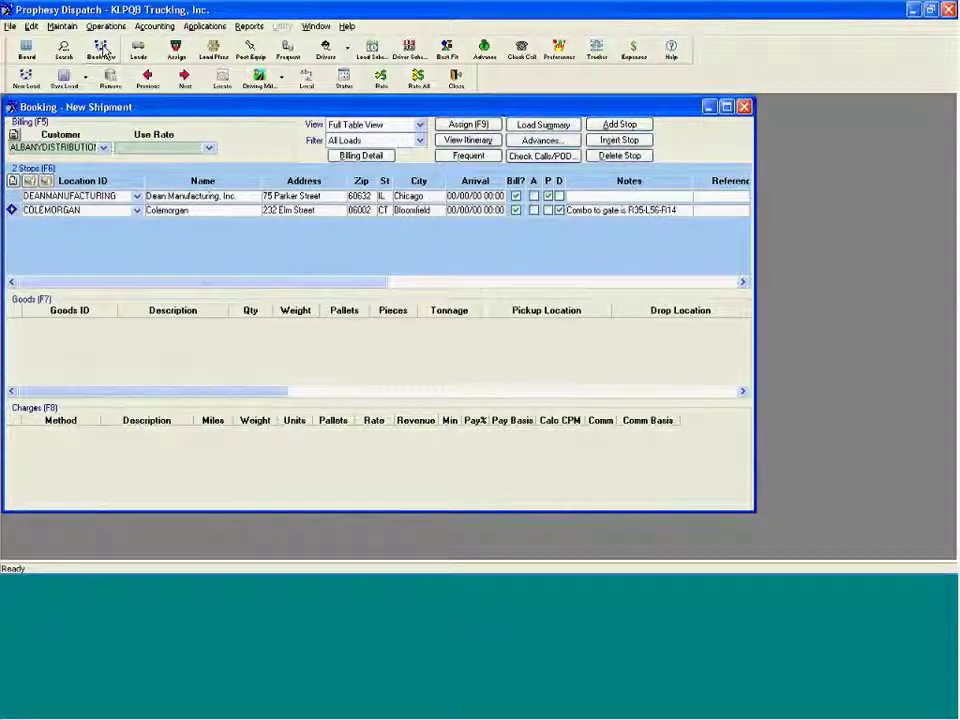
Step: Set the stop arrivals to 11/16/09 13:08 for Dean Manufacturing and 11/17/09 13:08 for Colemorgan, and save the load
{"action": "double_click", "coordinate": [472, 209]}
{"action": "left_click", "coordinate": [322, 175]}
{"action": "double_click", "coordinate": [322, 175]}
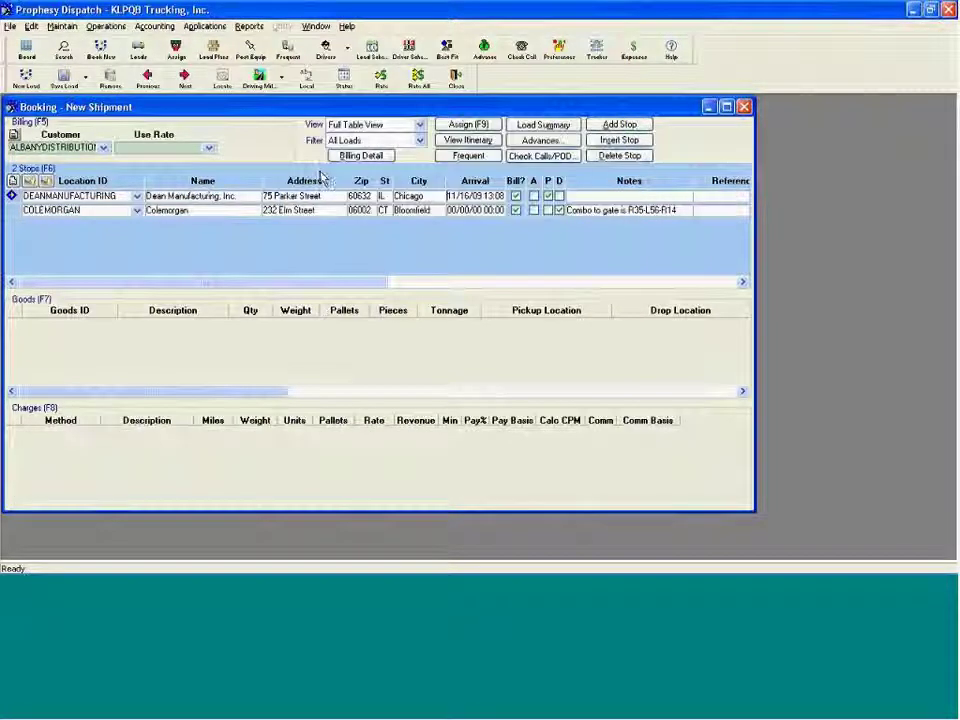
{"action": "double_click", "coordinate": [472, 209]}
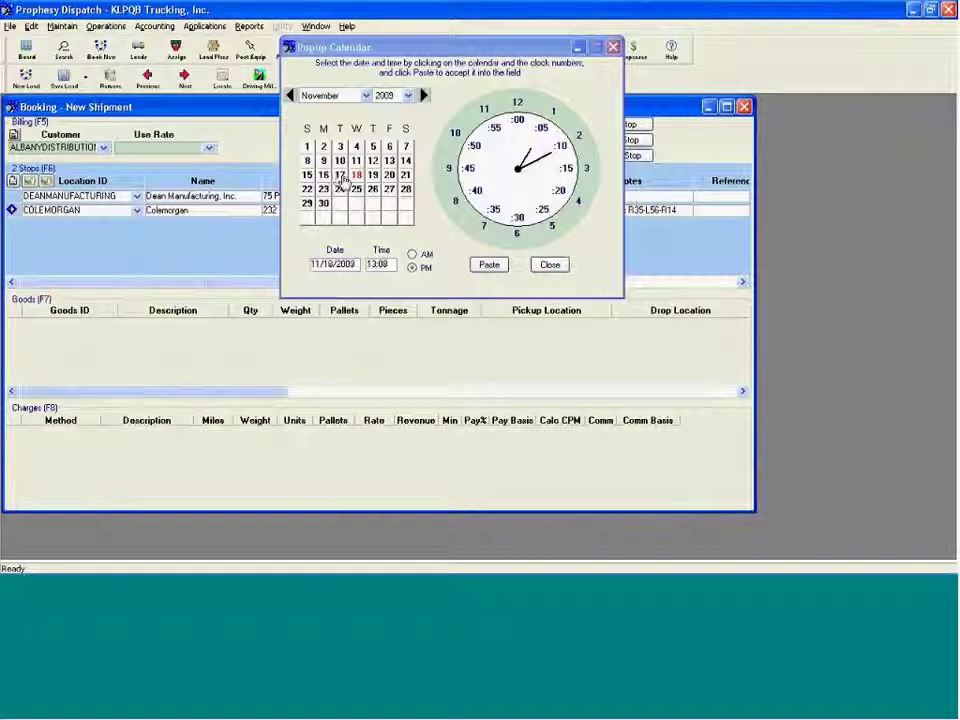
{"action": "double_click", "coordinate": [340, 175]}
{"action": "left_click", "coordinate": [62, 77]}
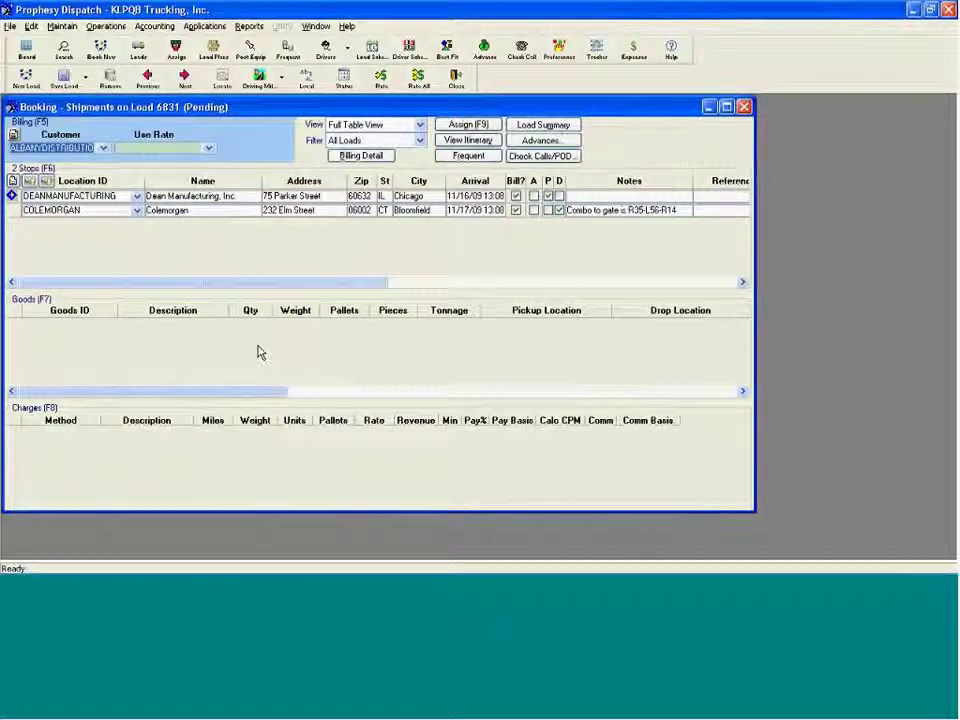
Step: Add STAGING goods to the load with a weight of 42,000, 10 pallets and 1,550 pieces, and save the load
{"action": "left_click", "coordinate": [257, 352]}
{"action": "type", "text": "st"}
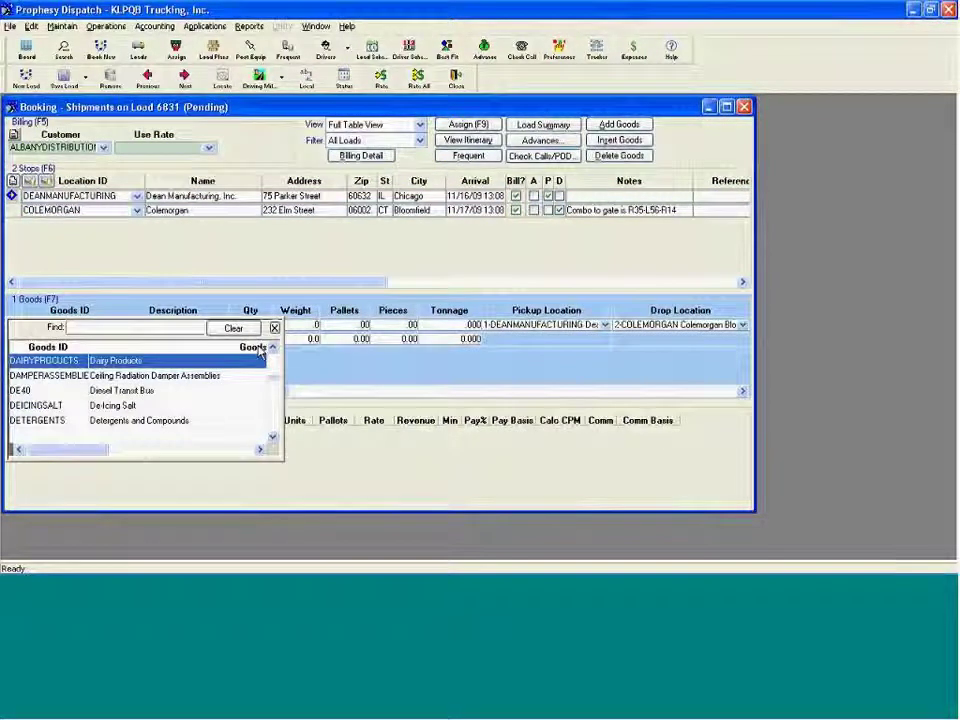
{"action": "key", "text": "Return"}
{"action": "key", "text": "Tab"}
{"action": "type", "text": "402000"}
{"action": "key", "text": "Tab"}
{"action": "type", "text": "10"}
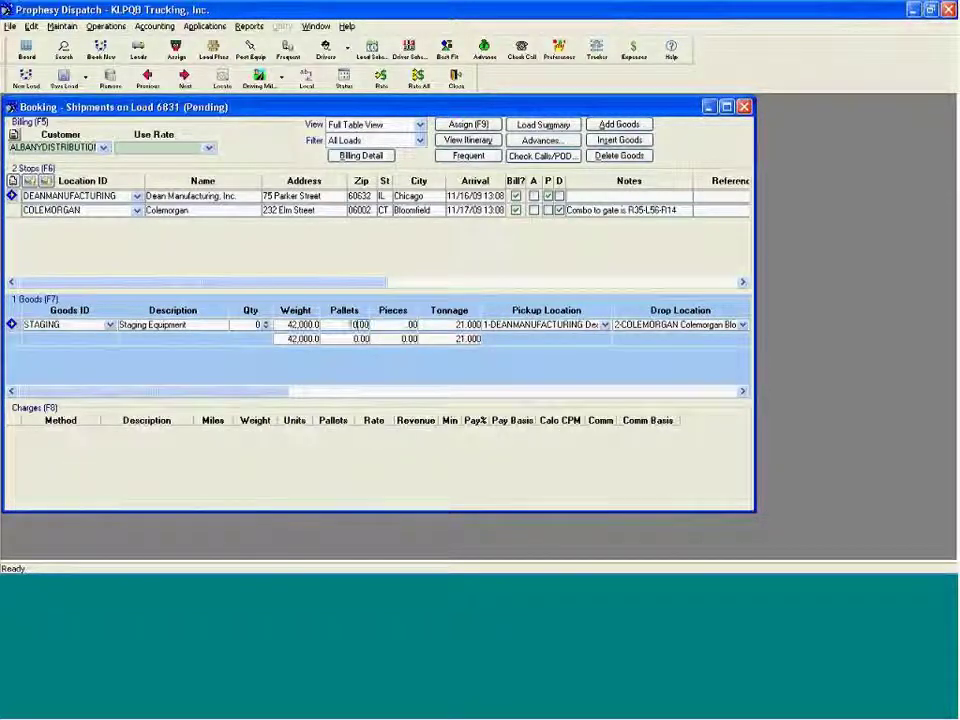
{"action": "key", "text": "Tab"}
{"action": "type", "text": "15500"}
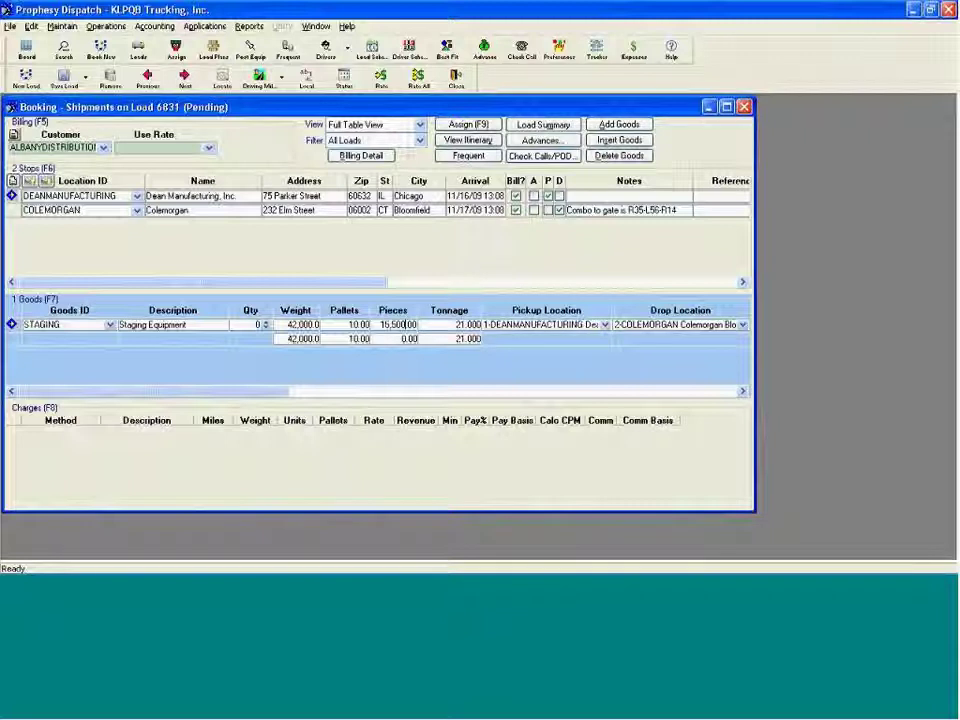
{"action": "key", "text": "BackSpace"}
{"action": "key", "text": "Tab"}
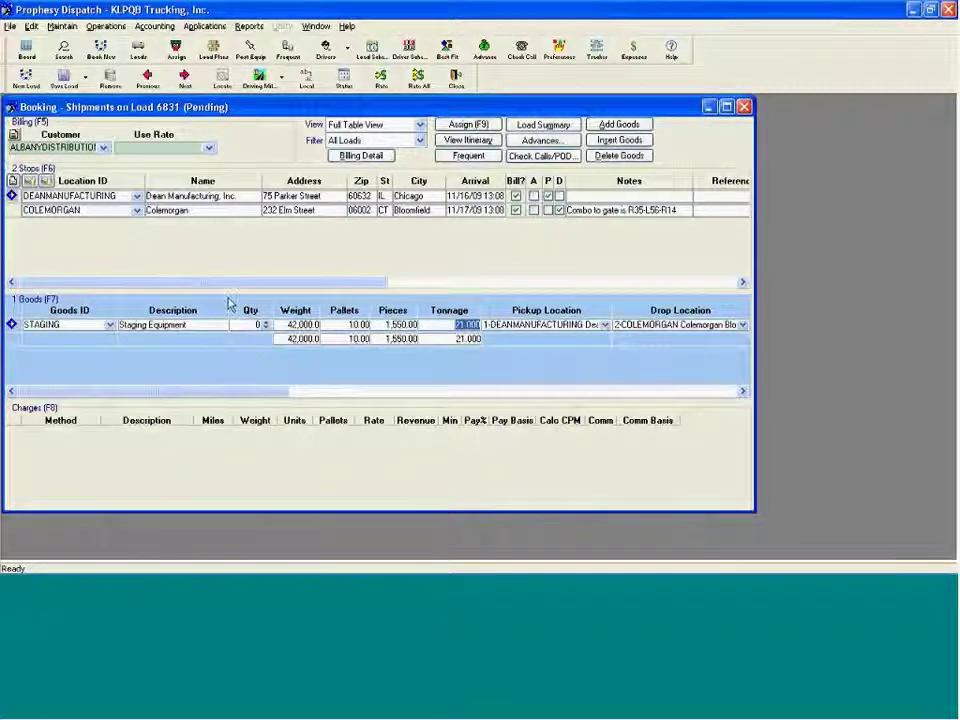
{"action": "left_click", "coordinate": [63, 78]}
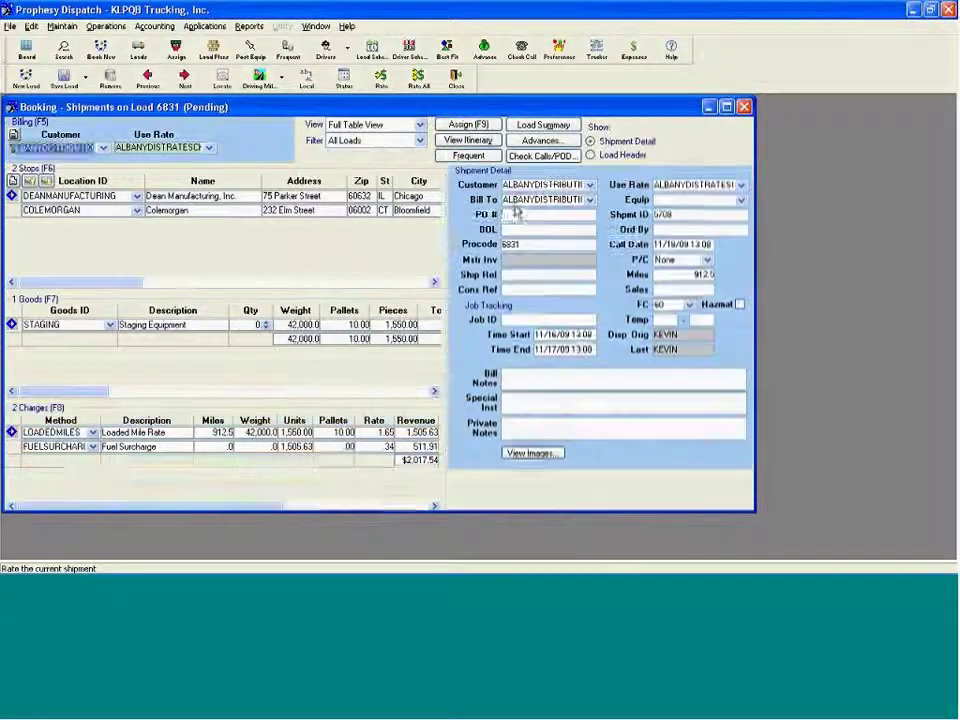
Step: Enter the purchase order number and the ship reference 14555 in the shipment detail, and save the load
{"action": "left_click", "coordinate": [526, 270]}
{"action": "type", "text": "1400"}
{"action": "type", "text": "55"}
{"action": "left_click", "coordinate": [64, 78]}
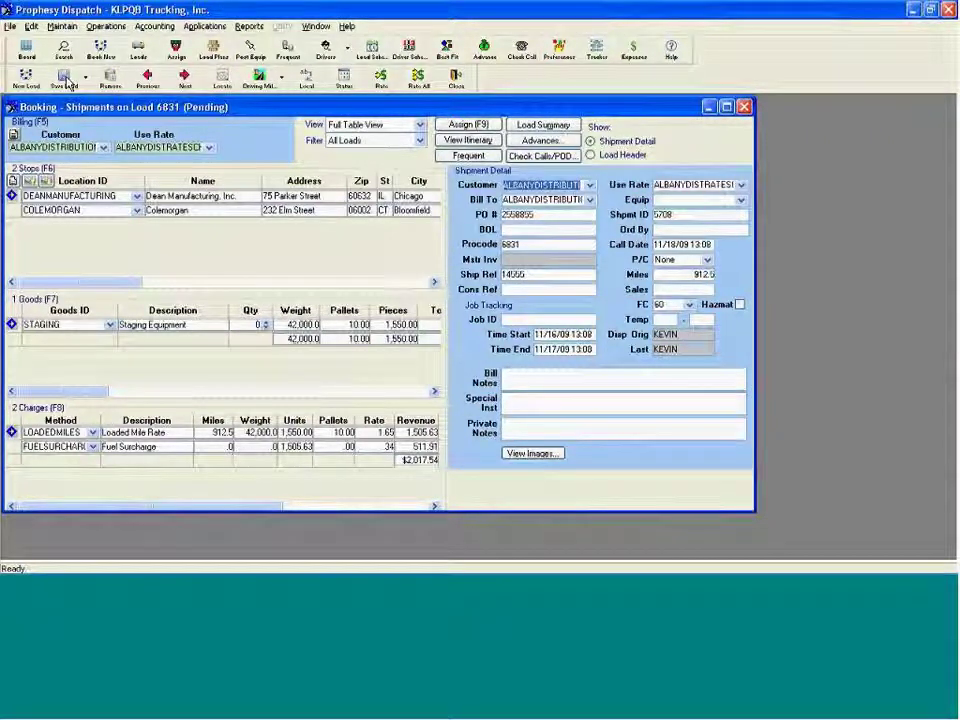
Step: Open the load's assignments, review driver availability, and assign the first listed driver, located in Chicago
{"action": "left_click", "coordinate": [466, 125]}
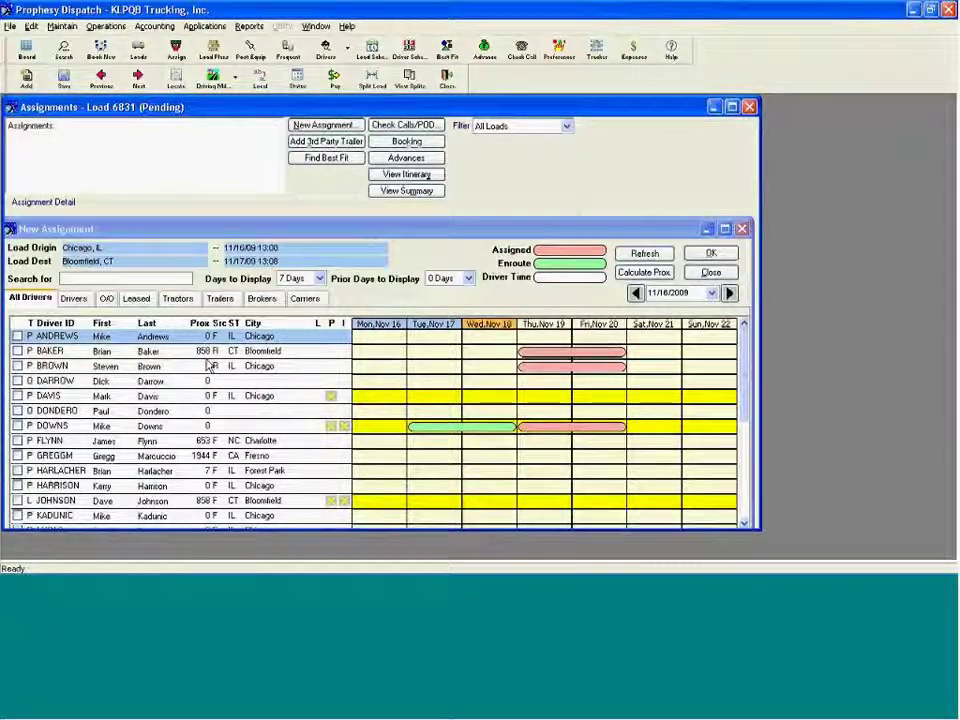
{"action": "mouse_move", "coordinate": [208, 361]}
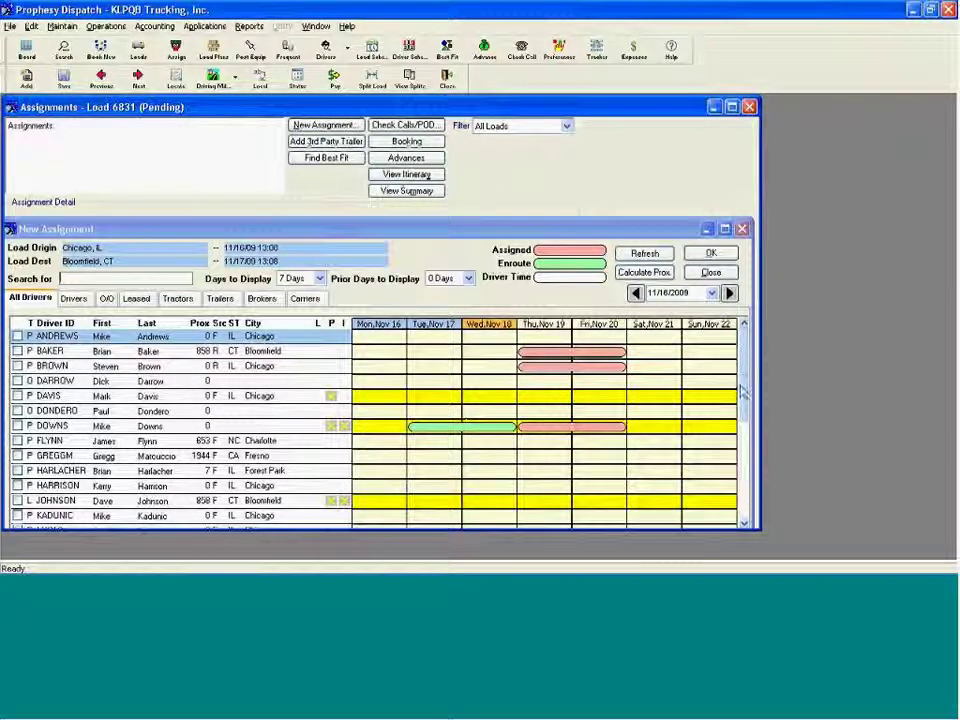
{"action": "scroll", "coordinate": [744, 394], "scroll_direction": "down", "scroll_amount": 1}
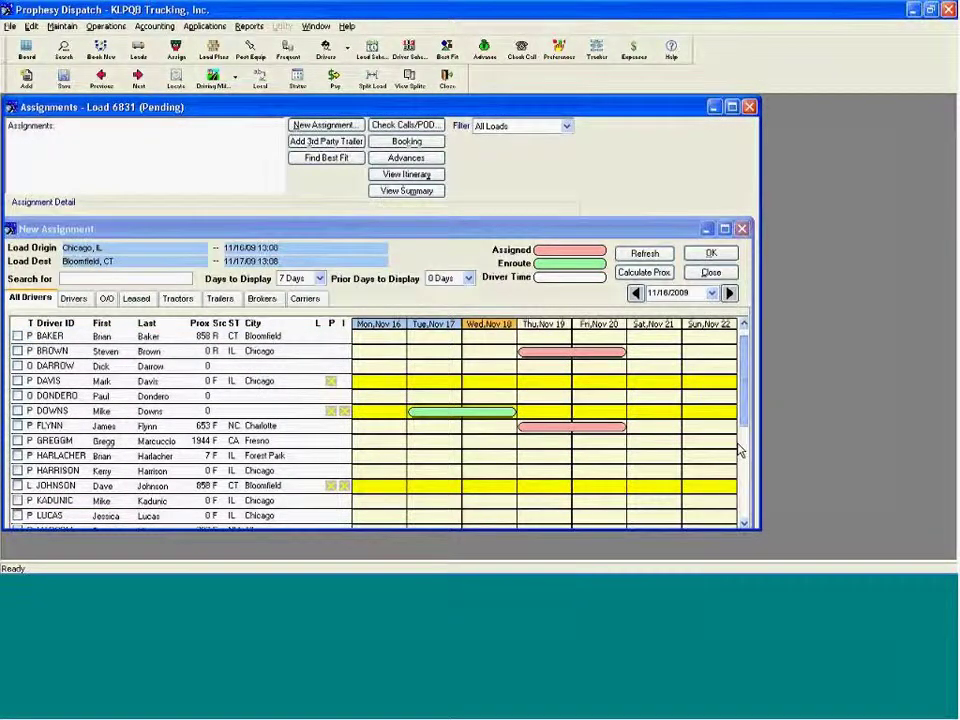
{"action": "scroll", "coordinate": [738, 450], "scroll_direction": "down", "scroll_amount": 7}
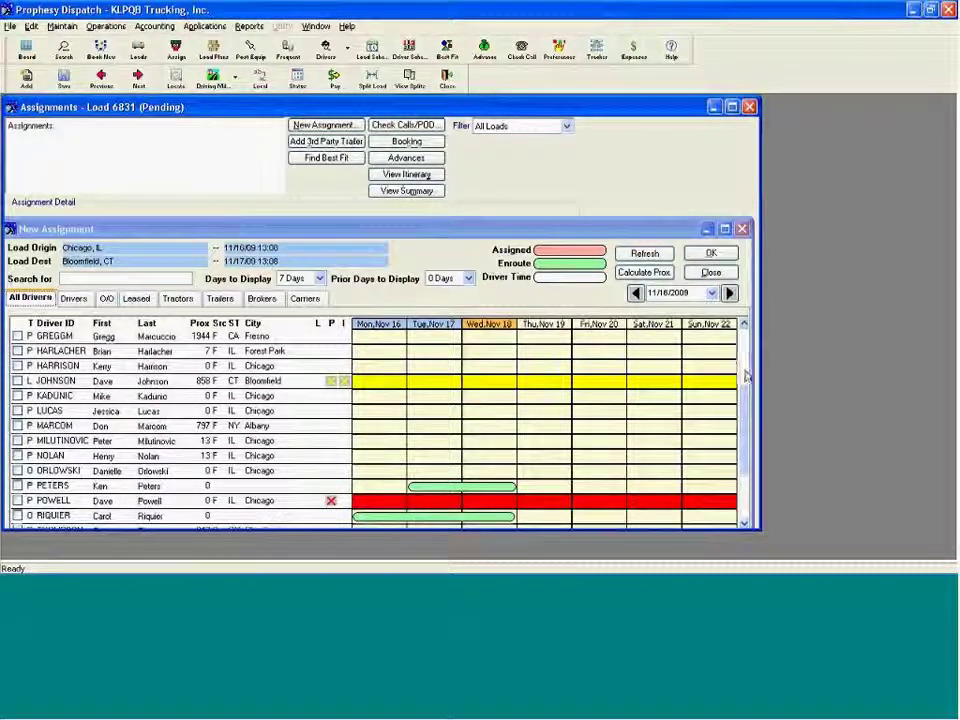
{"action": "scroll", "coordinate": [743, 362], "scroll_direction": "up", "scroll_amount": 1}
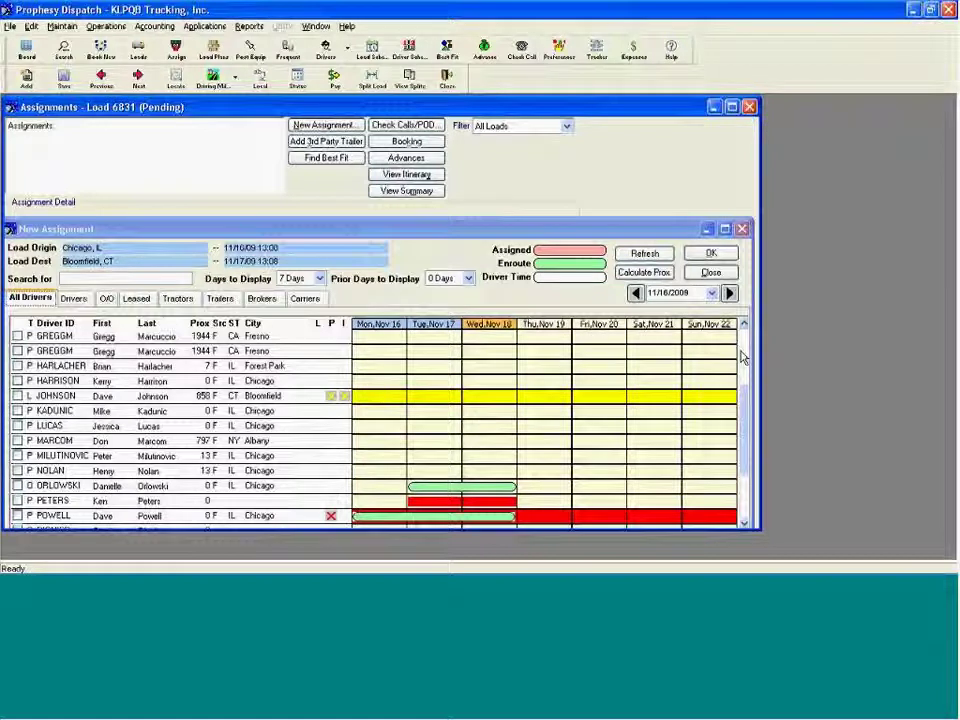
{"action": "scroll", "coordinate": [743, 357], "scroll_direction": "up", "scroll_amount": 8}
{"action": "double_click", "coordinate": [222, 336]}
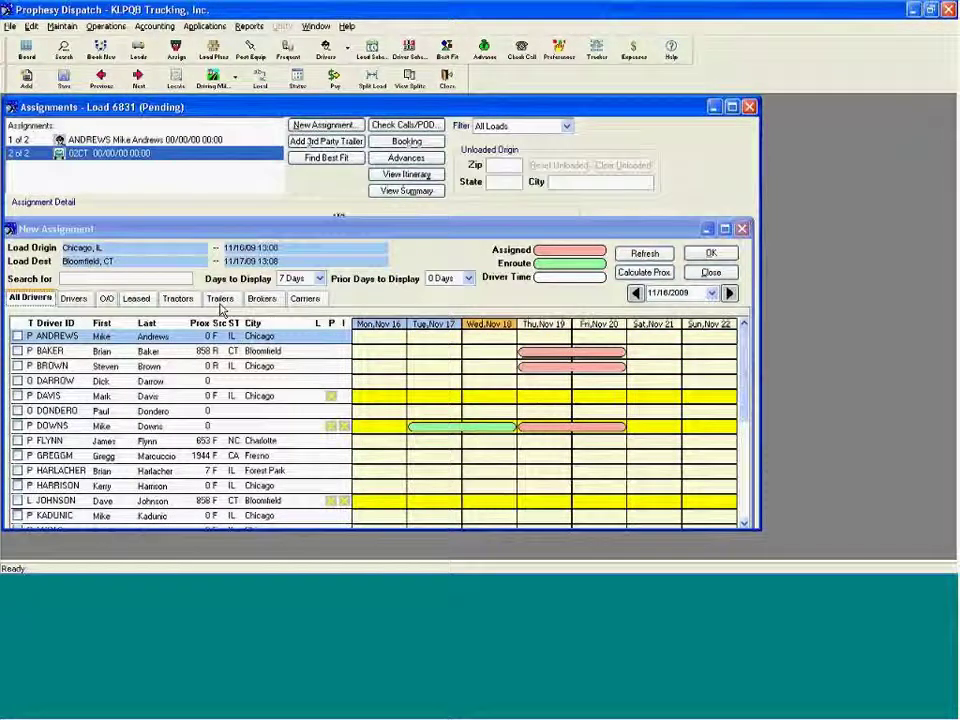
Step: Assign trailer 5301 to the load and close the new assignment window
{"action": "left_click", "coordinate": [221, 300]}
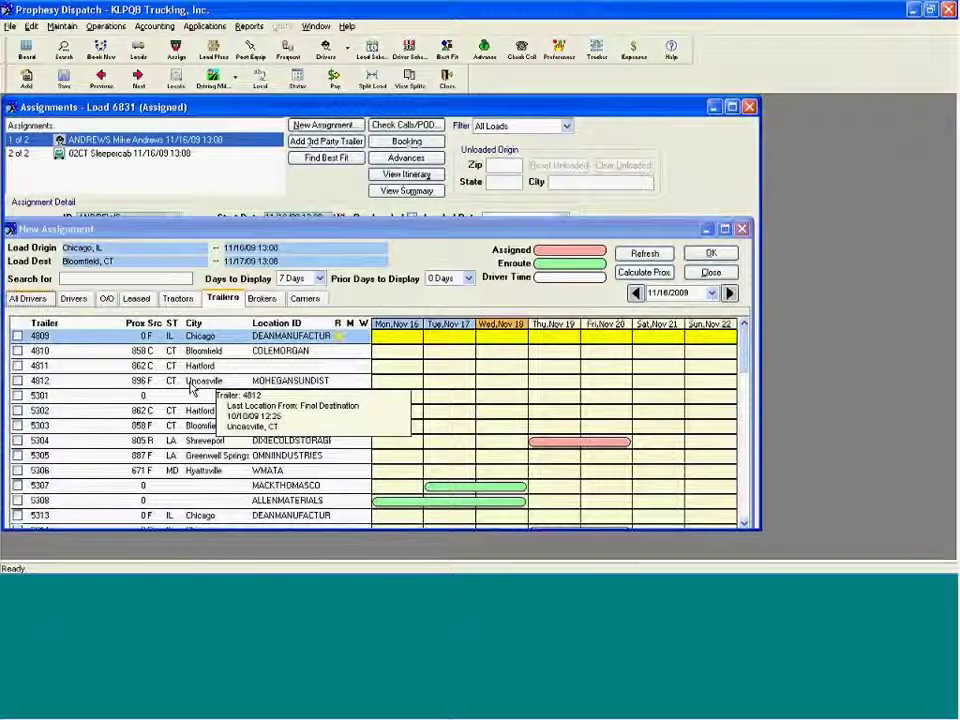
{"action": "double_click", "coordinate": [192, 396]}
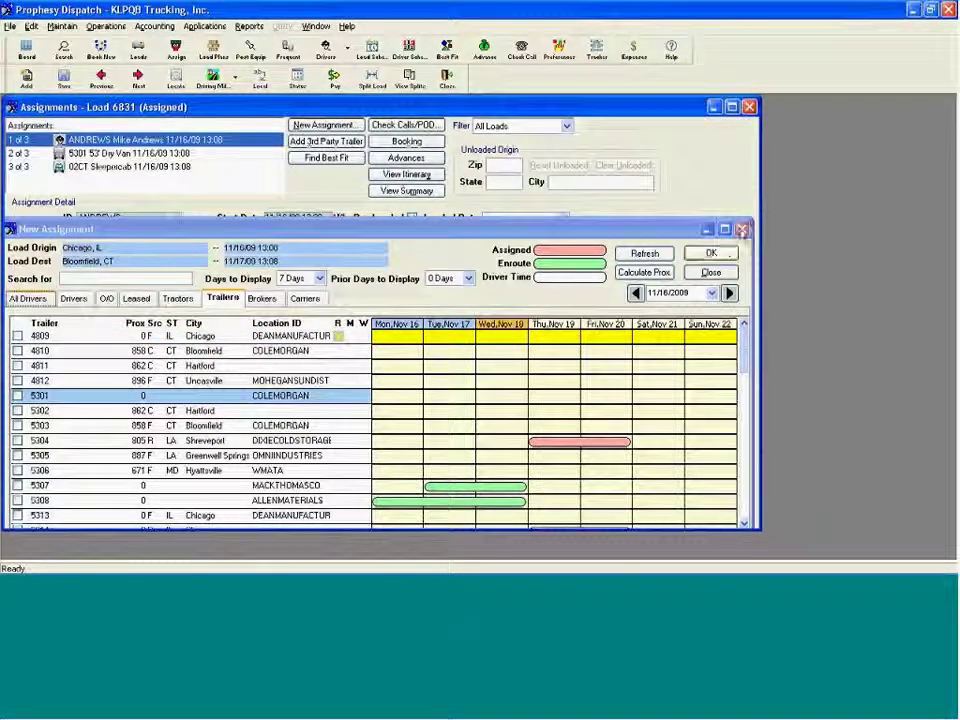
{"action": "left_click", "coordinate": [706, 229]}
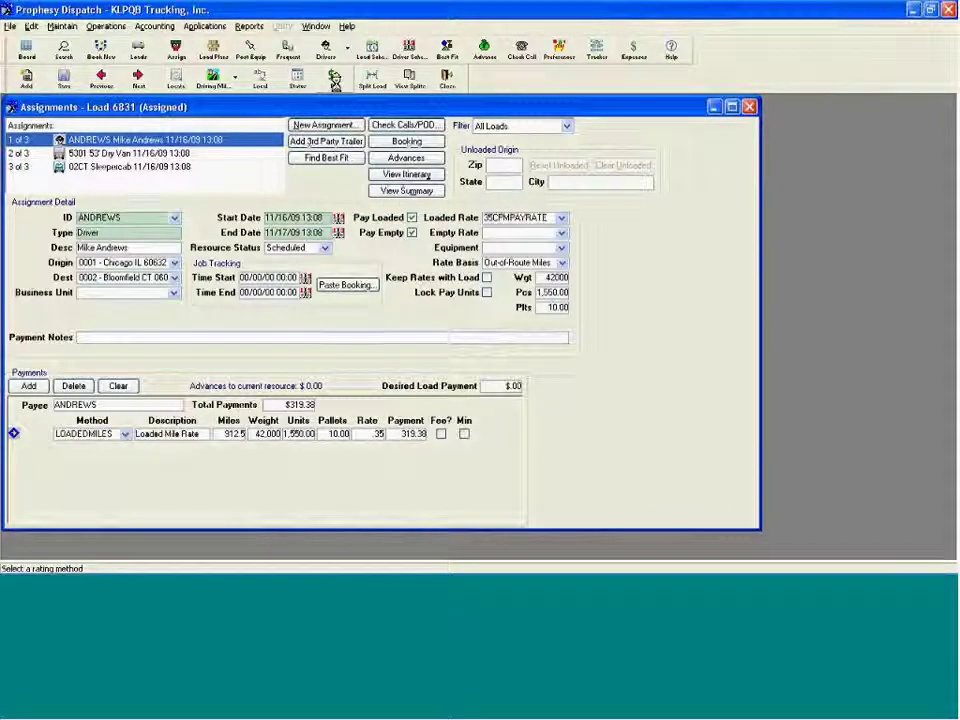
Step: Change the load's status to Enroute as of 11/16/09 13:08 and to Complete as of 11/17/09 13:08, and close its assignments
{"action": "left_click", "coordinate": [298, 84]}
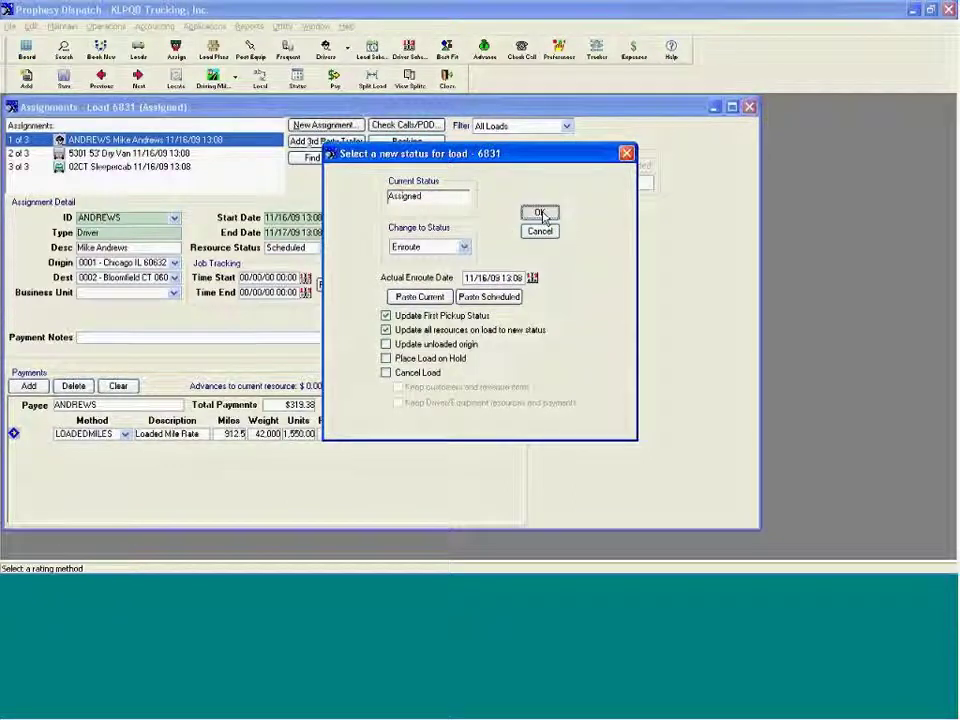
{"action": "left_click", "coordinate": [540, 213]}
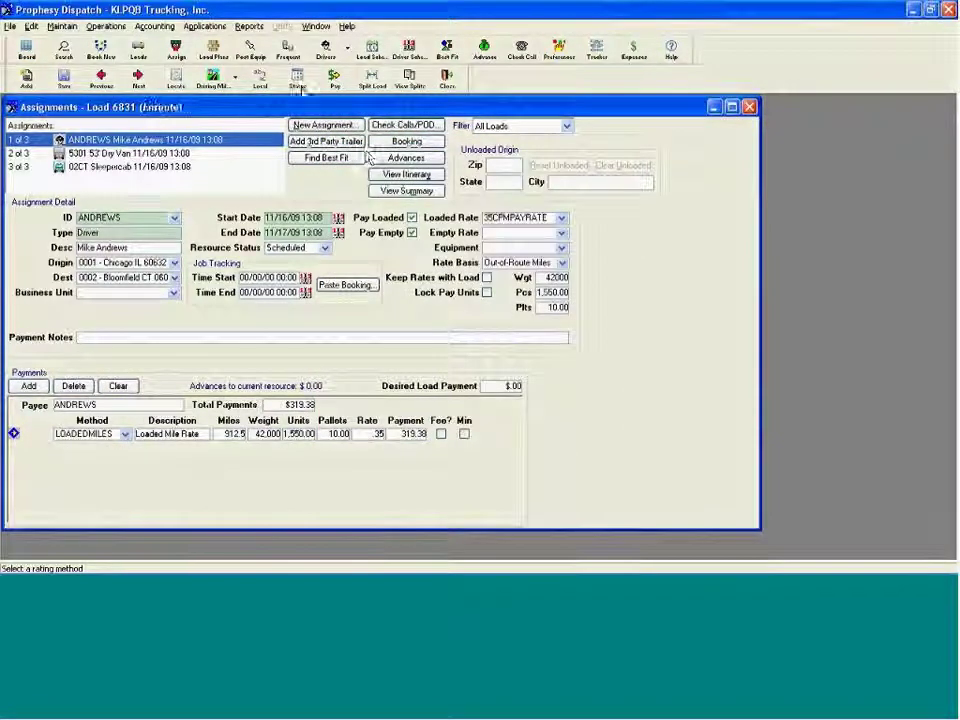
{"action": "left_click", "coordinate": [298, 84]}
{"action": "left_click", "coordinate": [536, 210]}
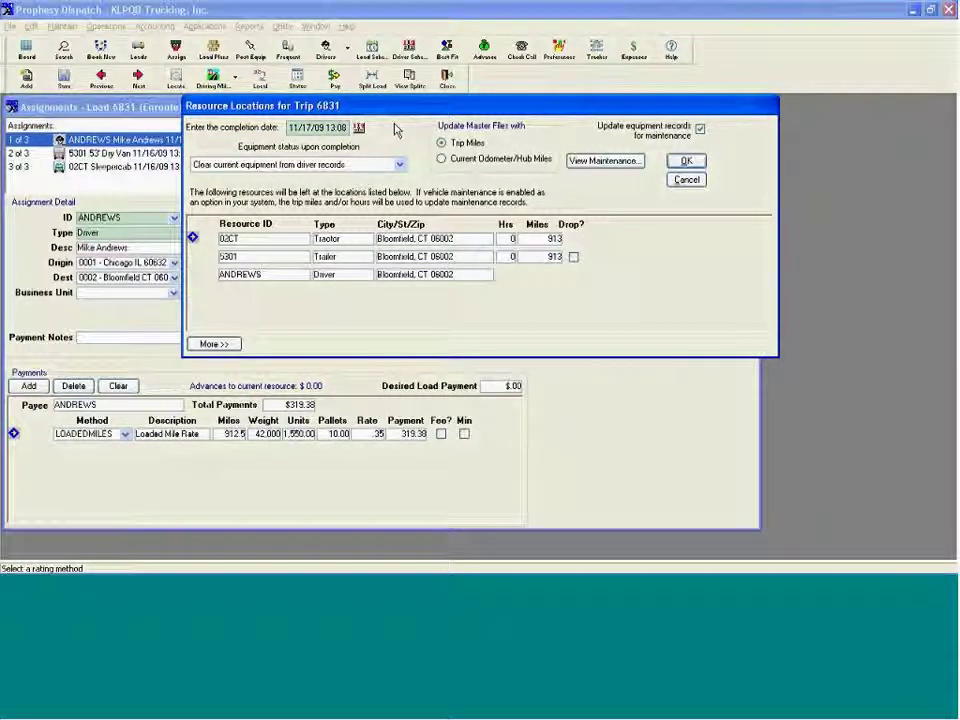
{"action": "left_click", "coordinate": [686, 161]}
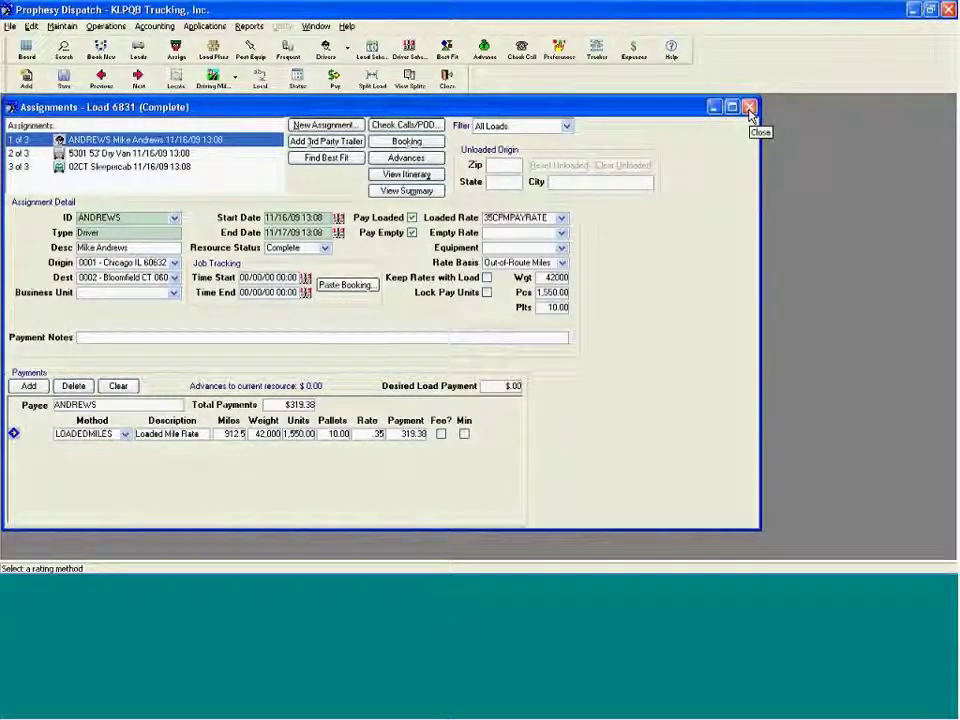
{"action": "left_click", "coordinate": [750, 108]}
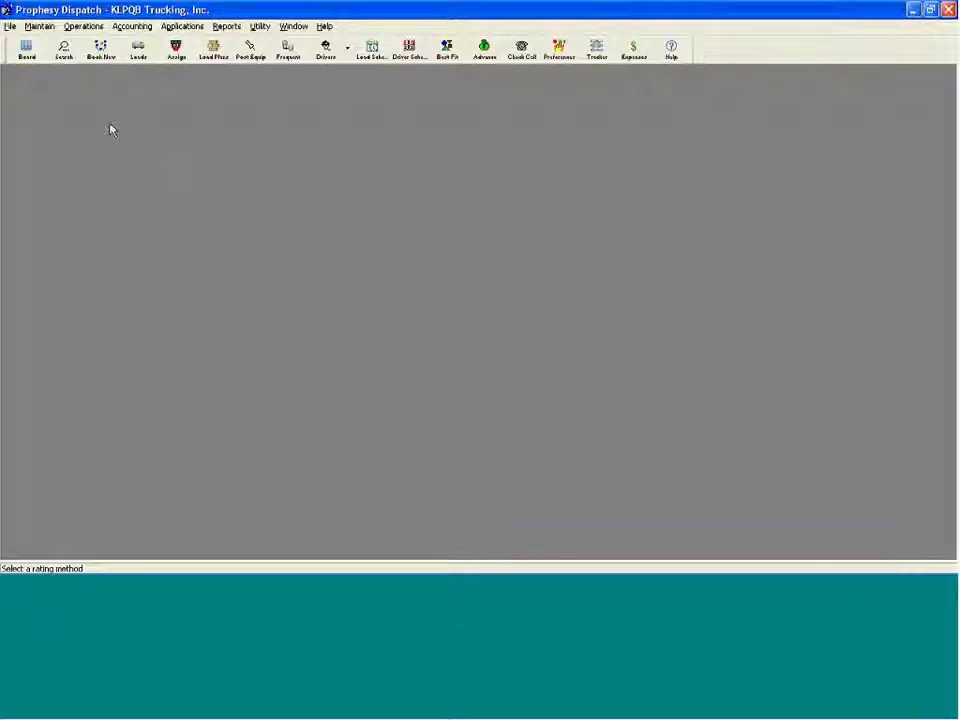
Step: Locate the LATEX goods record and examine its setting for requiring a trailer washout after hauling
{"action": "left_click", "coordinate": [44, 27]}
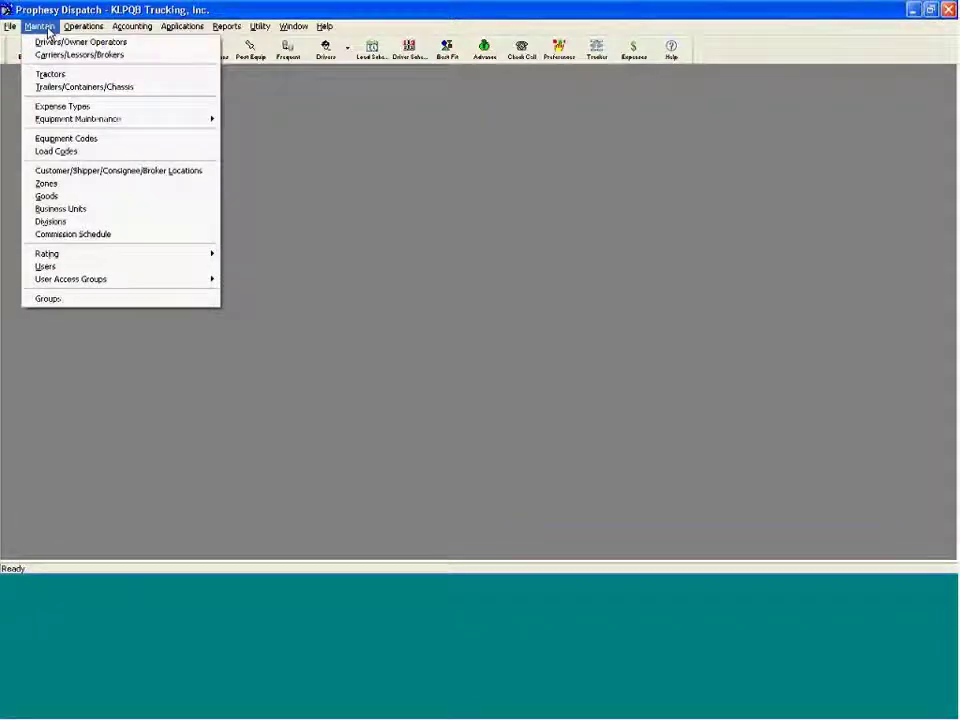
{"action": "left_click", "coordinate": [94, 187]}
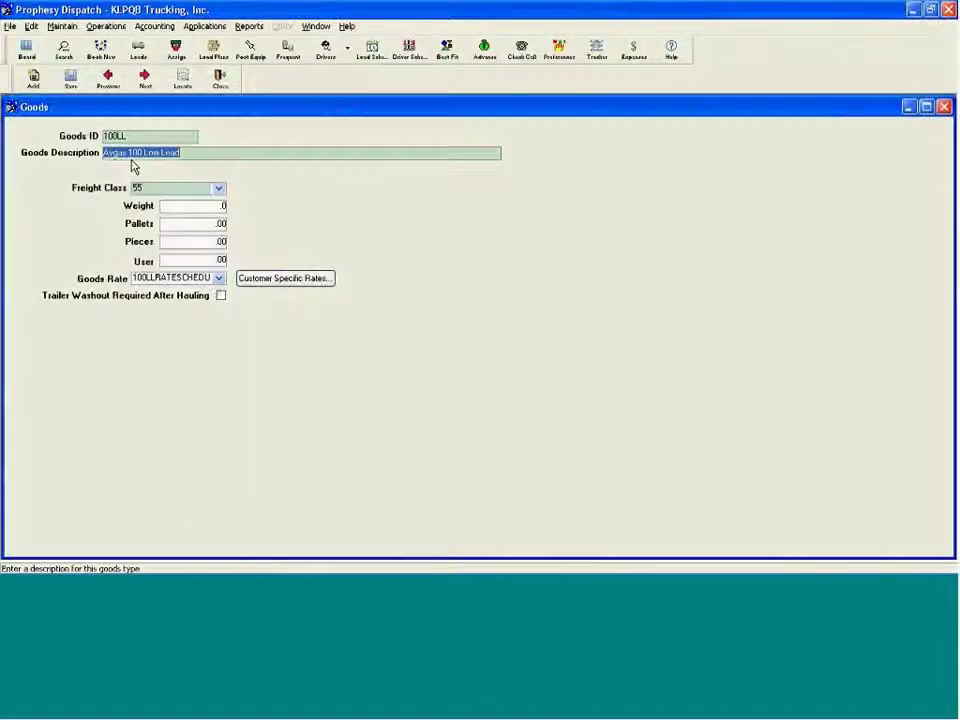
{"action": "left_click", "coordinate": [182, 80]}
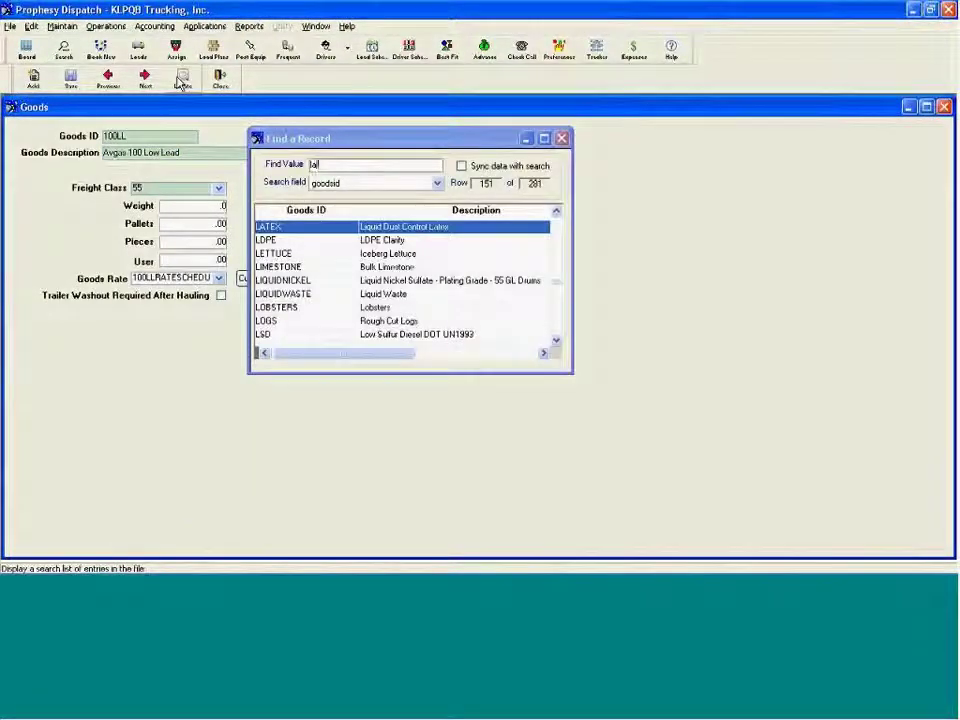
{"action": "key", "text": "Return"}
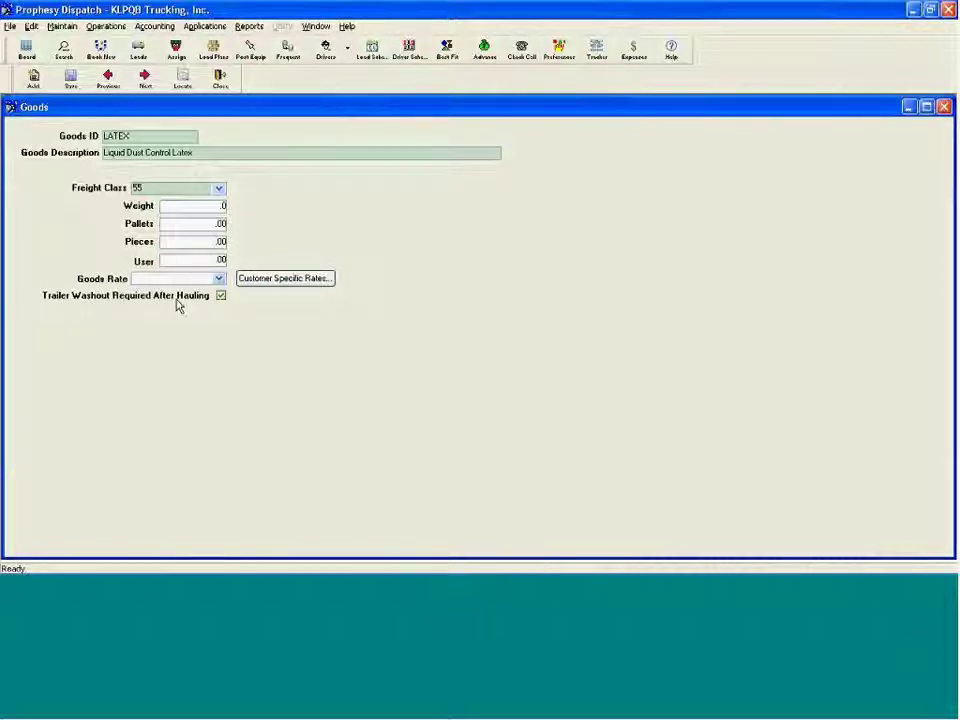
{"action": "left_click", "coordinate": [221, 296]}
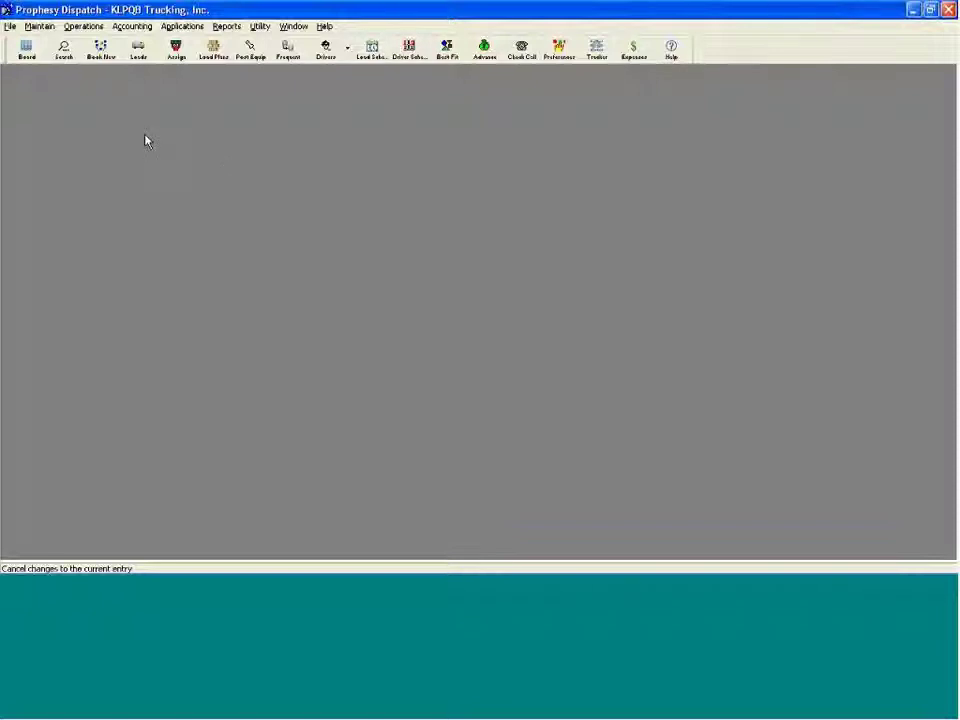
Step: Open the expense types and examine the frequency options available for the trailer registration expense
{"action": "left_click", "coordinate": [45, 26]}
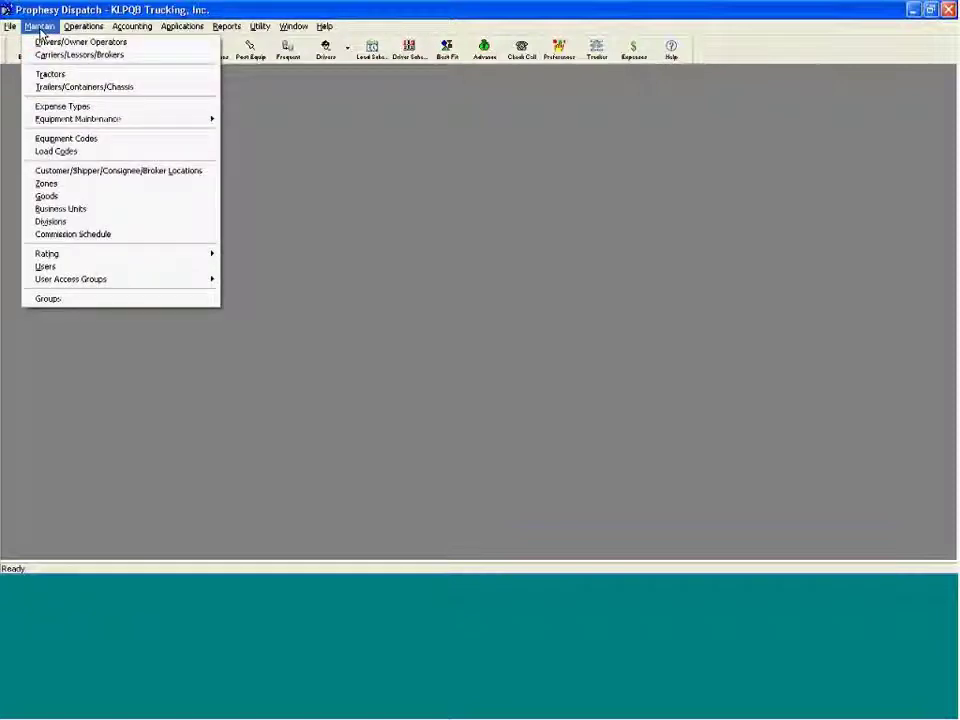
{"action": "left_click", "coordinate": [87, 107]}
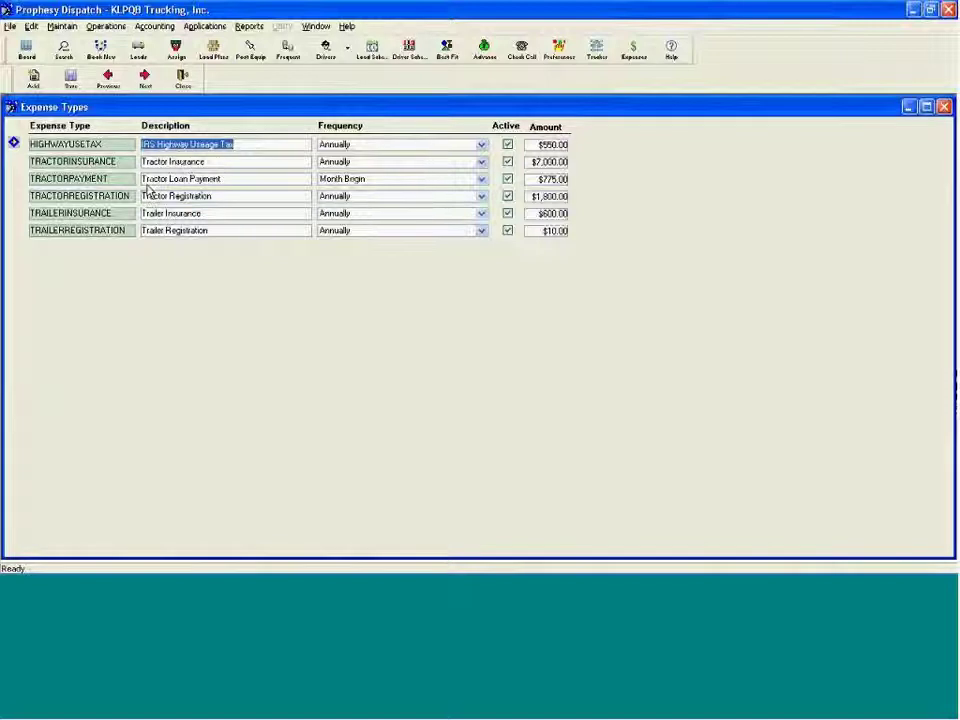
{"action": "left_click", "coordinate": [482, 231]}
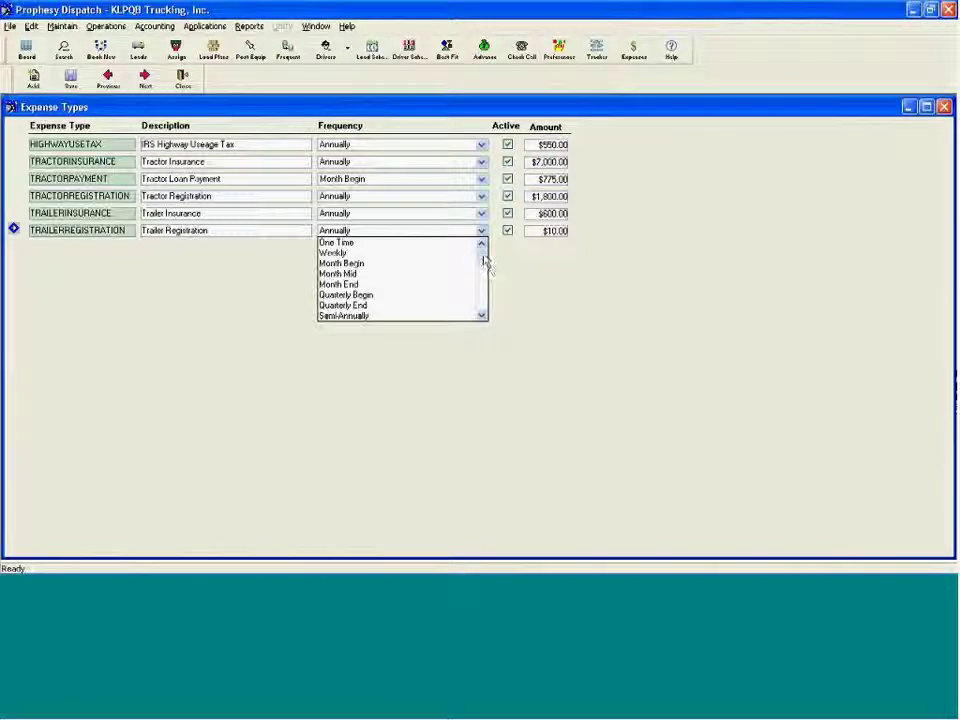
{"action": "left_click", "coordinate": [481, 318]}
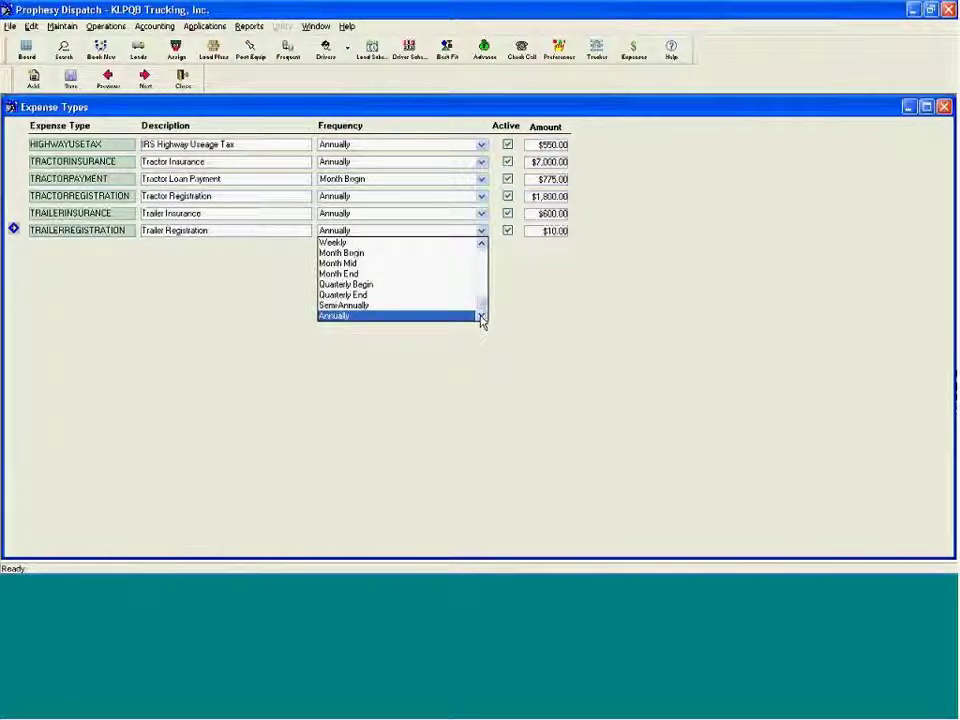
Step: Keep the trailer registration frequency at Annually and add a new expense type record with the code Tolls
{"action": "left_click", "coordinate": [388, 316]}
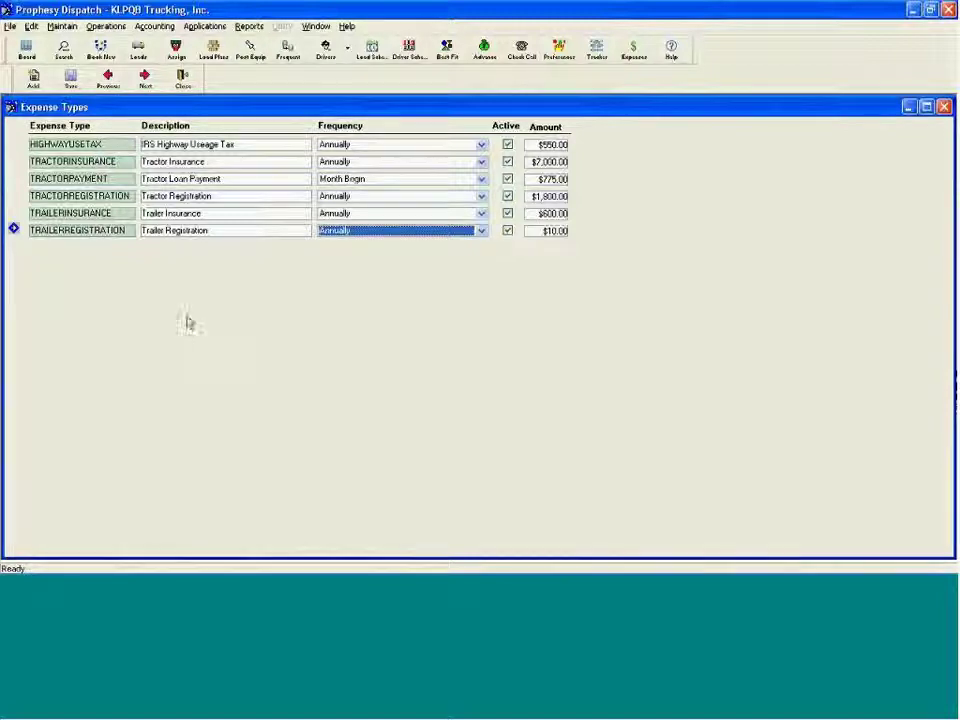
{"action": "left_click", "coordinate": [33, 80]}
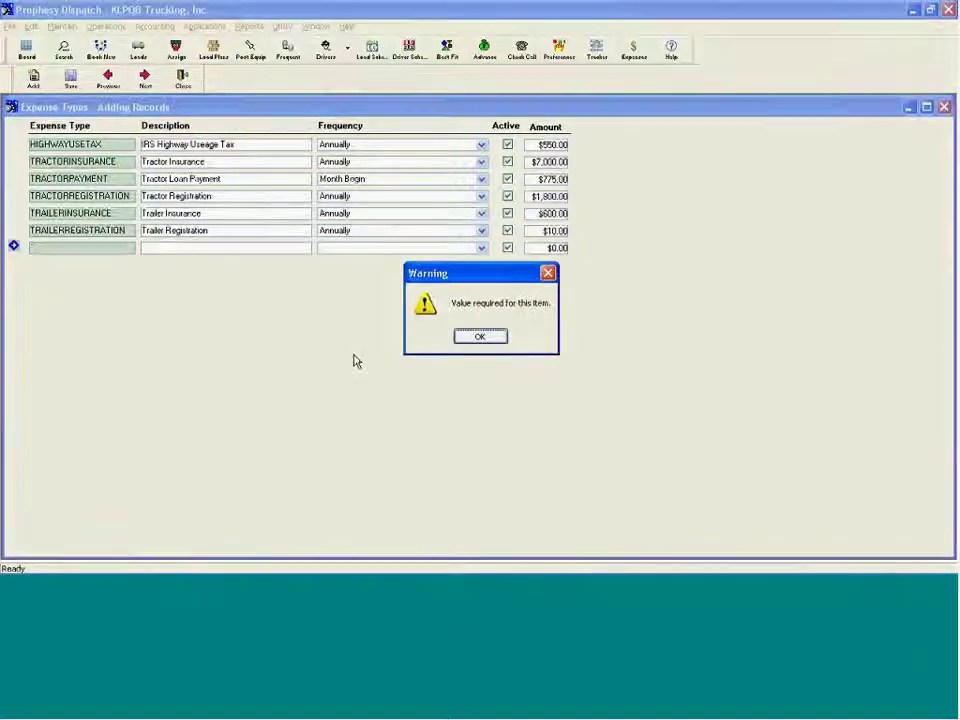
{"action": "left_click", "coordinate": [469, 337]}
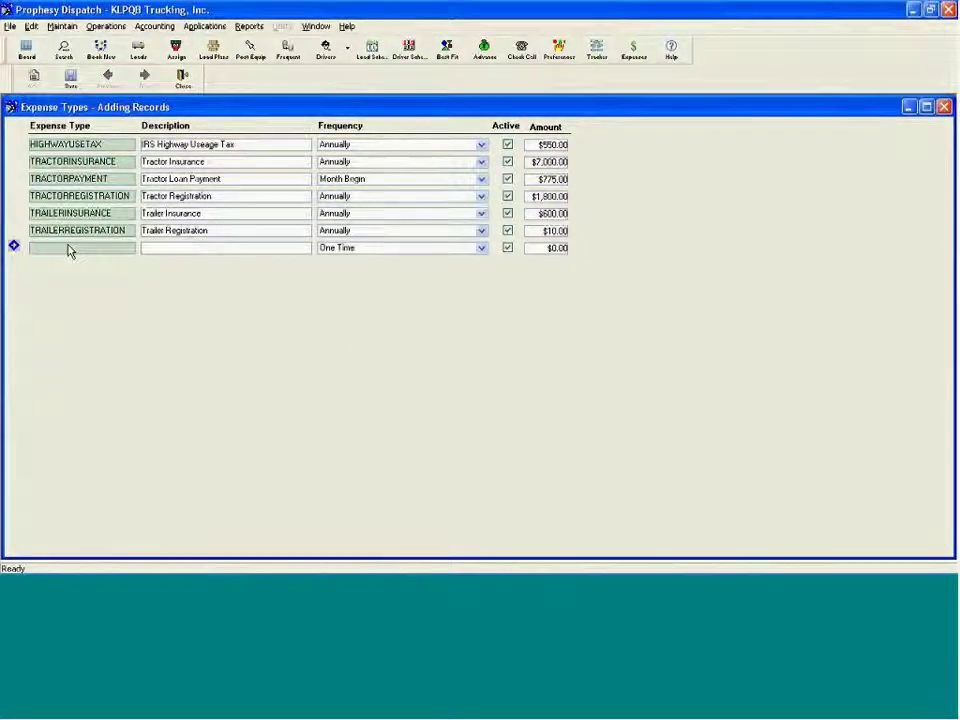
{"action": "type", "text": "Ti"}
{"action": "type", "text": "lls"}
{"action": "key", "text": "Tab"}
Step: Describe the new expense type as Tolls, save it with the One Time frequency, and close the expense types
{"action": "type", "text": "Tool"}
{"action": "key", "text": "BackSpace"}
{"action": "key", "text": "BackSpace"}
{"action": "type", "text": "lls E"}
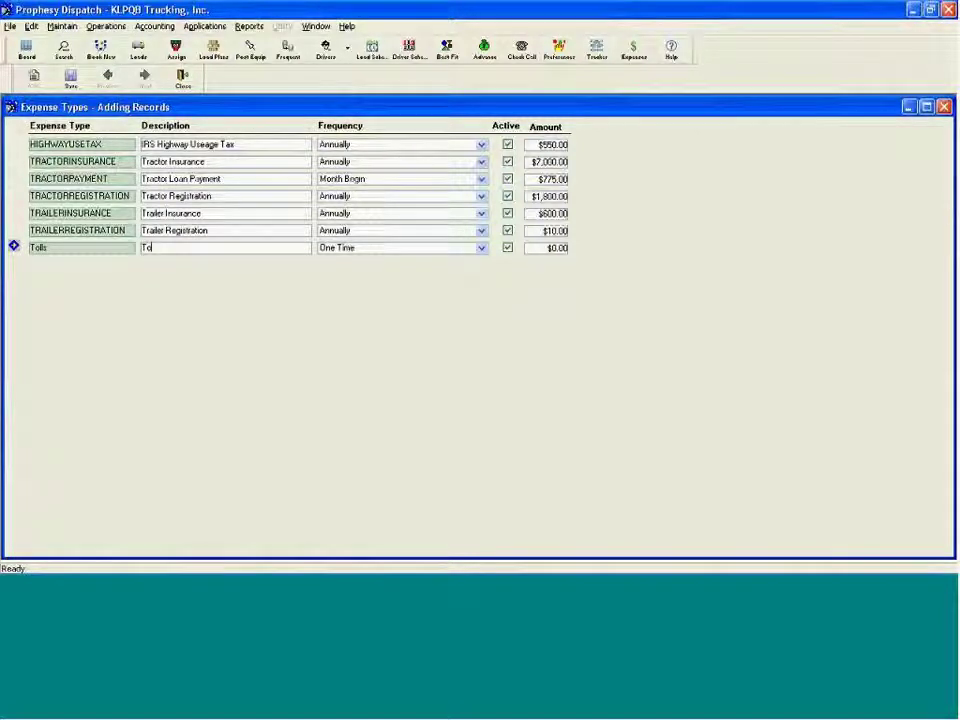
{"action": "key", "text": "BackSpace"}
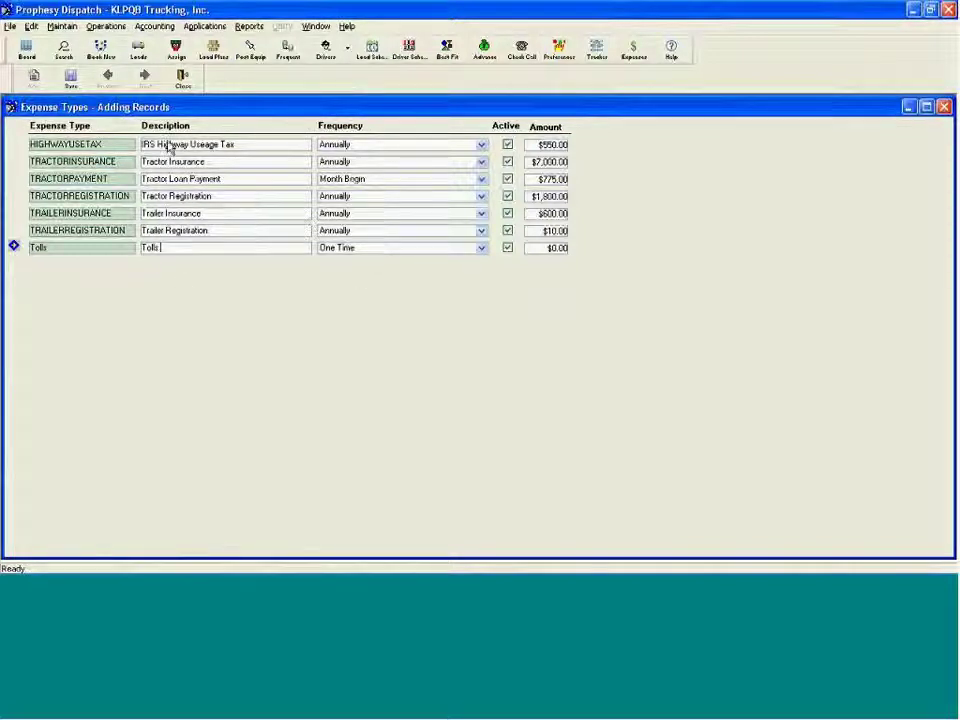
{"action": "left_click", "coordinate": [70, 78]}
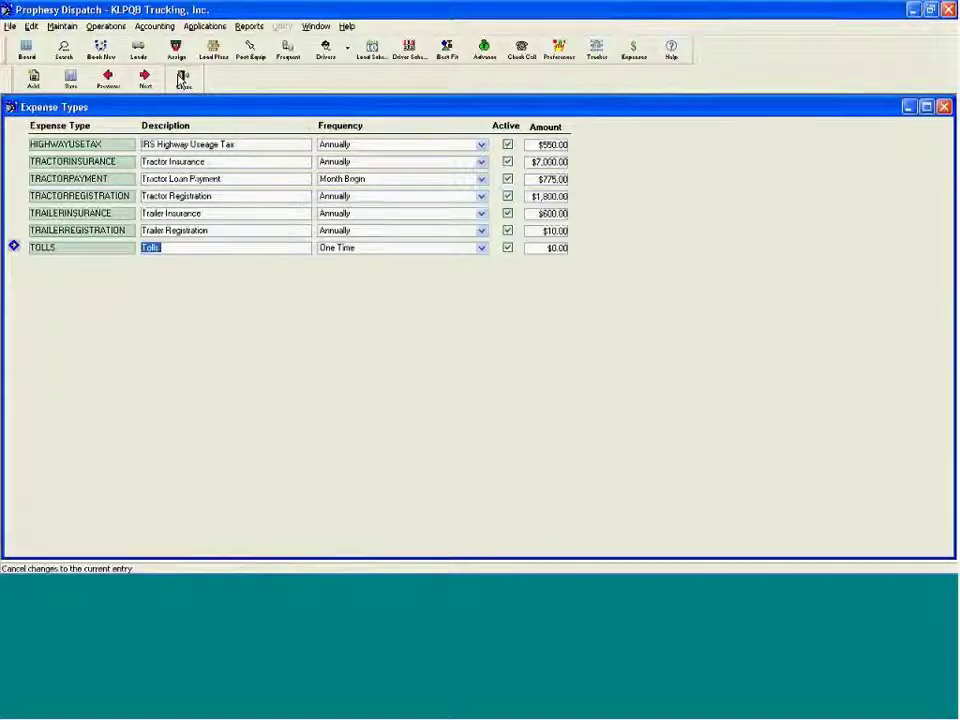
{"action": "left_click", "coordinate": [183, 80]}
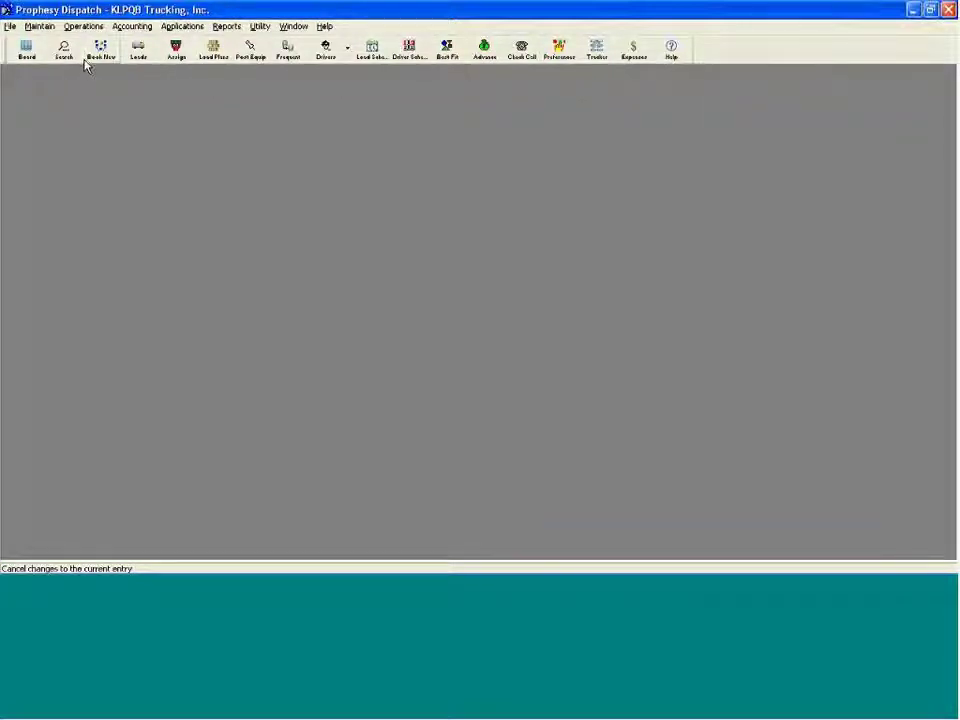
Step: Open the expense transaction management and choose HIGHWAYUSETAX as the expense type
{"action": "left_click", "coordinate": [83, 26]}
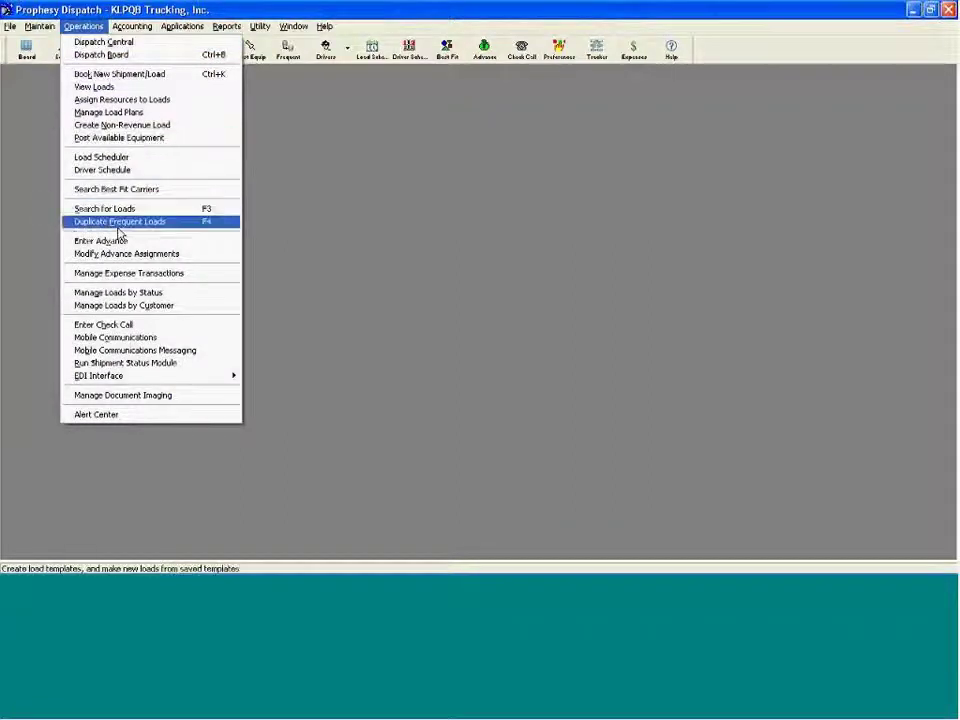
{"action": "left_click", "coordinate": [122, 276]}
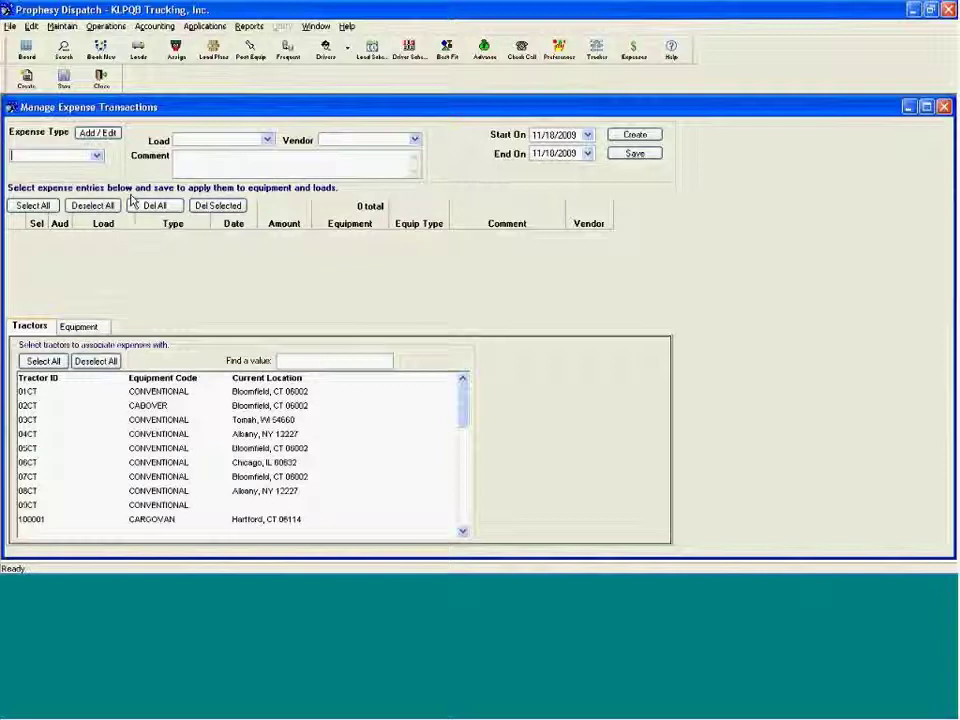
{"action": "left_click", "coordinate": [97, 155]}
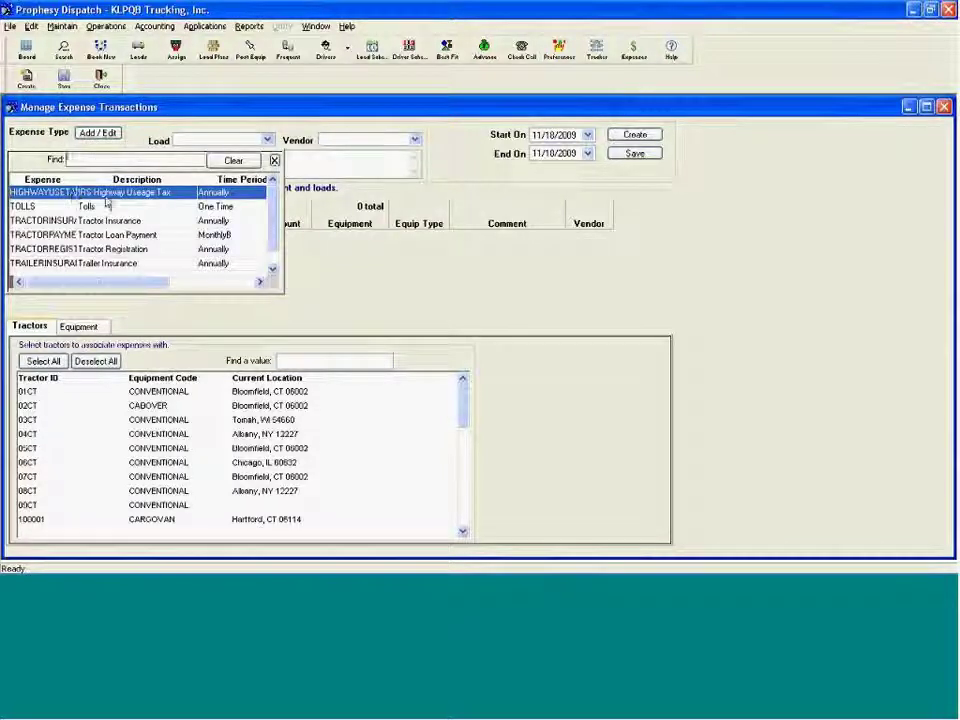
{"action": "left_click", "coordinate": [100, 192]}
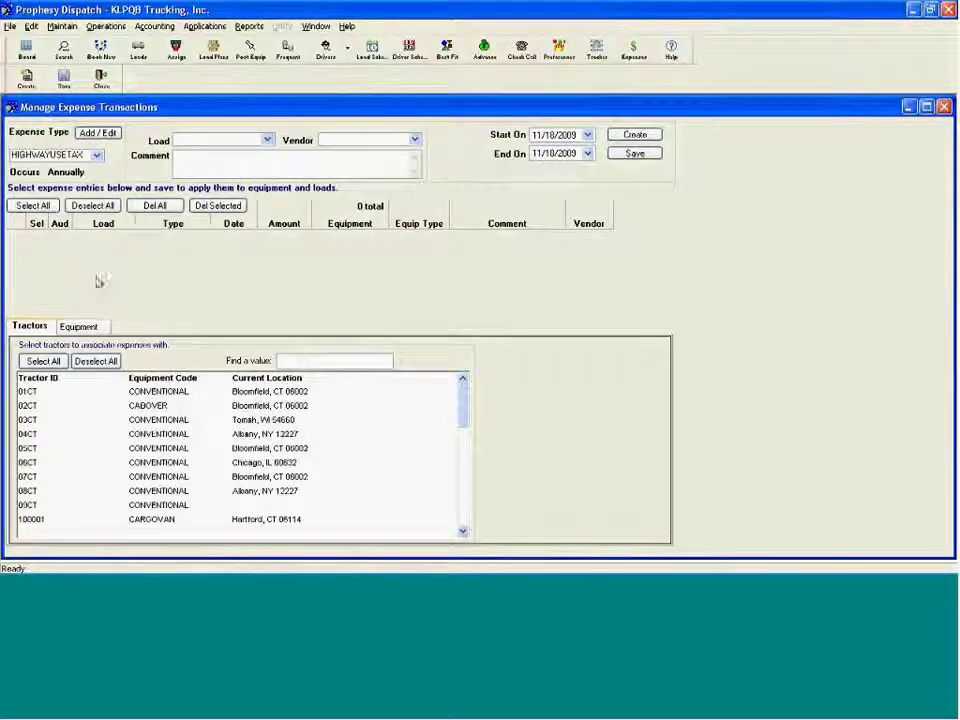
Step: Set the start date of the highway use tax expense to 01/01/2010
{"action": "left_click", "coordinate": [565, 136]}
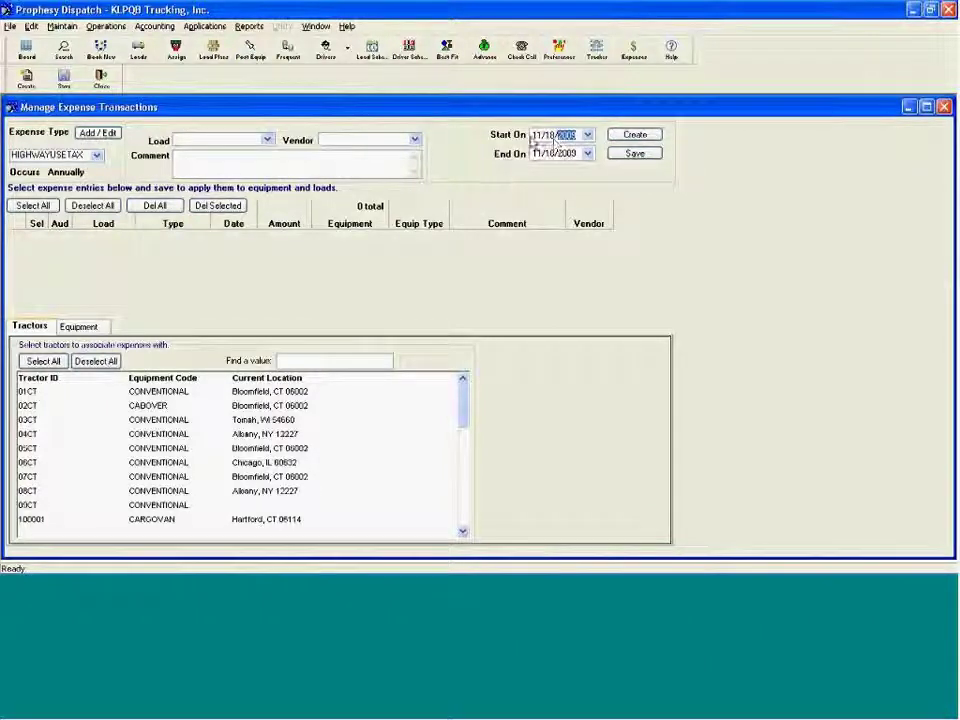
{"action": "left_click", "coordinate": [587, 134]}
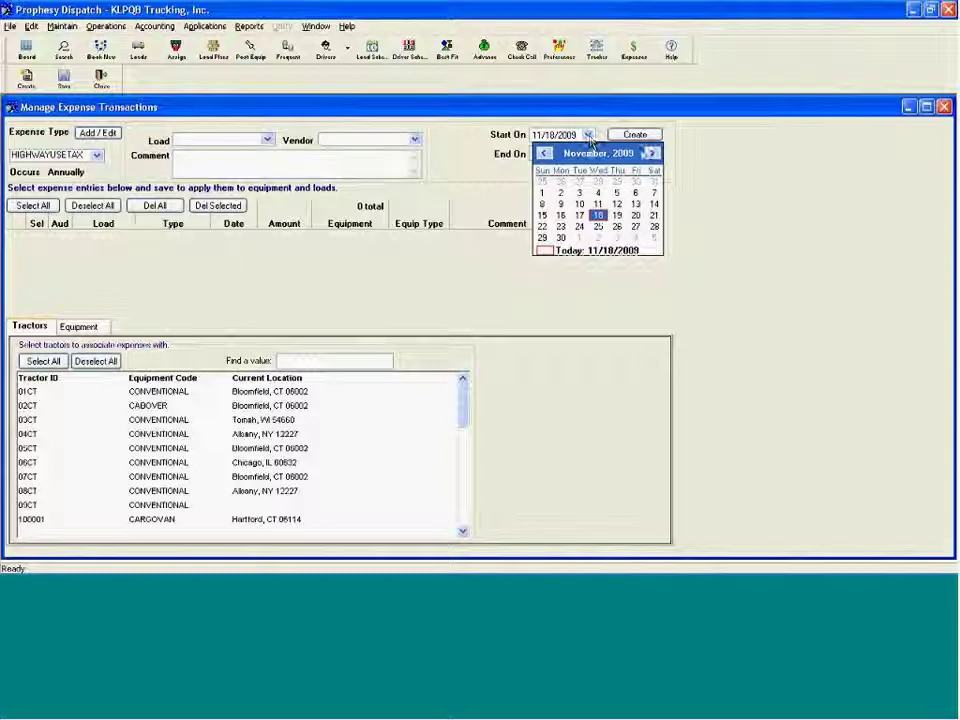
{"action": "left_click", "coordinate": [649, 154]}
{"action": "left_click", "coordinate": [650, 154]}
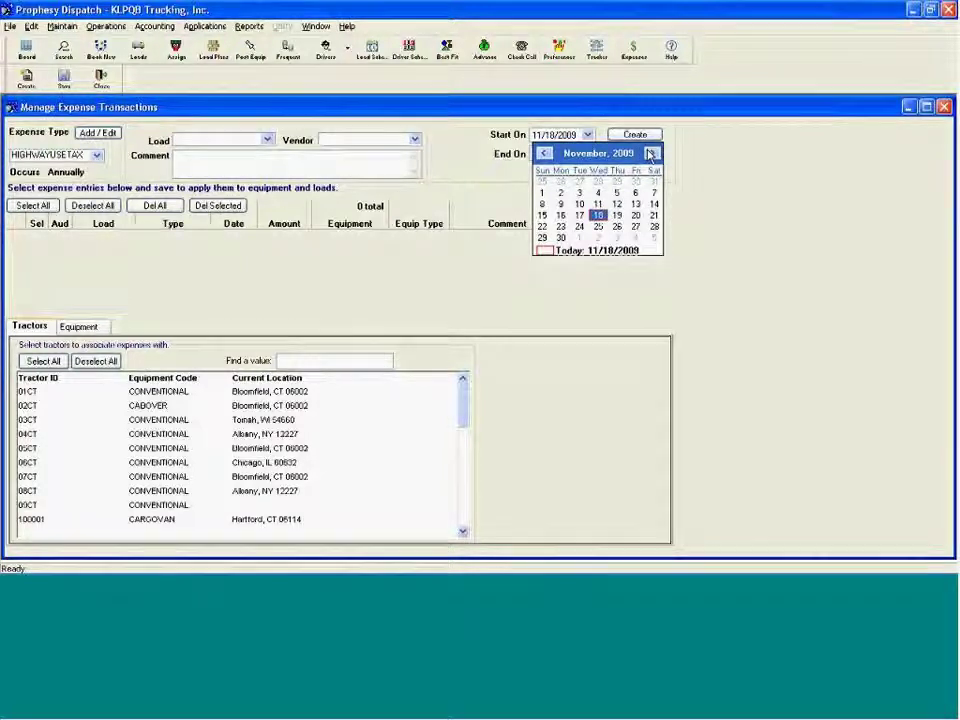
{"action": "left_click", "coordinate": [635, 181]}
Step: Set the end date of the highway use tax expense to 12/31/2010
{"action": "left_click", "coordinate": [540, 154]}
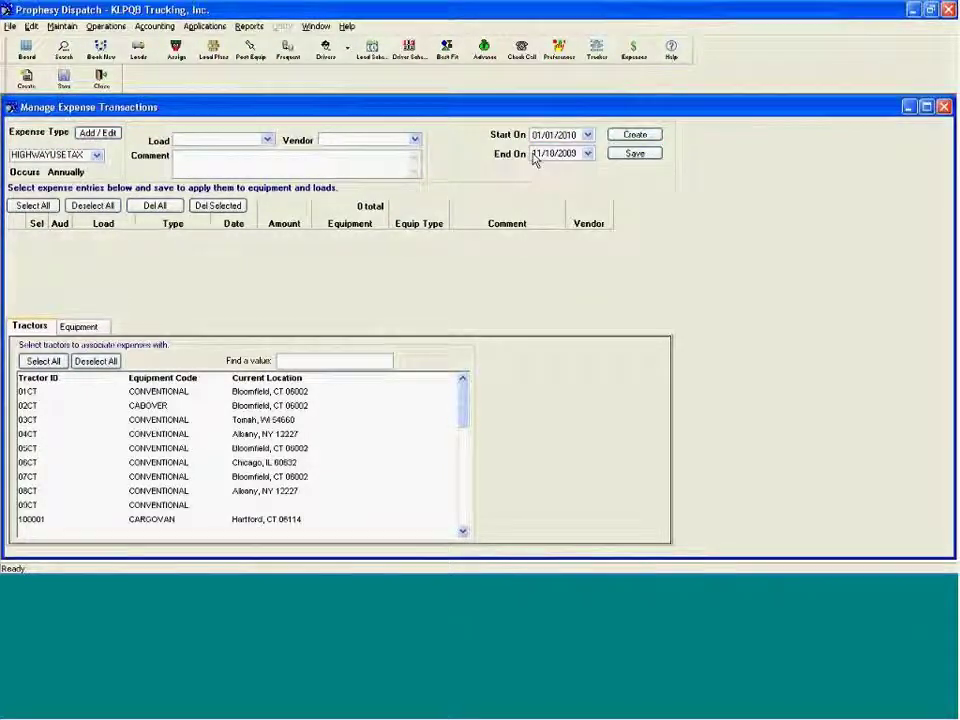
{"action": "type", "text": "1"}
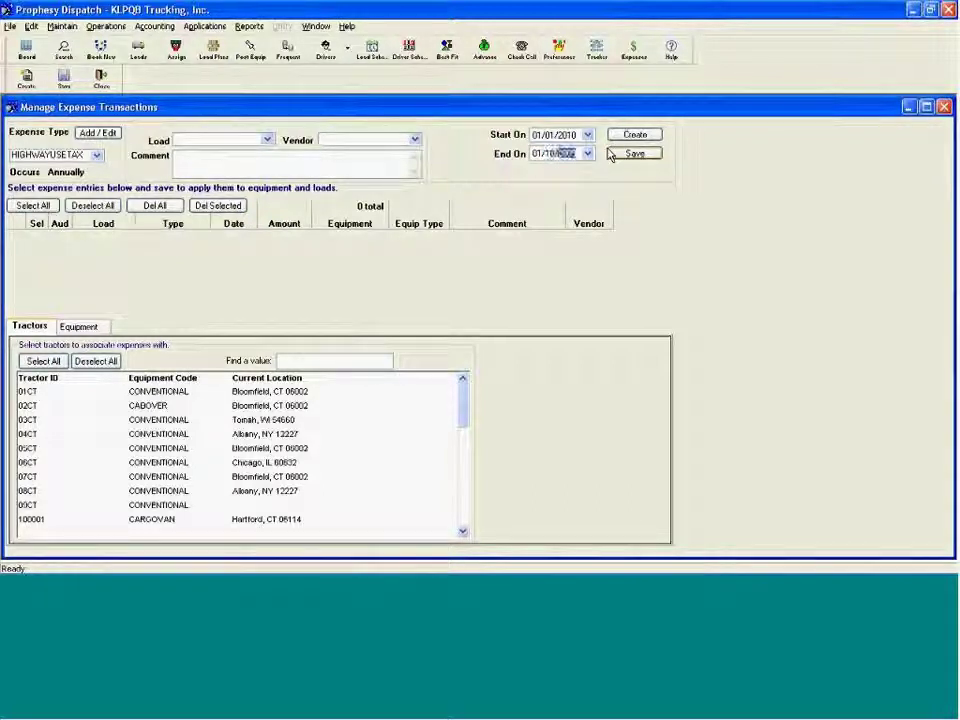
{"action": "key", "text": "Left"}
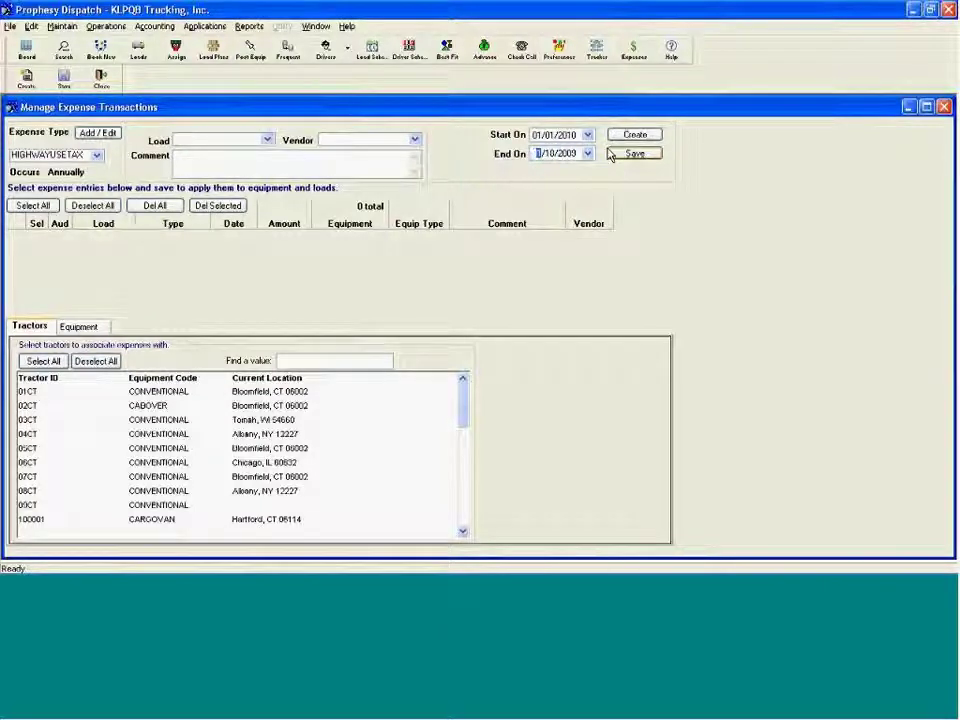
{"action": "type", "text": "12"}
{"action": "key", "text": "Right"}
{"action": "type", "text": "31"}
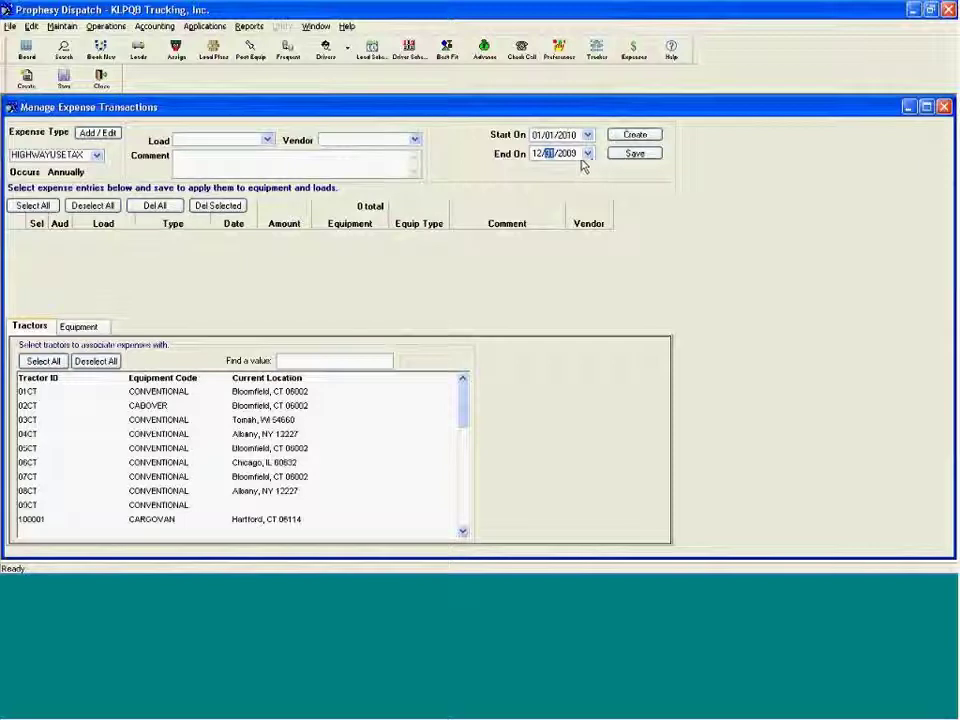
{"action": "key", "text": "Right"}
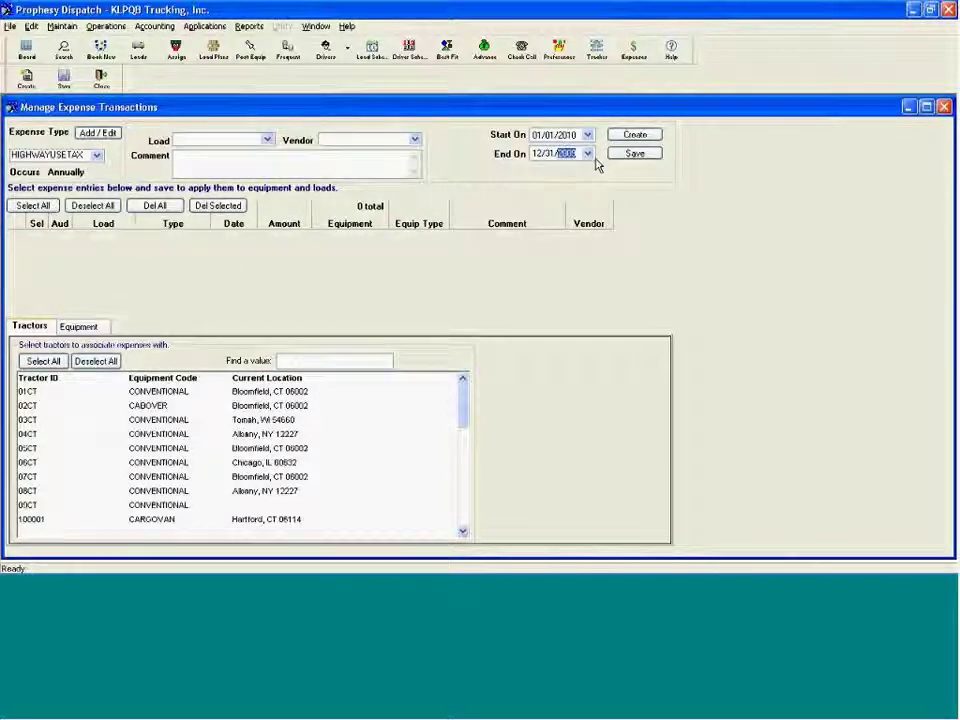
{"action": "type", "text": "2010"}
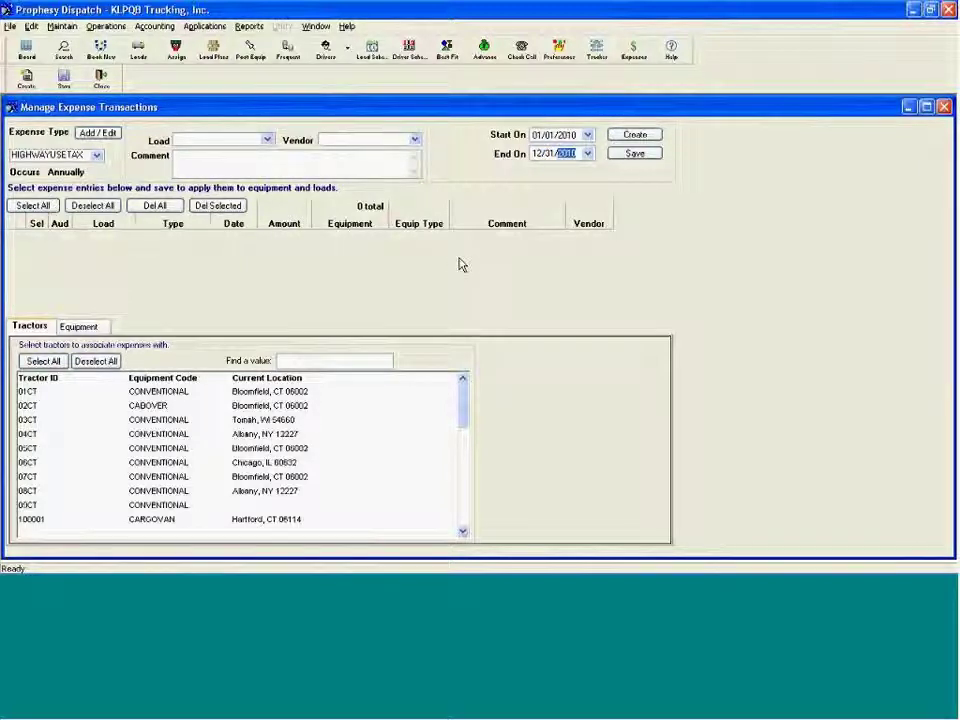
Step: Create highway use tax entries for all tractors, look through them, and close the expense transactions without saving
{"action": "left_click", "coordinate": [43, 361]}
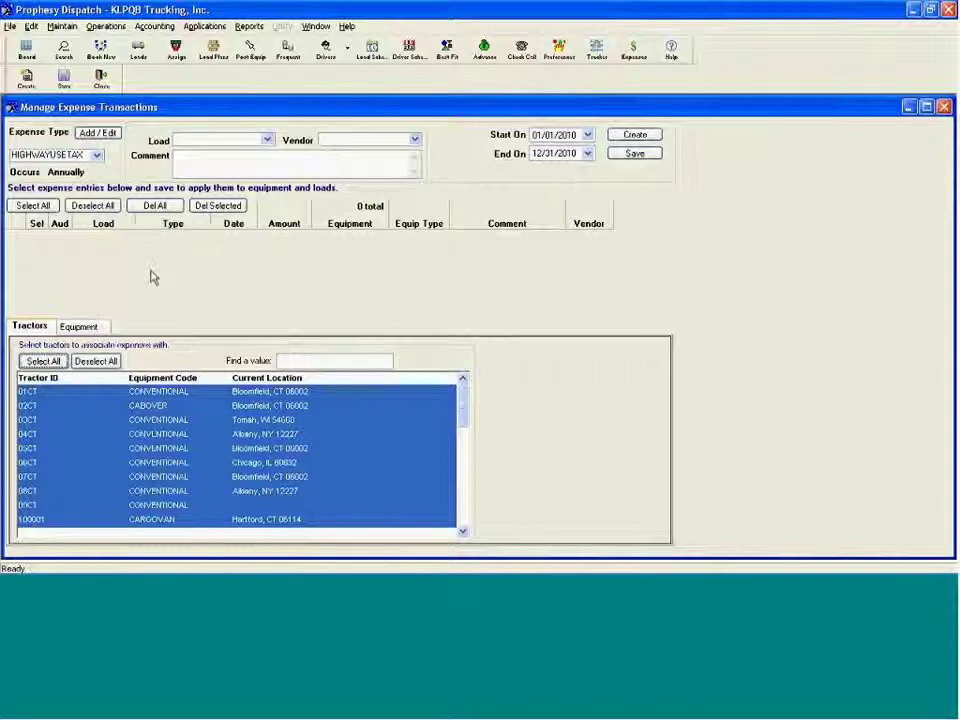
{"action": "left_click", "coordinate": [630, 136]}
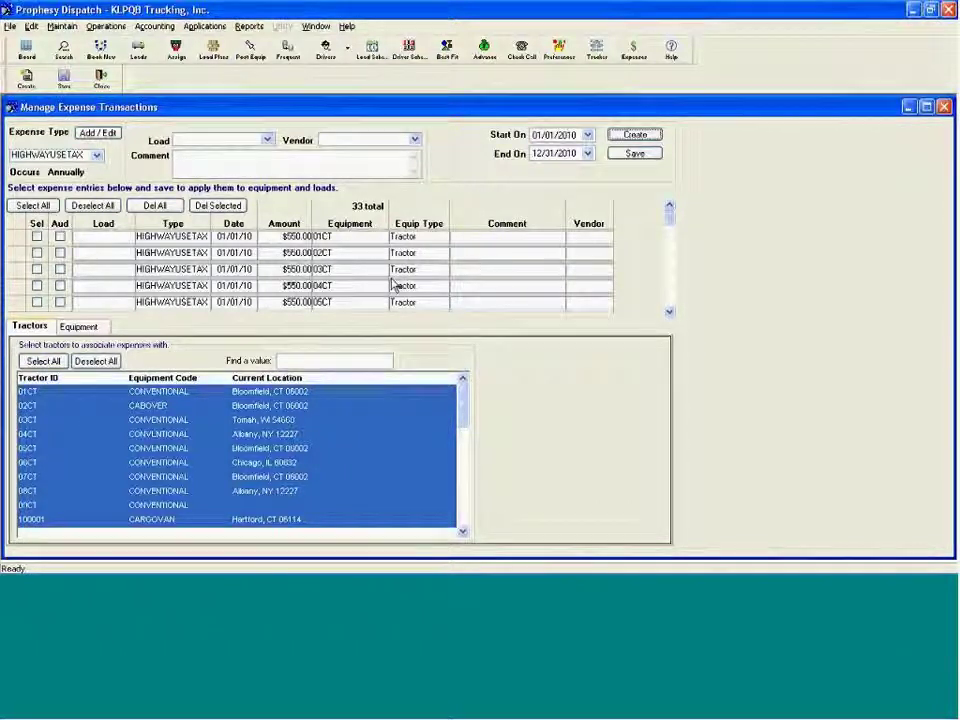
{"action": "mouse_move", "coordinate": [669, 214]}
{"action": "left_mouse_down"}
{"action": "mouse_move", "coordinate": [669, 287]}
{"action": "mouse_move", "coordinate": [669, 204]}
{"action": "mouse_move", "coordinate": [669, 225]}
{"action": "left_mouse_up"}
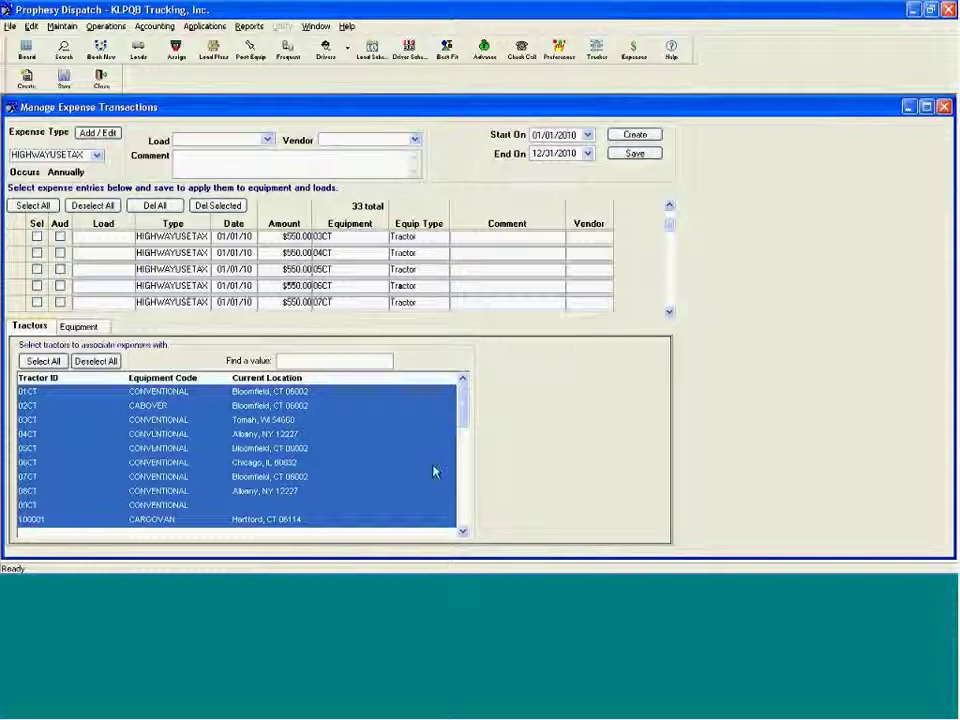
{"action": "left_click", "coordinate": [104, 80]}
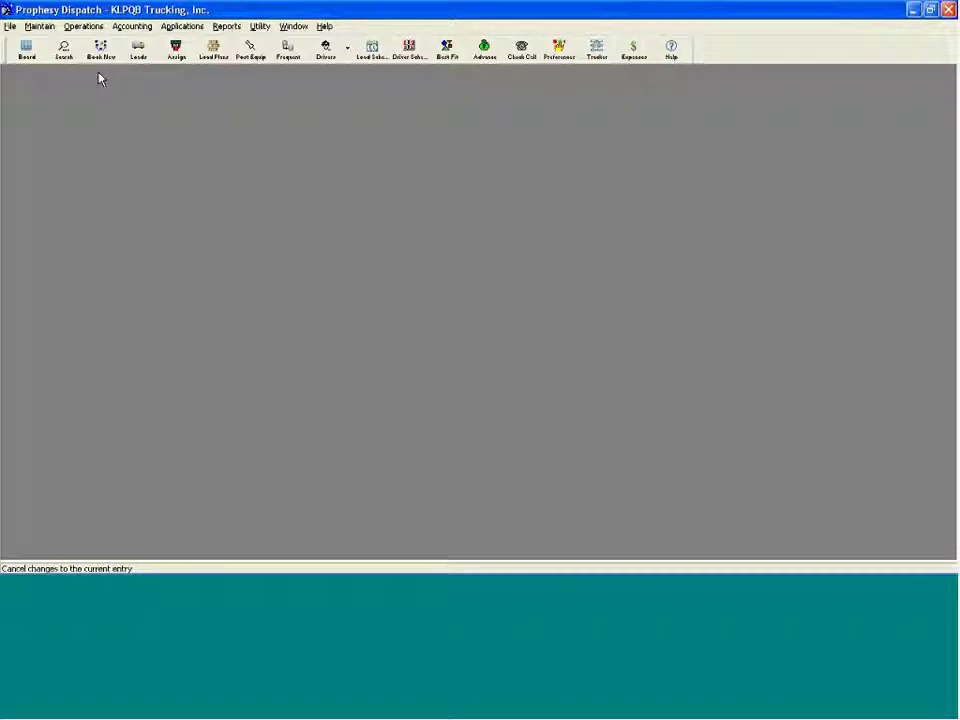
Step: Open tractor 02CT's record, examine its expense transactions, and close the record without changes
{"action": "left_click", "coordinate": [40, 27]}
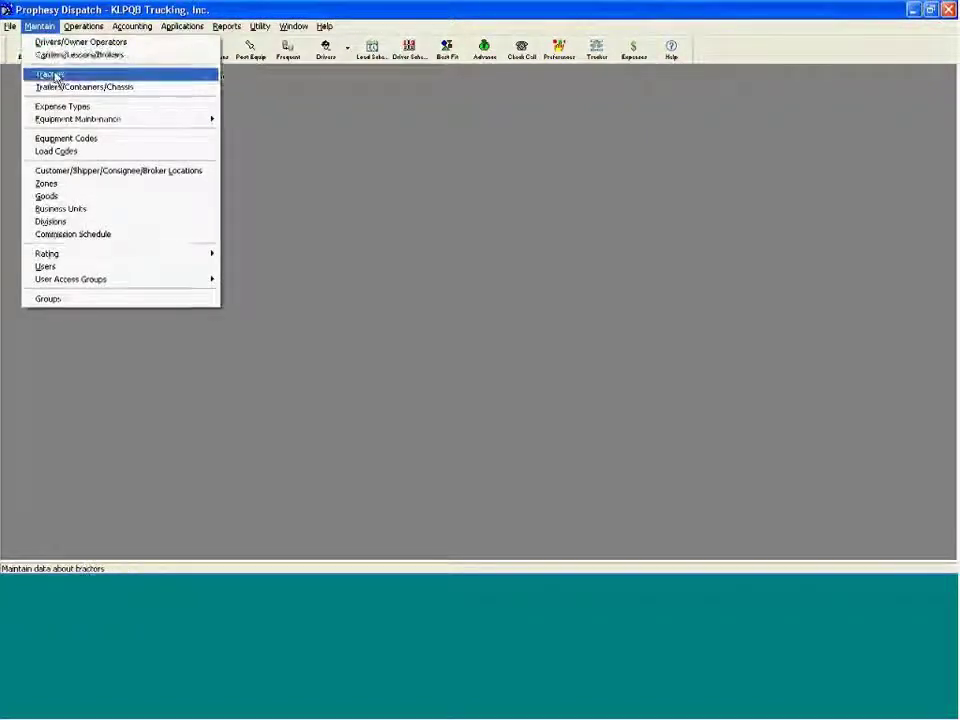
{"action": "left_click", "coordinate": [50, 74]}
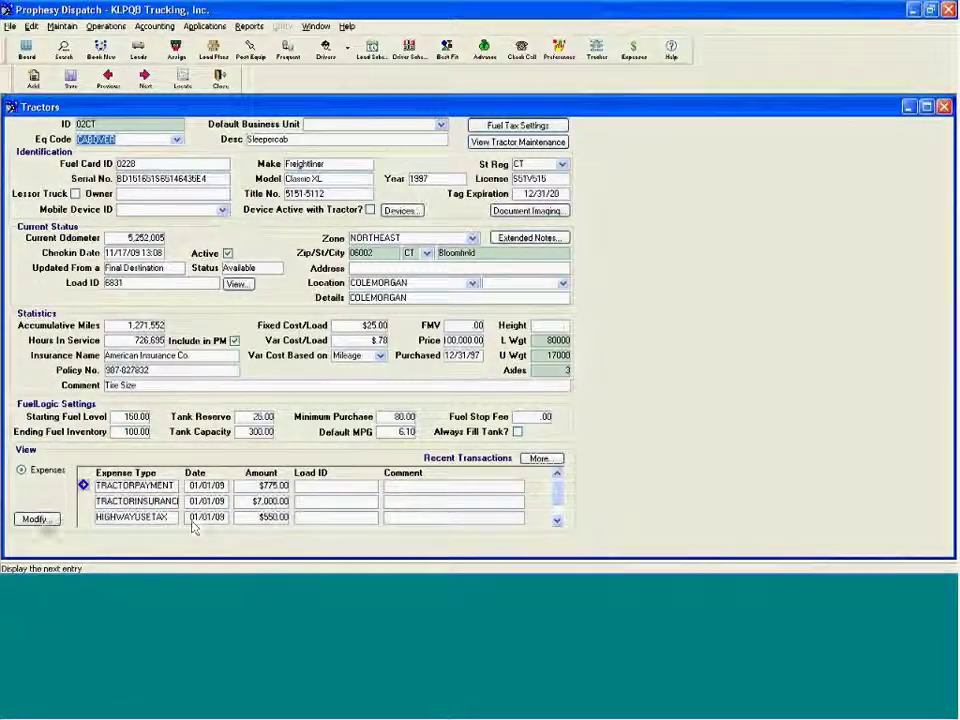
{"action": "left_click", "coordinate": [33, 518]}
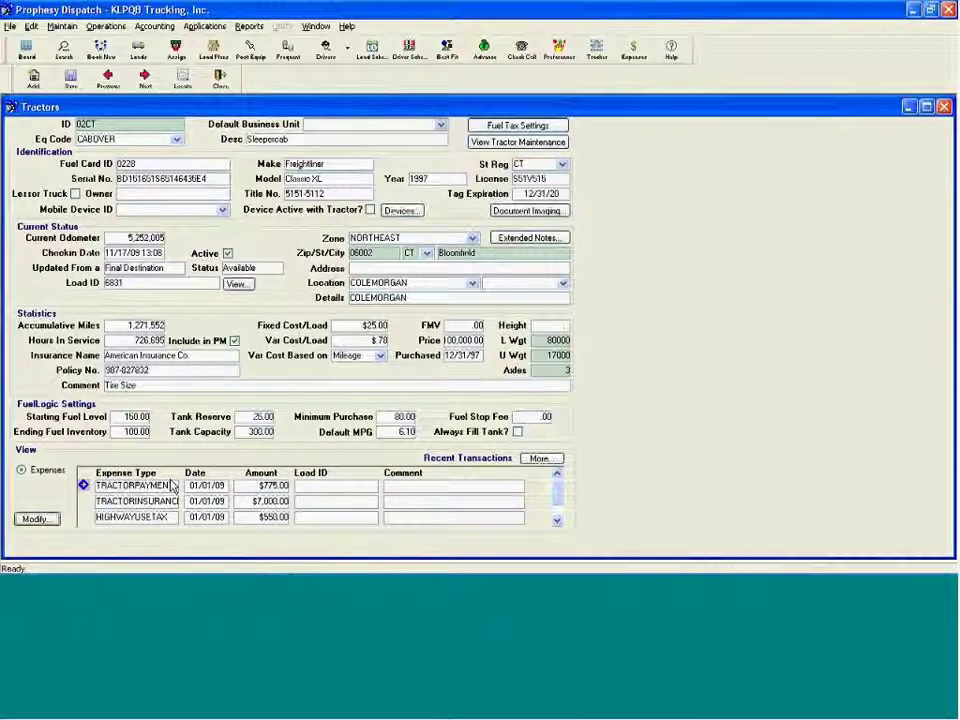
{"action": "double_click", "coordinate": [172, 486]}
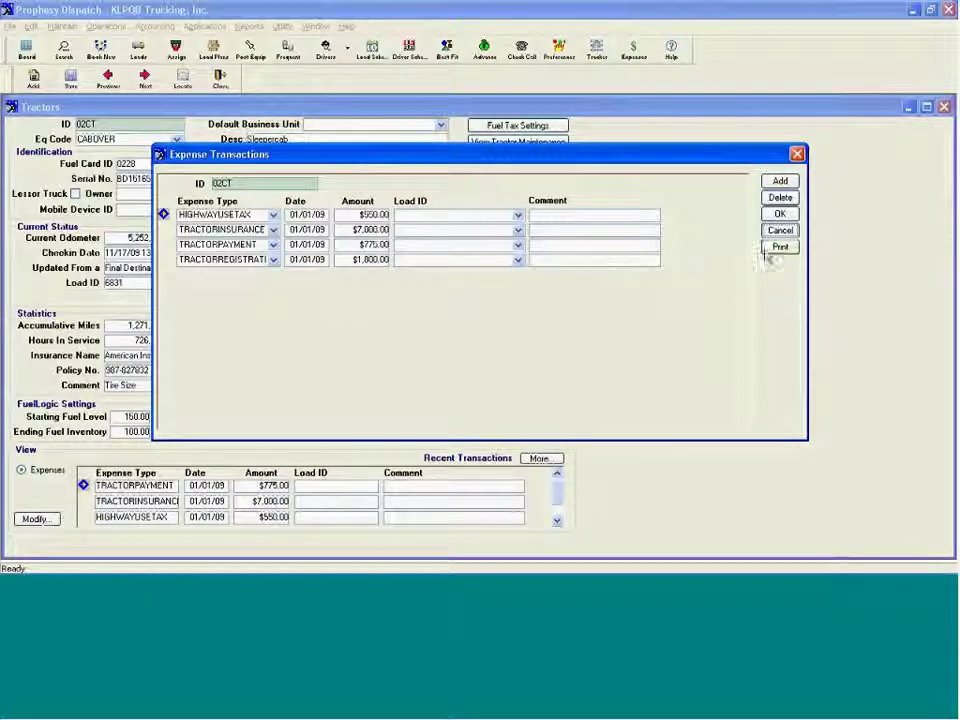
{"action": "left_click", "coordinate": [797, 153]}
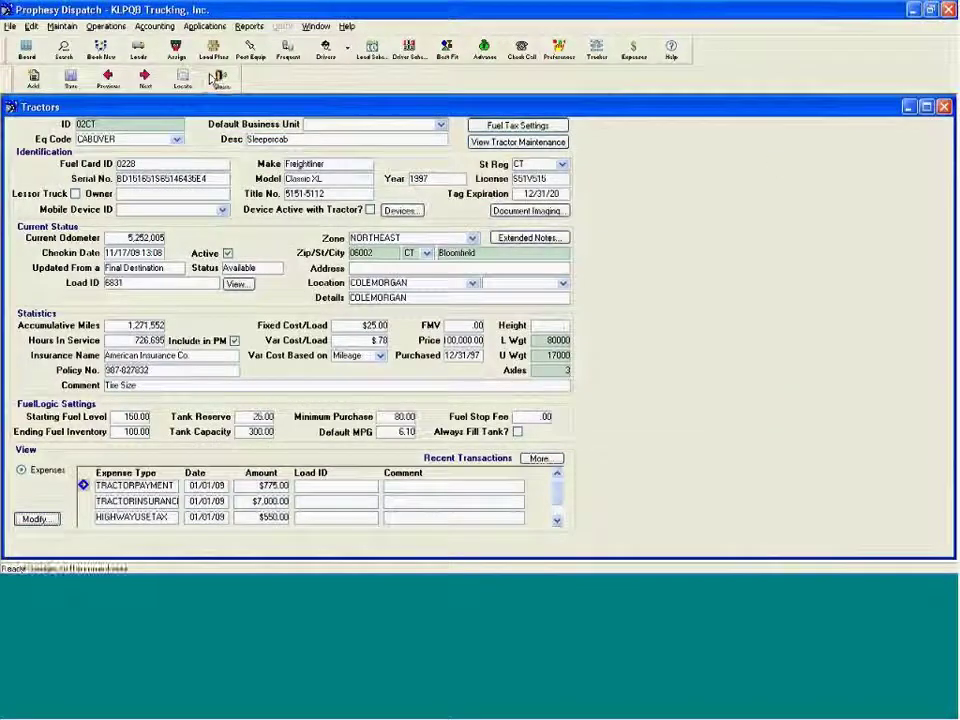
{"action": "left_click", "coordinate": [182, 76]}
Step: Open the trailer records and locate trailer 5302
{"action": "left_click", "coordinate": [40, 26]}
{"action": "key", "text": "Escape"}
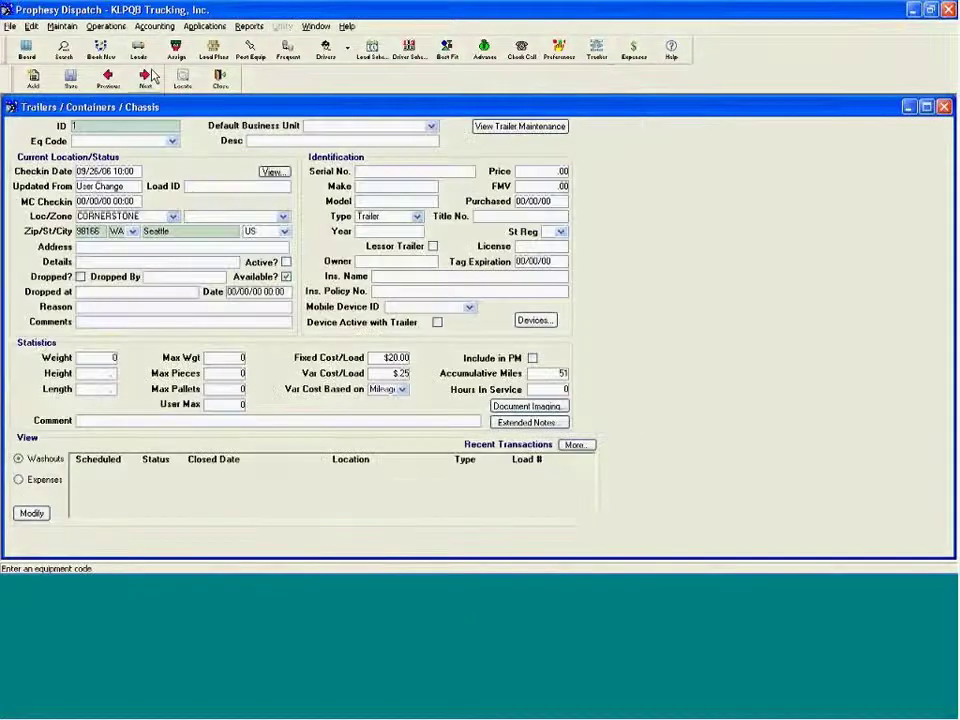
{"action": "left_click", "coordinate": [183, 76]}
{"action": "type", "text": "5302"}
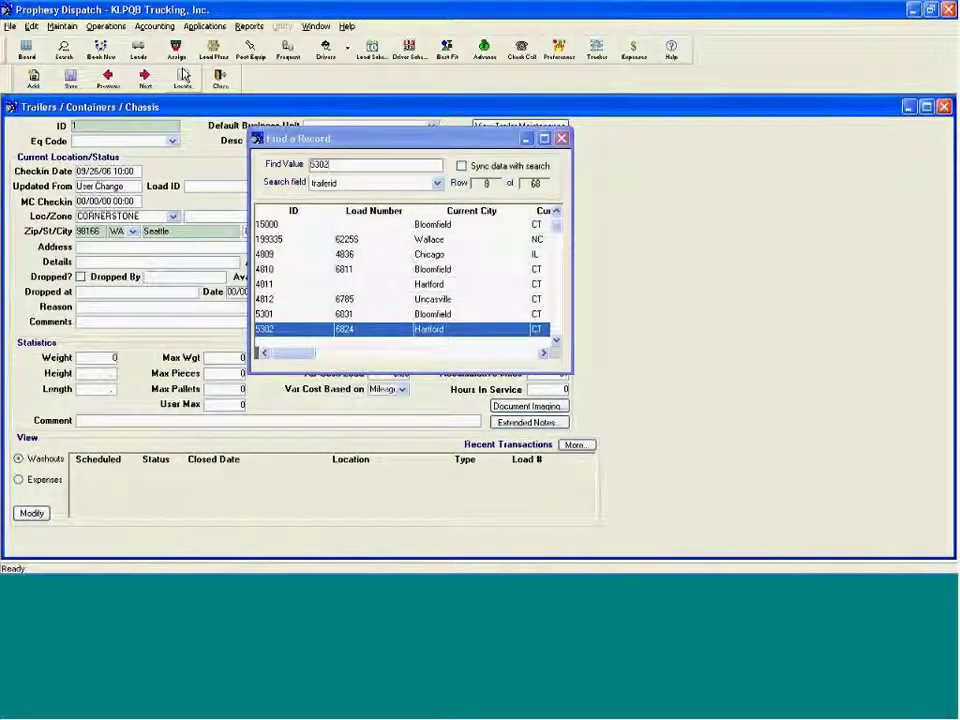
{"action": "key", "text": "Return"}
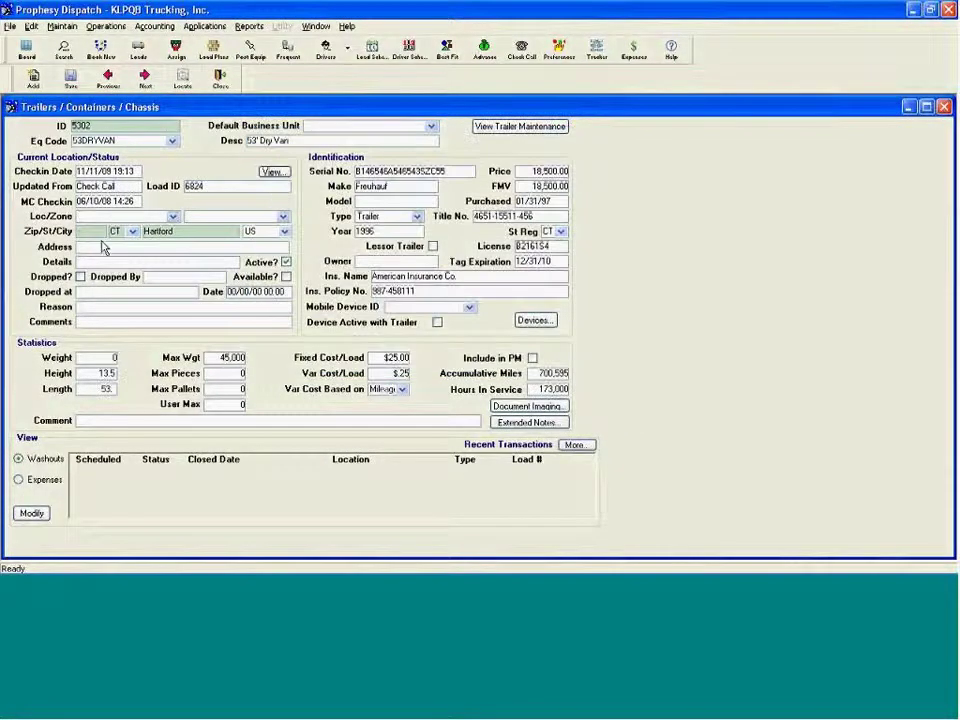
Step: Switch trailer 5302's transaction view to expenses, examine its expense transactions, and close the trailer record
{"action": "left_click", "coordinate": [18, 479]}
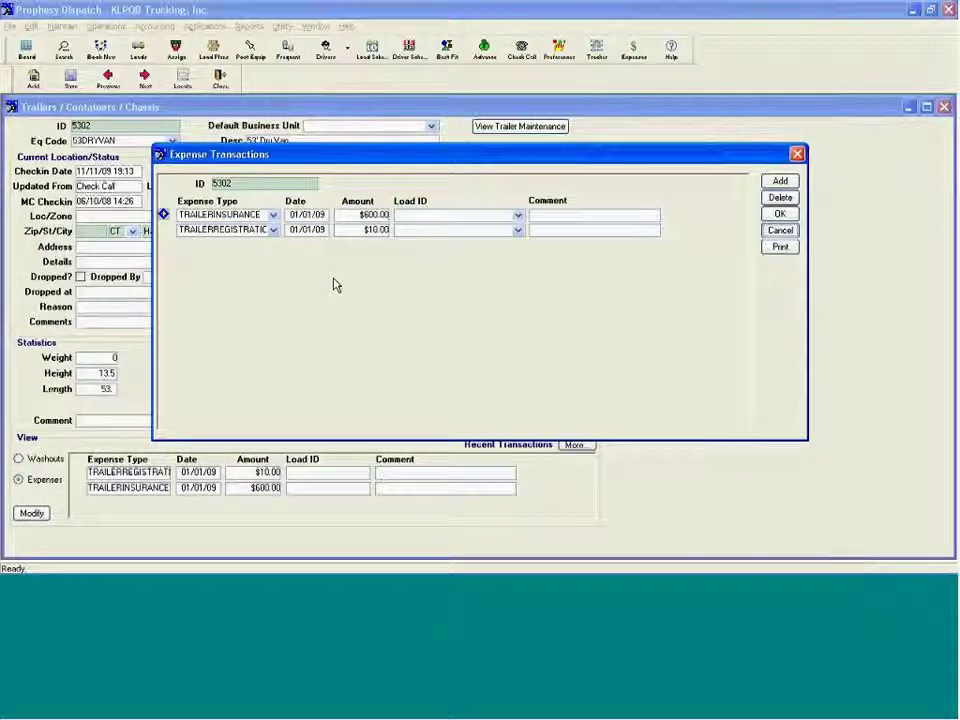
{"action": "left_click", "coordinate": [782, 231]}
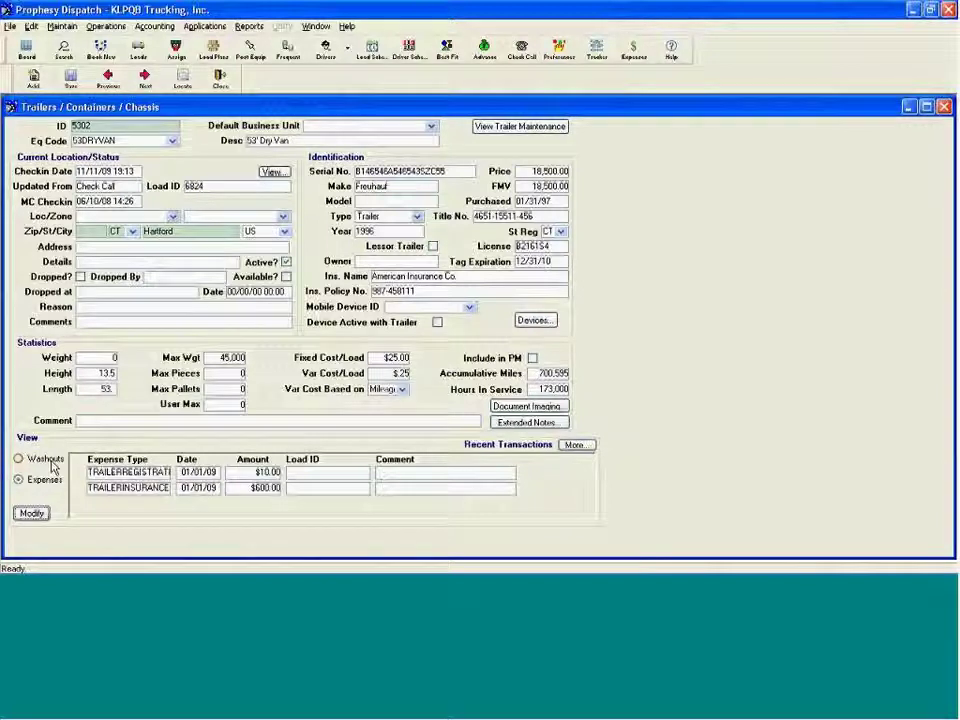
{"action": "left_click", "coordinate": [221, 82]}
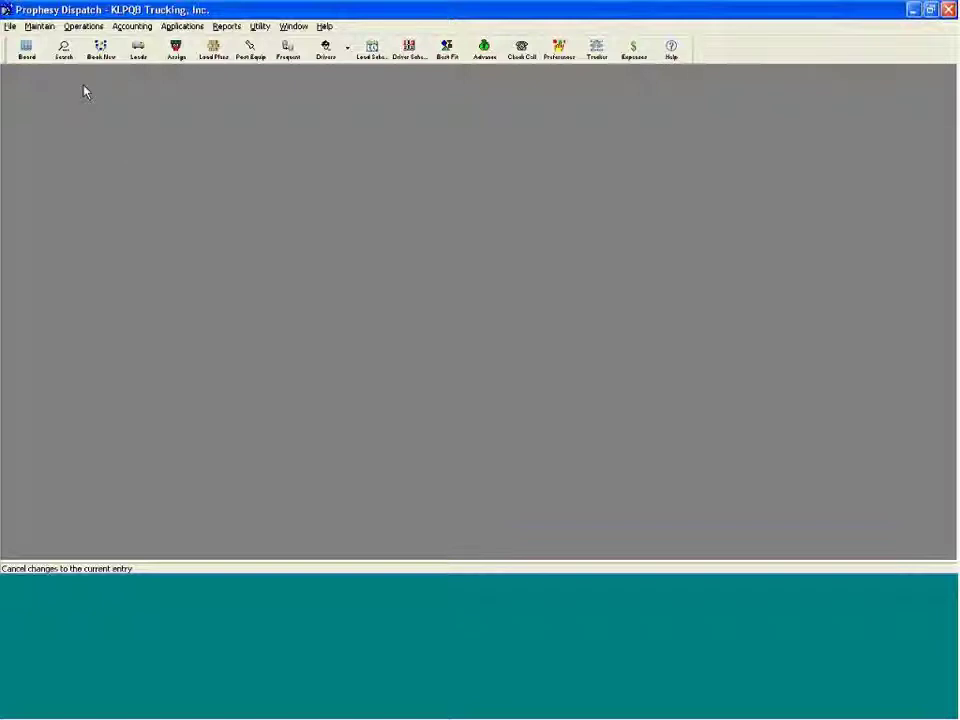
Step: Start the Alert Center and open its window with the alert settings
{"action": "left_click", "coordinate": [82, 26]}
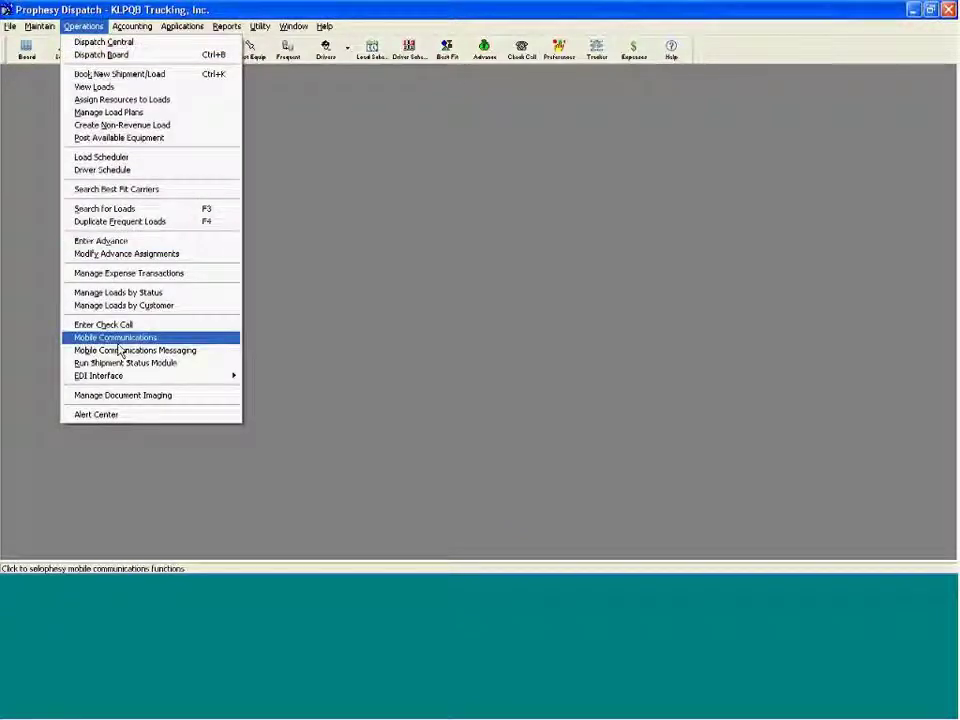
{"action": "left_click", "coordinate": [128, 416]}
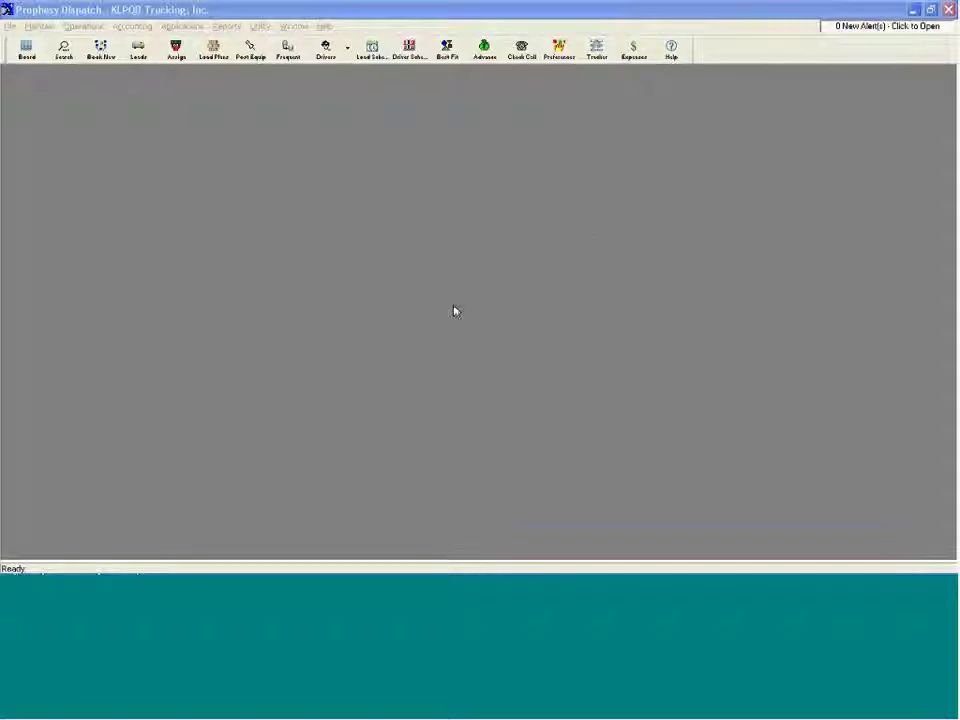
{"action": "left_click", "coordinate": [879, 33]}
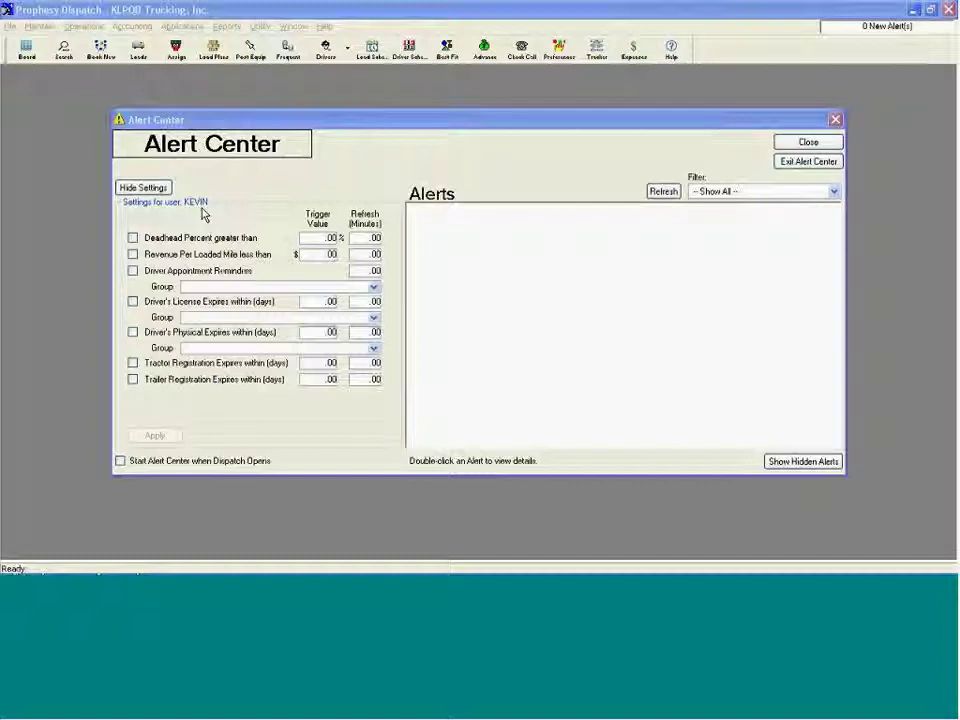
Step: Enable the deadhead percent alert with a 10% trigger value and a refresh interval of .50 minutes
{"action": "left_click", "coordinate": [133, 238]}
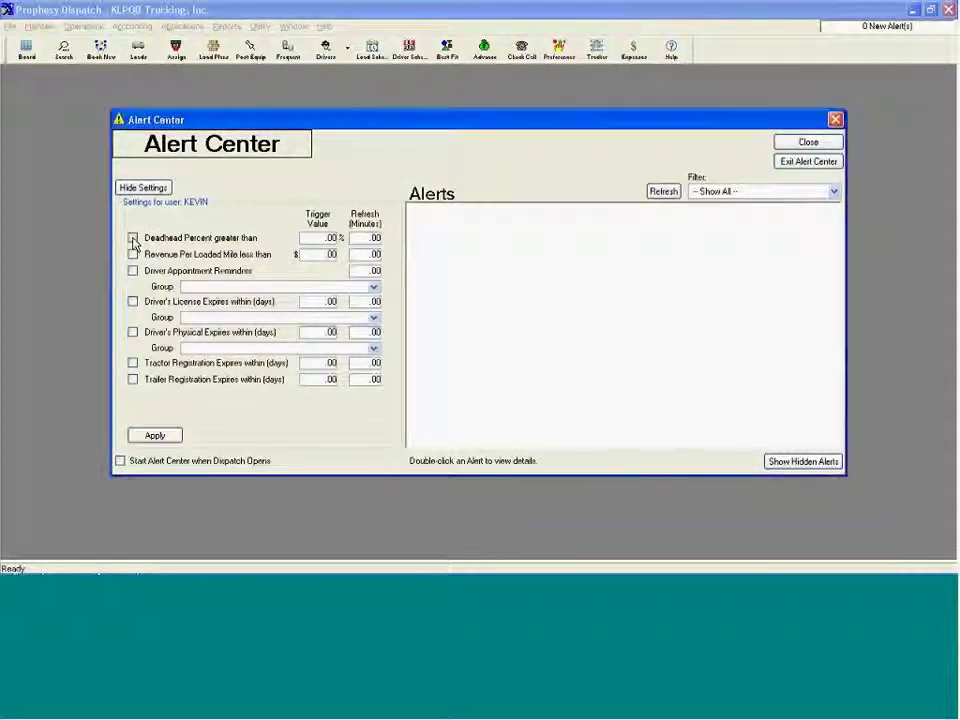
{"action": "left_click", "coordinate": [325, 238]}
{"action": "type", "text": "10"}
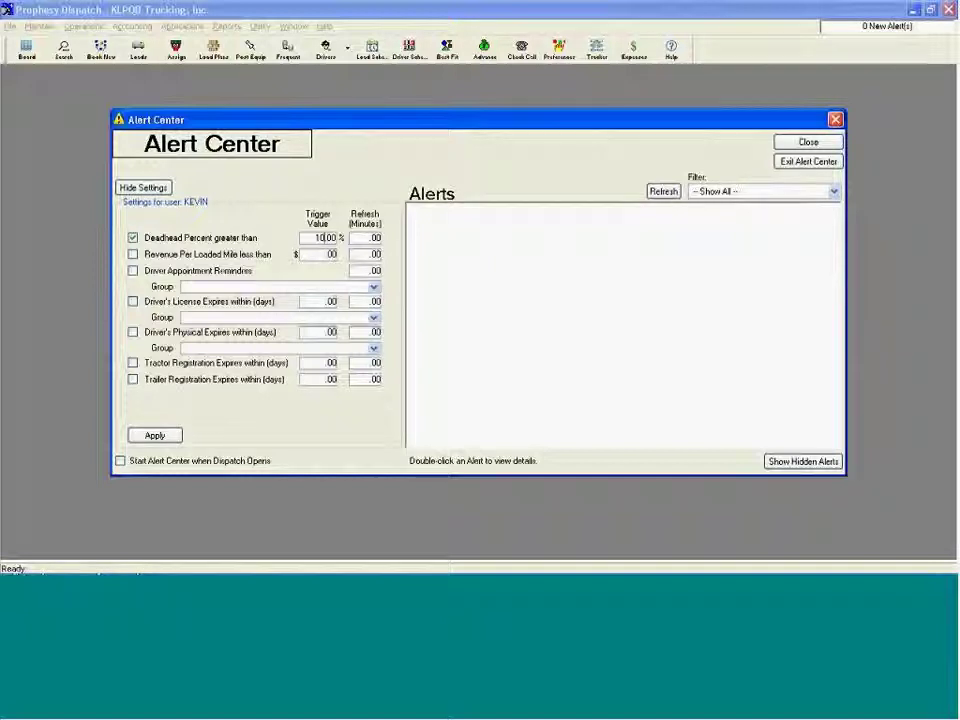
{"action": "left_click", "coordinate": [373, 237]}
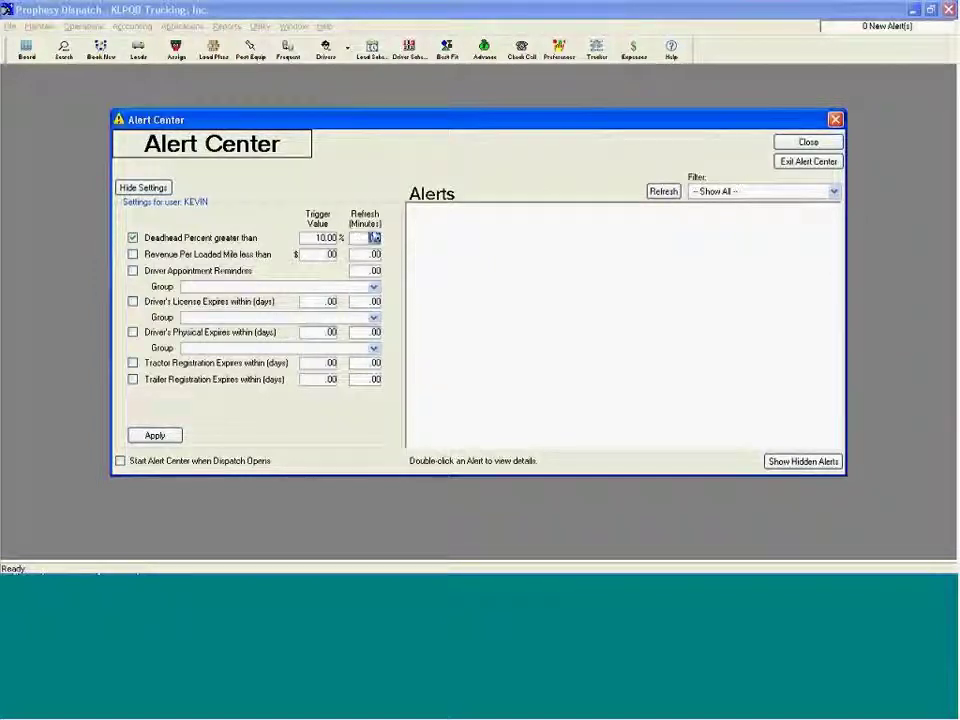
{"action": "key", "text": "Delete"}
{"action": "type", "text": "50"}
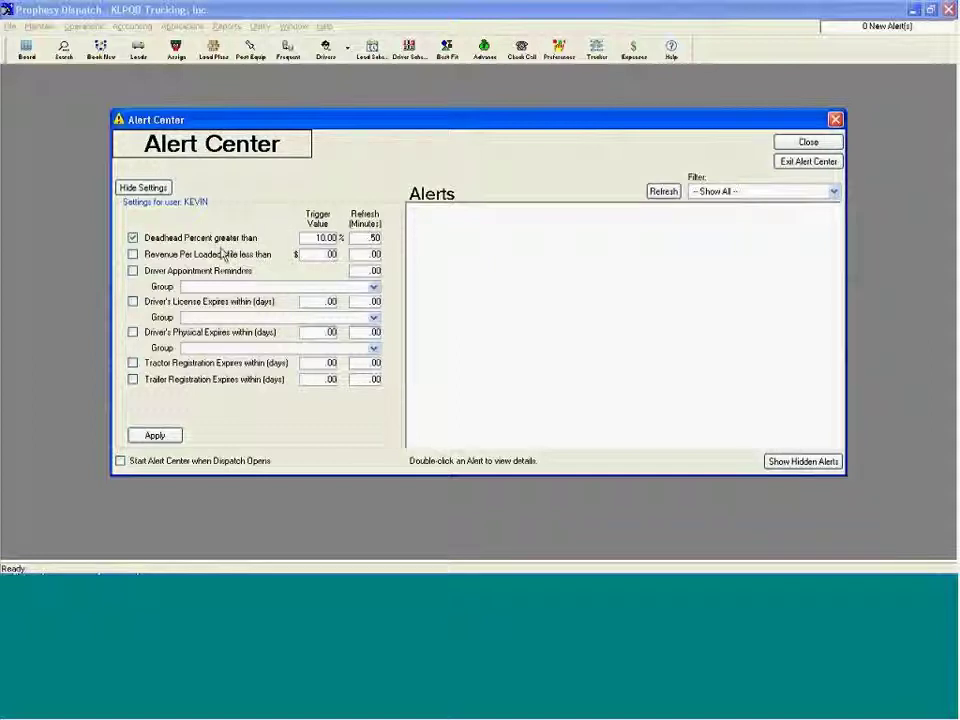
Step: Enable the alert for revenue per loaded mile less than $1.25, refreshing every 3 minutes
{"action": "left_click", "coordinate": [132, 255]}
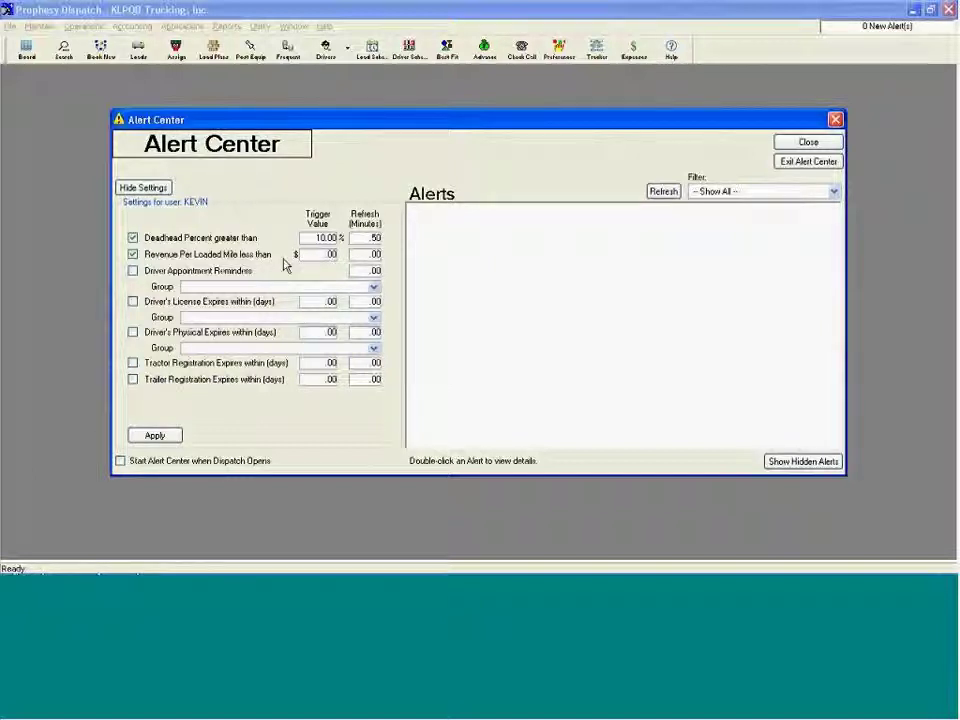
{"action": "left_click", "coordinate": [325, 255]}
{"action": "type", "text": "1.25"}
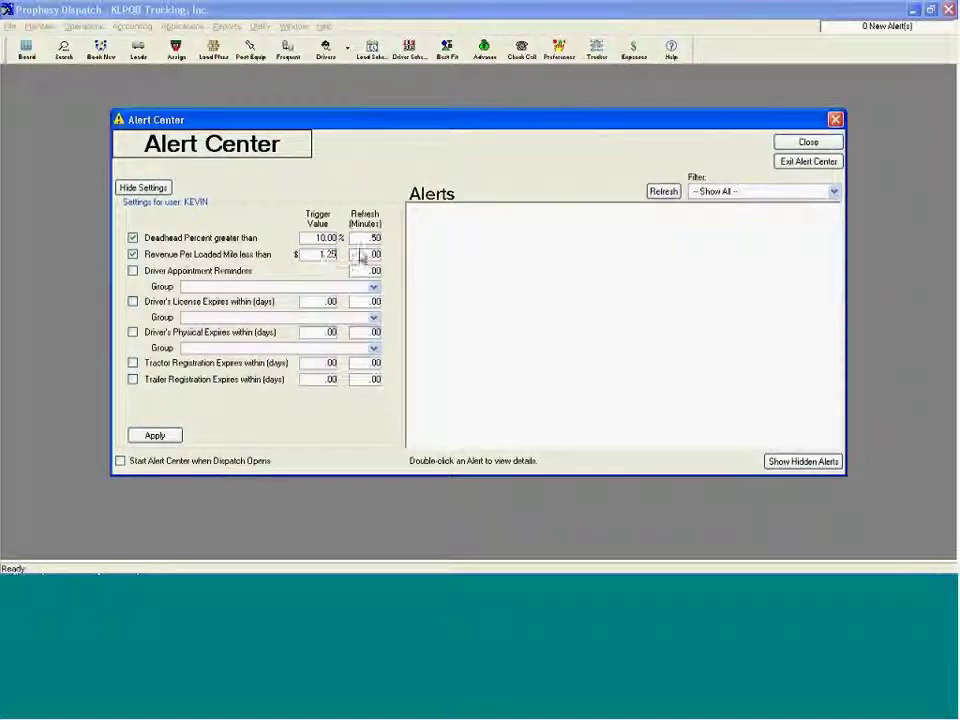
{"action": "left_click", "coordinate": [370, 252]}
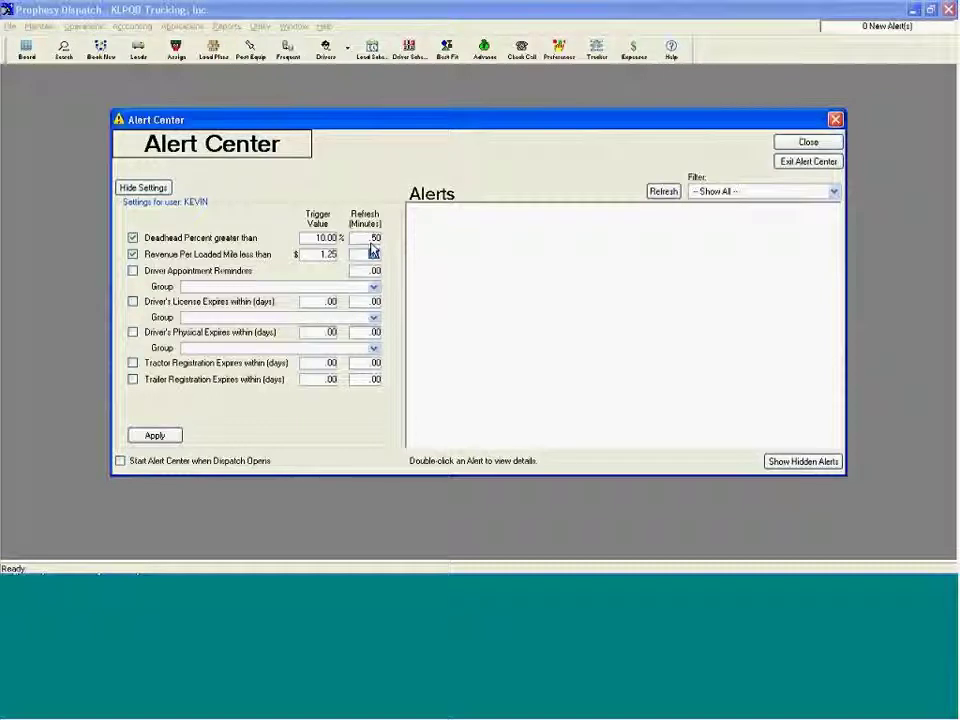
{"action": "type", "text": "3"}
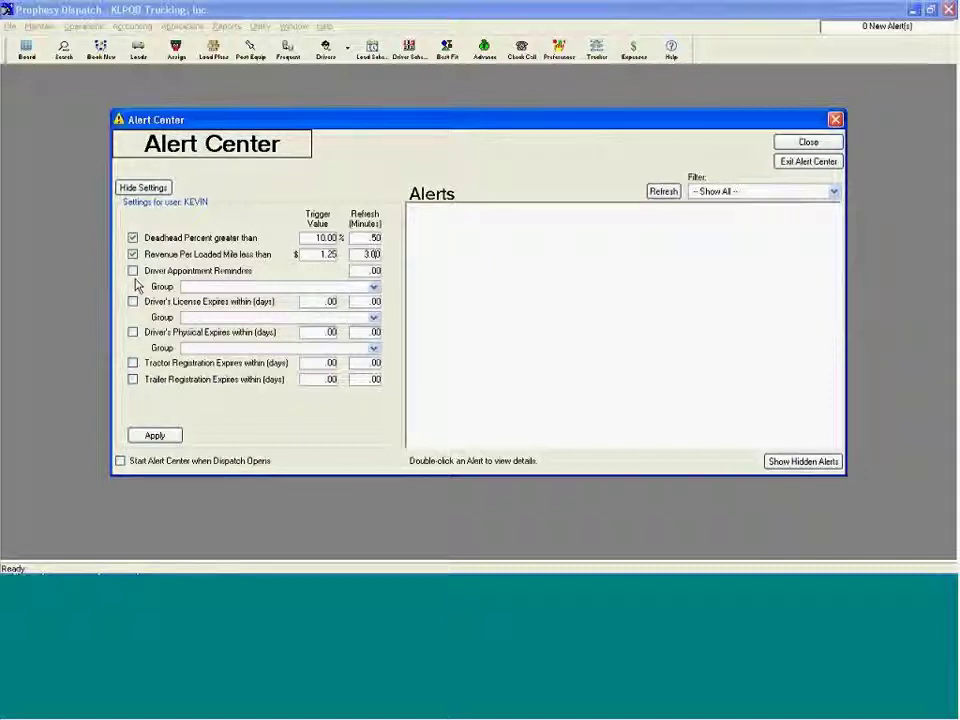
Step: Enable driver appointment reminders with a 5-minute refresh, and check the available groups without choosing one
{"action": "left_click", "coordinate": [133, 271]}
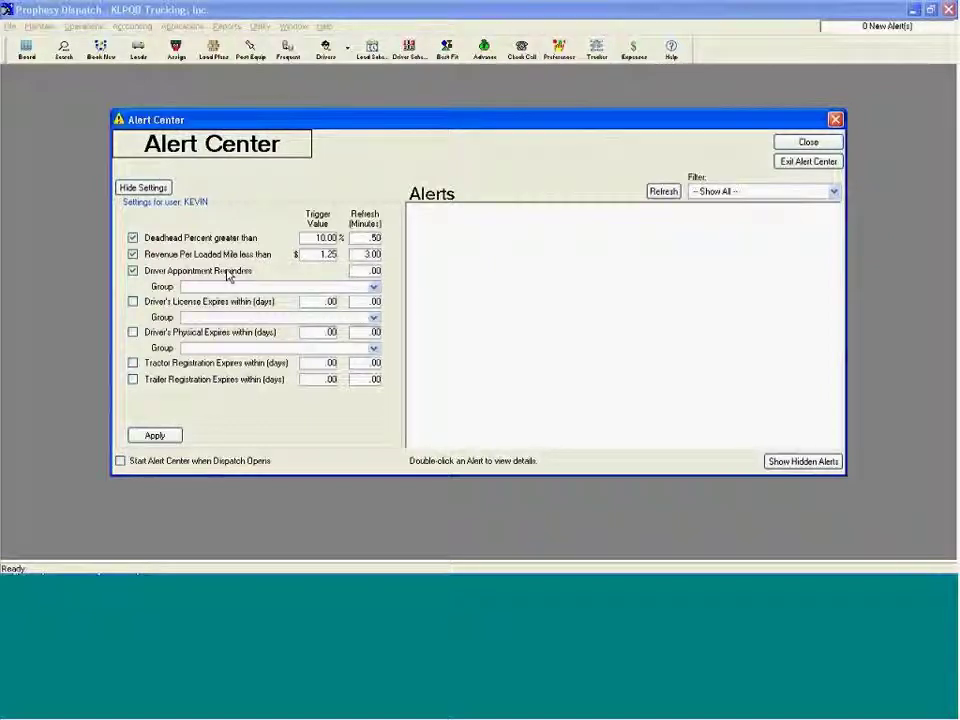
{"action": "double_click", "coordinate": [371, 271]}
{"action": "type", "text": "5"}
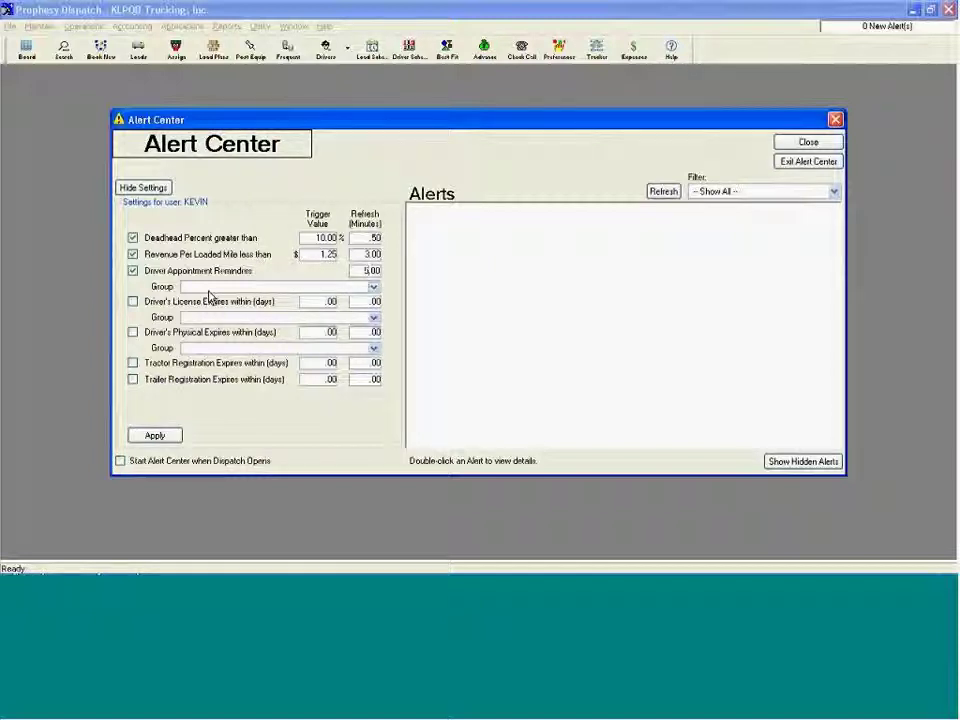
{"action": "left_click", "coordinate": [373, 287]}
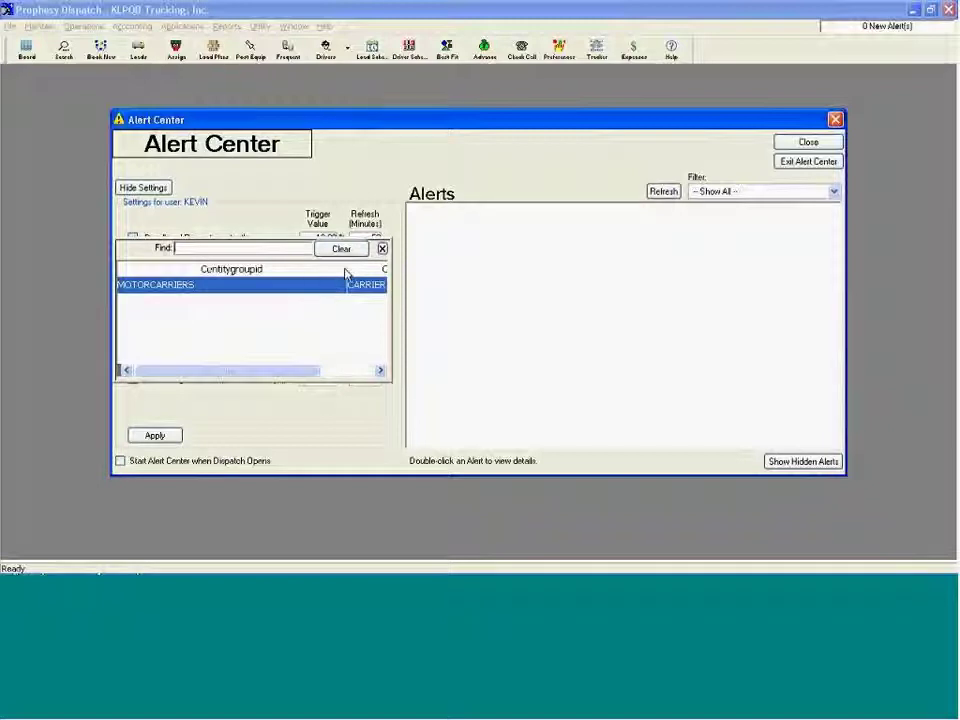
{"action": "left_click", "coordinate": [381, 249]}
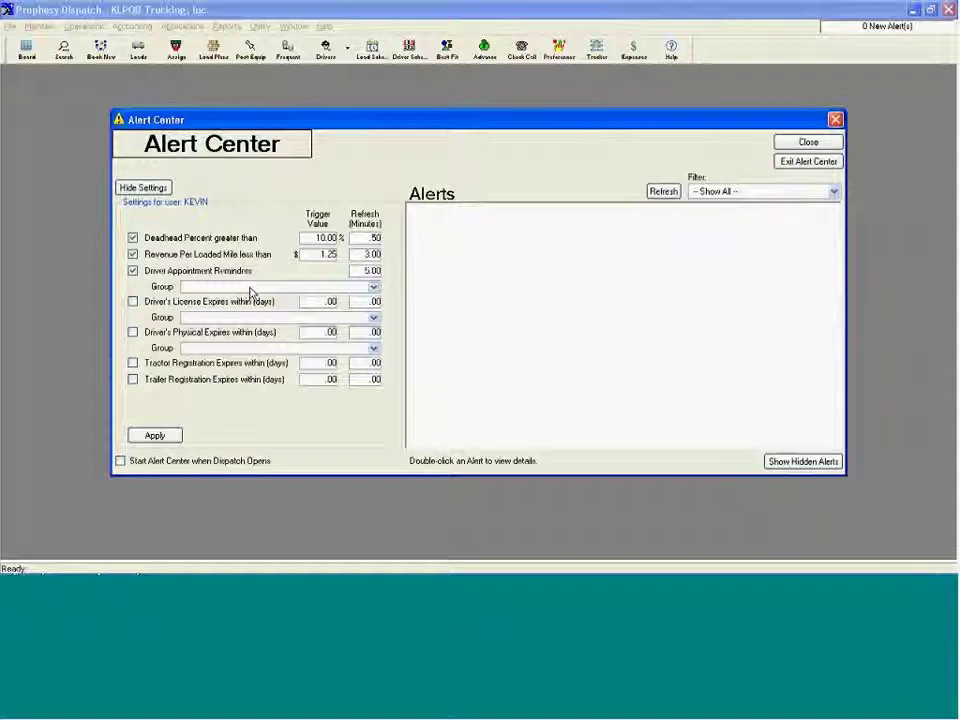
Step: Enable the alert for driver's licenses expiring within 30 days, refreshing every 5 minutes
{"action": "left_click", "coordinate": [133, 302]}
{"action": "left_click", "coordinate": [324, 302]}
{"action": "type", "text": "30"}
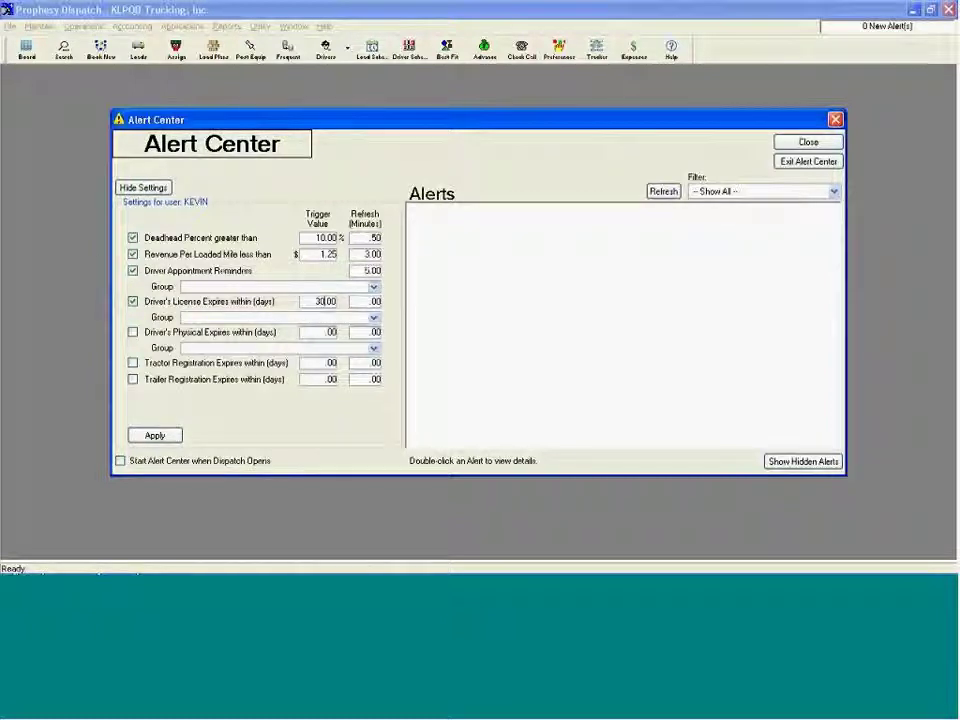
{"action": "left_click", "coordinate": [364, 302]}
{"action": "type", "text": "5"}
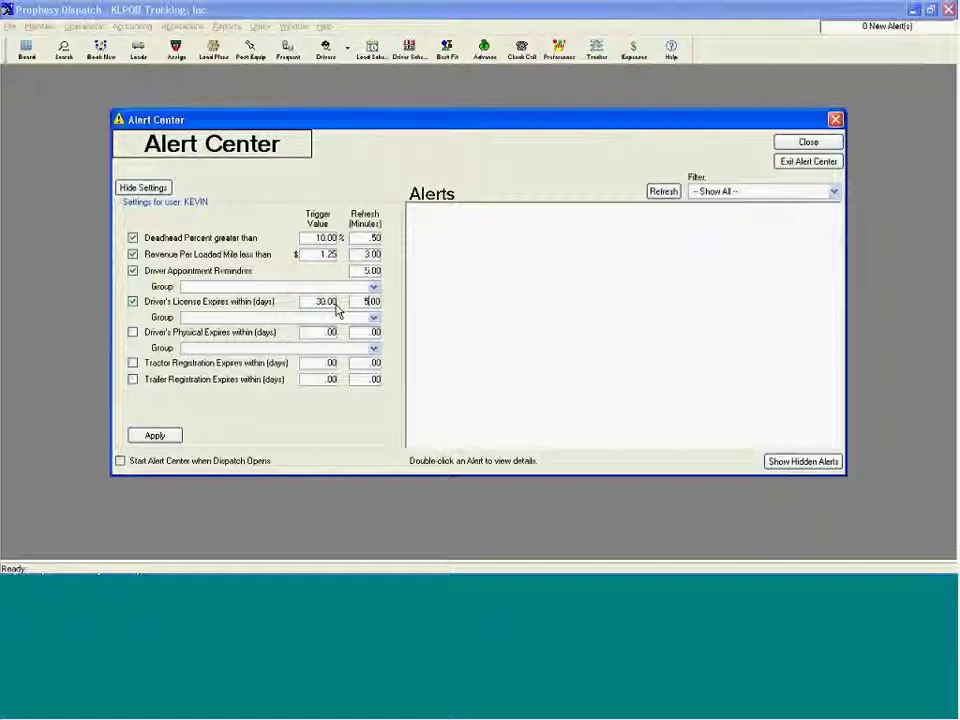
Step: Enable the alert for driver's physicals expiring within 30 days, refreshing every 6 minutes
{"action": "left_click", "coordinate": [133, 335]}
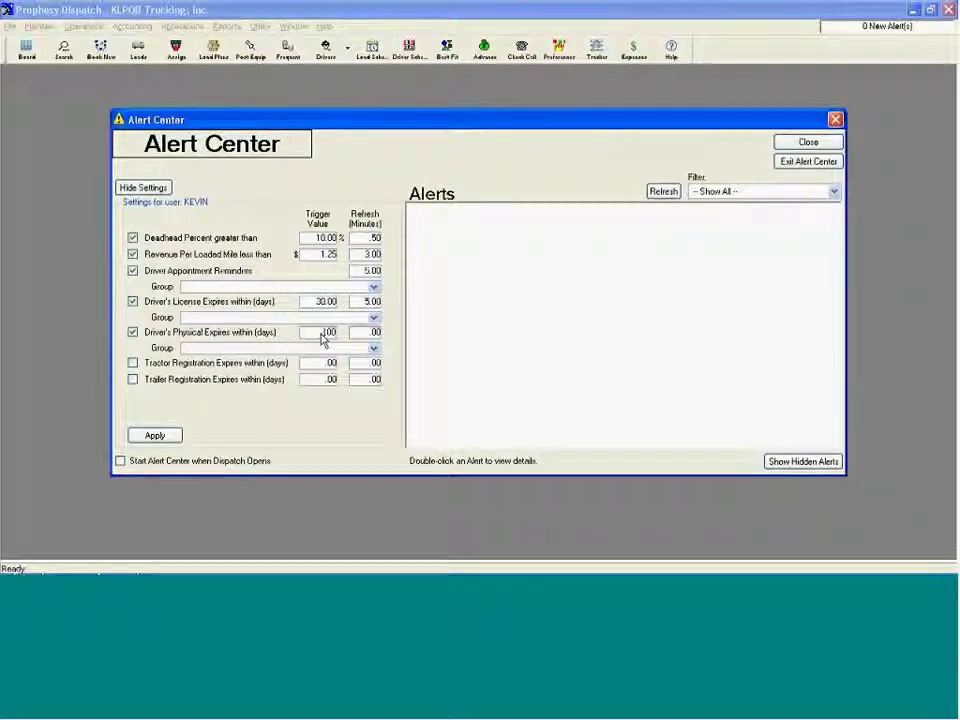
{"action": "type", "text": "30"}
{"action": "left_click", "coordinate": [362, 332]}
{"action": "type", "text": "6"}
Step: Enable the alert for tractor registrations expiring within 30 days, refreshing every 5 minutes
{"action": "left_click", "coordinate": [132, 363]}
{"action": "left_click", "coordinate": [314, 366]}
{"action": "type", "text": "30"}
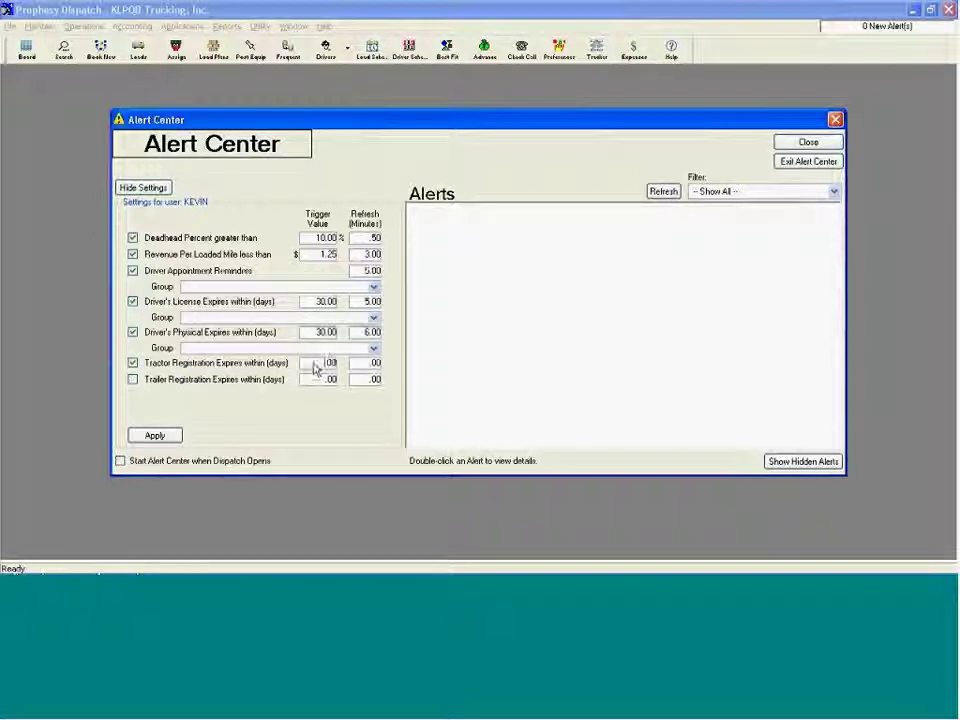
{"action": "left_click", "coordinate": [366, 363]}
{"action": "type", "text": "5"}
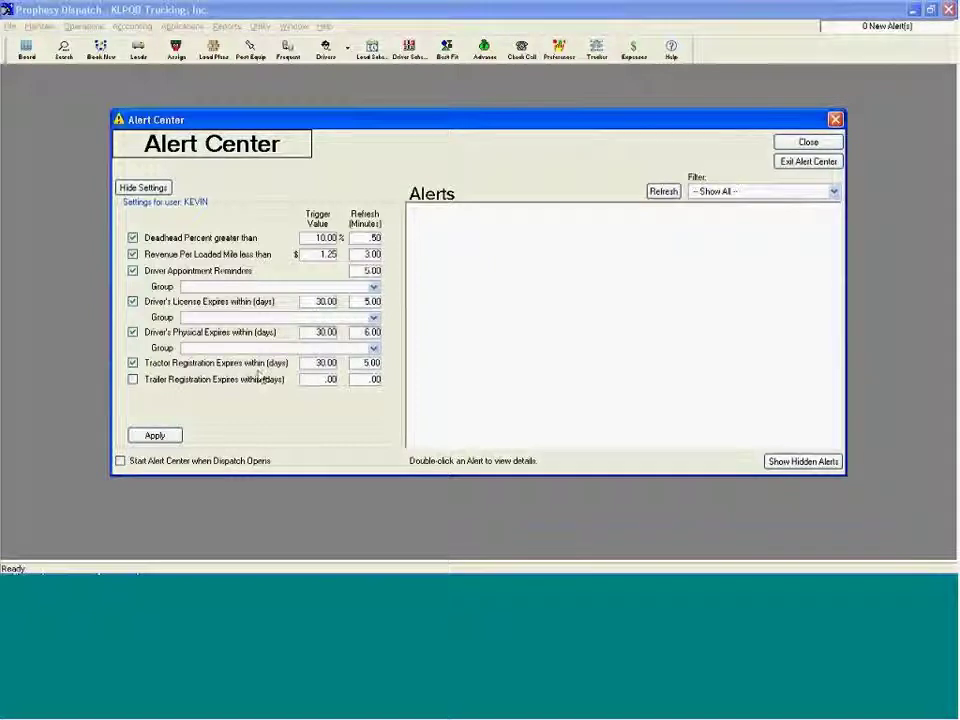
Step: Enable the alert for trailer registrations expiring within 30 days, refreshing every 5 minutes
{"action": "left_click", "coordinate": [132, 379]}
{"action": "left_click", "coordinate": [310, 381]}
{"action": "type", "text": "30"}
{"action": "left_click", "coordinate": [366, 380]}
{"action": "type", "text": "5"}
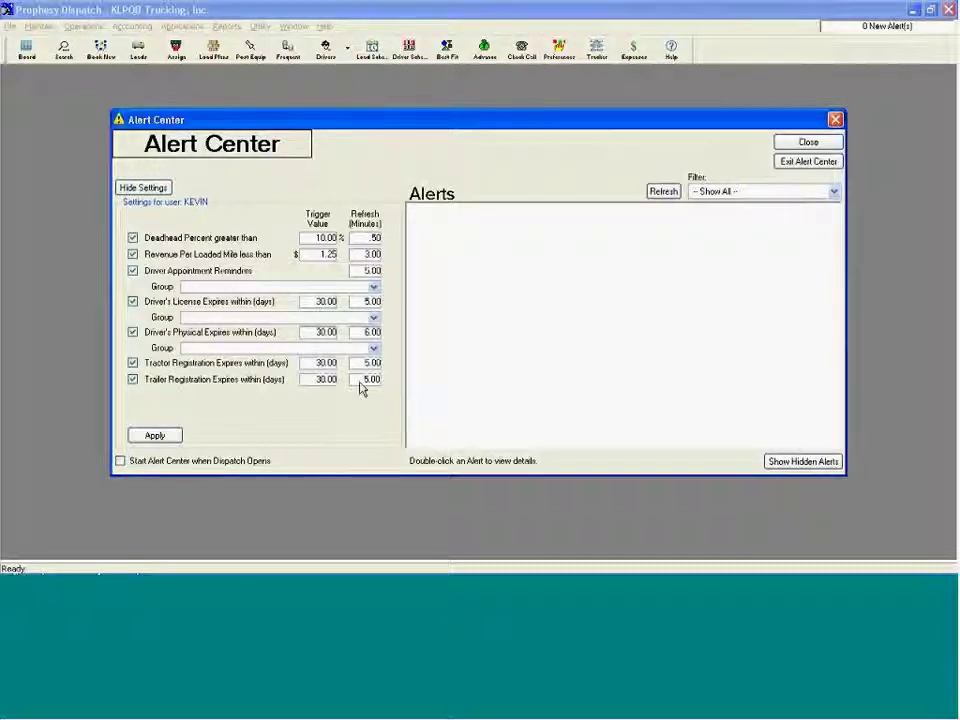
Step: Set the Alert Center to start when Dispatch opens, apply the alert settings, and close the Alert Center window
{"action": "left_click", "coordinate": [121, 461]}
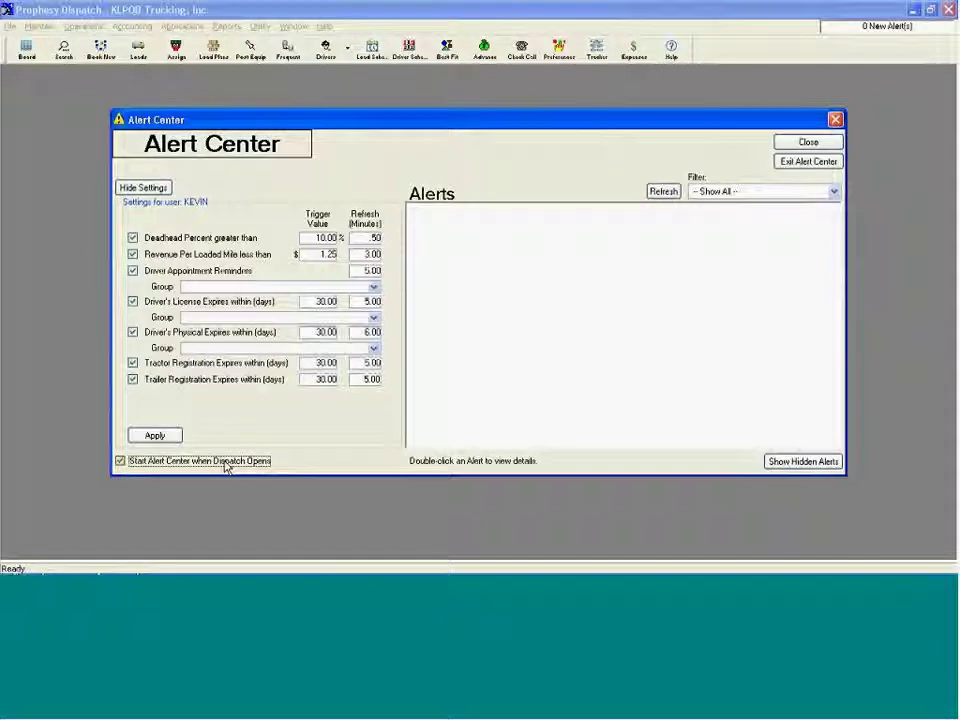
{"action": "left_click", "coordinate": [152, 438]}
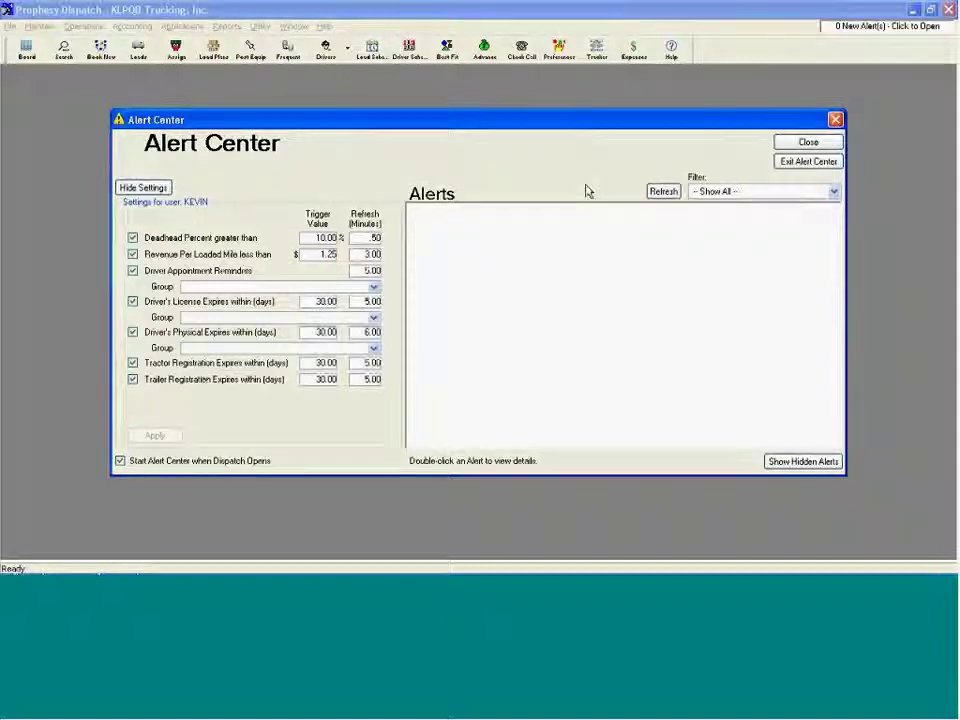
{"action": "left_click", "coordinate": [805, 143]}
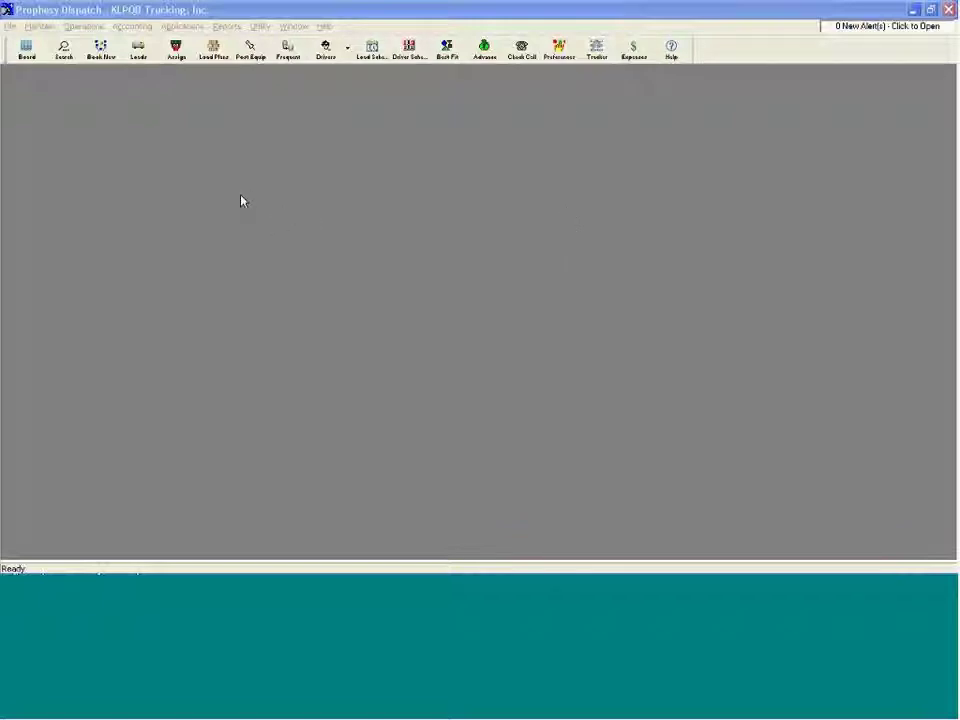
{"action": "left_click", "coordinate": [44, 28]}
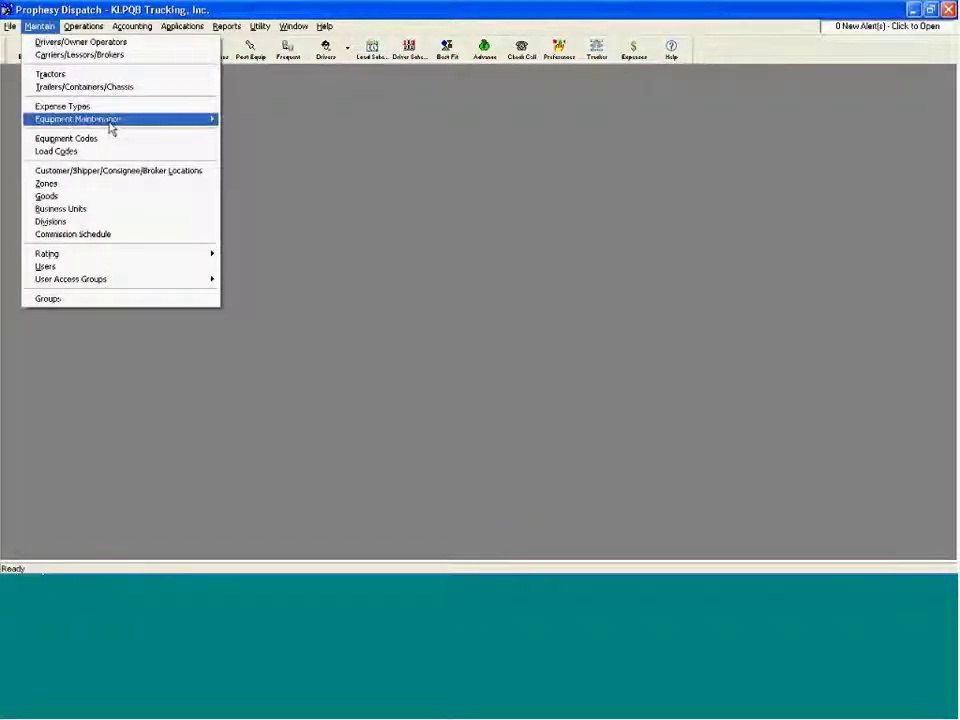
{"action": "mouse_move", "coordinate": [208, 119]}
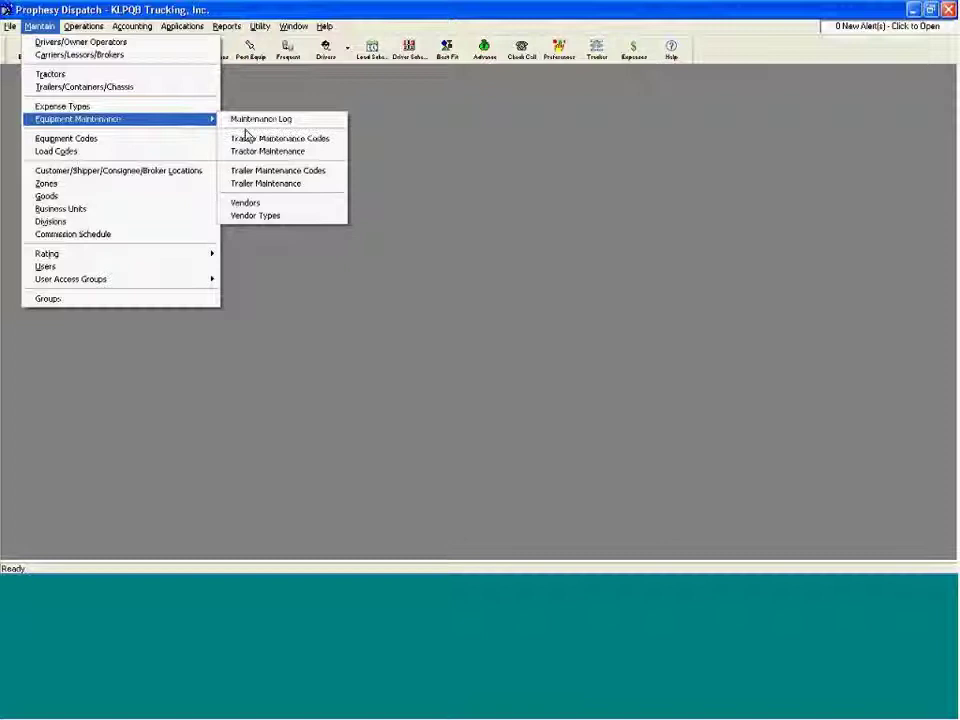
{"action": "left_click", "coordinate": [270, 143]}
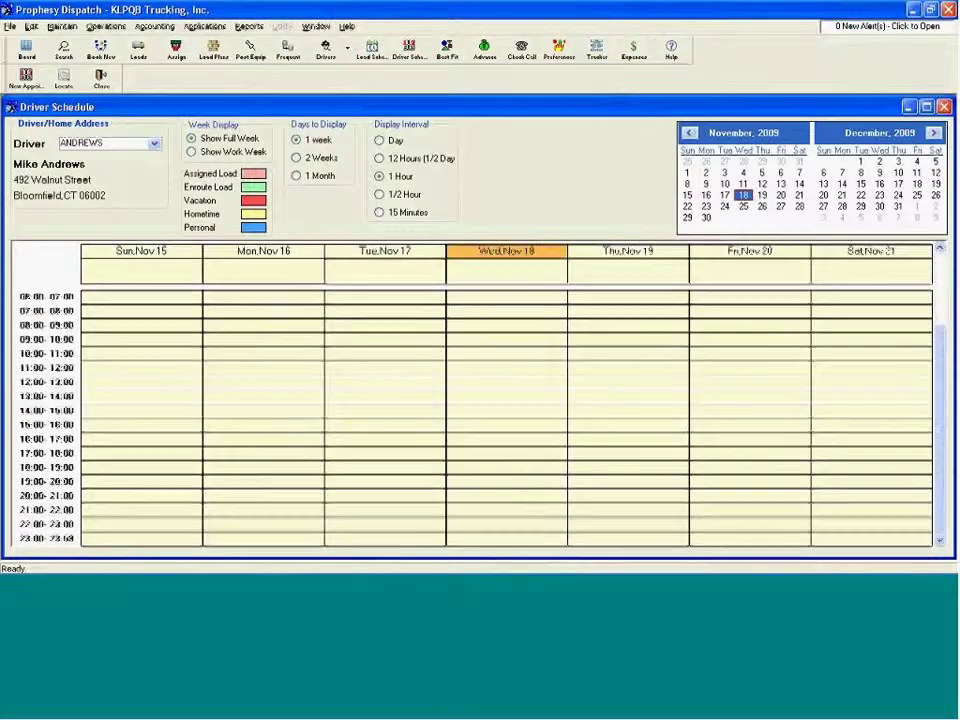
Step: Draft a full-day vacation appointment for 11/20/09 in the driver's schedule, cancel it, and close the schedule
{"action": "double_click", "coordinate": [754, 270]}
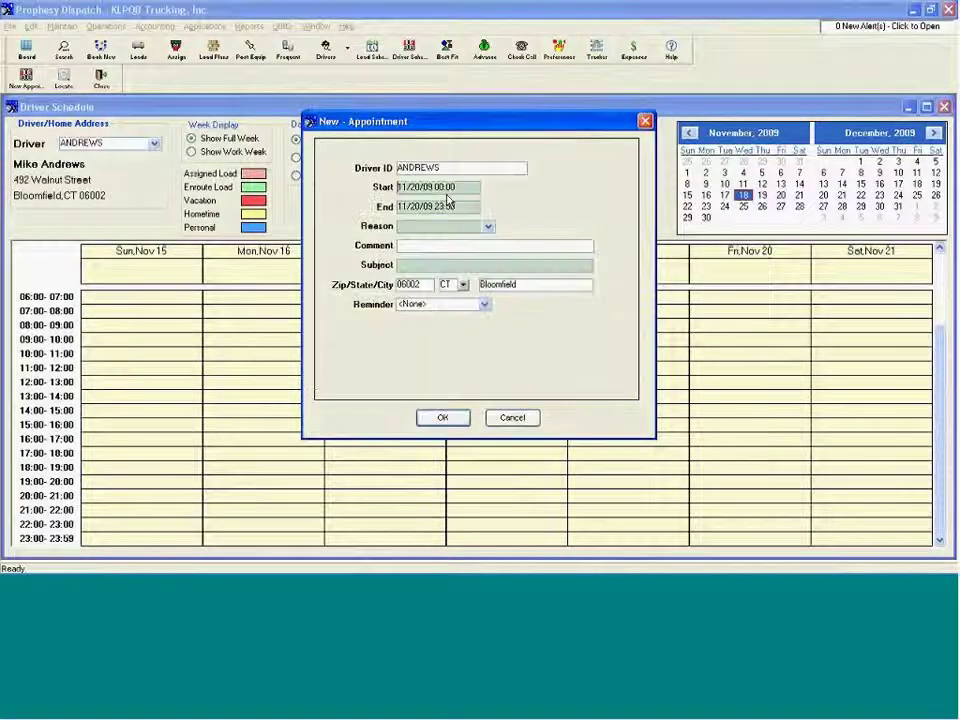
{"action": "left_click", "coordinate": [488, 227]}
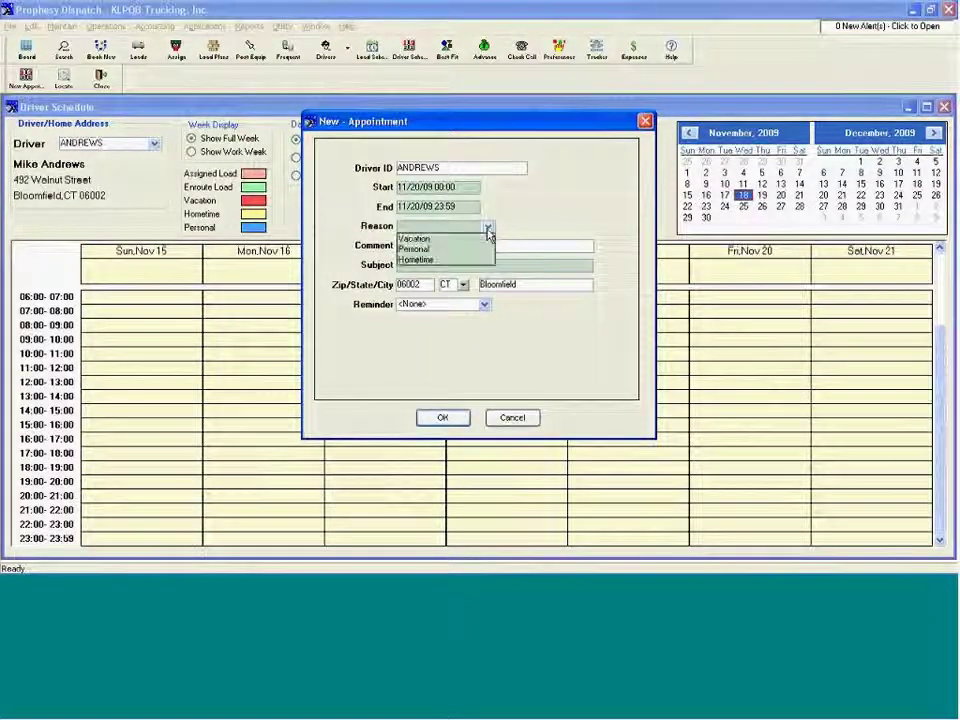
{"action": "left_click", "coordinate": [432, 240]}
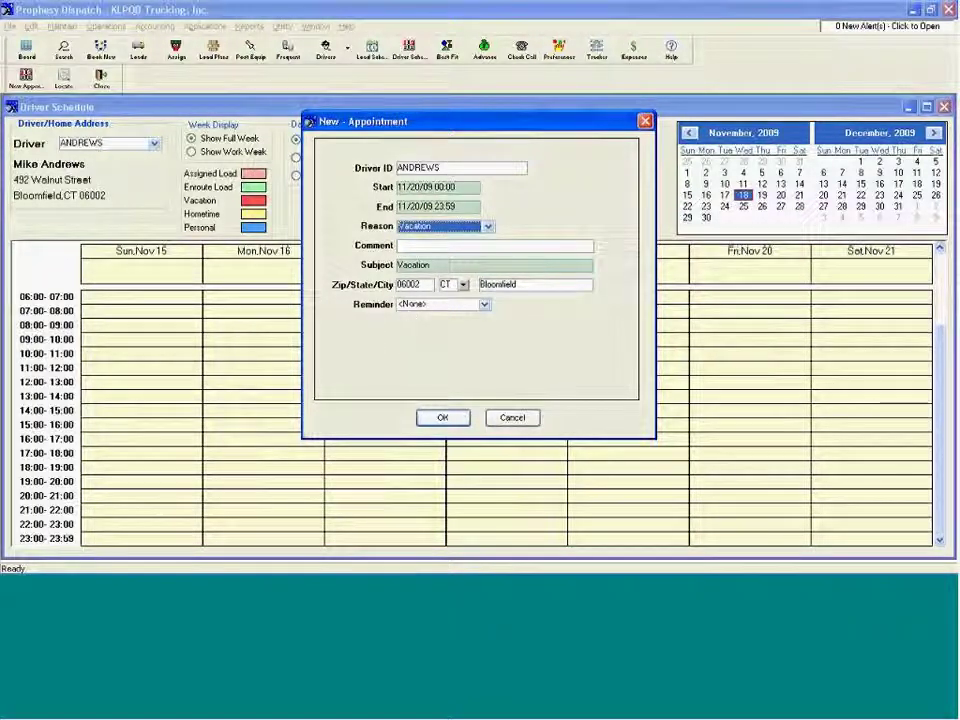
{"action": "left_click", "coordinate": [486, 307]}
{"action": "mouse_move", "coordinate": [487, 334]}
{"action": "left_mouse_down"}
{"action": "mouse_move", "coordinate": [484, 384]}
{"action": "mouse_move", "coordinate": [485, 316]}
{"action": "left_mouse_up"}
{"action": "left_click", "coordinate": [512, 418]}
{"action": "left_click", "coordinate": [513, 419]}
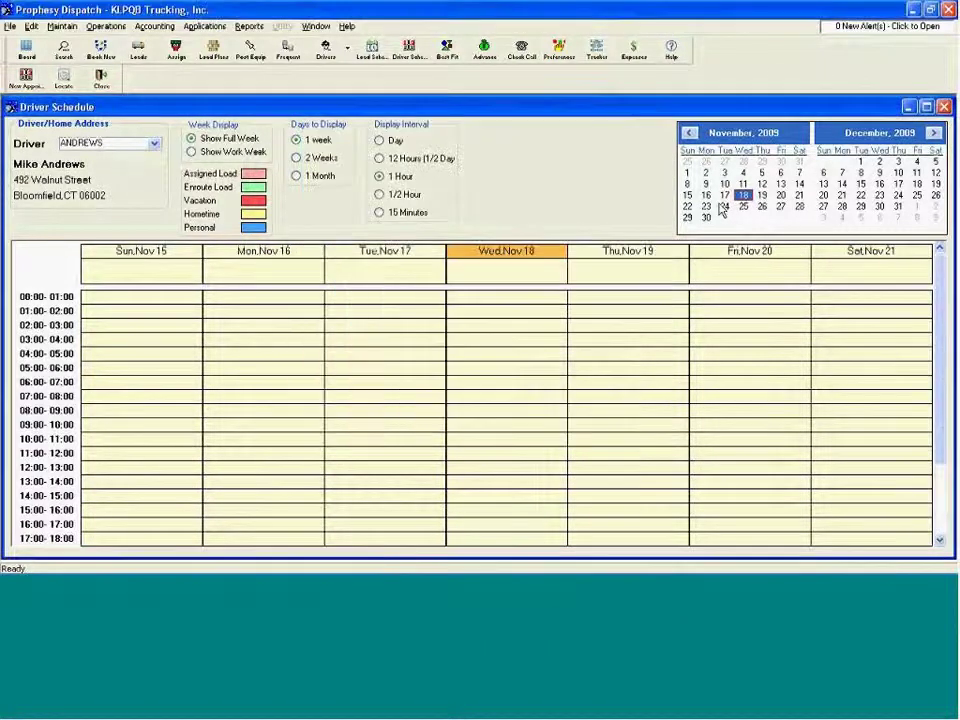
{"action": "left_click", "coordinate": [945, 107]}
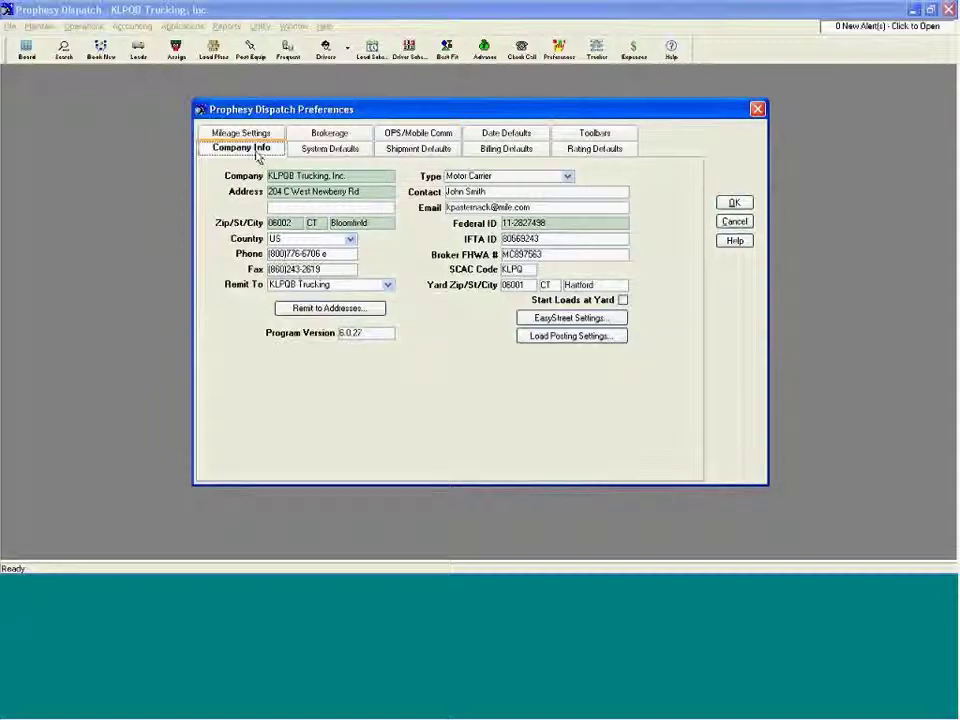
Step: Review the company type options in the company information and keep Motor Carrier selected
{"action": "left_click", "coordinate": [567, 177]}
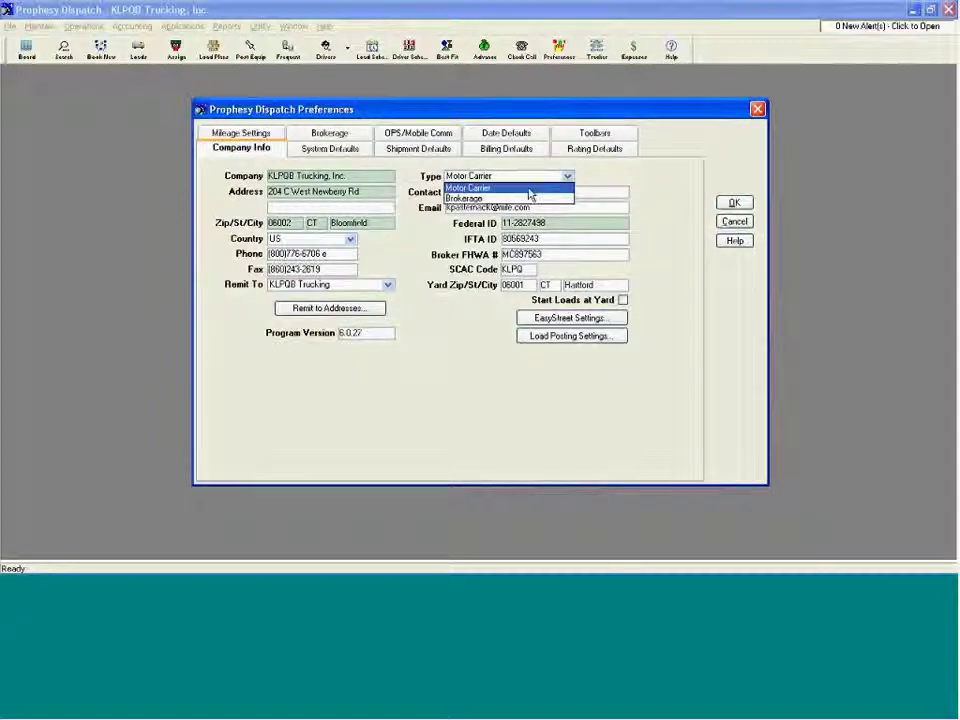
{"action": "left_click", "coordinate": [517, 189]}
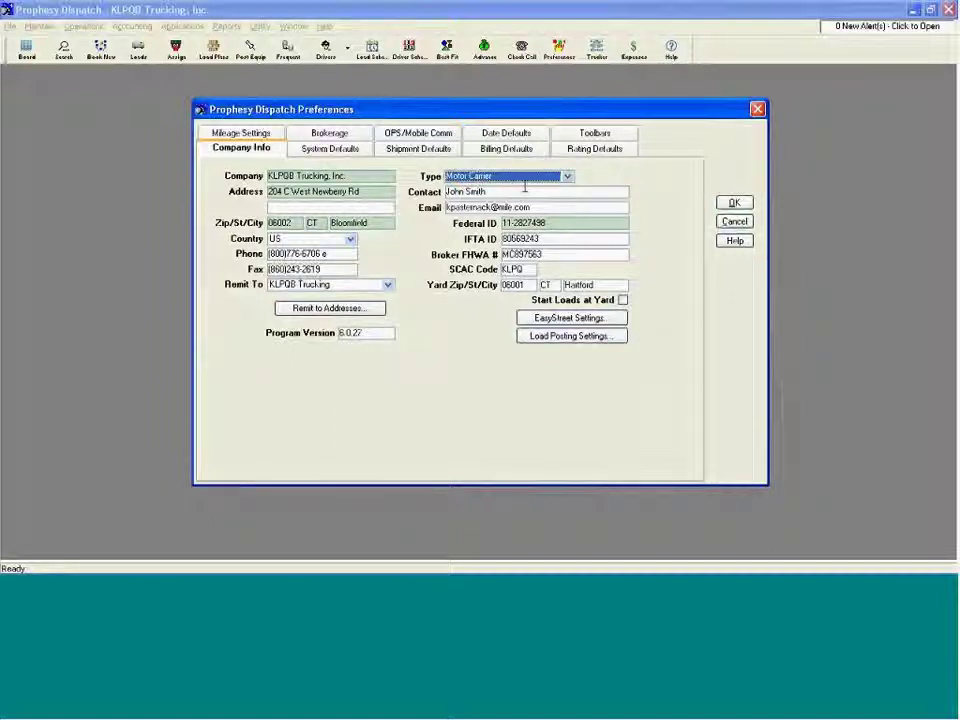
{"action": "left_click", "coordinate": [567, 177]}
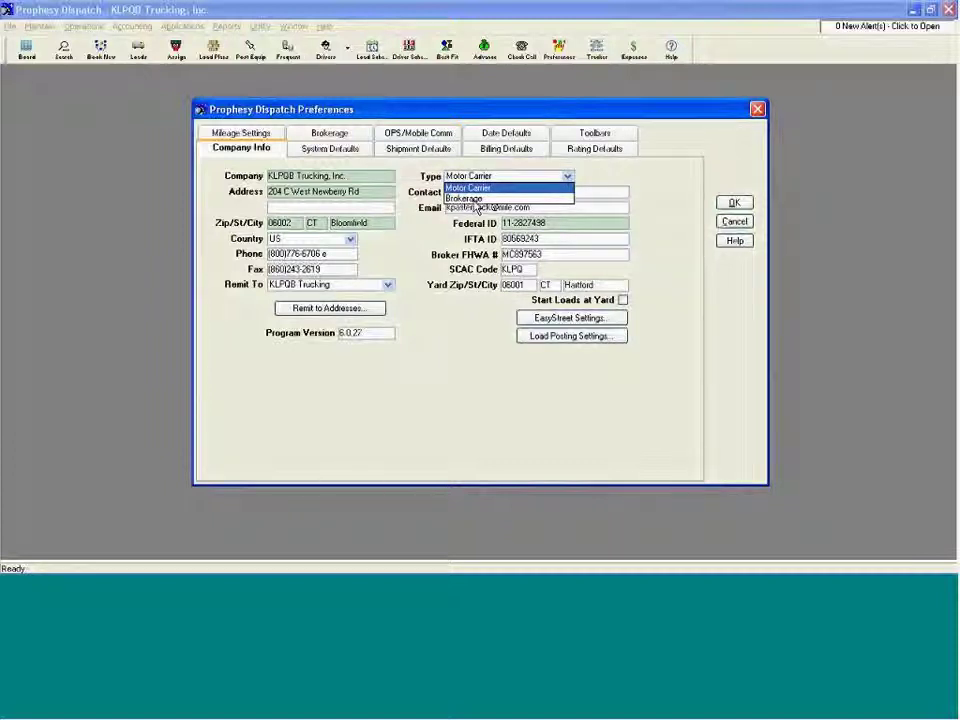
{"action": "left_click", "coordinate": [486, 189]}
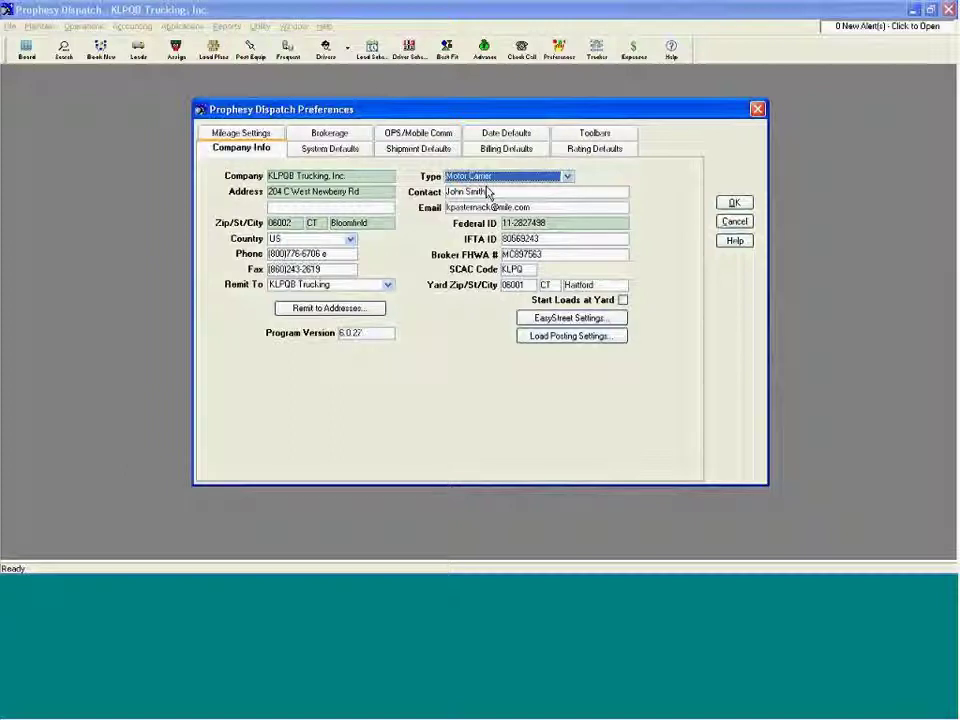
Step: Set the Trailer Washout resource conflict to Warn at Assignment in the system defaults and confirm the conflict configuration
{"action": "left_click", "coordinate": [418, 150]}
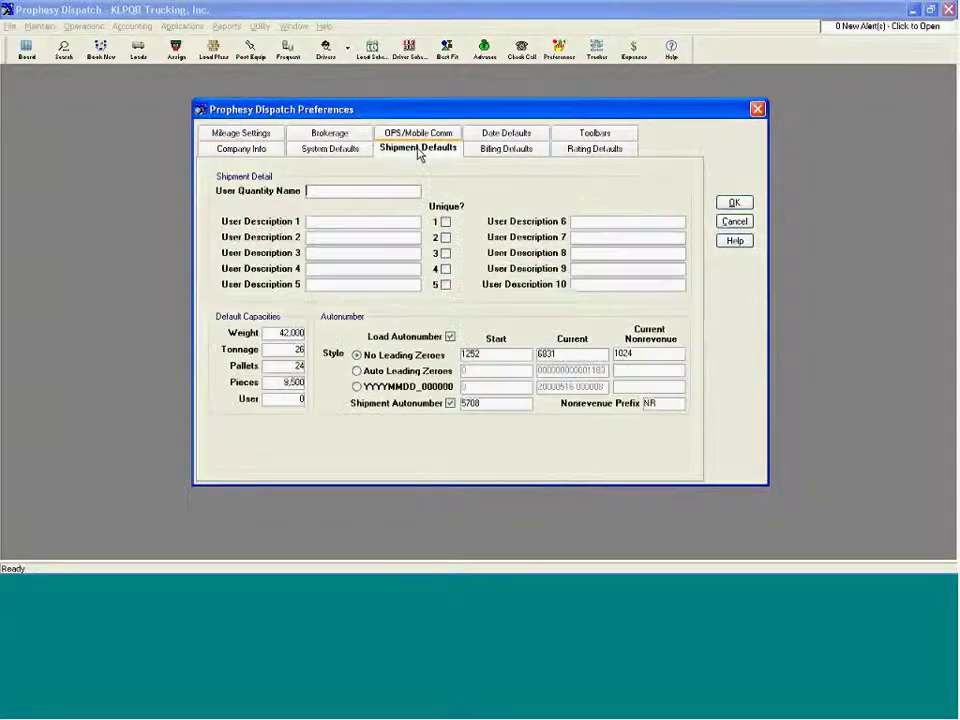
{"action": "left_click", "coordinate": [346, 150]}
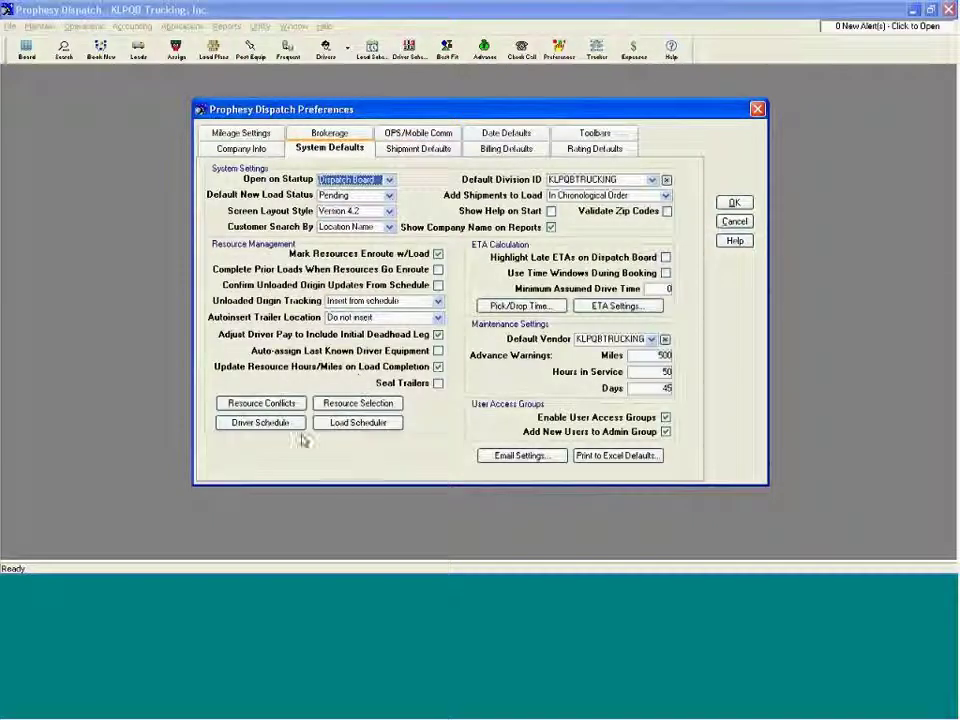
{"action": "left_click", "coordinate": [266, 404]}
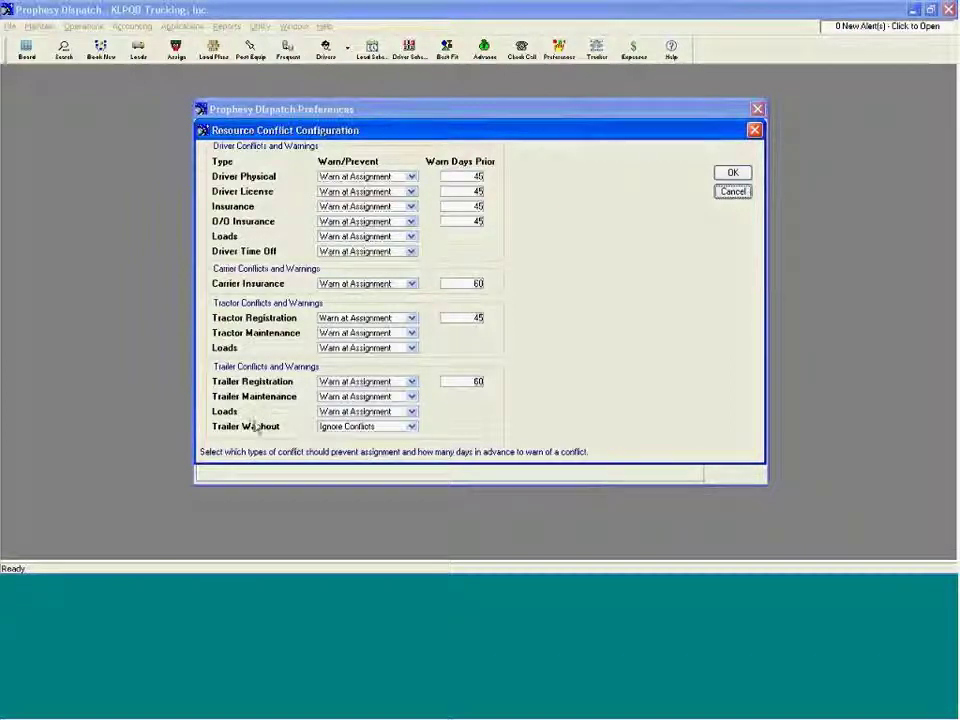
{"action": "left_click", "coordinate": [411, 427]}
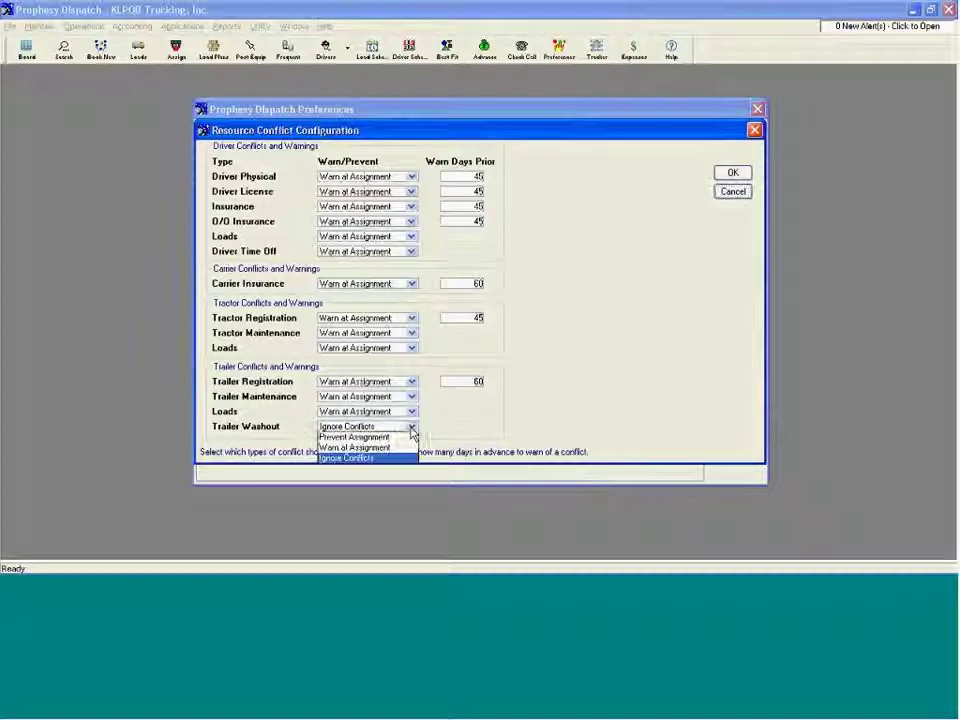
{"action": "left_click", "coordinate": [360, 447]}
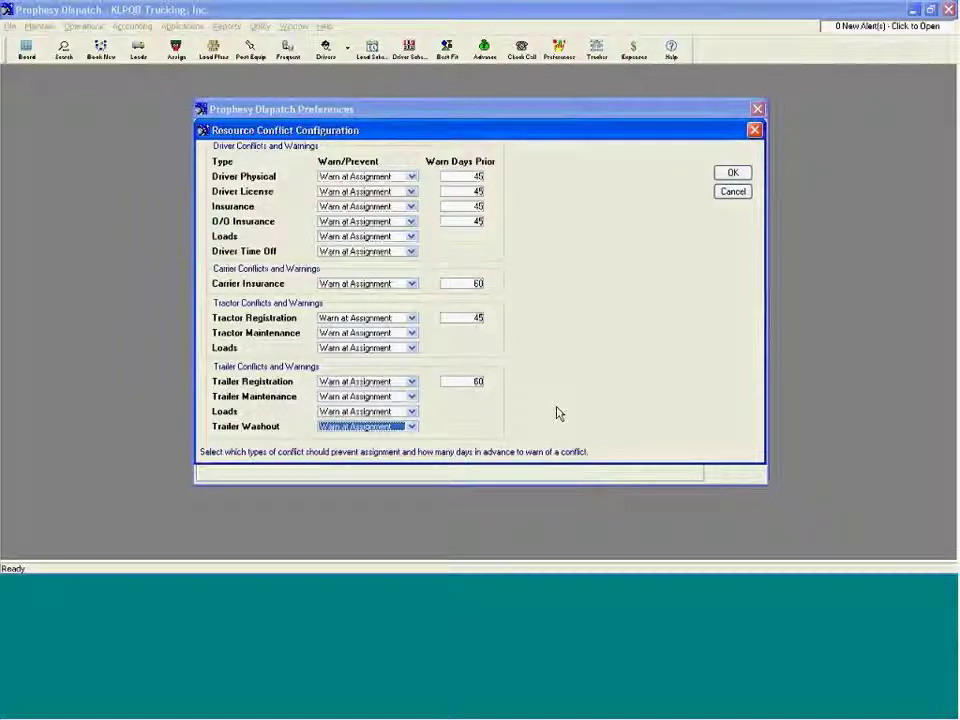
{"action": "left_click", "coordinate": [732, 173]}
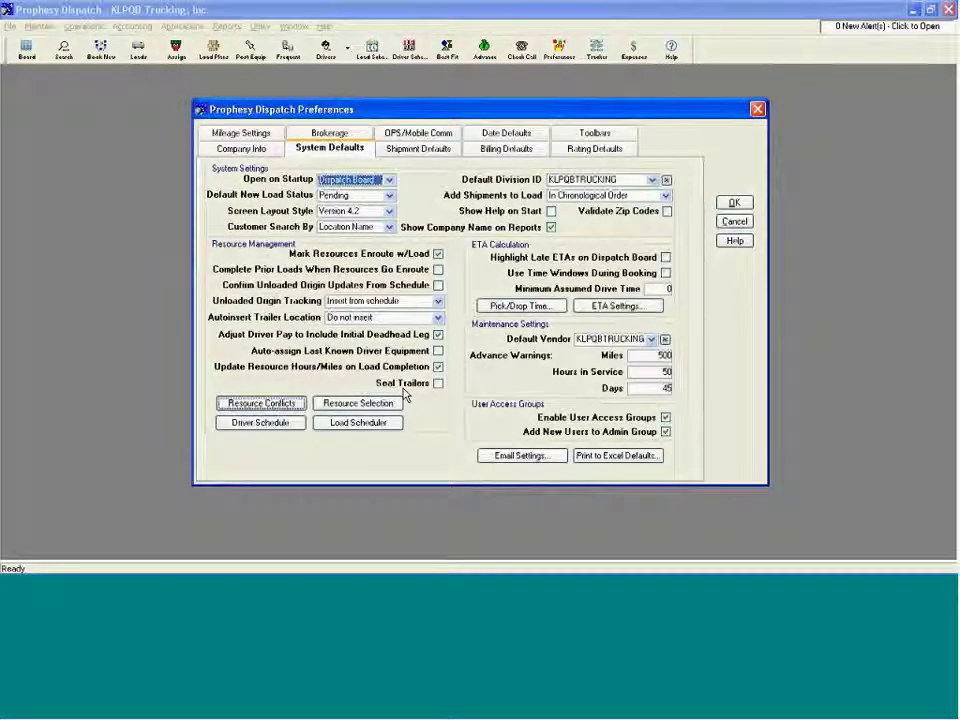
Step: Configure the resource selection screen to show 2 previous days, completed loads and the last commodity hauled
{"action": "left_click", "coordinate": [359, 404]}
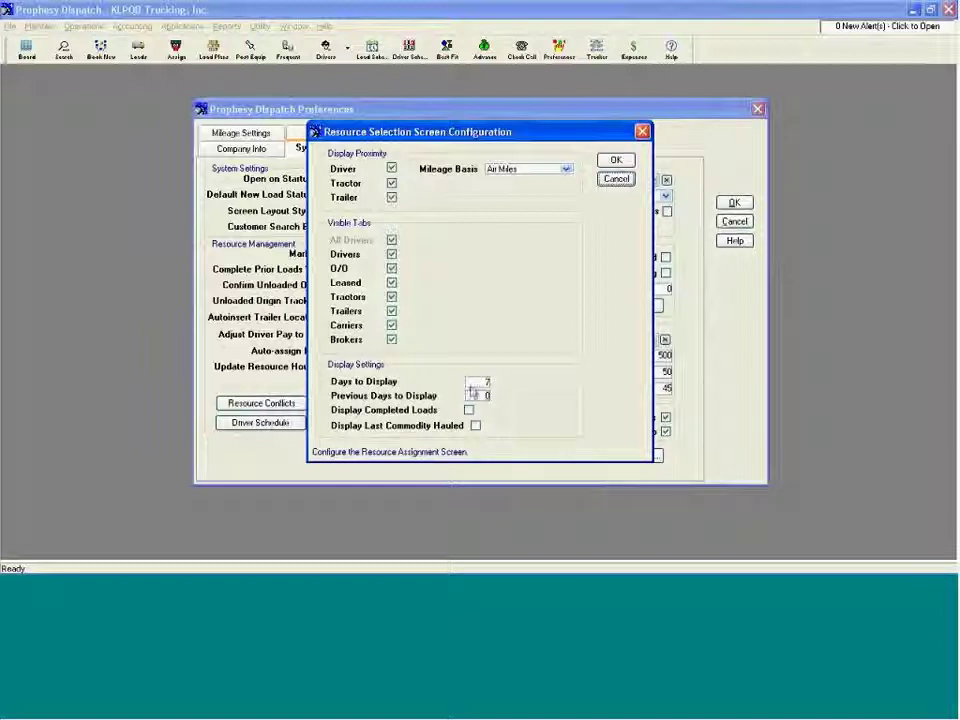
{"action": "double_click", "coordinate": [484, 384]}
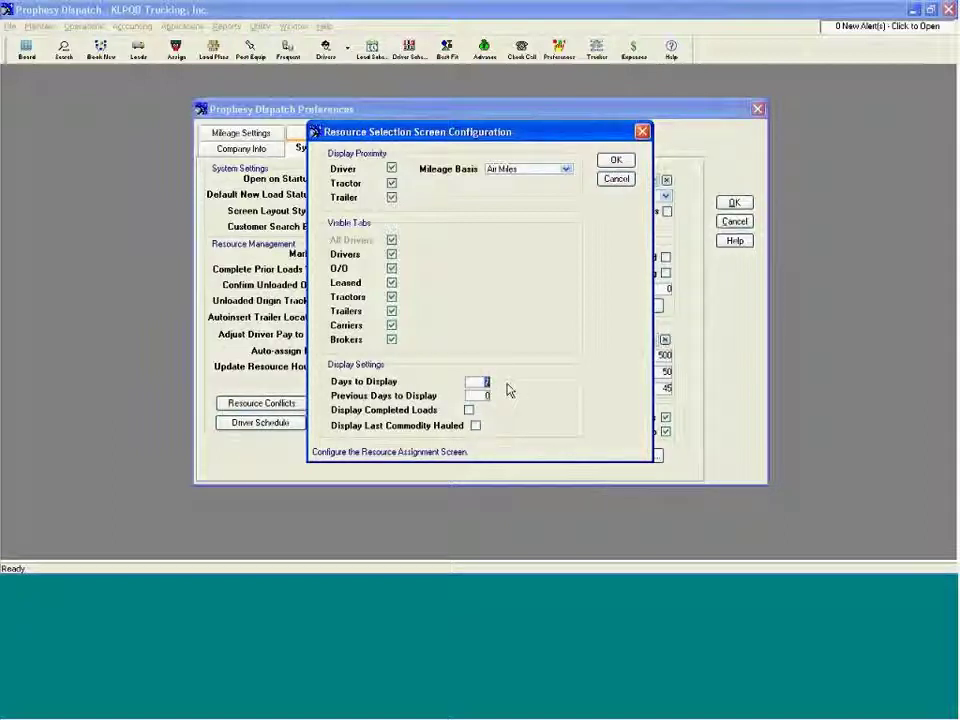
{"action": "double_click", "coordinate": [485, 396]}
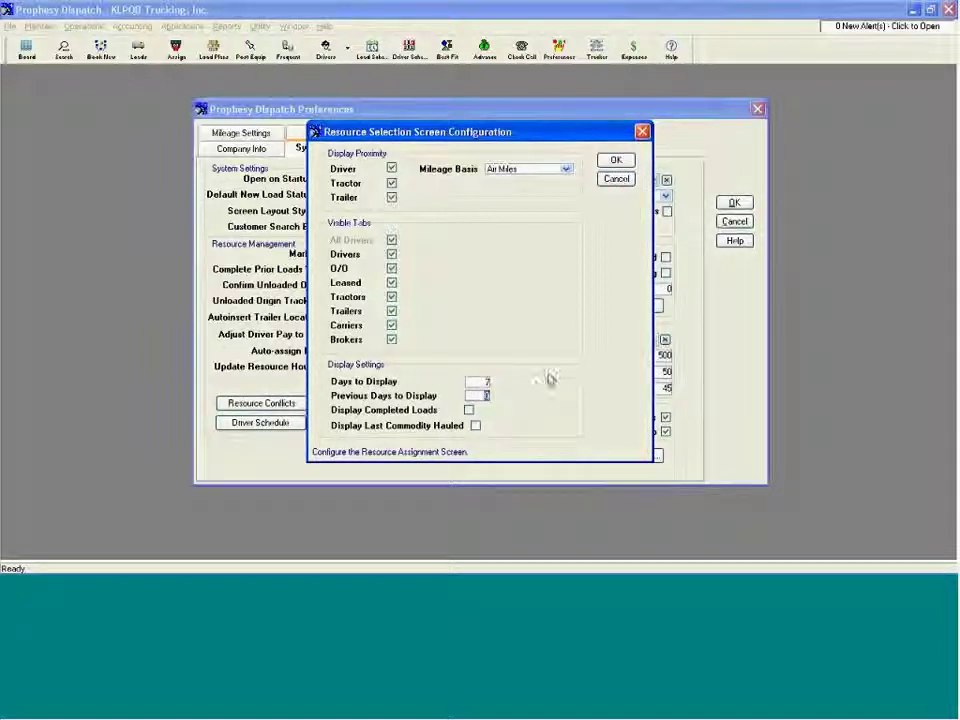
{"action": "type", "text": "2"}
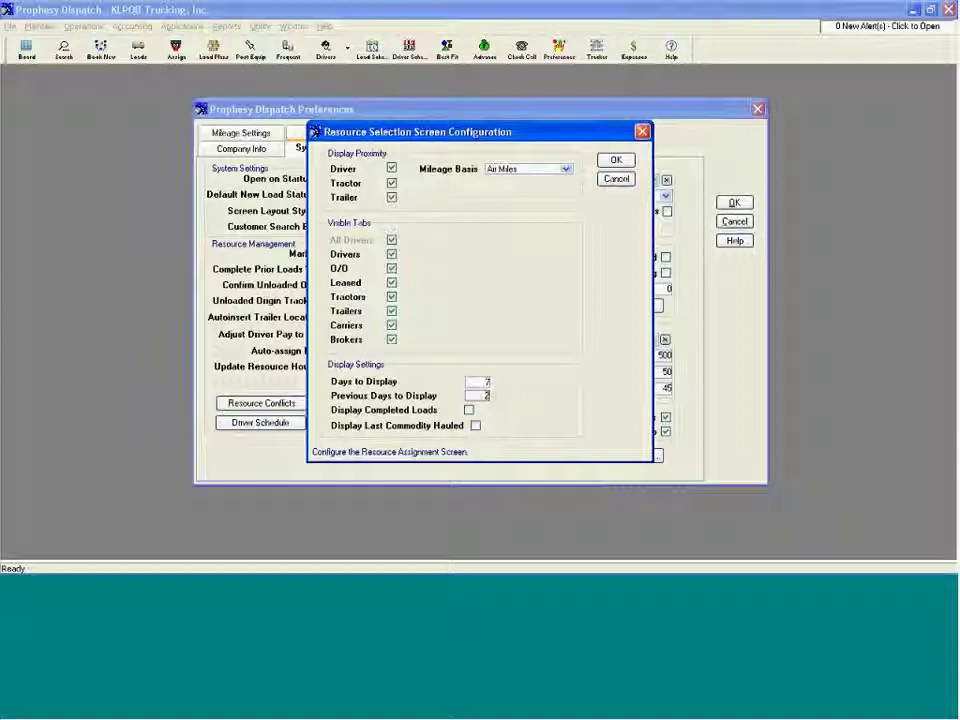
{"action": "left_click", "coordinate": [469, 411]}
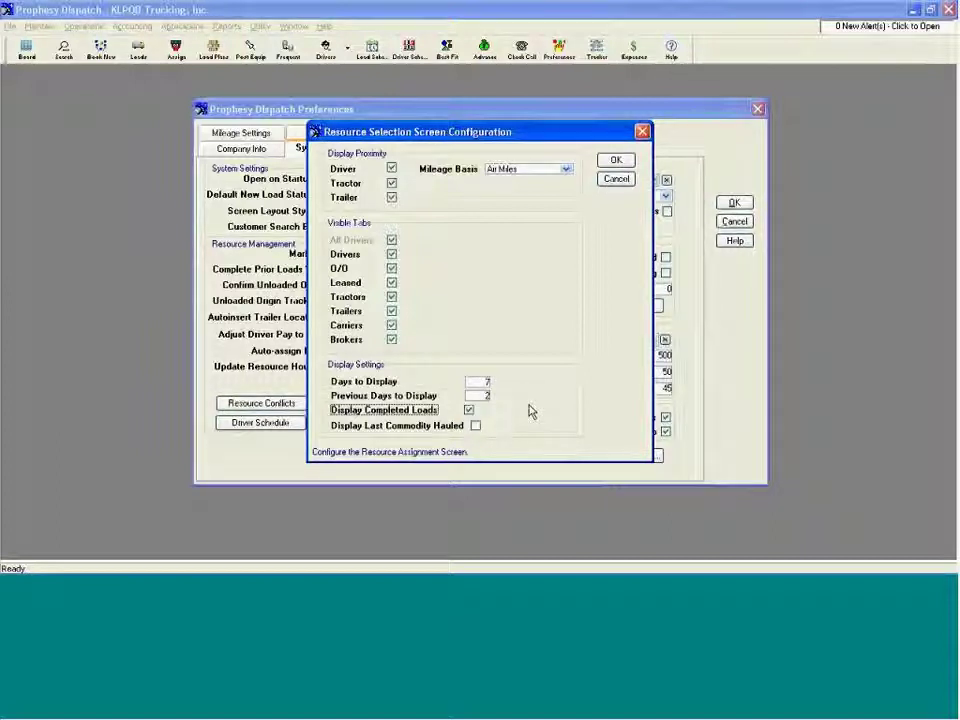
{"action": "left_click", "coordinate": [477, 425]}
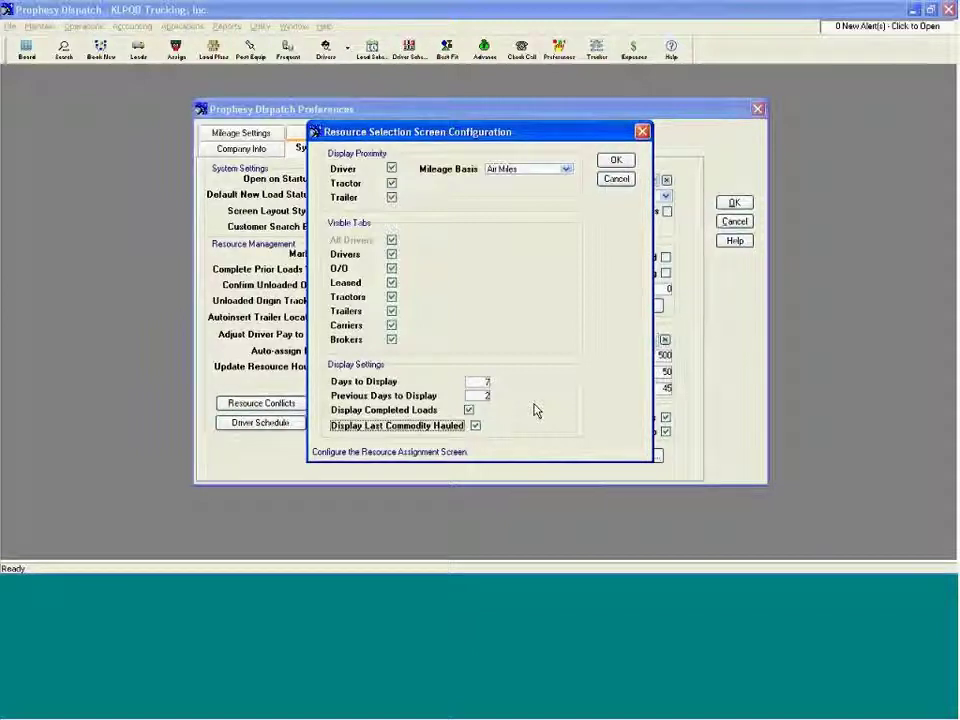
{"action": "left_click", "coordinate": [615, 162]}
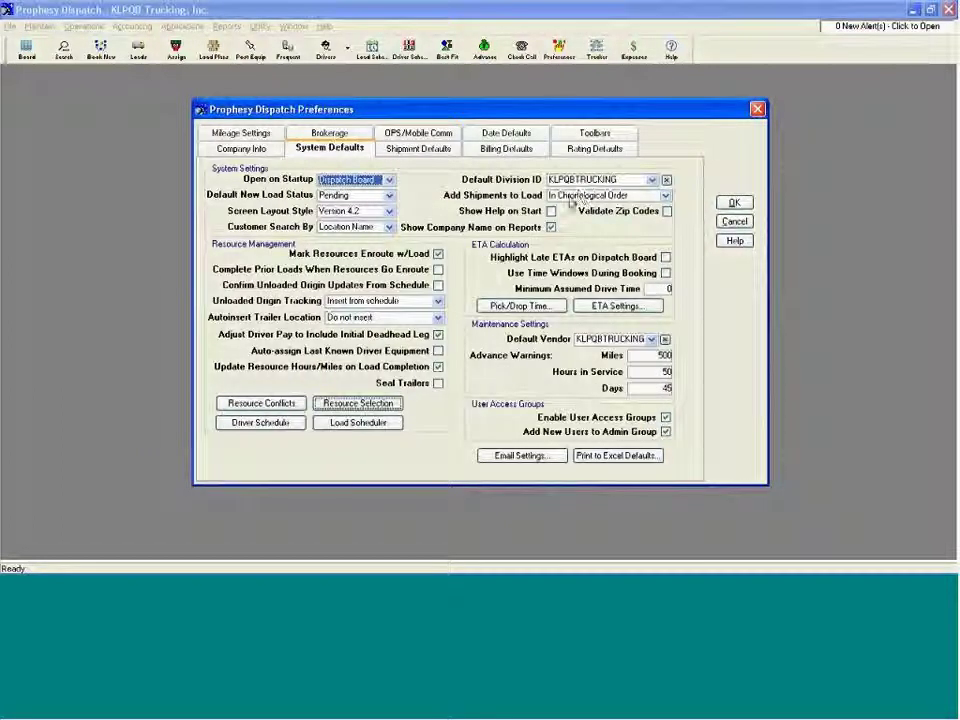
Step: Examine the Load Scheduler display settings and the Print to Excel version options, cancelling both dialogs
{"action": "left_click", "coordinate": [362, 423]}
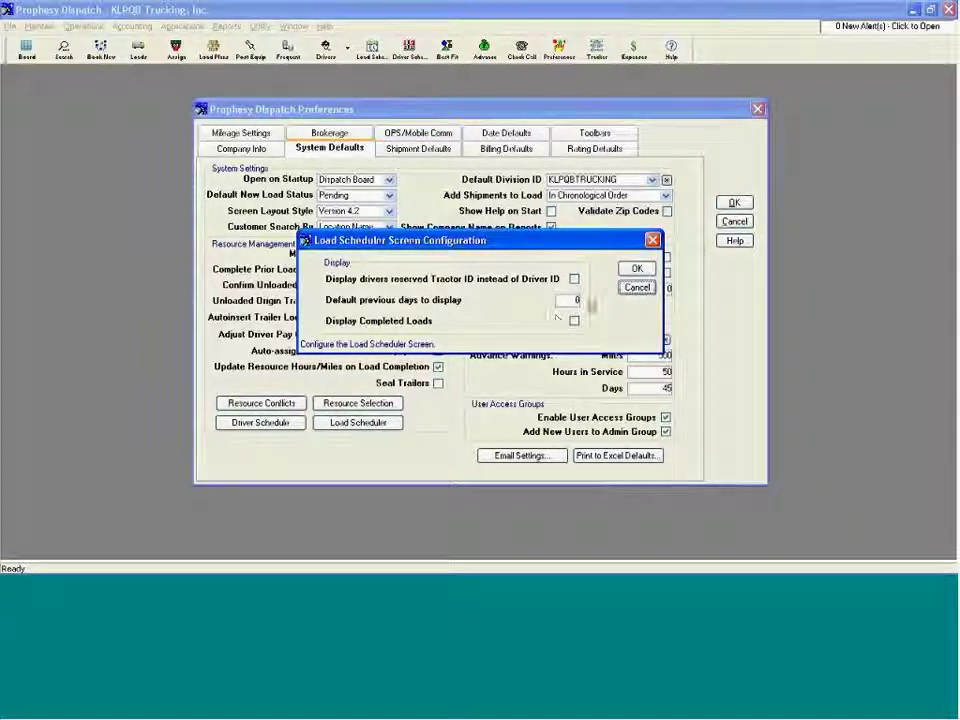
{"action": "left_click", "coordinate": [636, 288]}
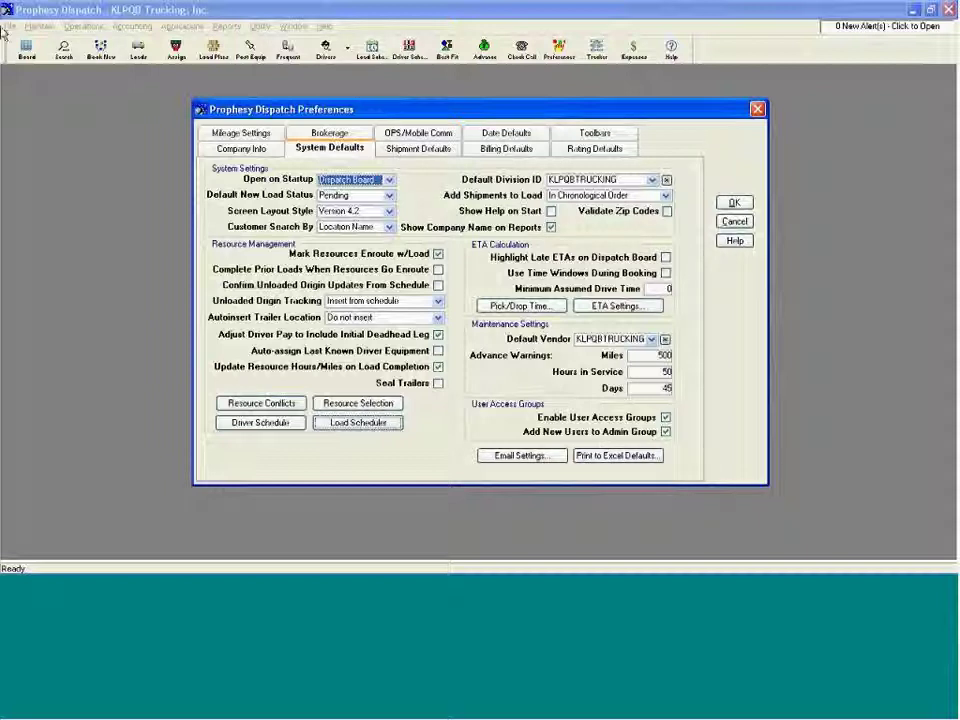
{"action": "left_click", "coordinate": [617, 456]}
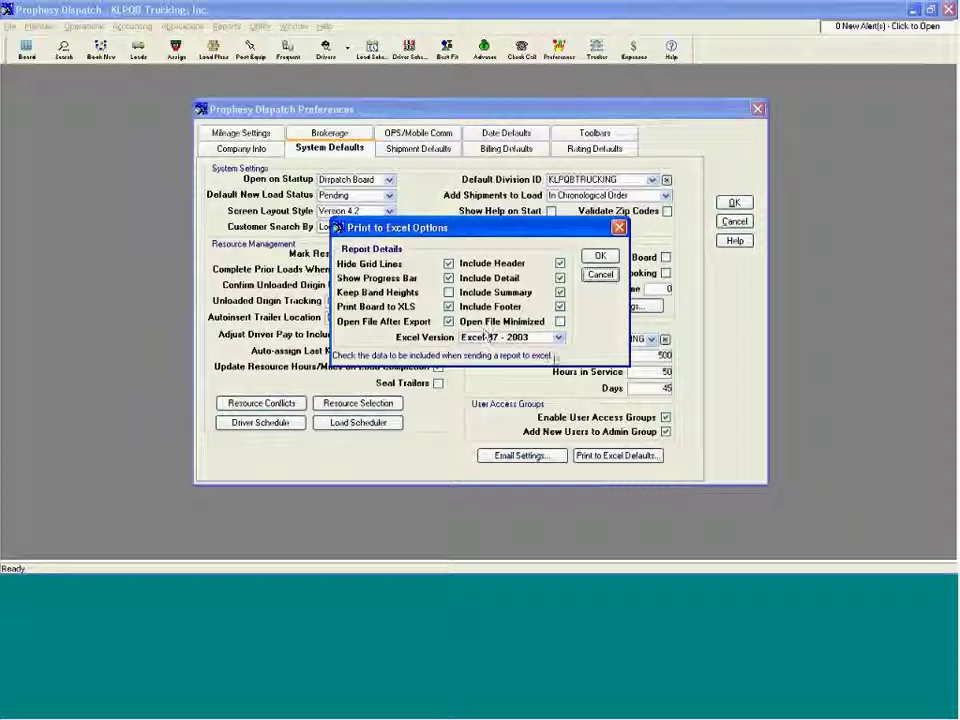
{"action": "left_click", "coordinate": [490, 337]}
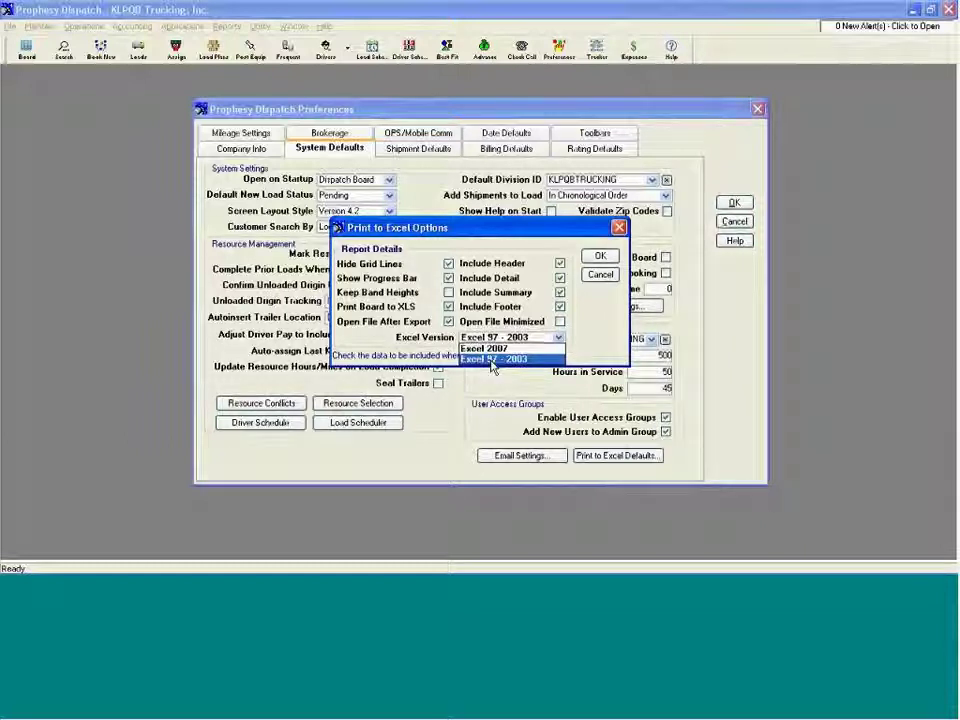
{"action": "left_click", "coordinate": [497, 358]}
{"action": "left_click", "coordinate": [600, 277]}
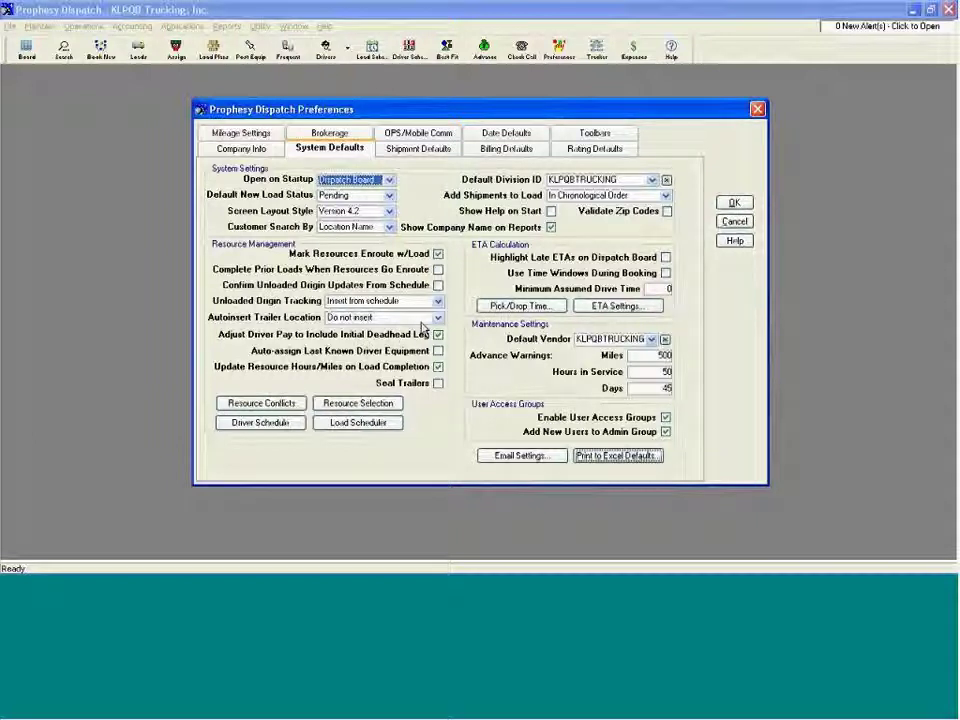
Step: Save the preferences and open pending load 6445 from the Dispatch Board
{"action": "left_click", "coordinate": [733, 205]}
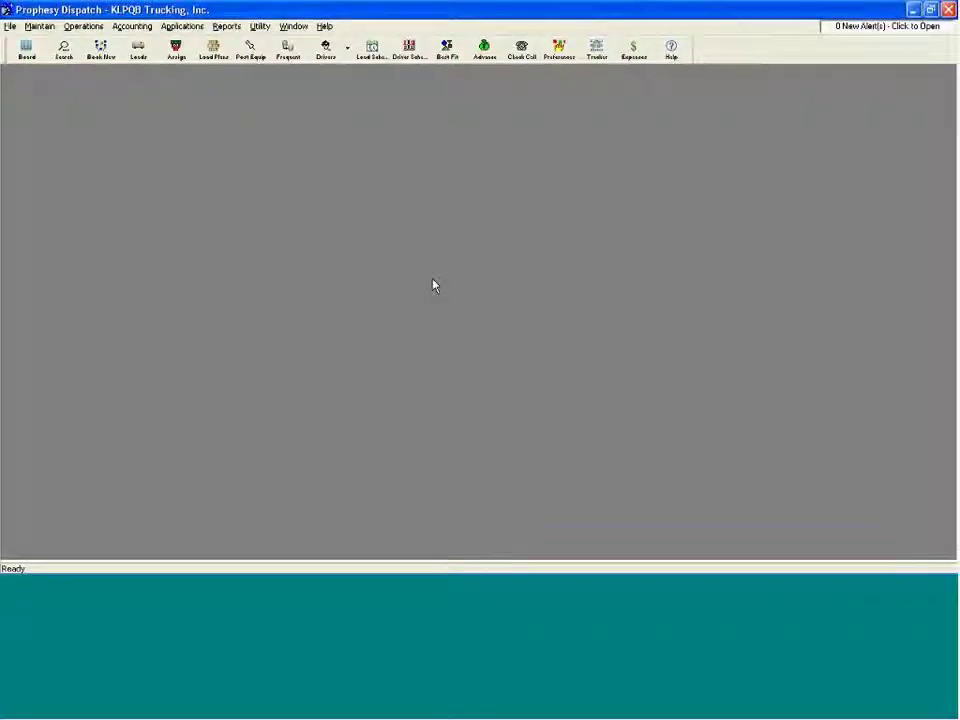
{"action": "left_click", "coordinate": [26, 50]}
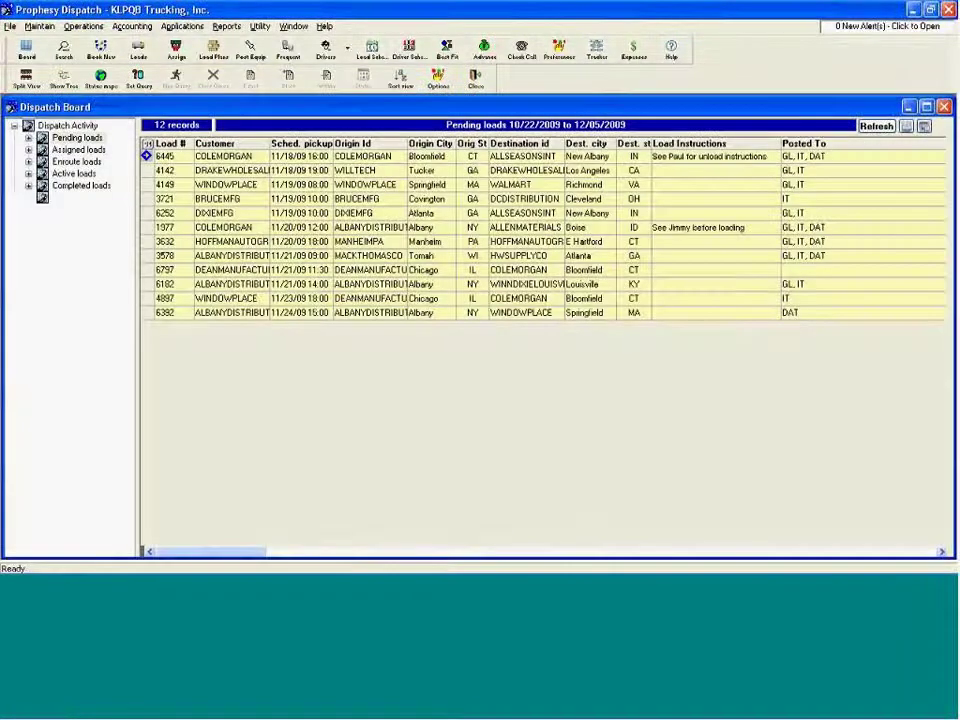
{"action": "left_click", "coordinate": [362, 158]}
{"action": "double_click", "coordinate": [362, 160]}
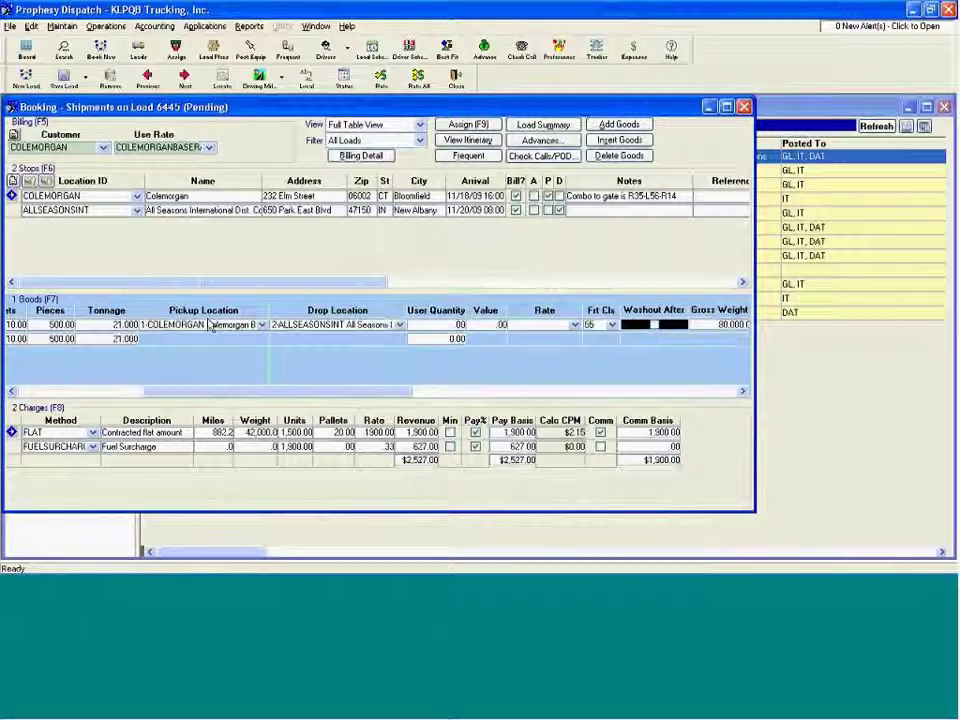
Step: Move the goods grid's Washout After column between Qty and Weight, narrow the Pickup and Drop Location columns, and close the windows
{"action": "left_click_drag", "start_coordinate": [655, 313], "coordinate": [142, 313]}
{"action": "left_click_drag", "start_coordinate": [327, 392], "coordinate": [194, 392]}
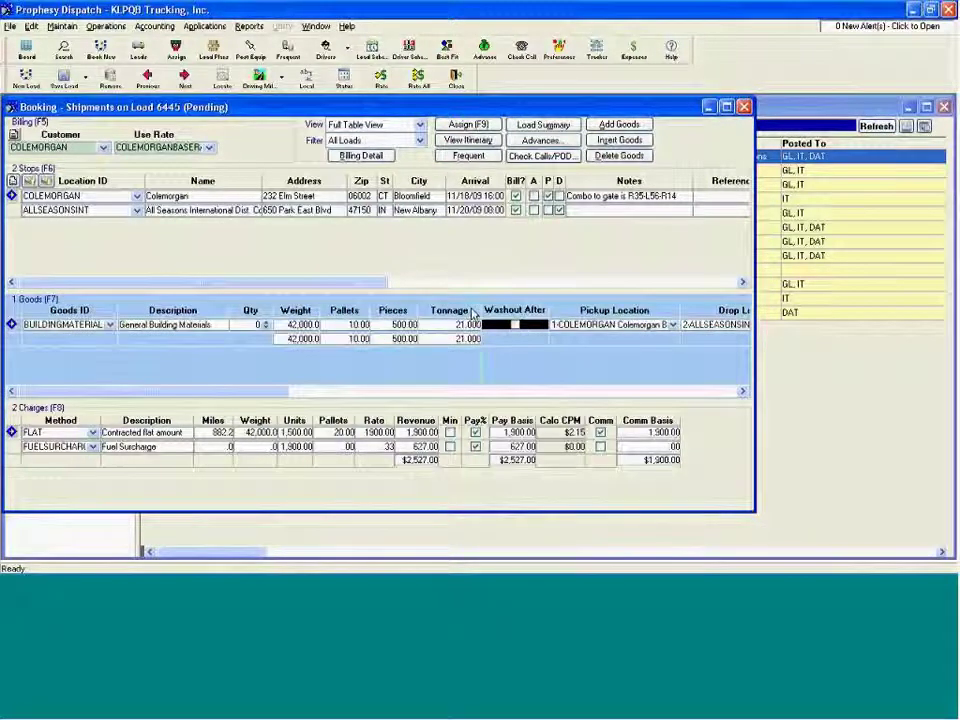
{"action": "left_click_drag", "start_coordinate": [493, 310], "coordinate": [272, 313]}
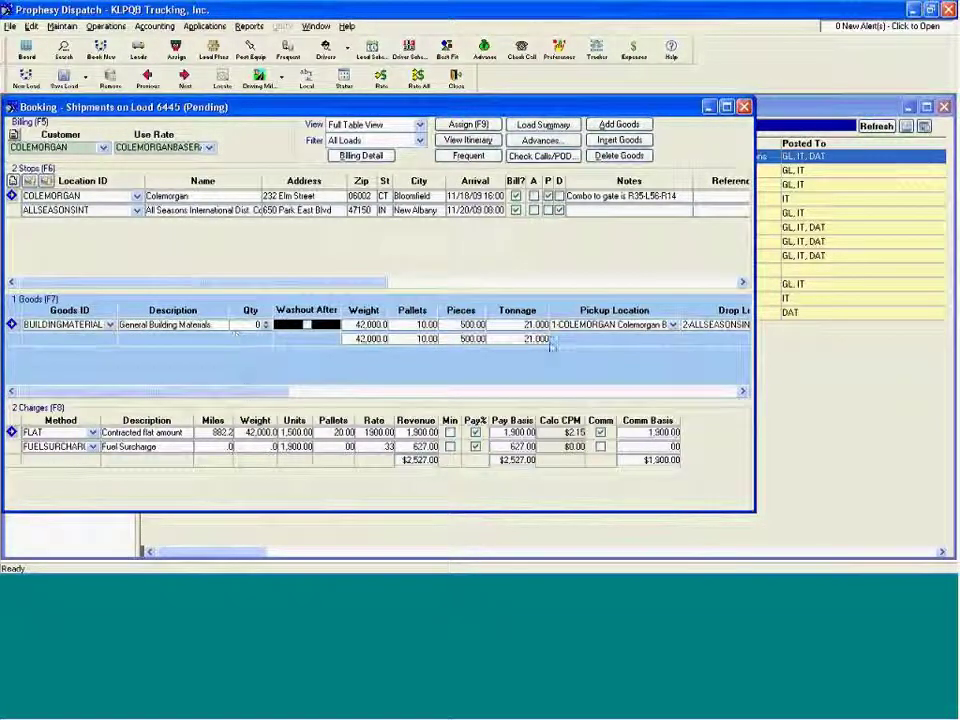
{"action": "left_click_drag", "start_coordinate": [680, 310], "coordinate": [651, 308]}
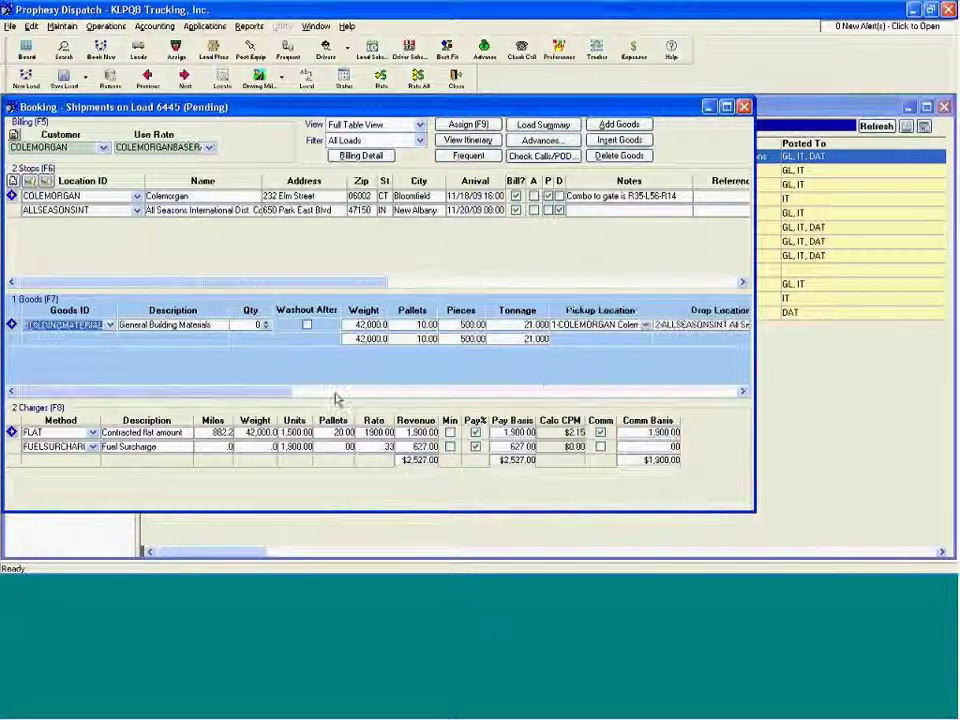
{"action": "left_click_drag", "start_coordinate": [304, 393], "coordinate": [348, 392]}
{"action": "left_click_drag", "start_coordinate": [675, 307], "coordinate": [623, 309]}
{"action": "left_click_drag", "start_coordinate": [321, 392], "coordinate": [265, 390]}
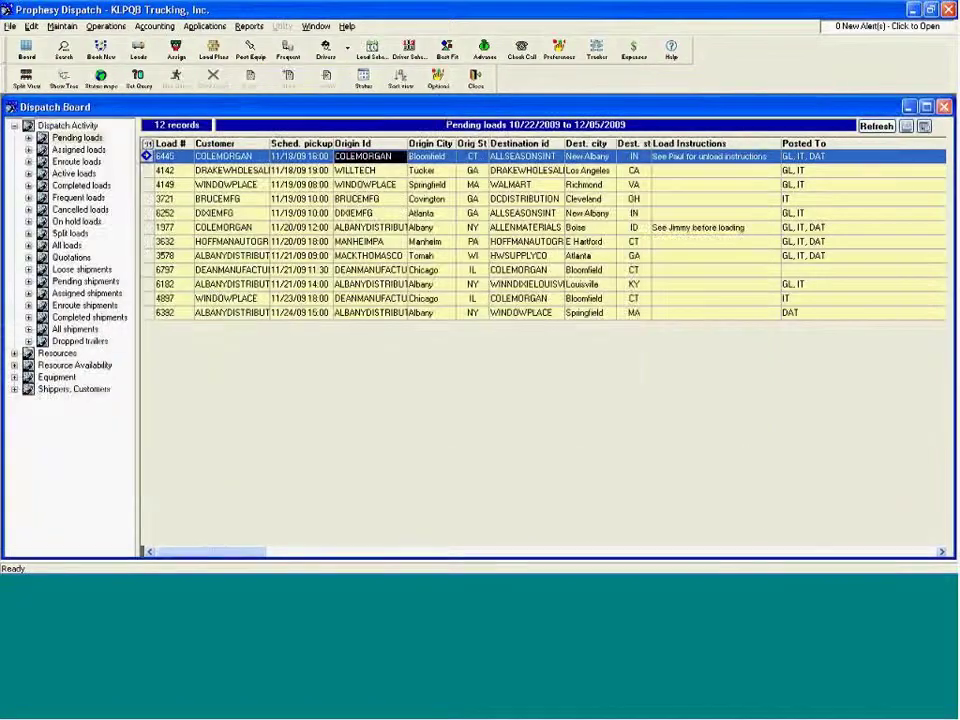
{"action": "key", "text": "ctrl+F4"}
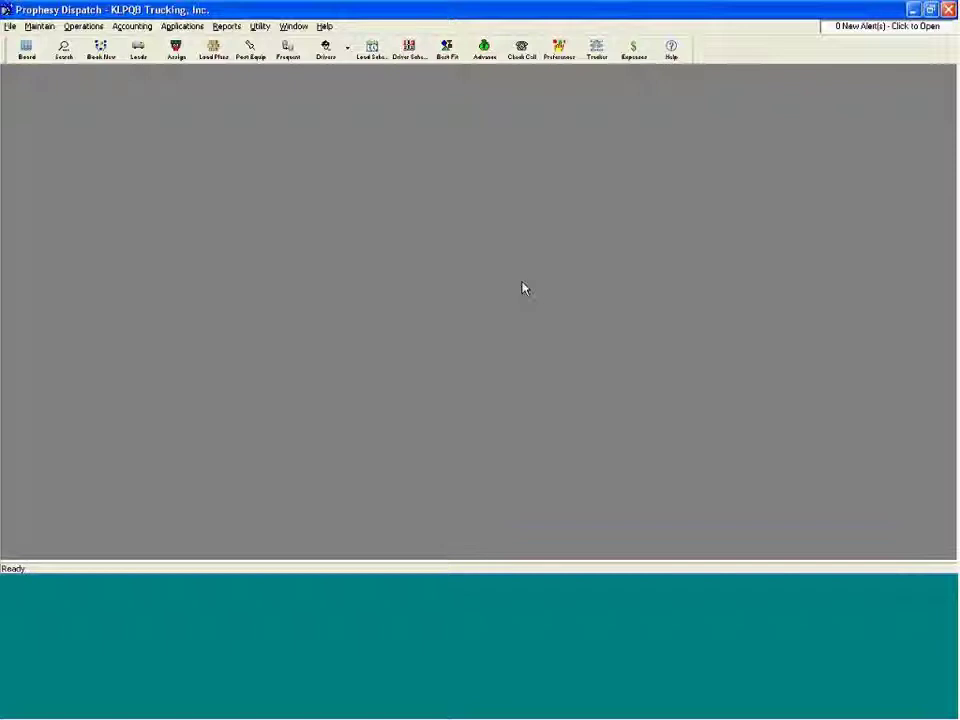
Step: Start booking a new load for customer Albany Distribution and clear its default rate
{"action": "left_click", "coordinate": [100, 50]}
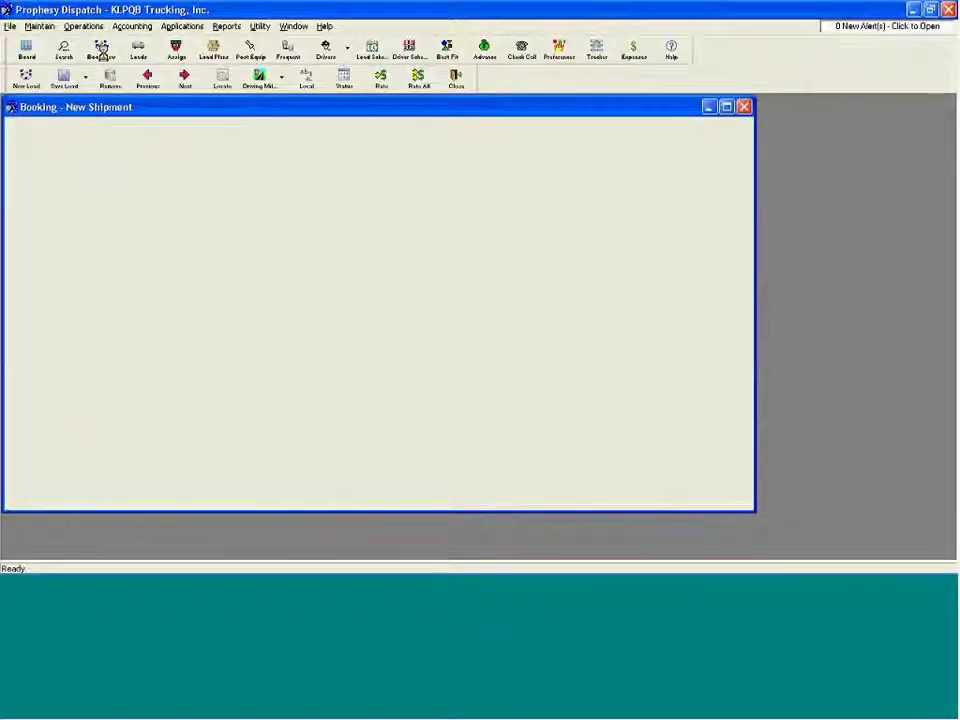
{"action": "type", "text": "Alb"}
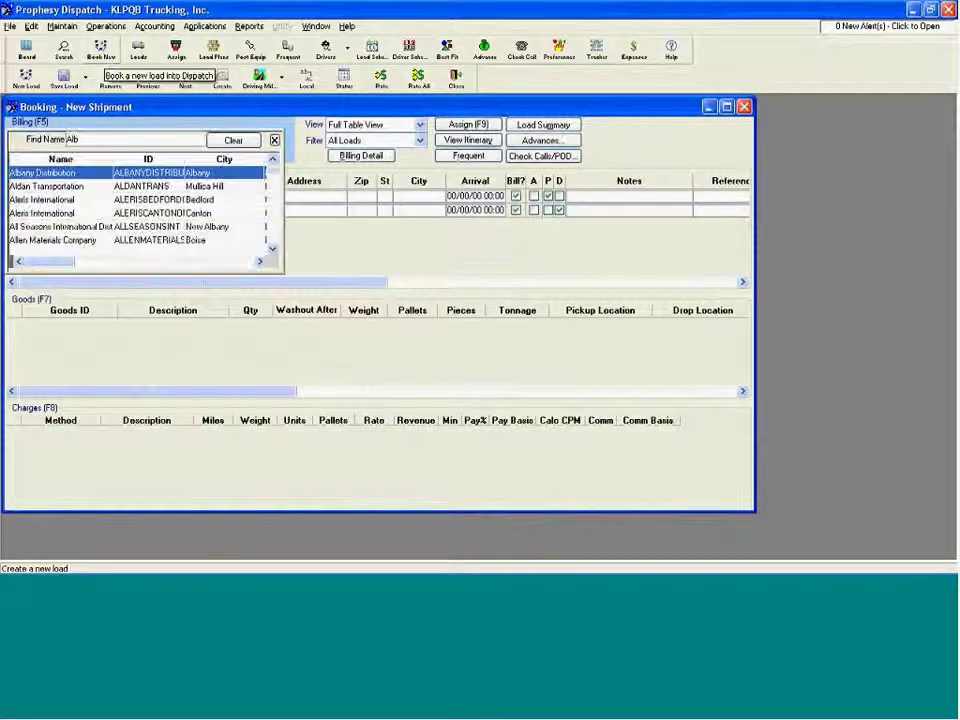
{"action": "key", "text": "Return"}
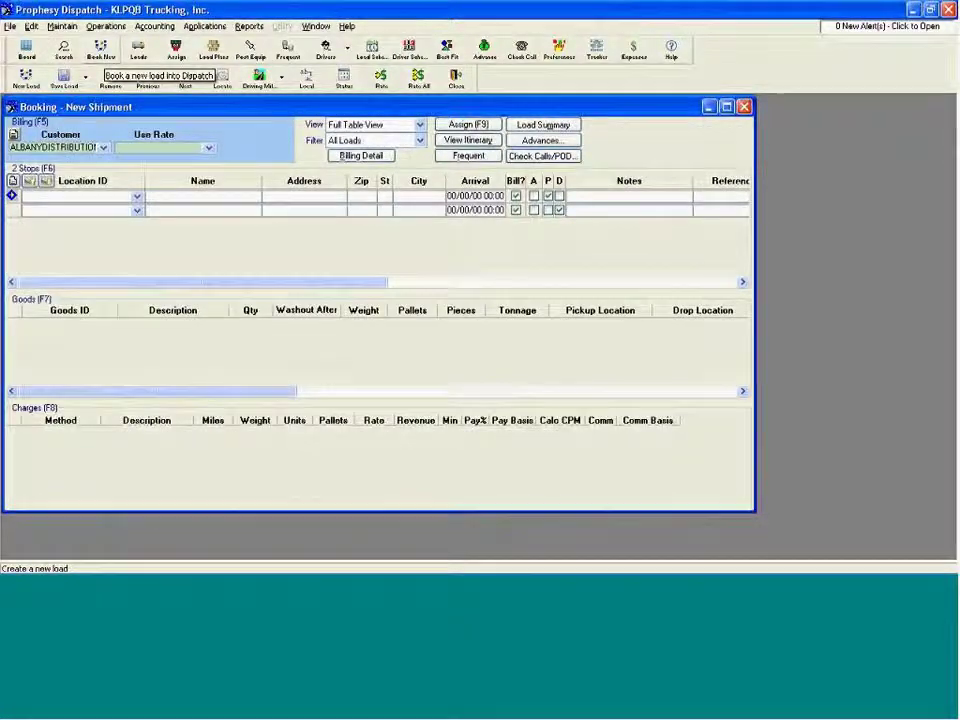
{"action": "key", "text": "Return"}
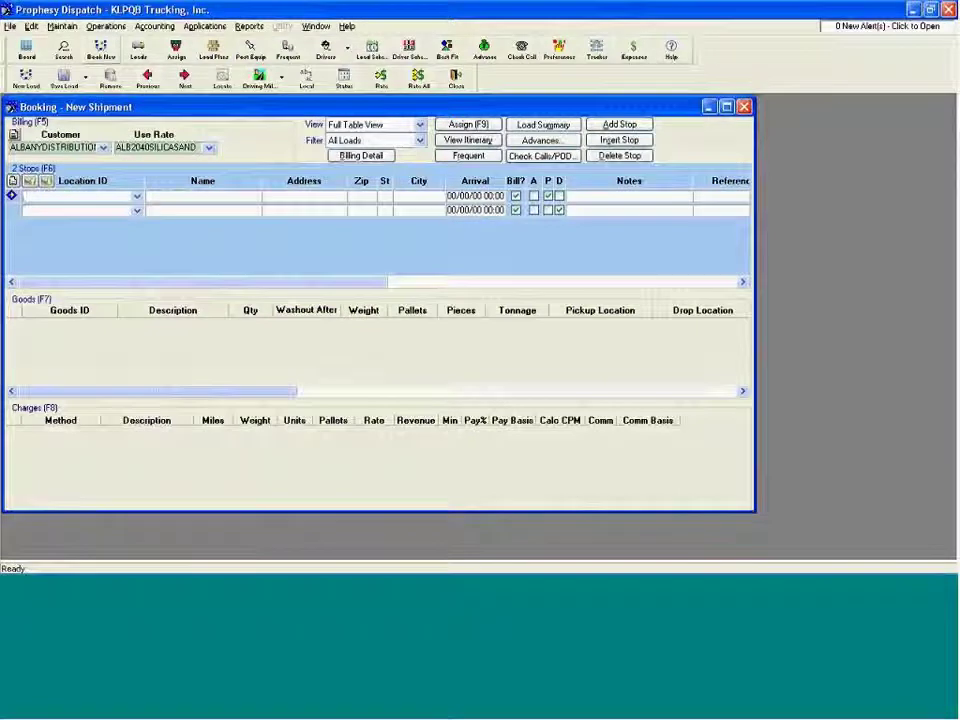
{"action": "left_click", "coordinate": [209, 148]}
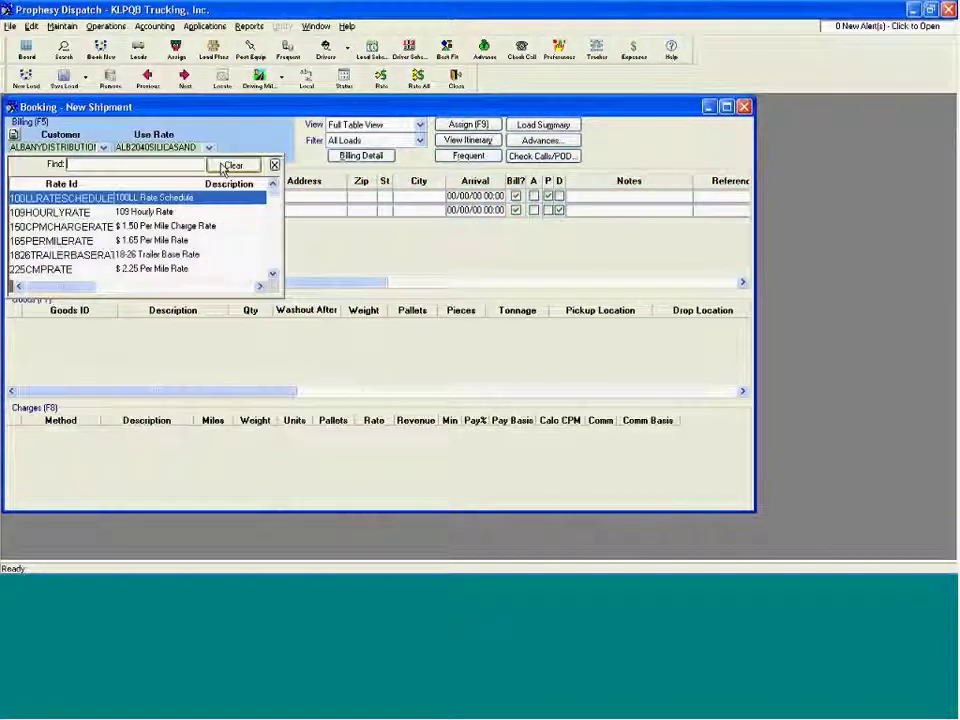
{"action": "left_click", "coordinate": [222, 168]}
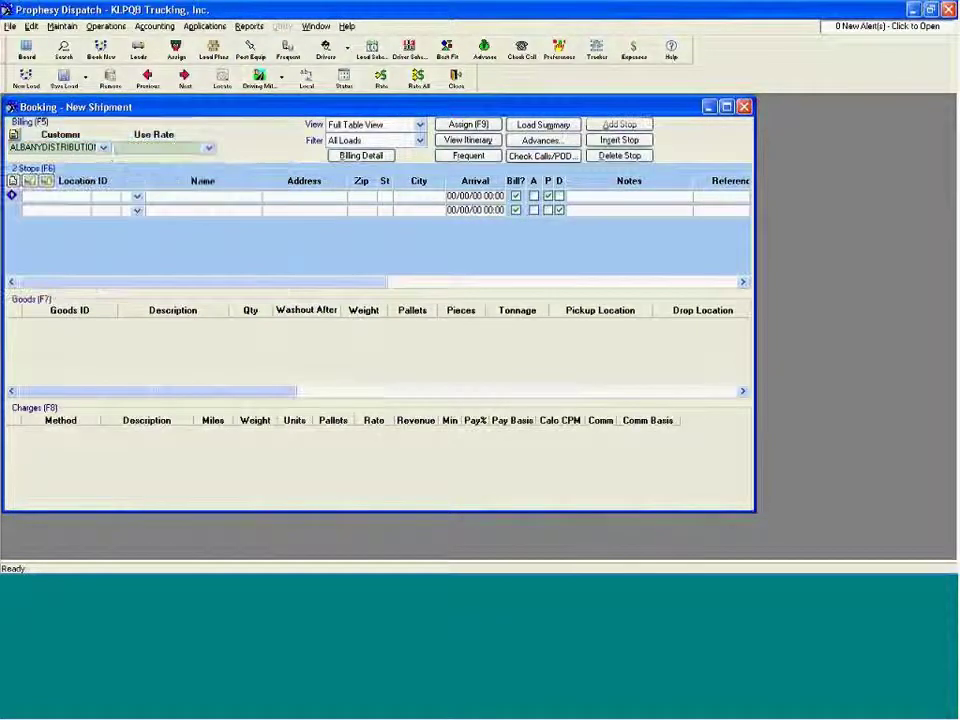
Step: Set Albany Distribution as the pickup stop and Dean Manufacturing in Chicago as the drop stop
{"action": "left_click", "coordinate": [113, 201]}
{"action": "key", "text": "Return"}
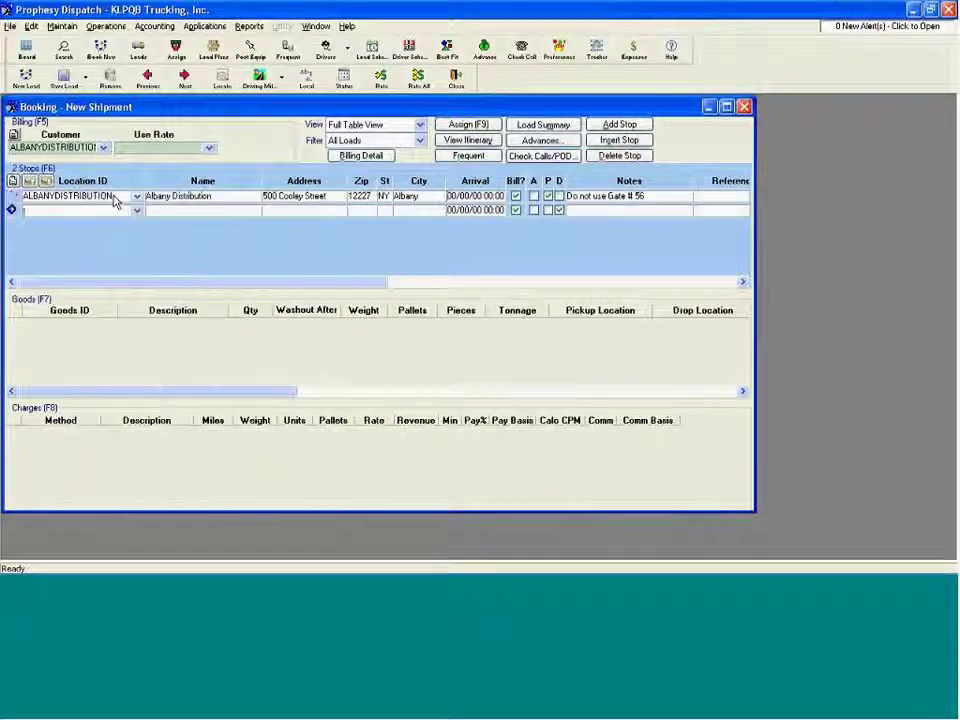
{"action": "type", "text": "Dea"}
{"action": "key", "text": "Return"}
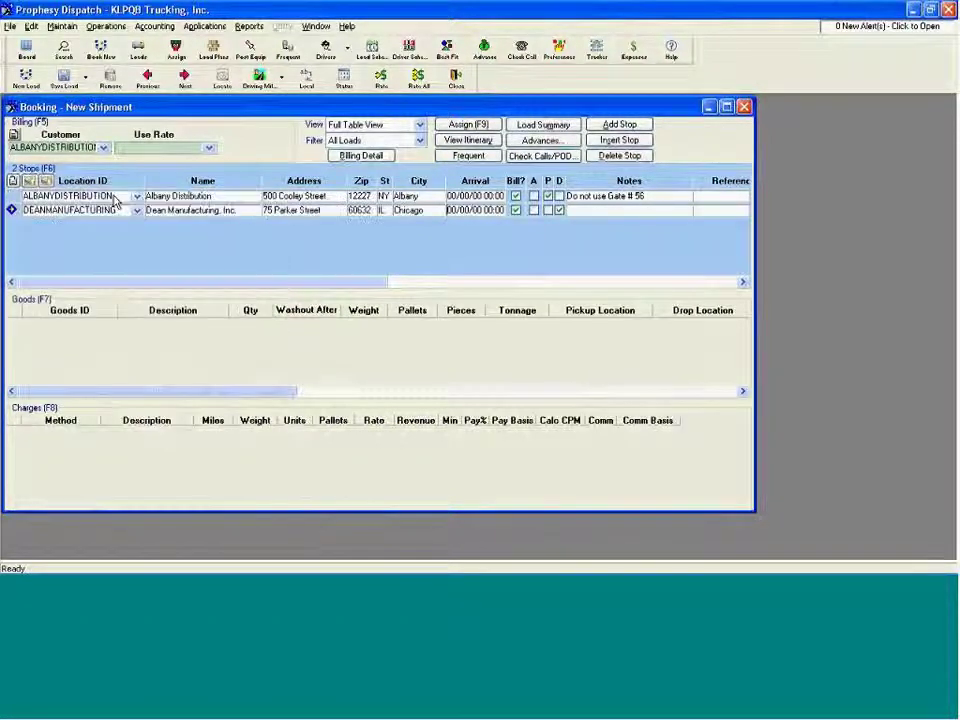
Step: Set the pickup arrival to 11/18/09 13:30 and the drop arrival to 11/19/09 17:00, and save the load
{"action": "double_click", "coordinate": [458, 198]}
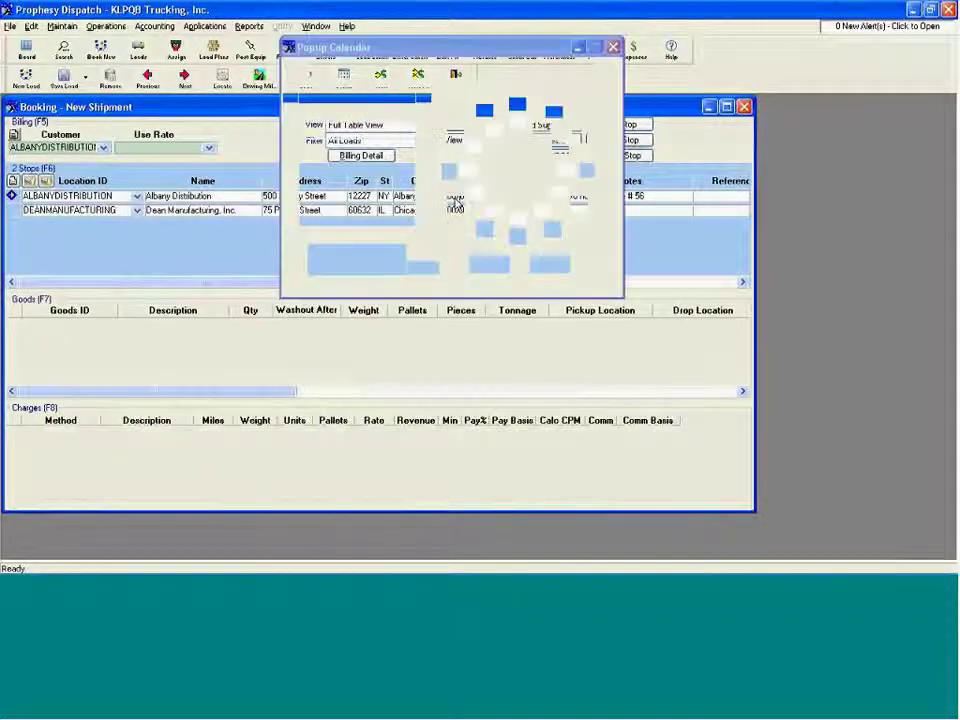
{"action": "left_click", "coordinate": [489, 265]}
{"action": "double_click", "coordinate": [467, 211]}
{"action": "left_click", "coordinate": [372, 175]}
{"action": "left_click", "coordinate": [551, 228]}
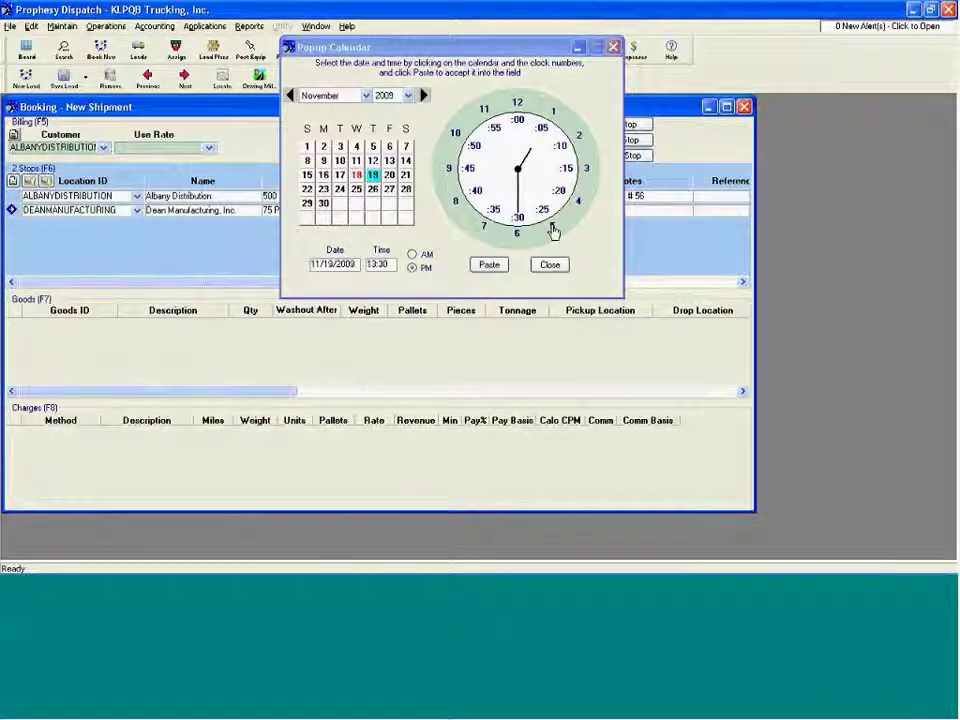
{"action": "left_click", "coordinate": [518, 122]}
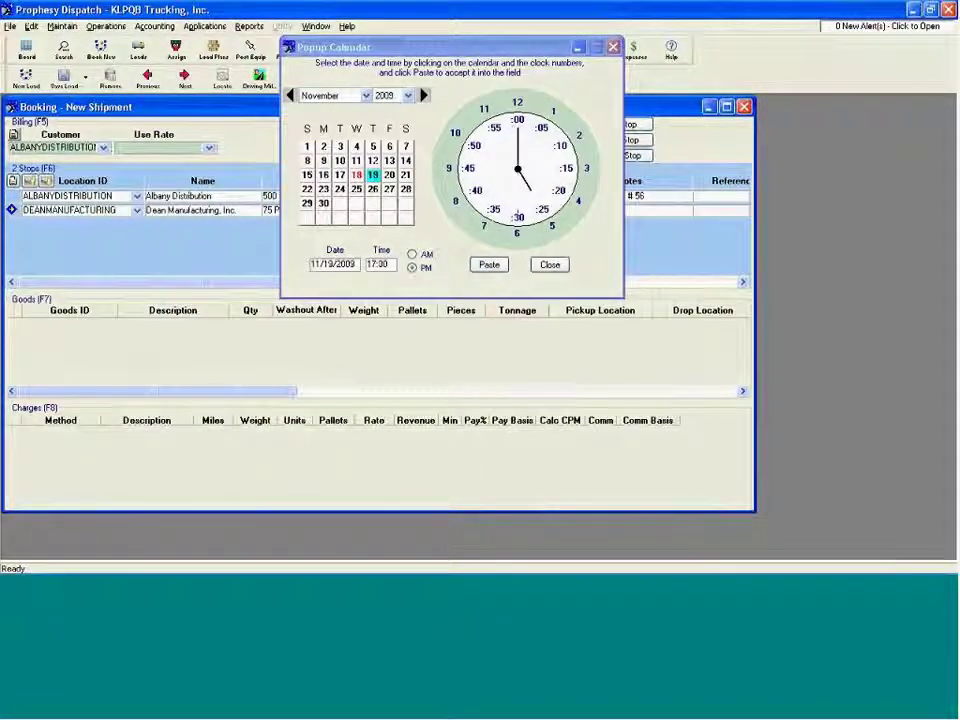
{"action": "left_click", "coordinate": [489, 267]}
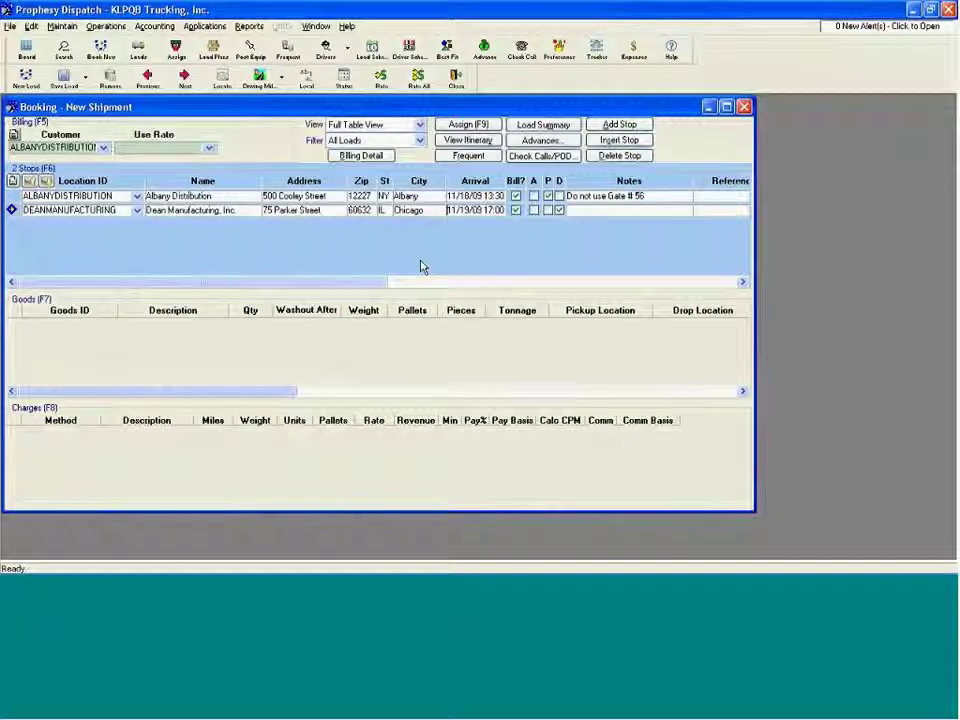
{"action": "left_click", "coordinate": [64, 80]}
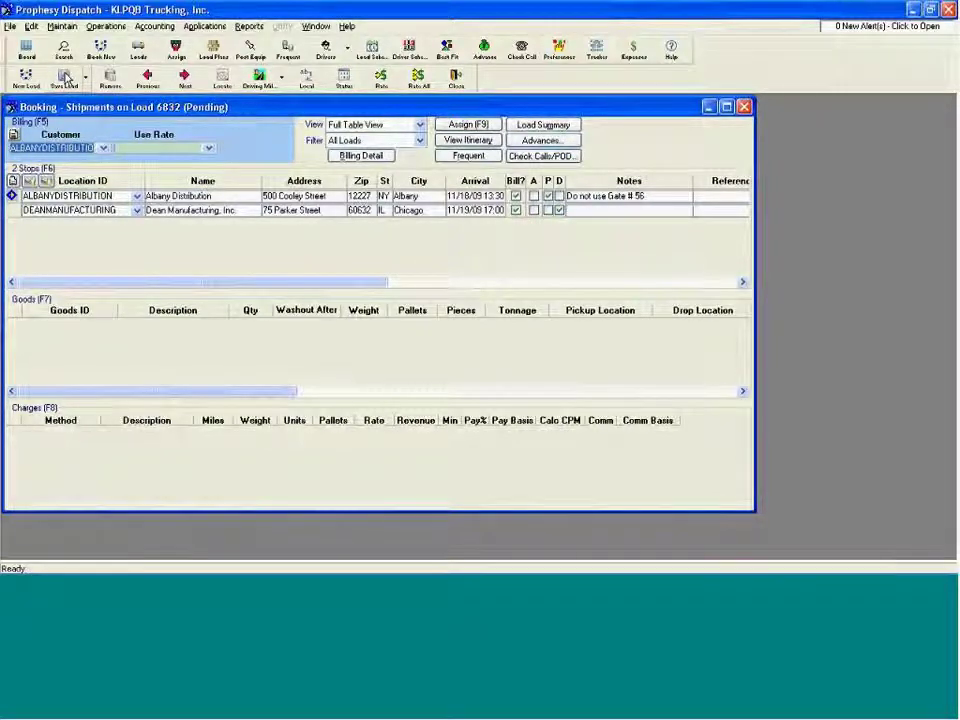
Step: Add LATEX goods with Washout After checked and a weight of 42,000, and rate the shipment
{"action": "left_click", "coordinate": [310, 352]}
{"action": "key", "text": "Insert"}
{"action": "key", "text": "Return"}
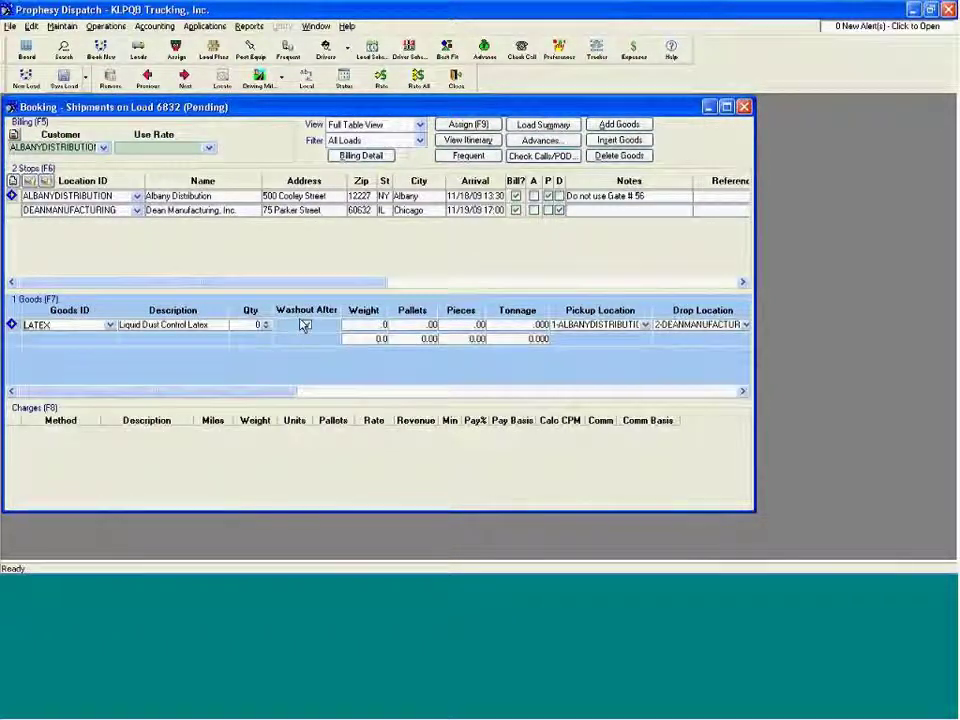
{"action": "left_click", "coordinate": [306, 325]}
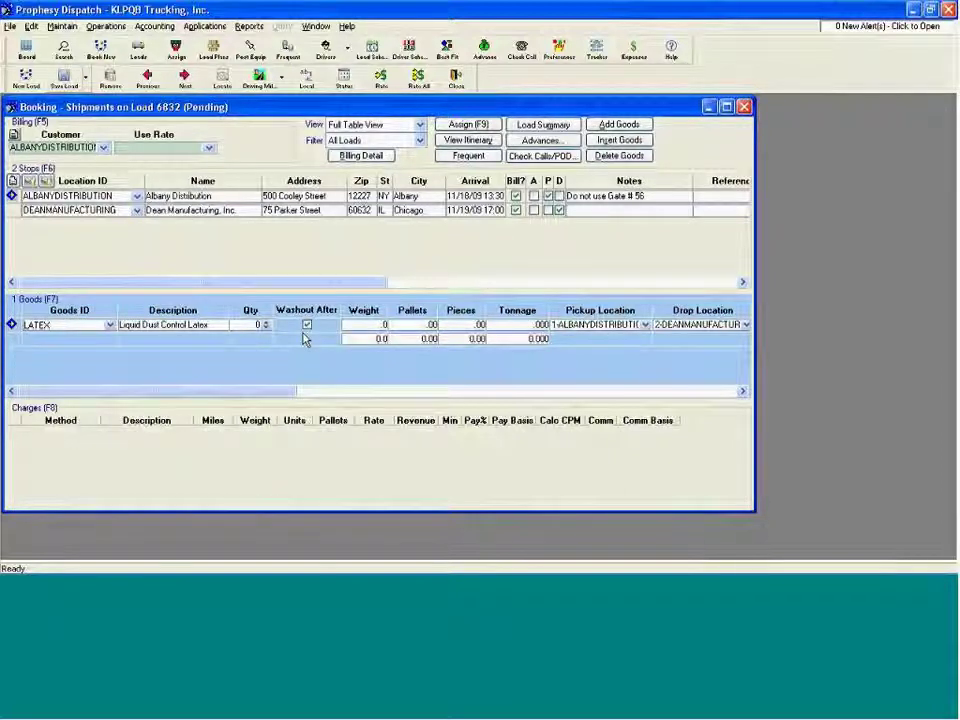
{"action": "key", "text": "Tab"}
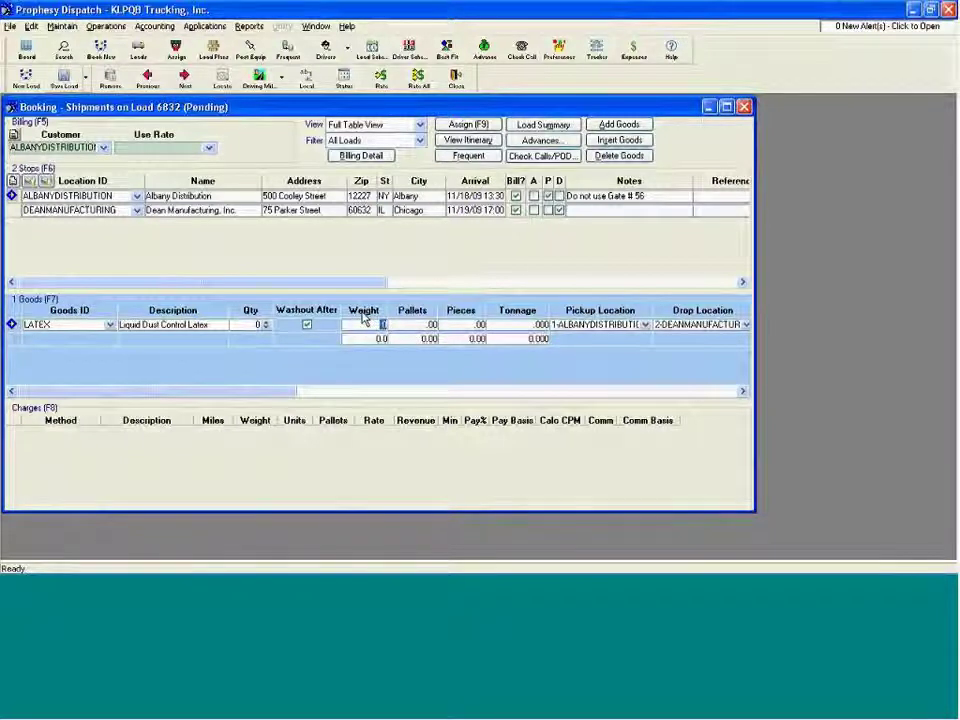
{"action": "type", "text": "4200"}
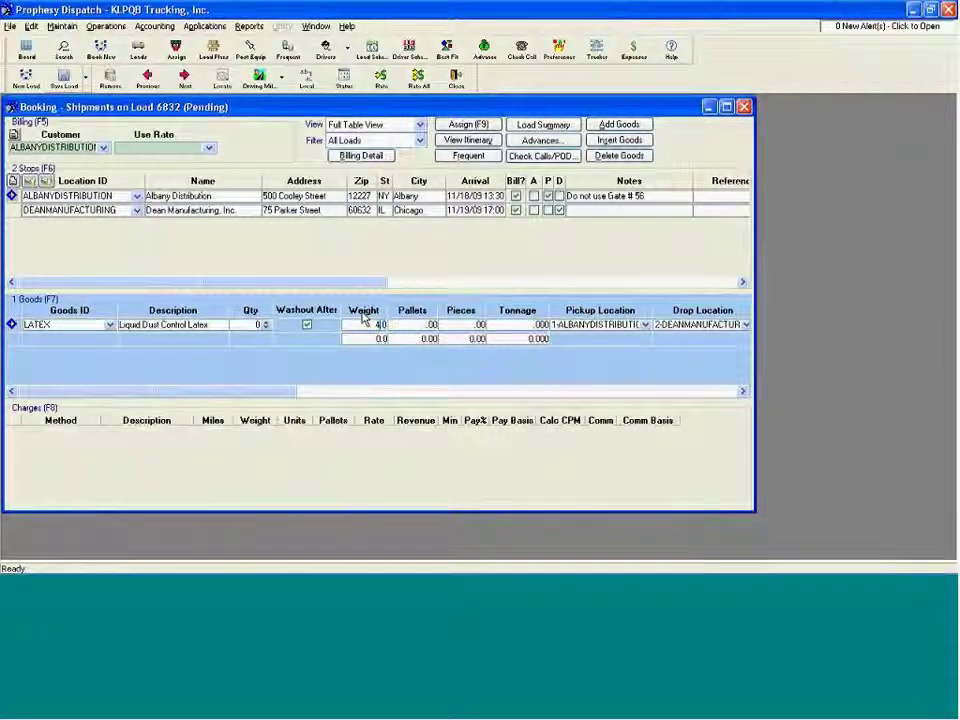
{"action": "key", "text": "Tab"}
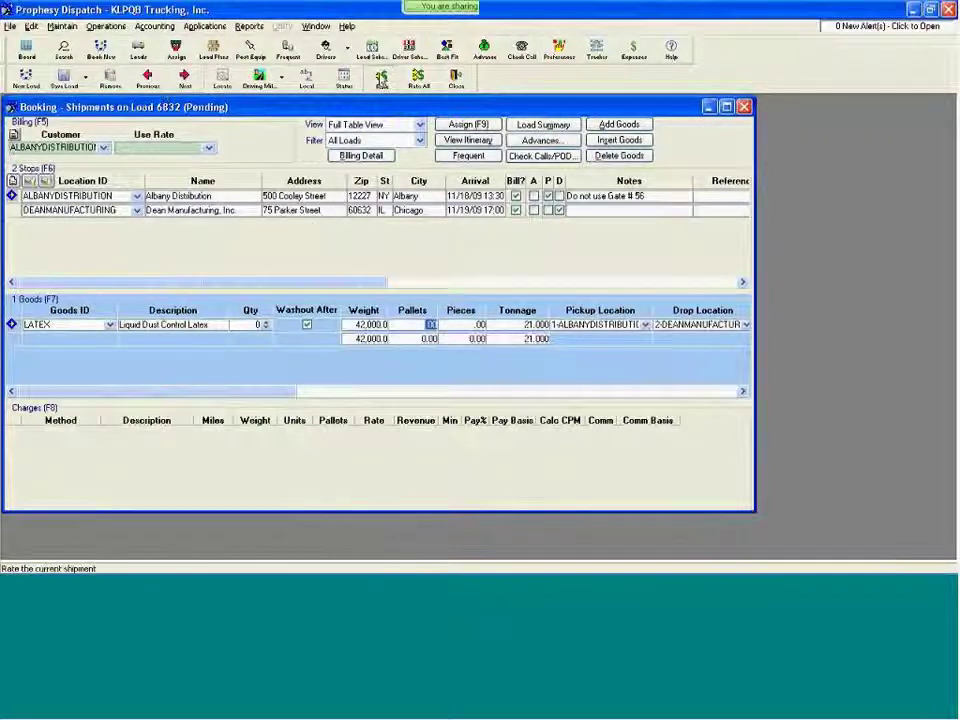
{"action": "left_click", "coordinate": [381, 78]}
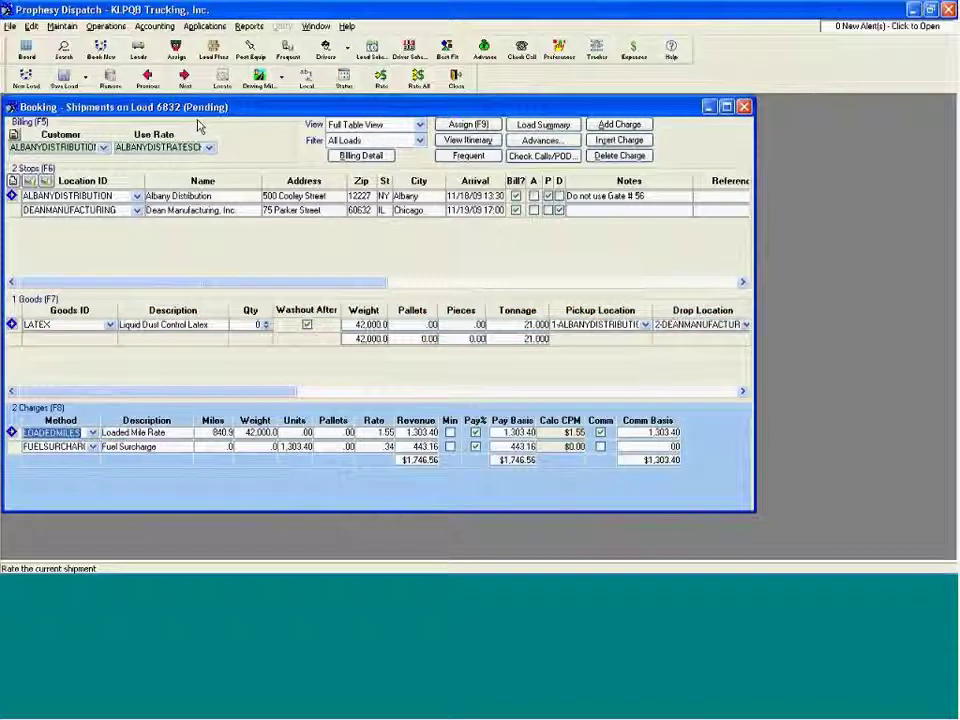
Step: Fill in the PO number and shipper reference in the shipment detail, set the equipment to TANKER, and save the load
{"action": "left_click", "coordinate": [199, 126]}
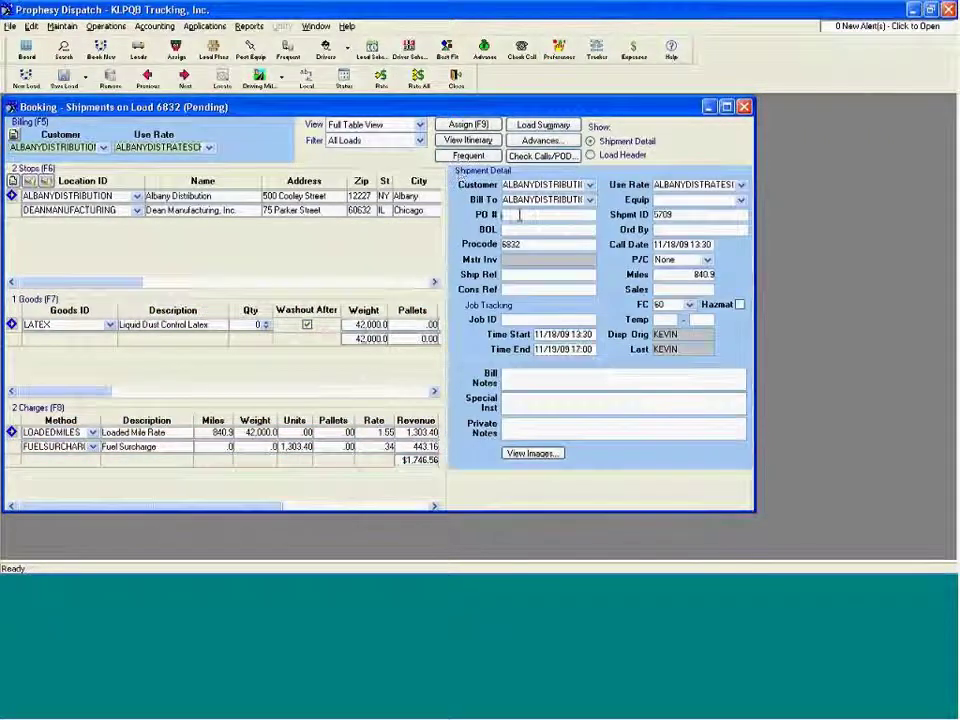
{"action": "left_click", "coordinate": [512, 215]}
{"action": "type", "text": "25599"}
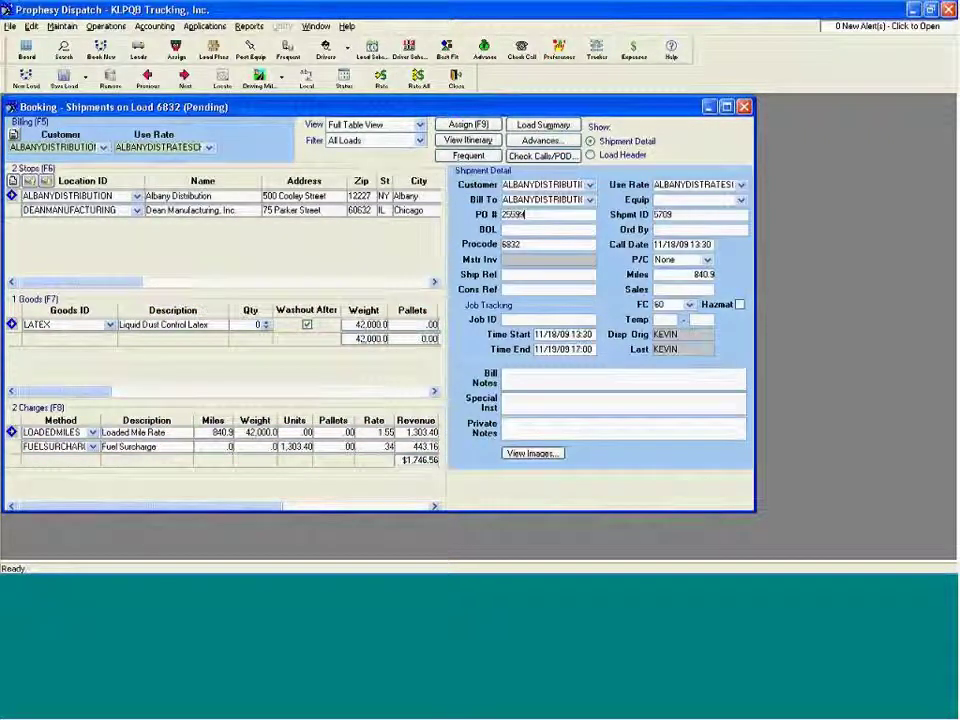
{"action": "left_click", "coordinate": [532, 274]}
{"action": "type", "text": "150899"}
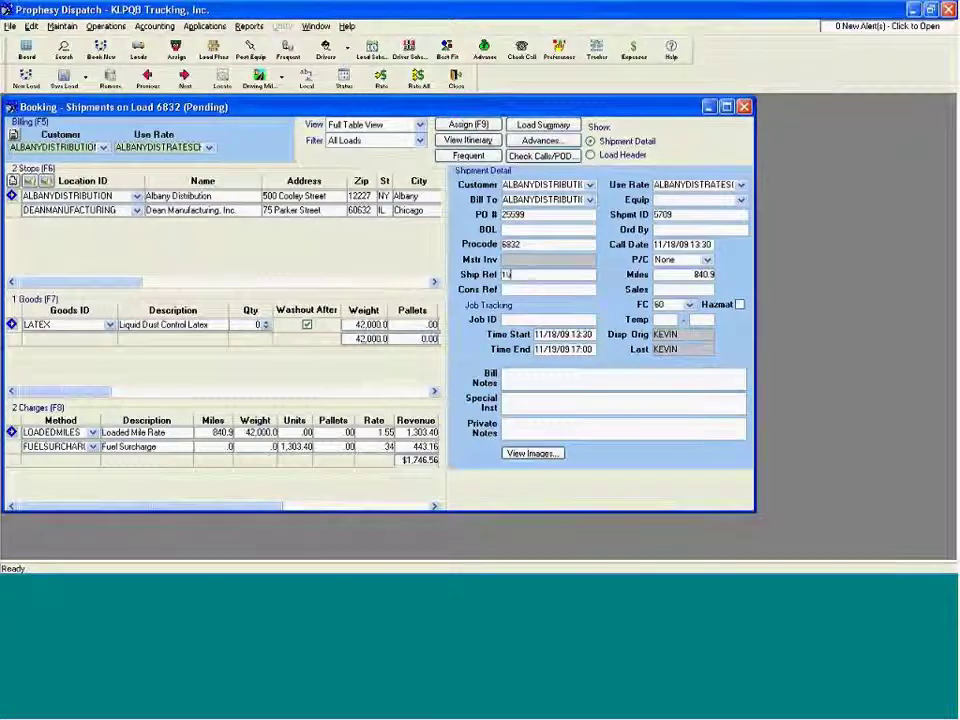
{"action": "left_click", "coordinate": [741, 199]}
{"action": "type", "text": "tr"}
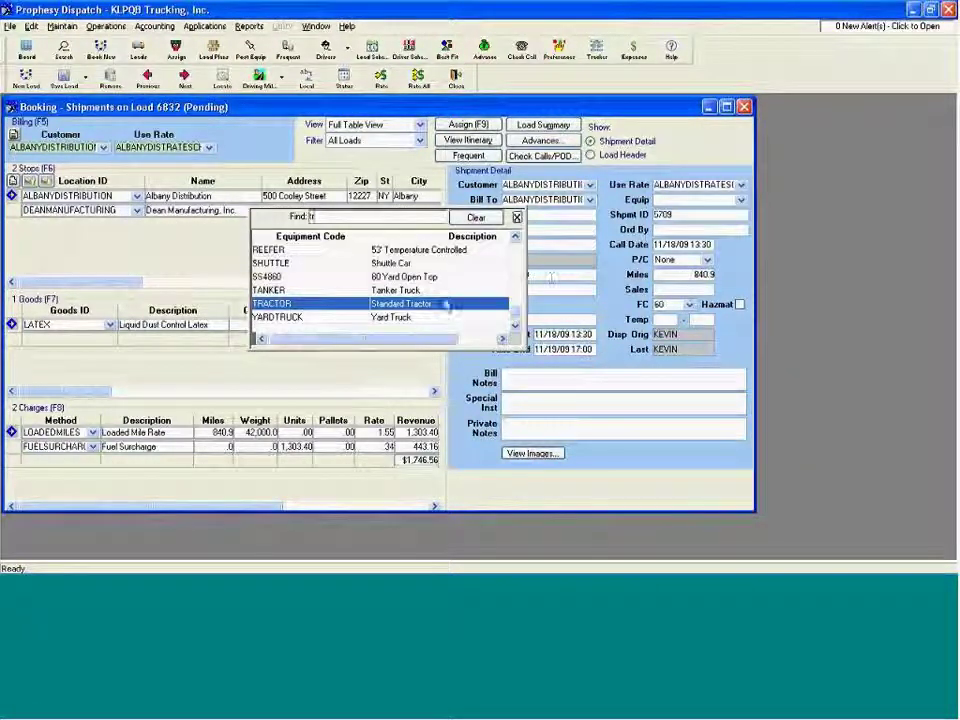
{"action": "key", "text": "BackSpace"}
{"action": "type", "text": "a"}
{"action": "key", "text": "Return"}
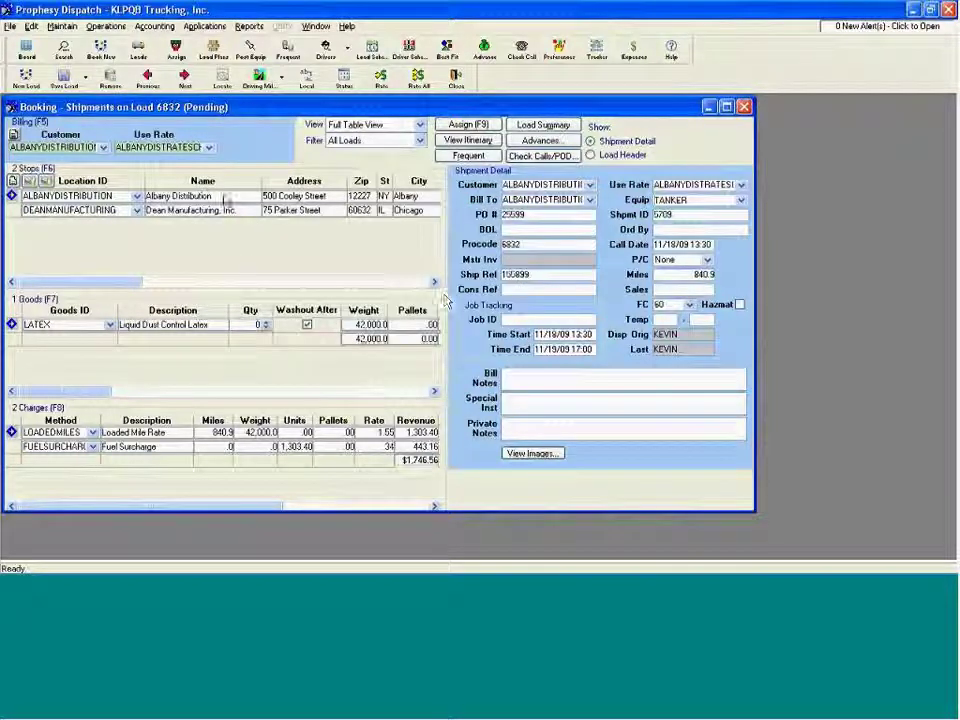
{"action": "left_click", "coordinate": [64, 78]}
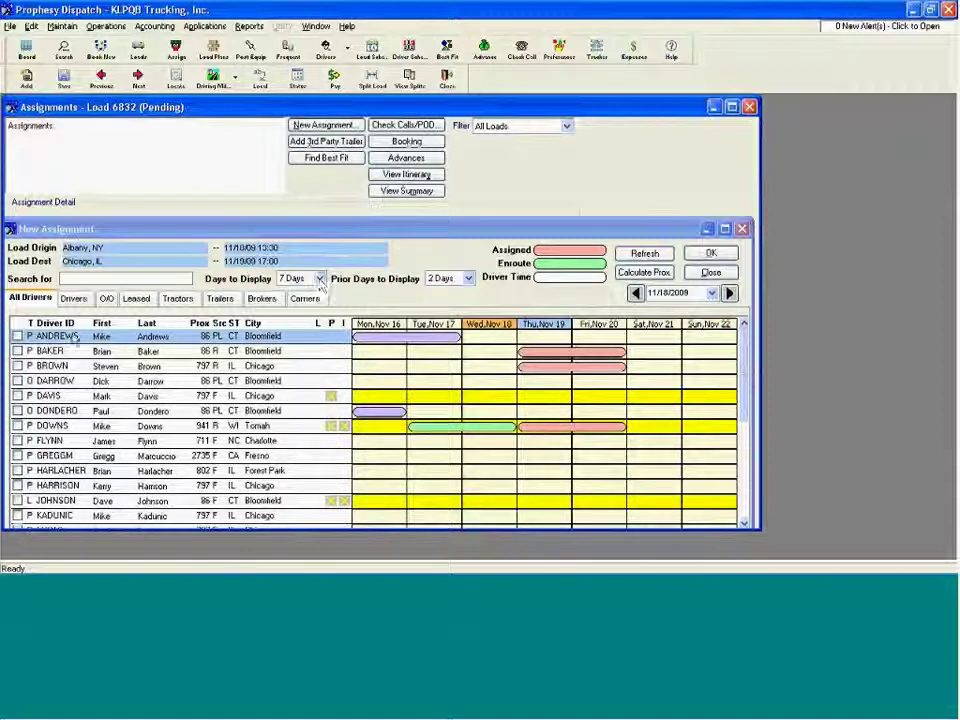
Step: Assign the Bloomfield driver who last hauled load 6831 with tractor 02CT, plus tanker trailer TK45000, to load 6832
{"action": "mouse_move", "coordinate": [392, 345]}
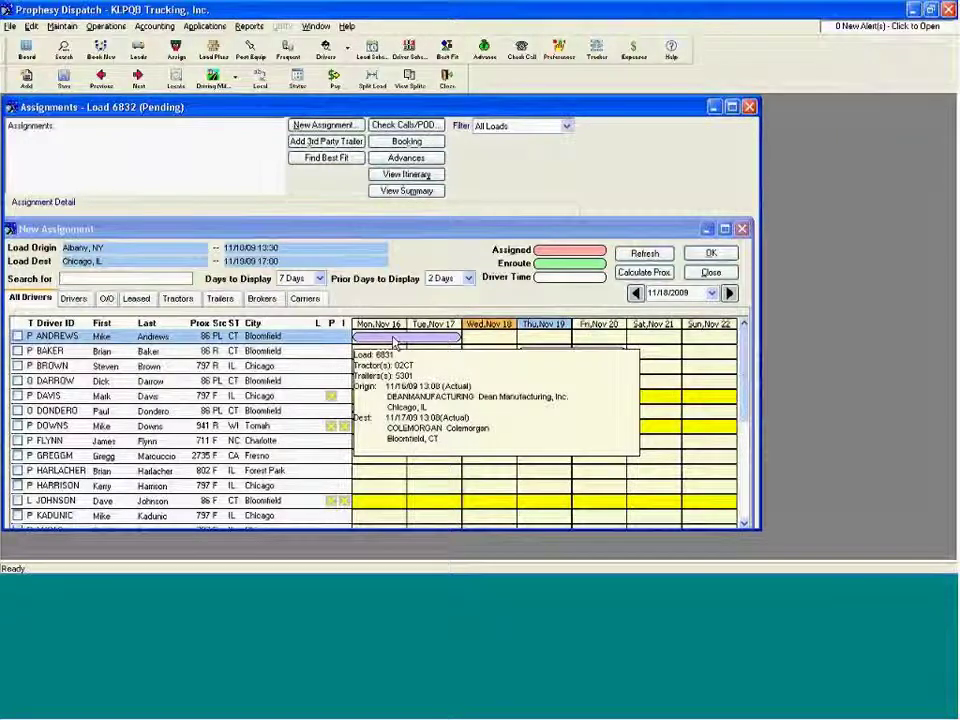
{"action": "double_click", "coordinate": [155, 340]}
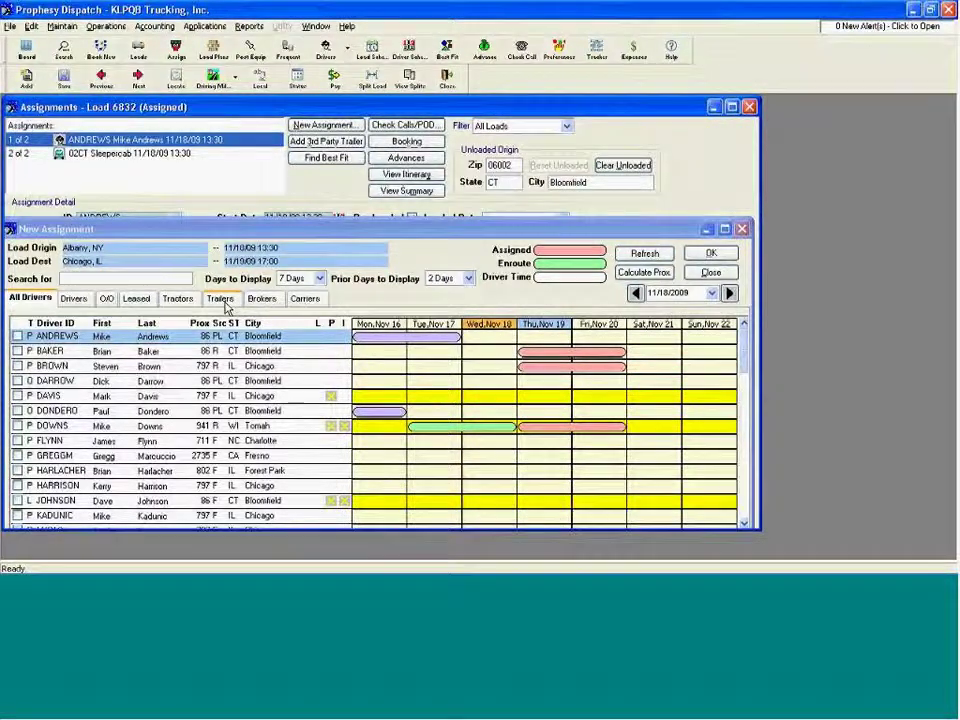
{"action": "left_click", "coordinate": [221, 299]}
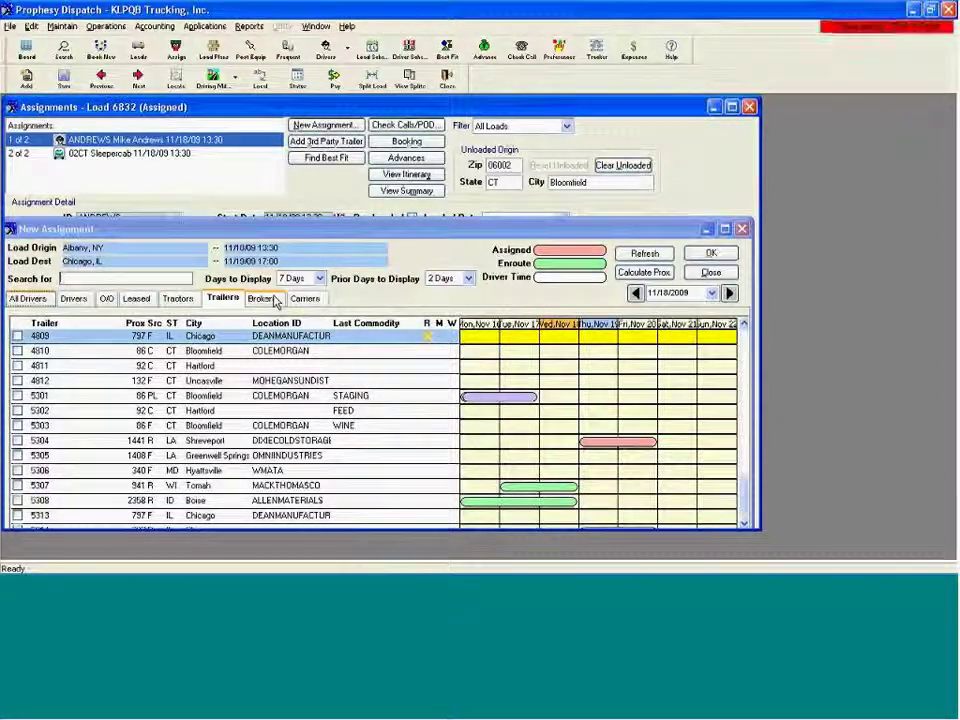
{"action": "scroll", "coordinate": [275, 420], "scroll_direction": "down", "scroll_amount": 5}
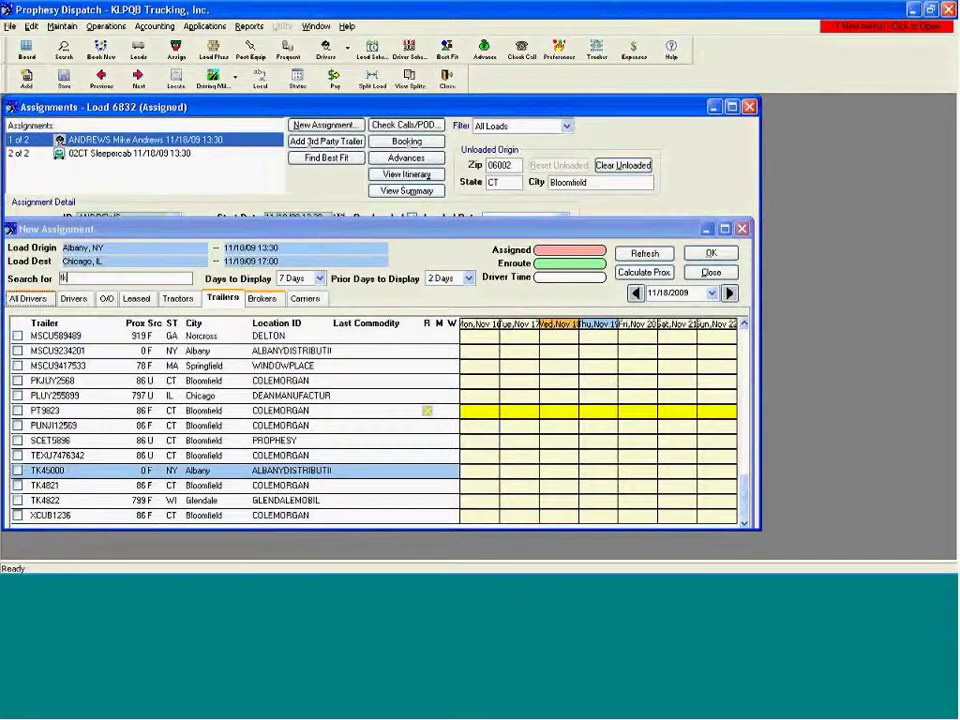
{"action": "double_click", "coordinate": [288, 476]}
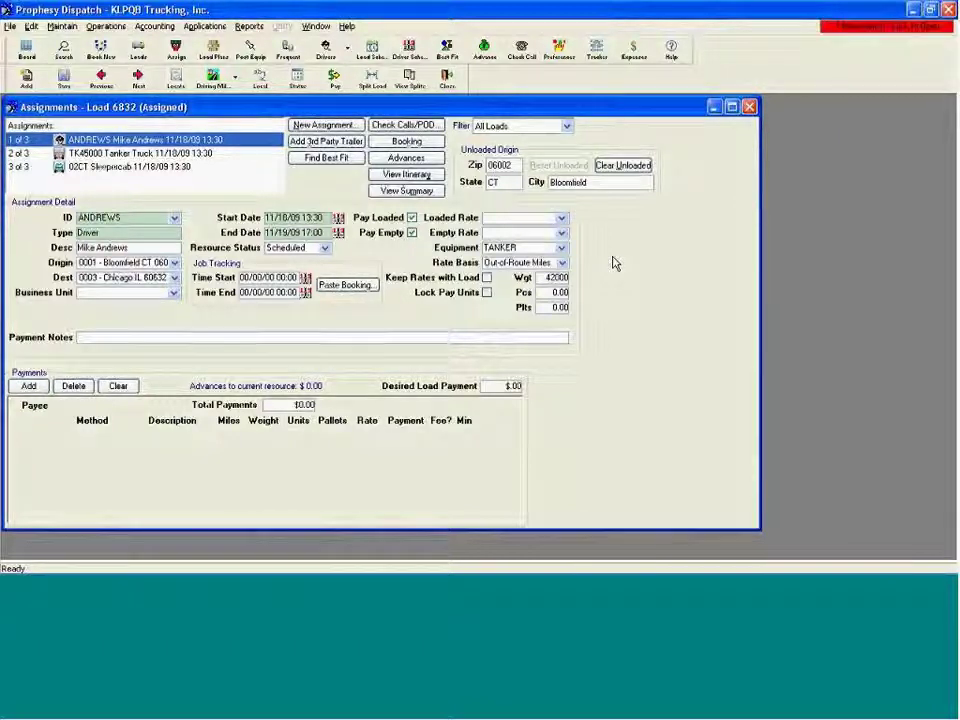
Step: Hide load 6832's deadhead percentage alert in the Alert Center, bring back all hidden alerts, and close it
{"action": "left_click", "coordinate": [860, 28]}
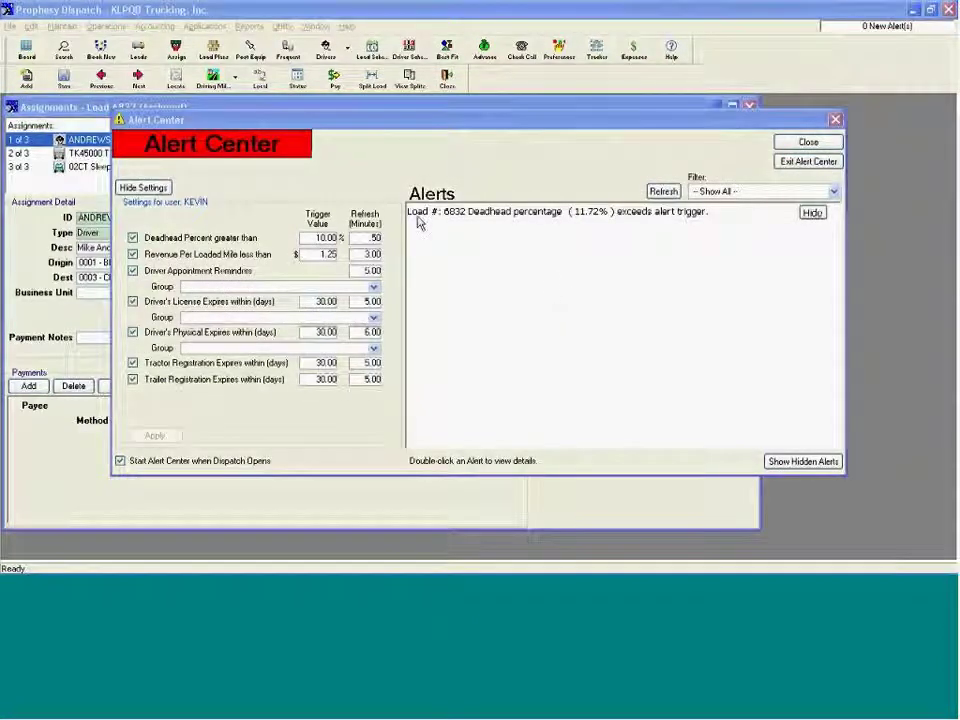
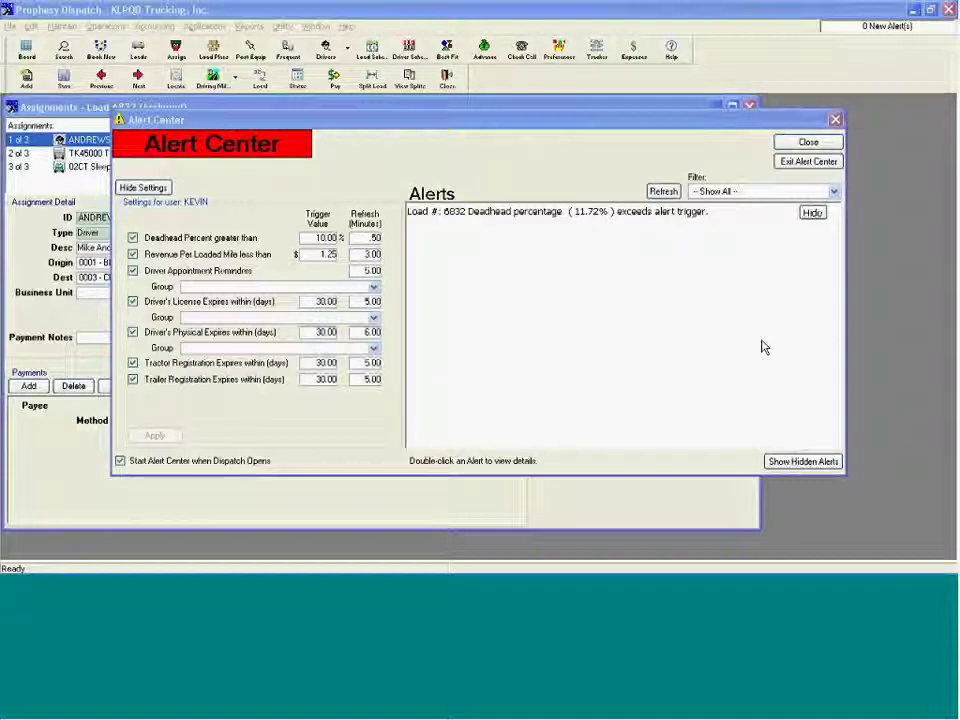
{"action": "left_click", "coordinate": [813, 213]}
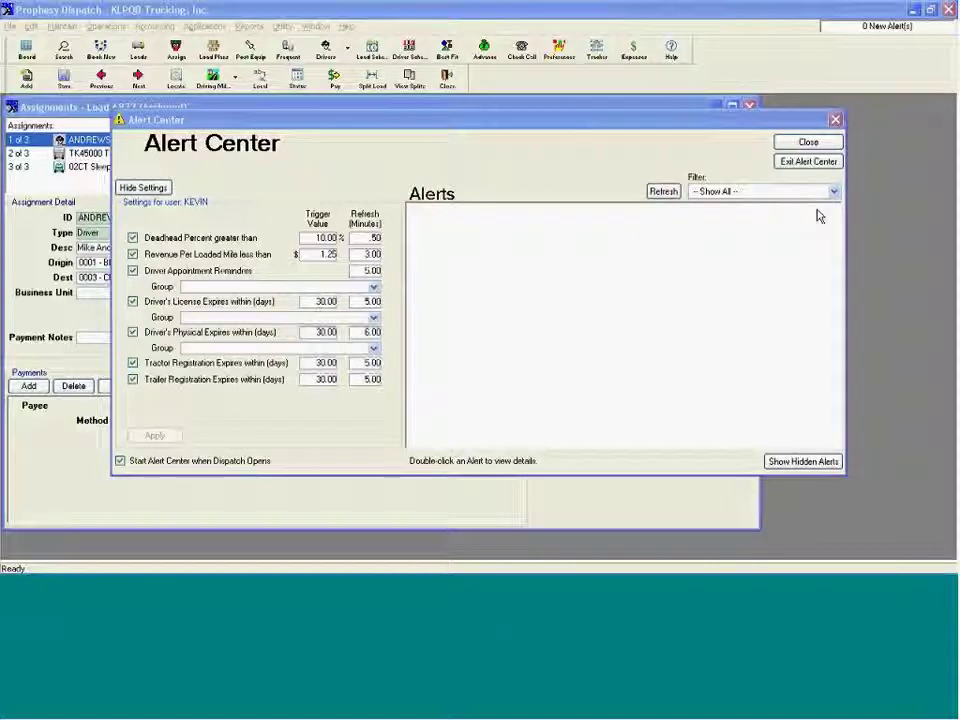
{"action": "left_click", "coordinate": [806, 465]}
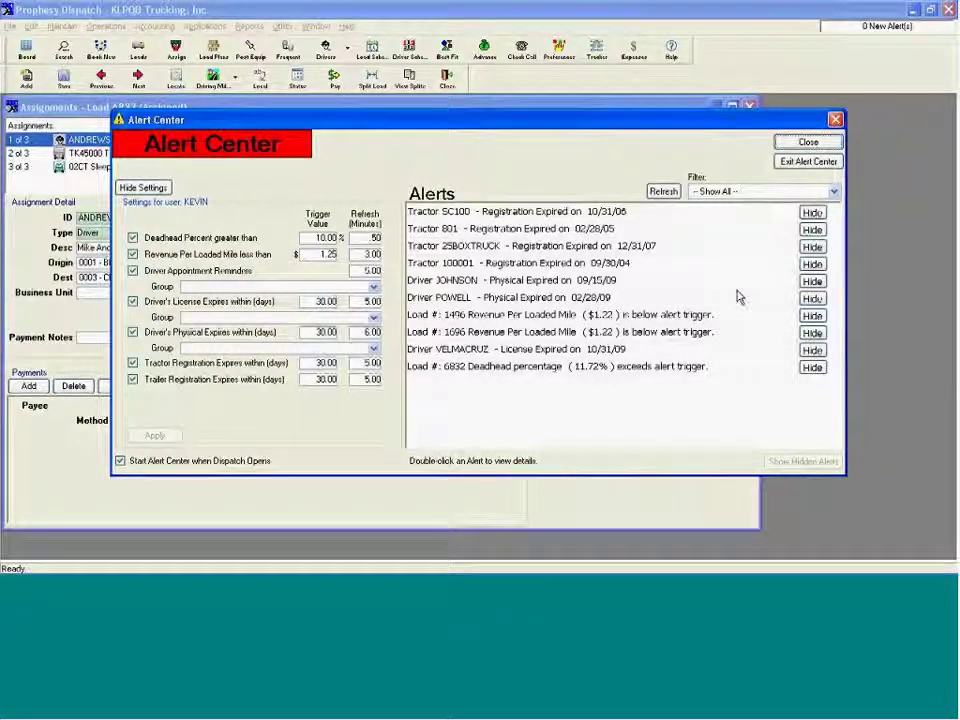
{"action": "left_click", "coordinate": [835, 121]}
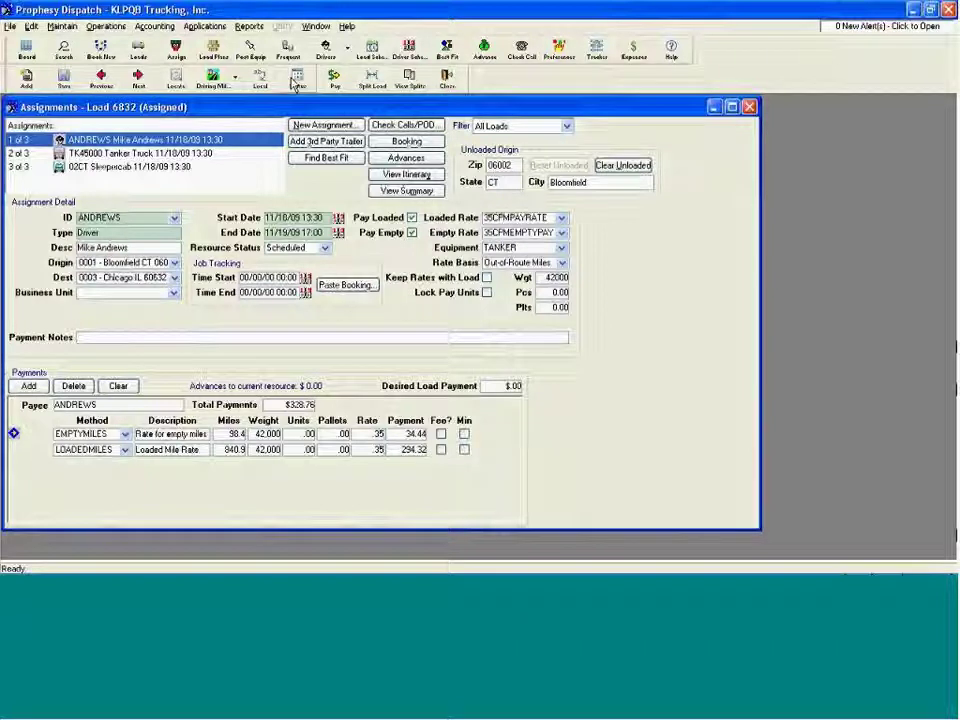
Step: Set load 6832's status to Enroute, and select Completed as its following status with all resources updated
{"action": "left_click", "coordinate": [297, 80]}
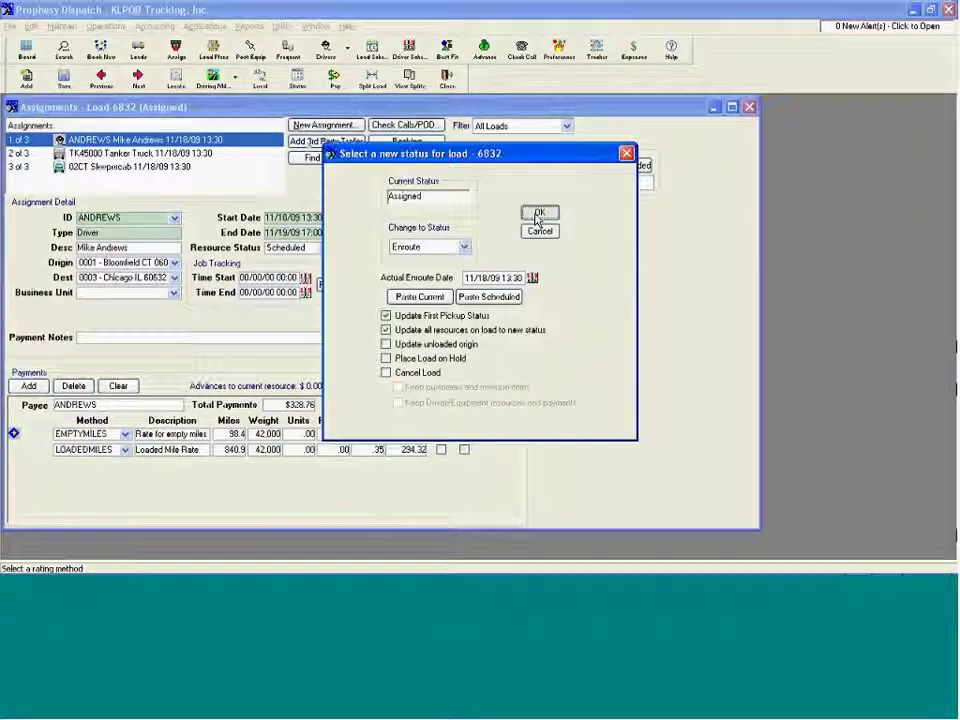
{"action": "left_click", "coordinate": [538, 214]}
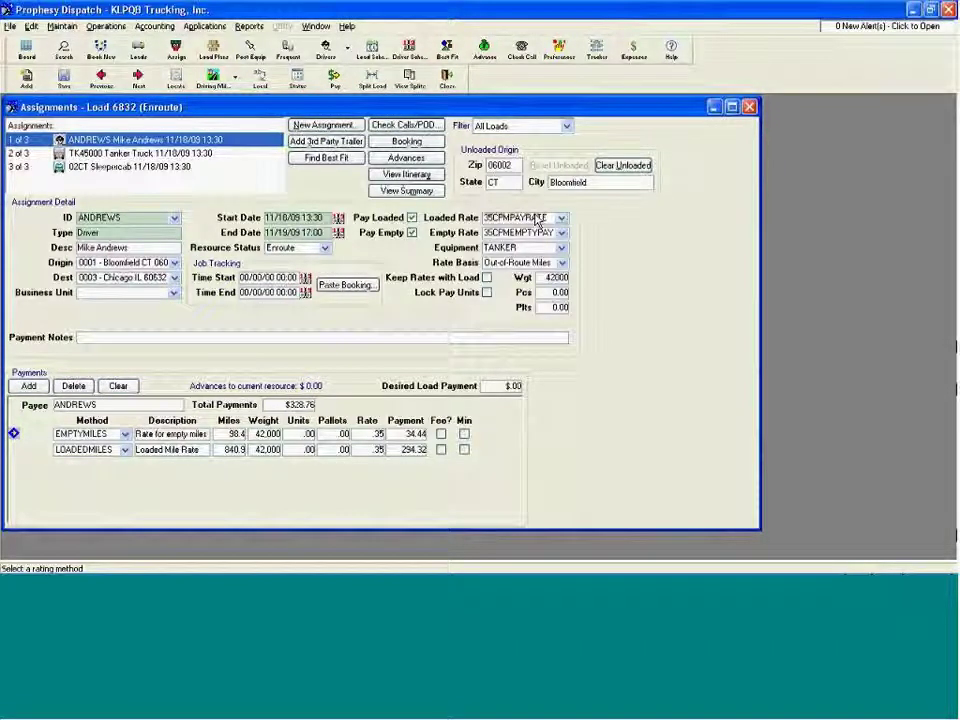
{"action": "left_click", "coordinate": [297, 85]}
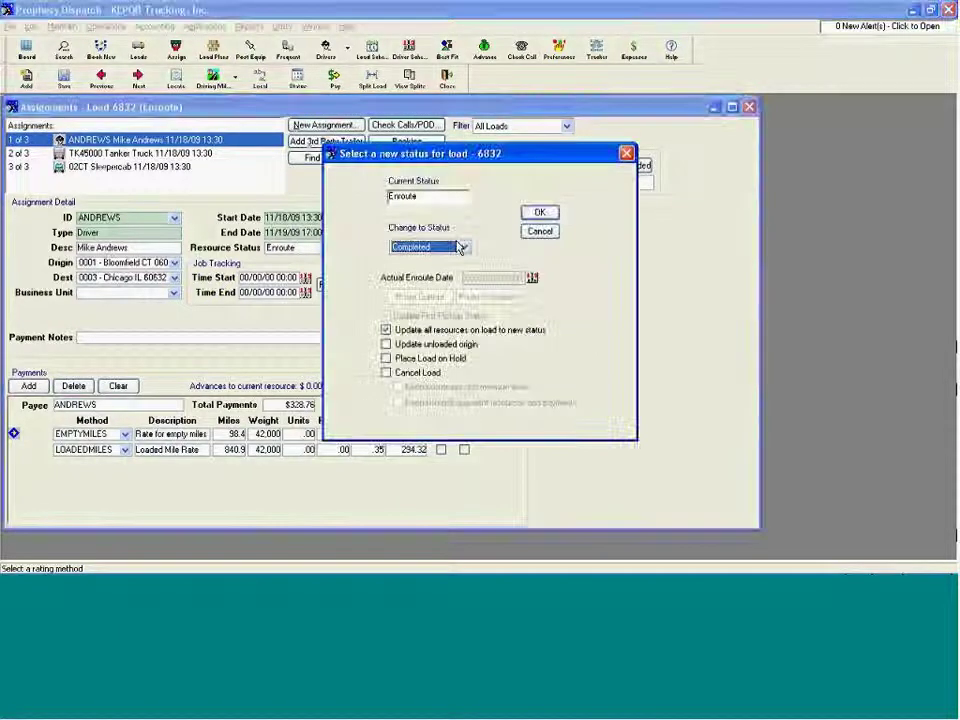
{"action": "left_click", "coordinate": [540, 212]}
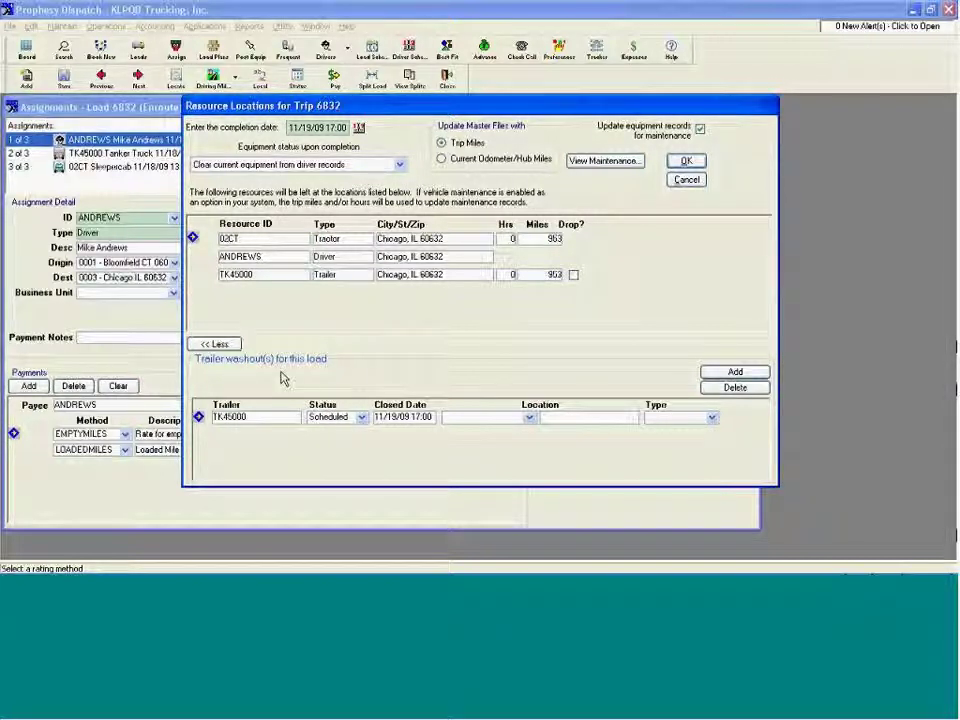
Step: Mark trailer TK45000's washout as Completed, with COLEMORGAN as the location and Hot Water as the type
{"action": "left_click", "coordinate": [363, 419]}
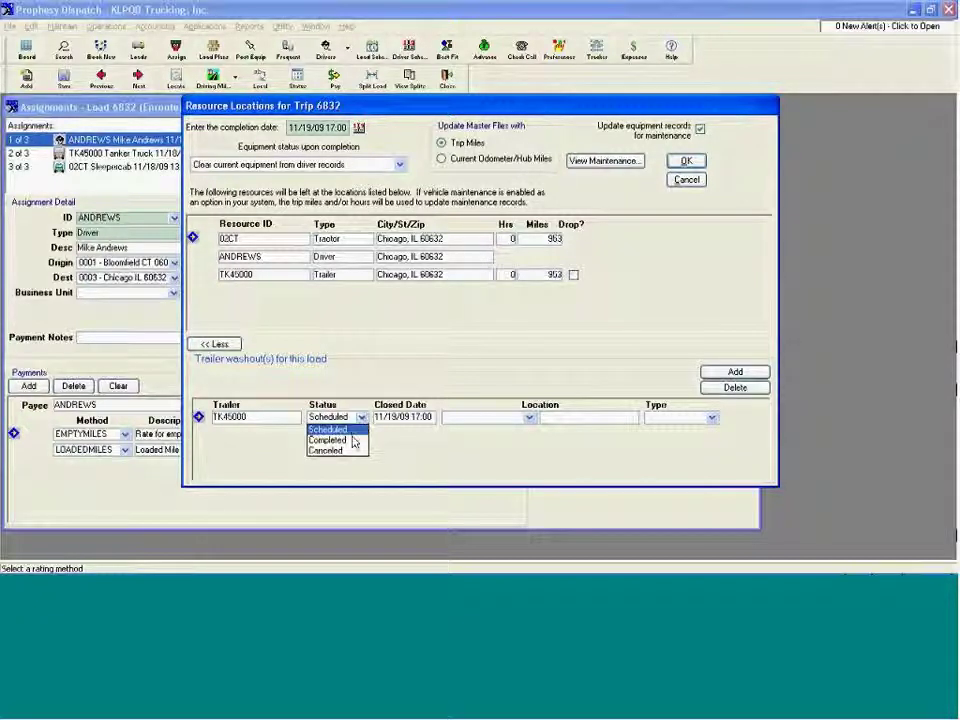
{"action": "left_click", "coordinate": [530, 418]}
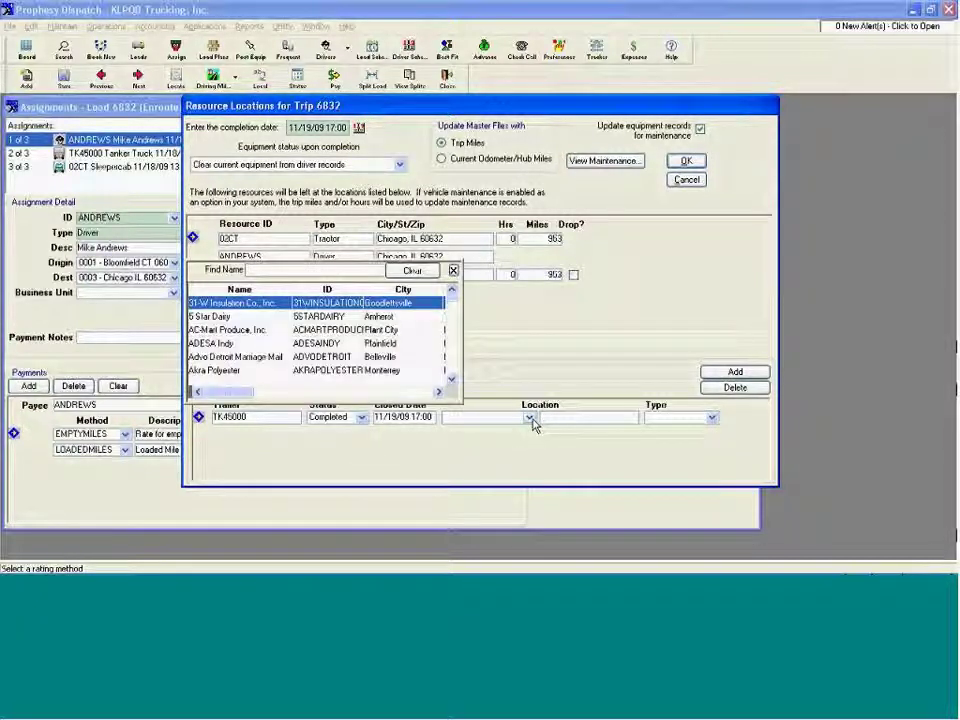
{"action": "type", "text": "co"}
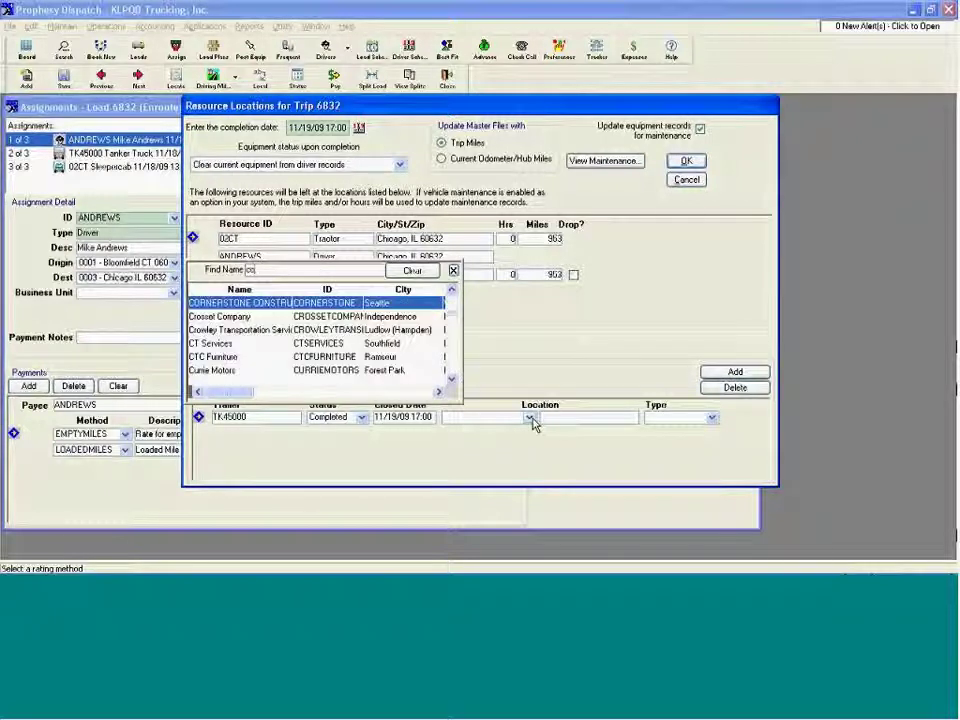
{"action": "key", "text": "BackSpace"}
{"action": "type", "text": "eco"}
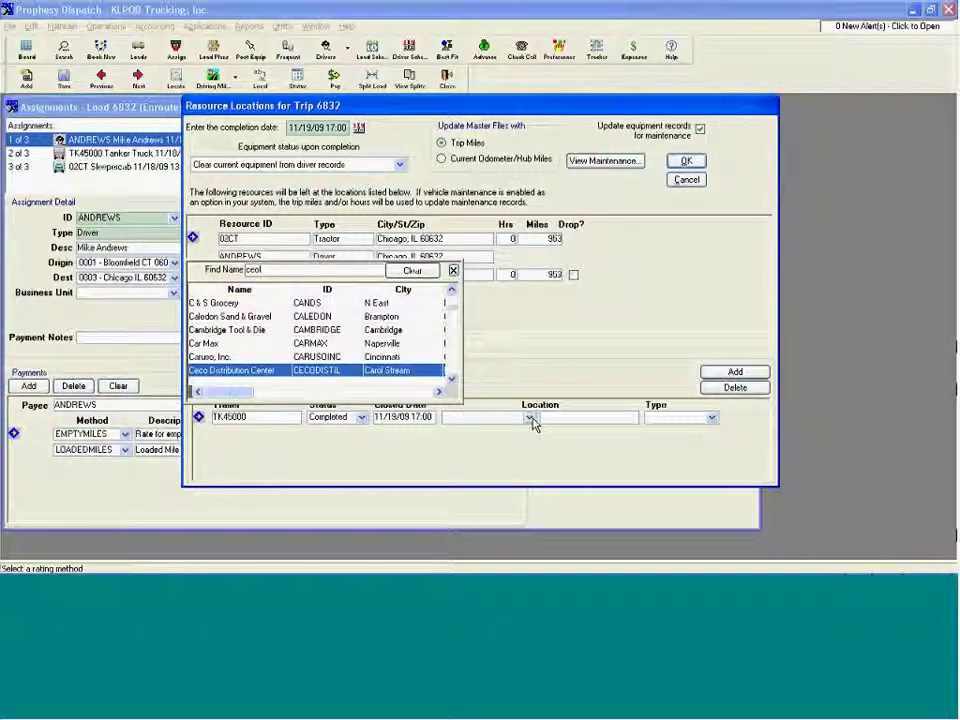
{"action": "key", "text": "BackSpace"}
{"action": "key", "text": "BackSpace"}
{"action": "key", "text": "BackSpace"}
{"action": "type", "text": "ole"}
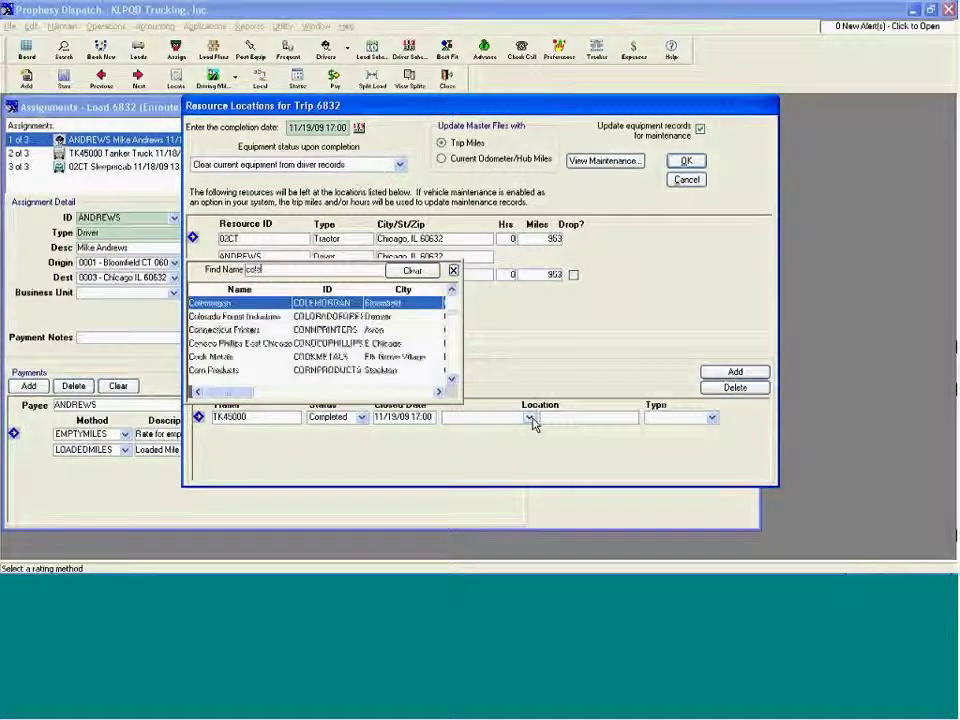
{"action": "key", "text": "Return"}
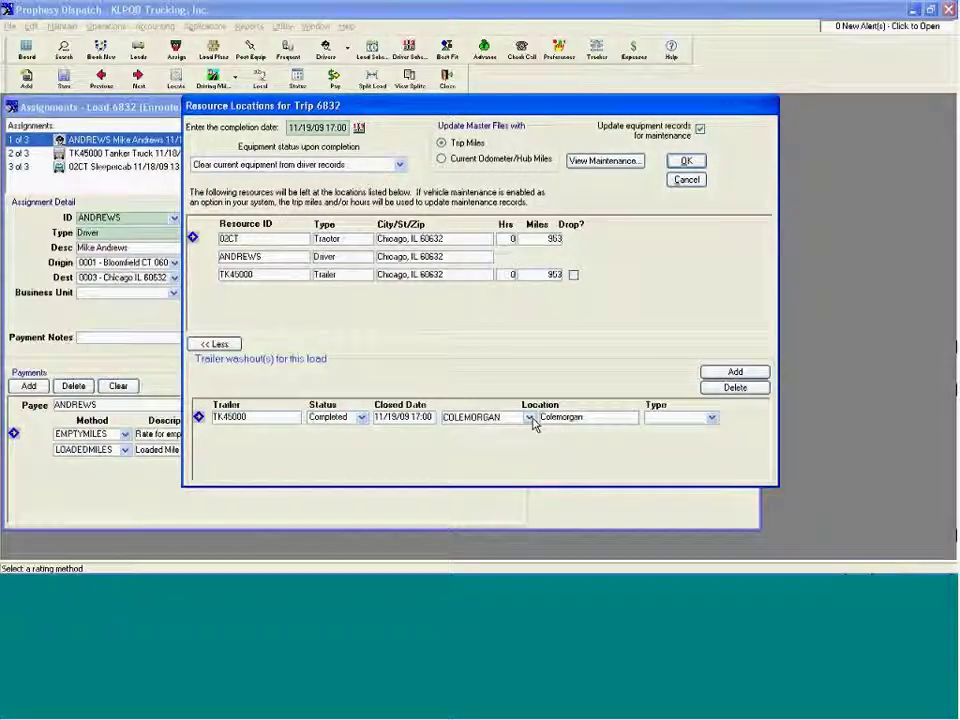
{"action": "left_click", "coordinate": [713, 420]}
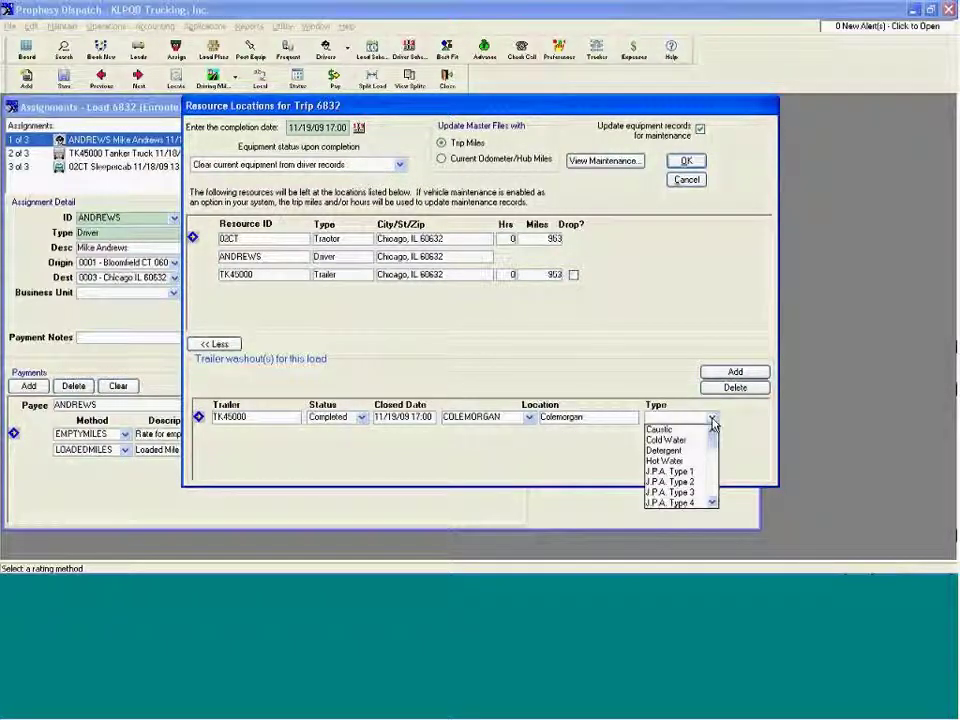
{"action": "left_click", "coordinate": [686, 461]}
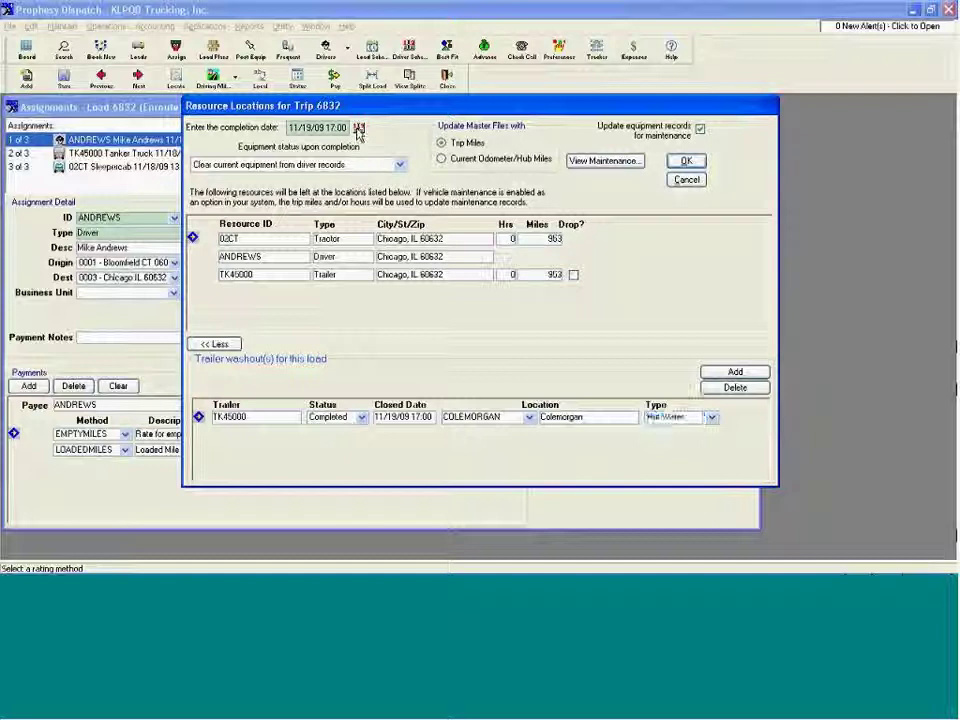
Step: Complete load 6832 with a completion date of 11/18/09 13:34, and close its assignments
{"action": "left_click", "coordinate": [358, 128]}
{"action": "left_click", "coordinate": [427, 344]}
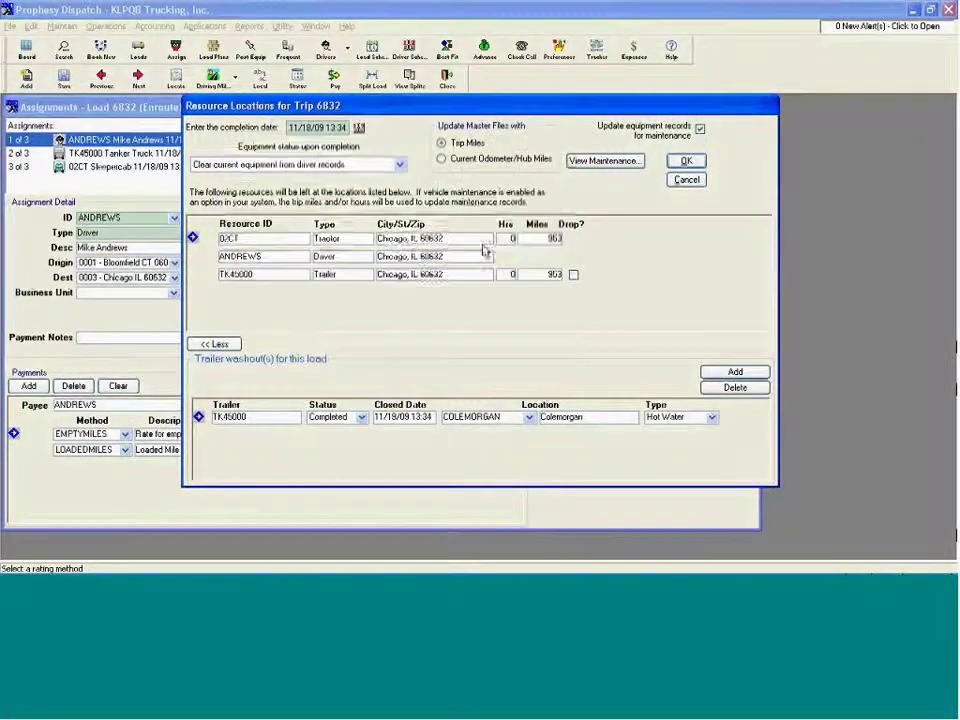
{"action": "left_click", "coordinate": [685, 162]}
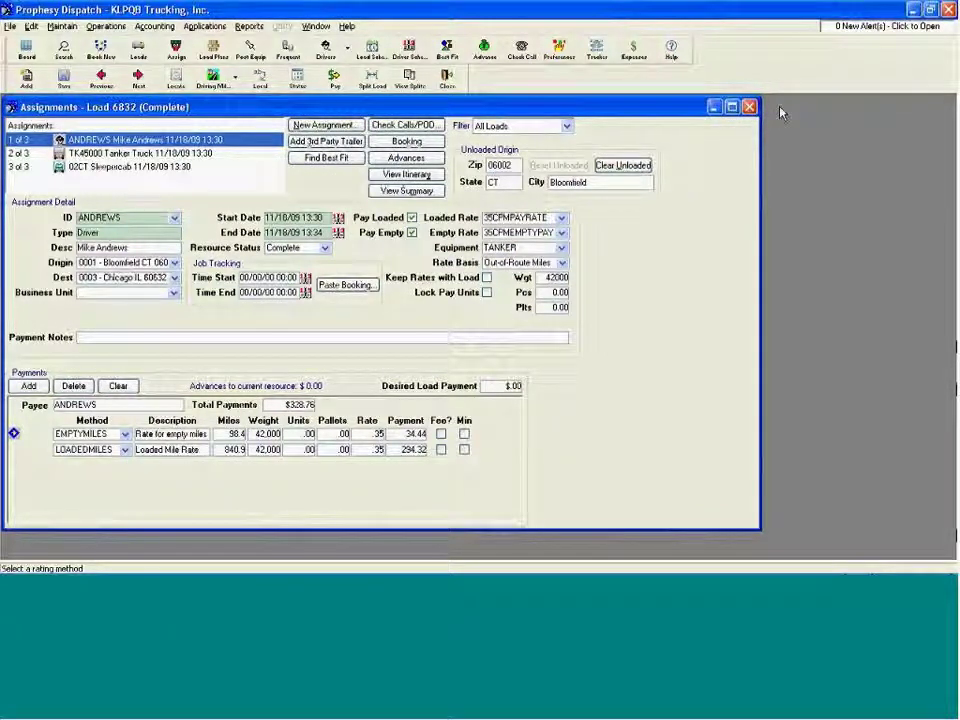
{"action": "left_click", "coordinate": [750, 107]}
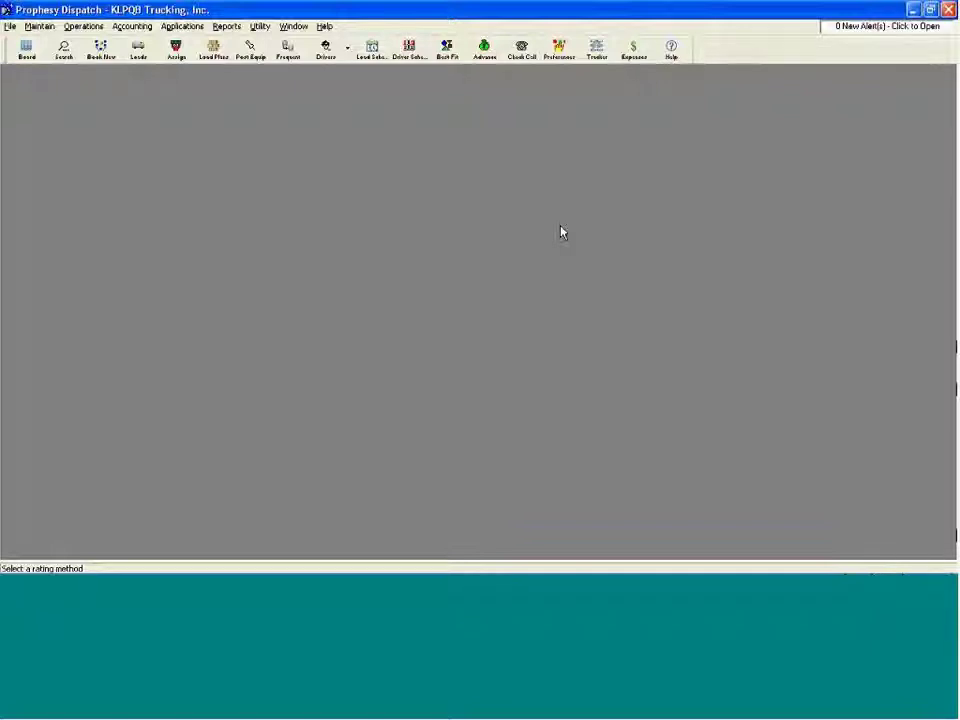
Step: Open the freight bills for printing and posting, and select invoice 6832 with its load assignments shown
{"action": "left_click", "coordinate": [131, 26]}
{"action": "left_click", "coordinate": [143, 45]}
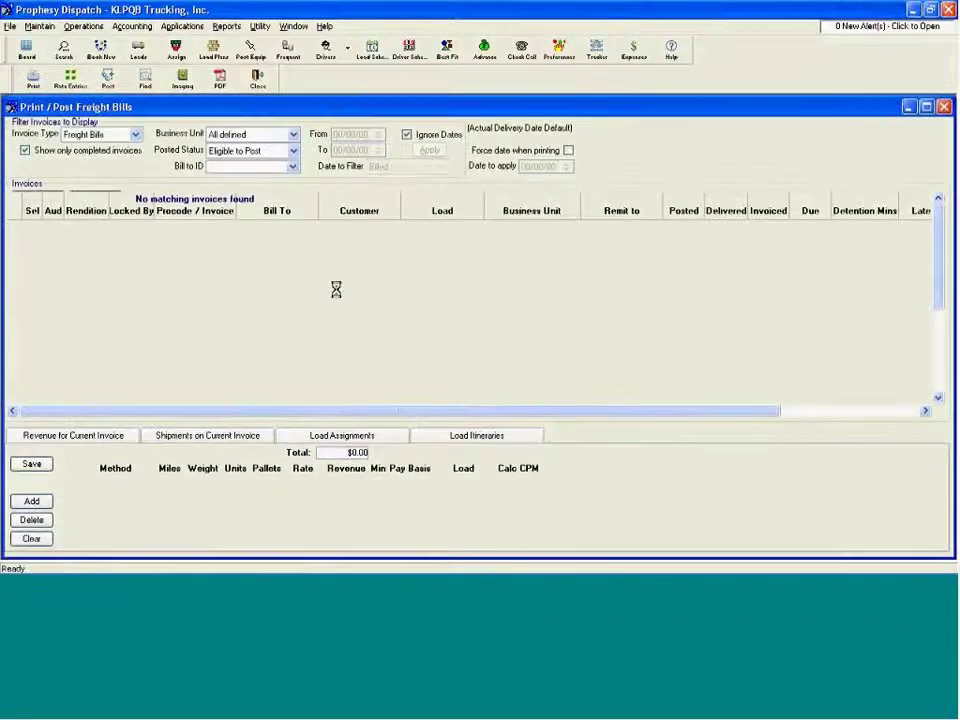
{"action": "left_click_drag", "start_coordinate": [940, 243], "coordinate": [938, 300]}
{"action": "scroll", "coordinate": [938, 398], "scroll_direction": "down", "scroll_amount": 1}
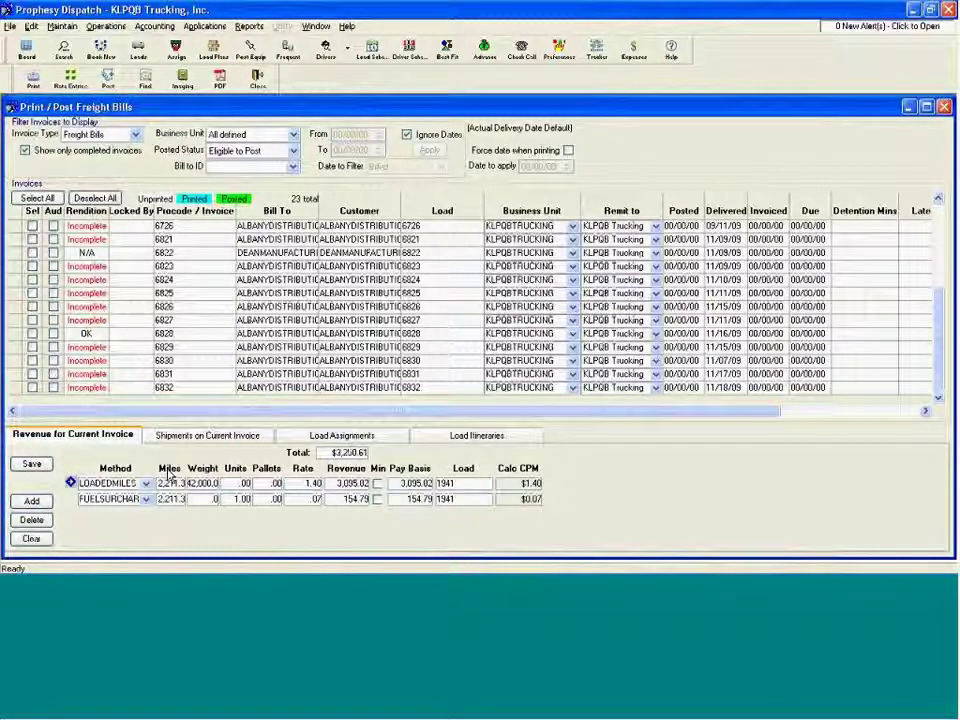
{"action": "left_click", "coordinate": [318, 437]}
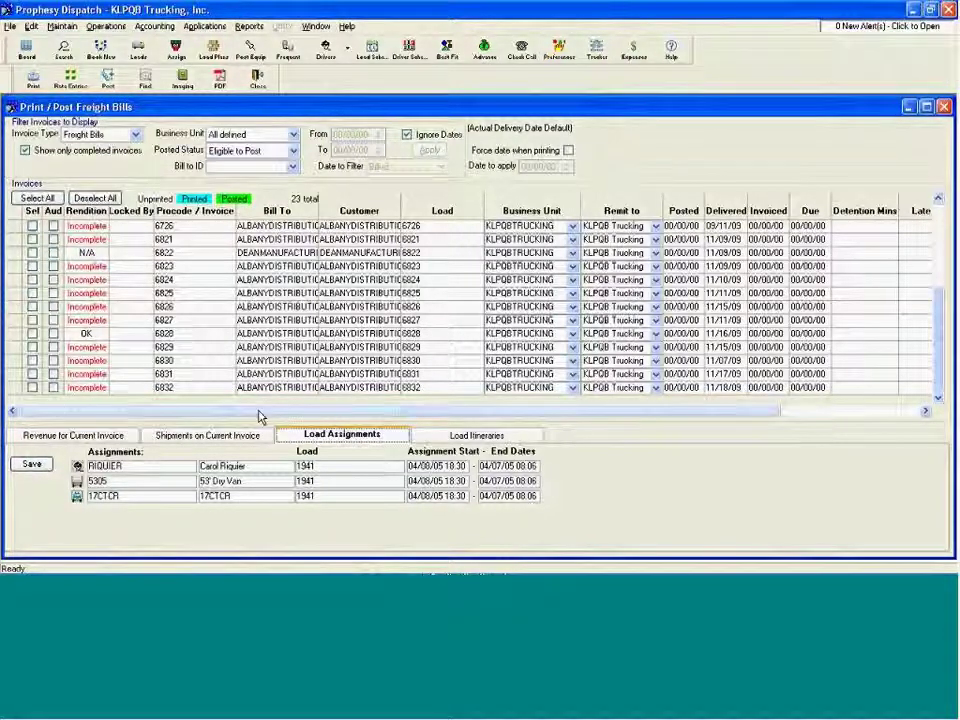
{"action": "left_click", "coordinate": [32, 387]}
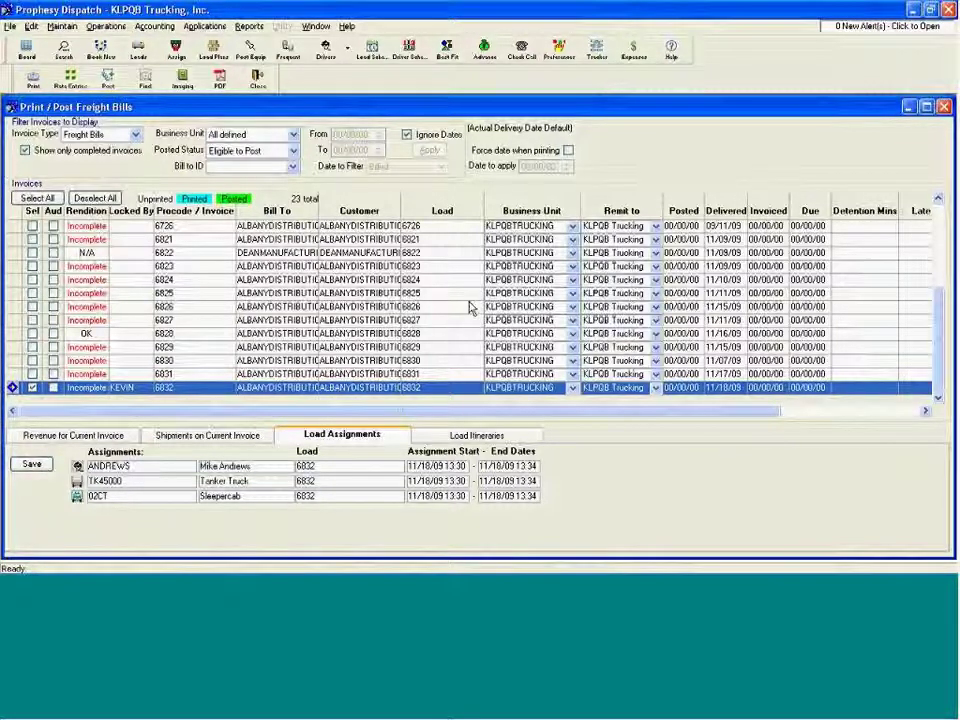
Step: Try to create a TOLLS expense for load 6832 on tractor 02CT, and close the expense transactions
{"action": "left_click", "coordinate": [632, 52]}
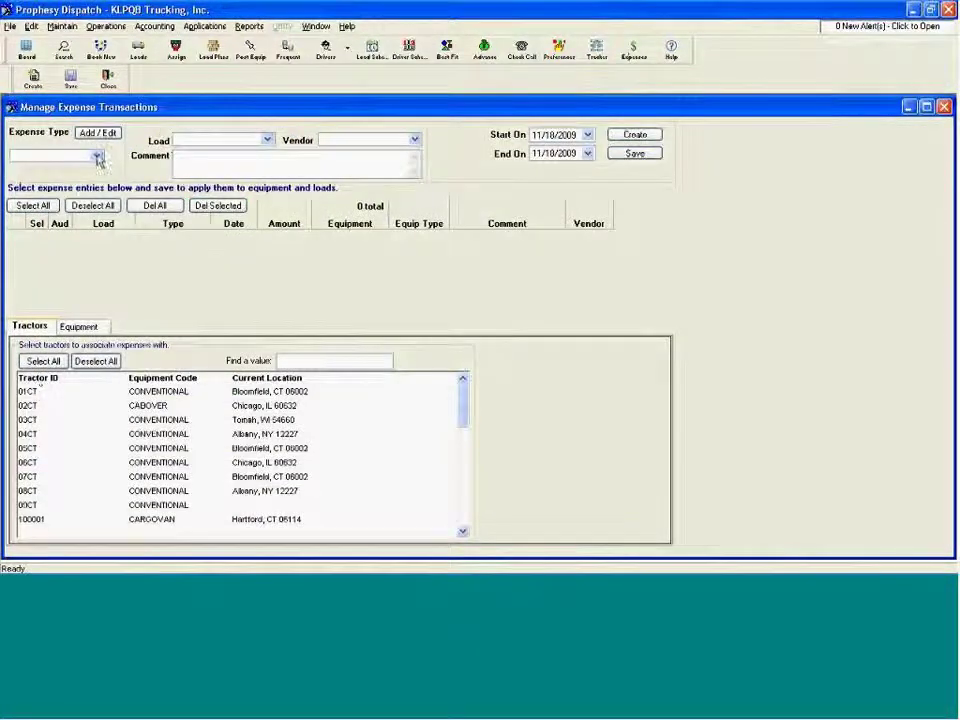
{"action": "left_click", "coordinate": [95, 156]}
{"action": "left_click", "coordinate": [32, 206]}
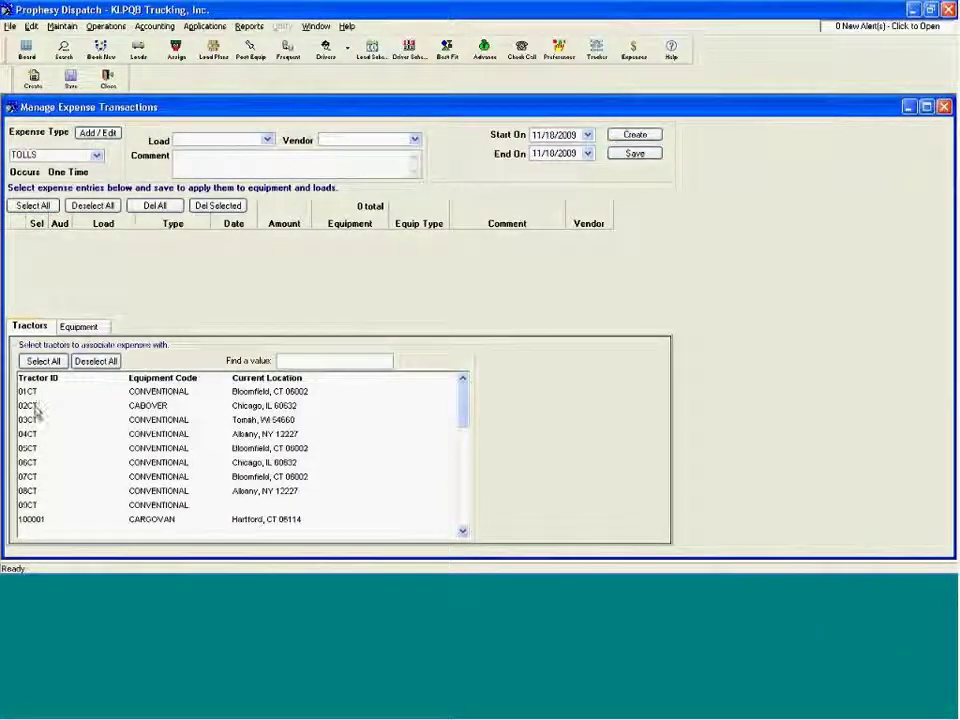
{"action": "left_click", "coordinate": [267, 140]}
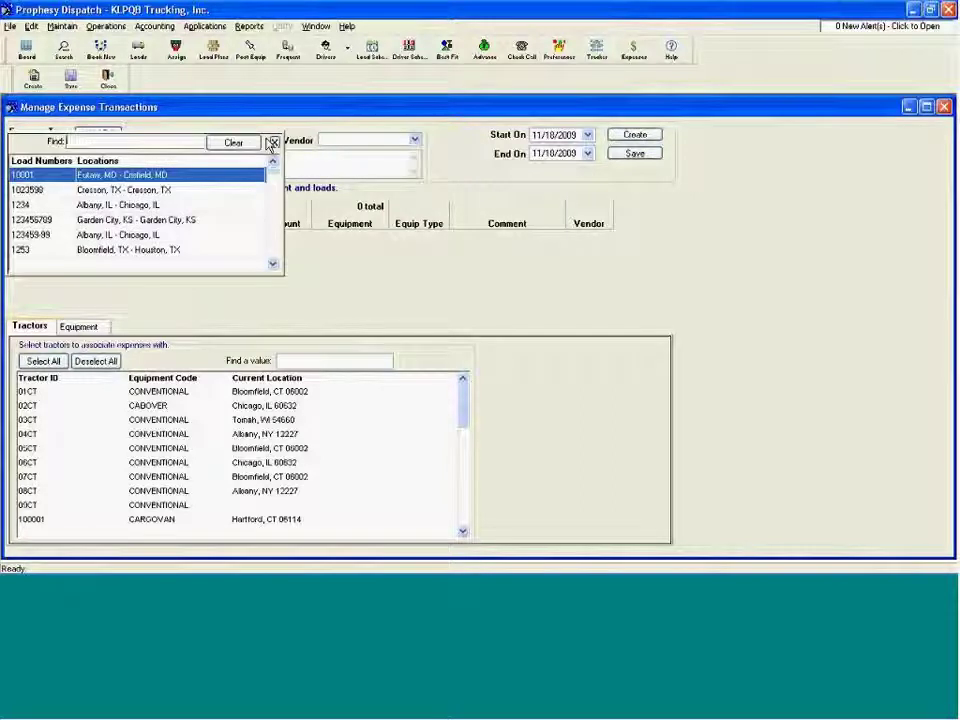
{"action": "type", "text": "6832"}
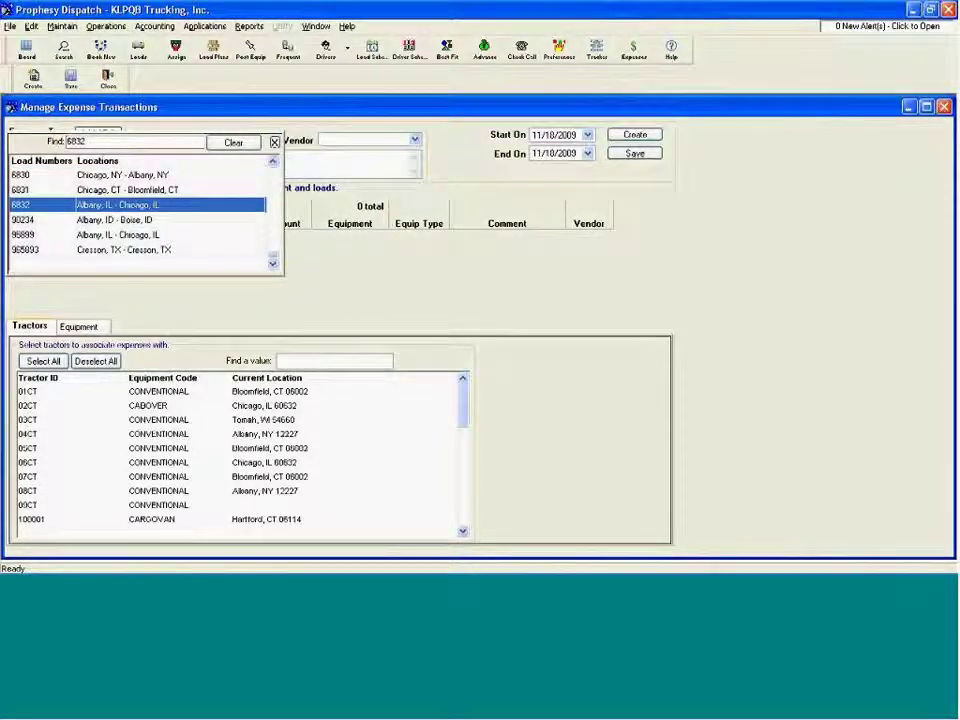
{"action": "key", "text": "Return"}
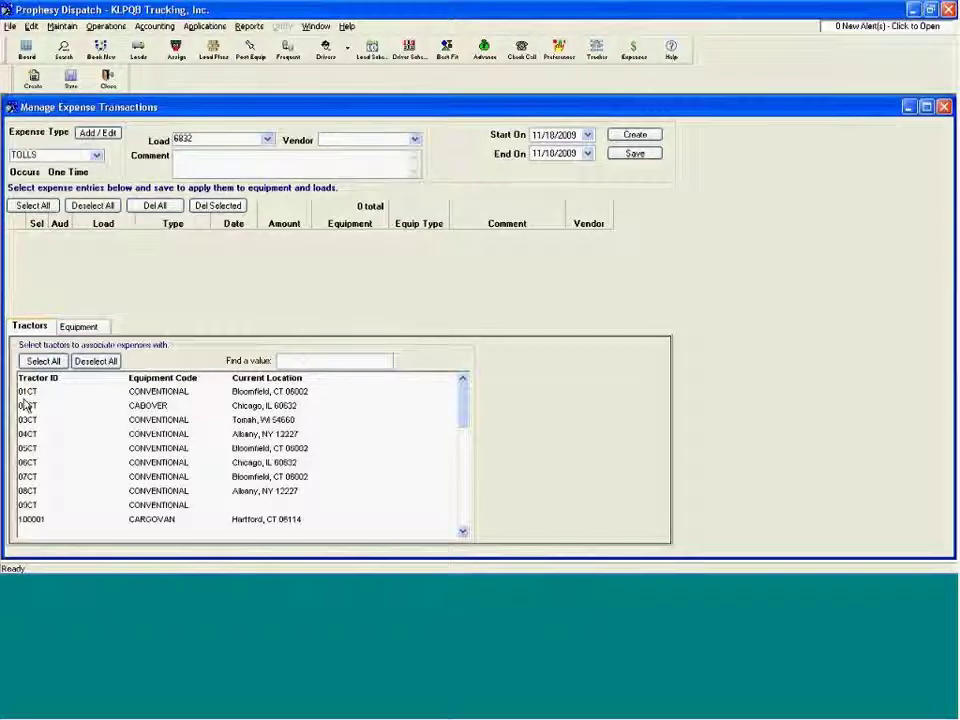
{"action": "left_click", "coordinate": [26, 405]}
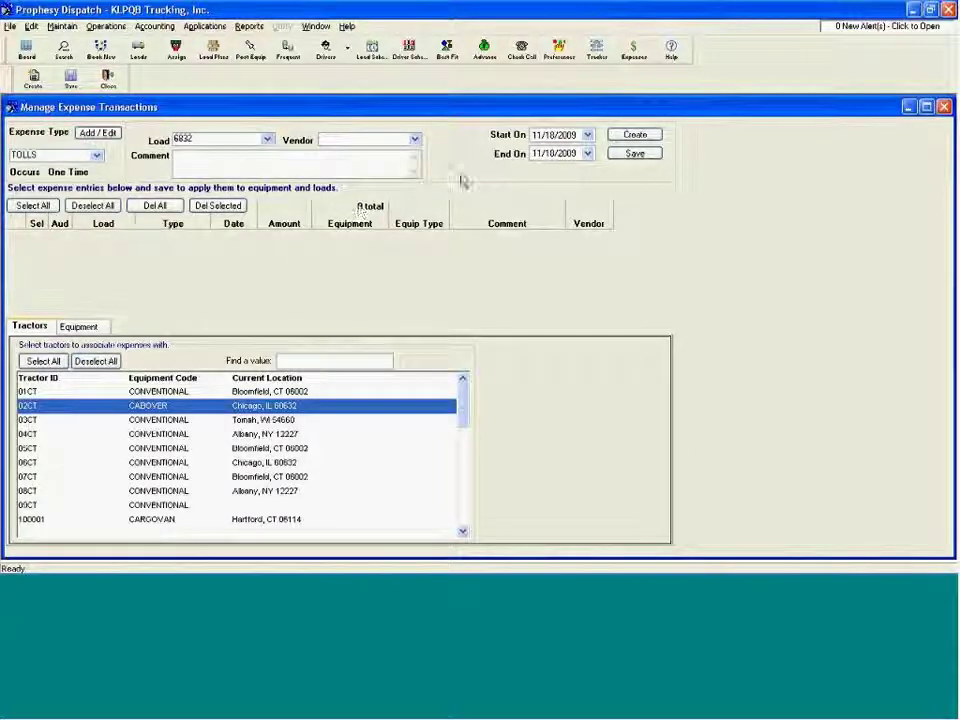
{"action": "left_click", "coordinate": [632, 136]}
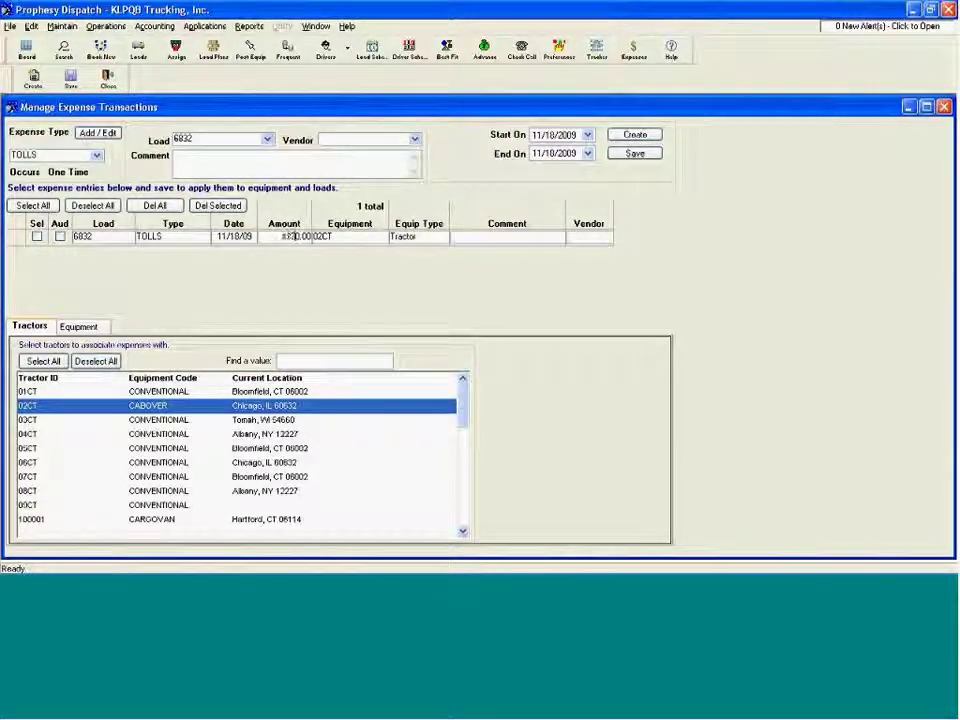
{"action": "left_click", "coordinate": [37, 236]}
{"action": "left_click", "coordinate": [640, 135]}
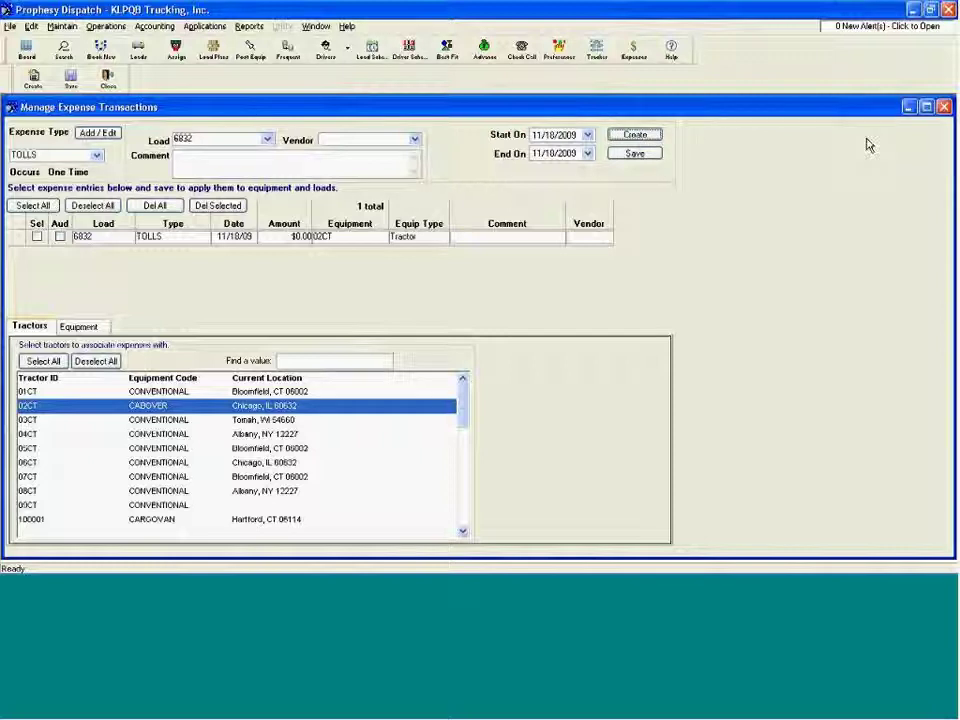
{"action": "left_click", "coordinate": [944, 107]}
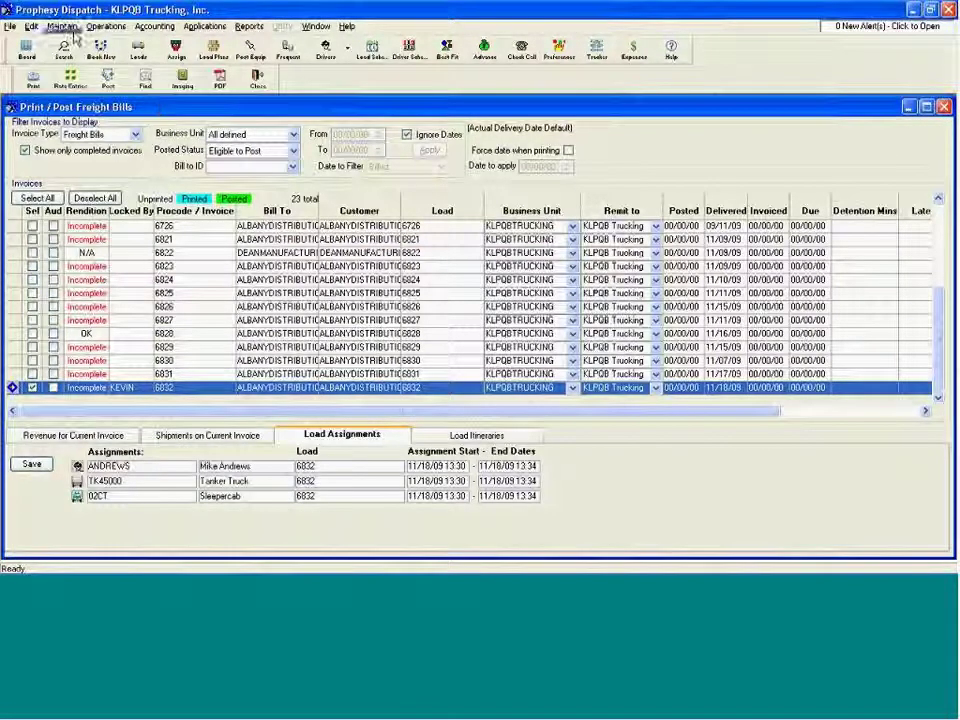
Step: Check the expense transactions recorded for tractor 02CT in its tractor record
{"action": "left_click", "coordinate": [62, 26]}
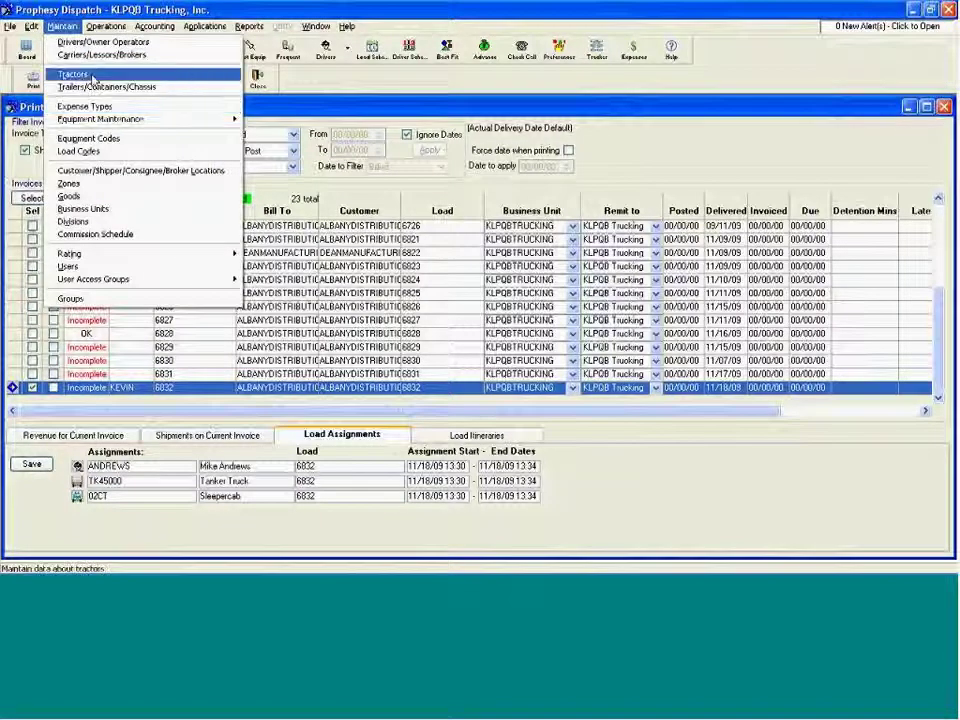
{"action": "left_click", "coordinate": [72, 74]}
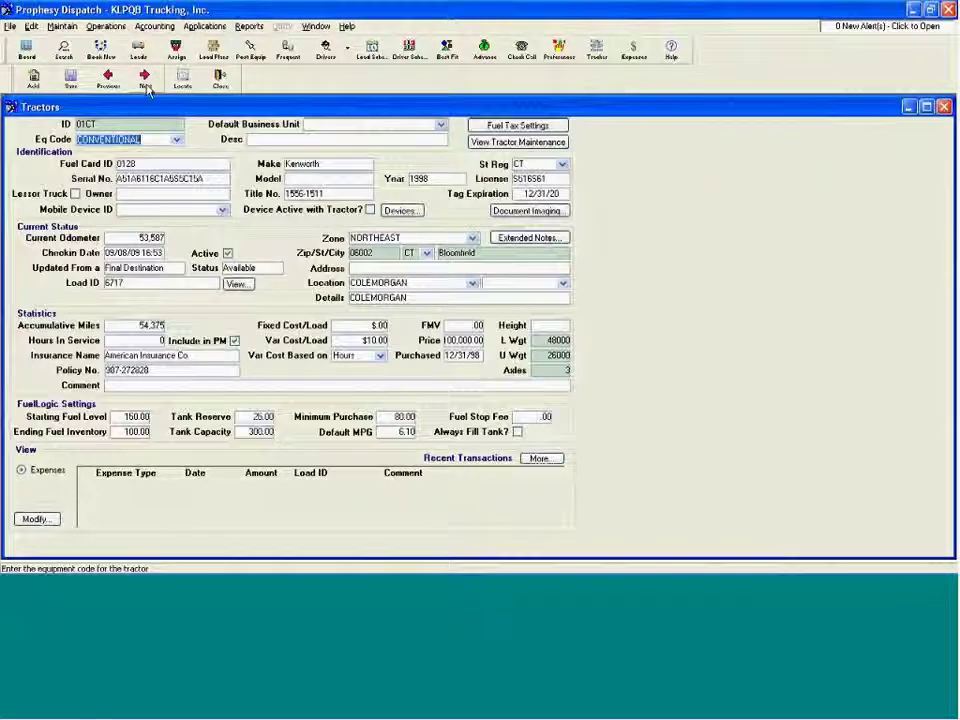
{"action": "left_click", "coordinate": [146, 80]}
{"action": "left_click", "coordinate": [36, 518]}
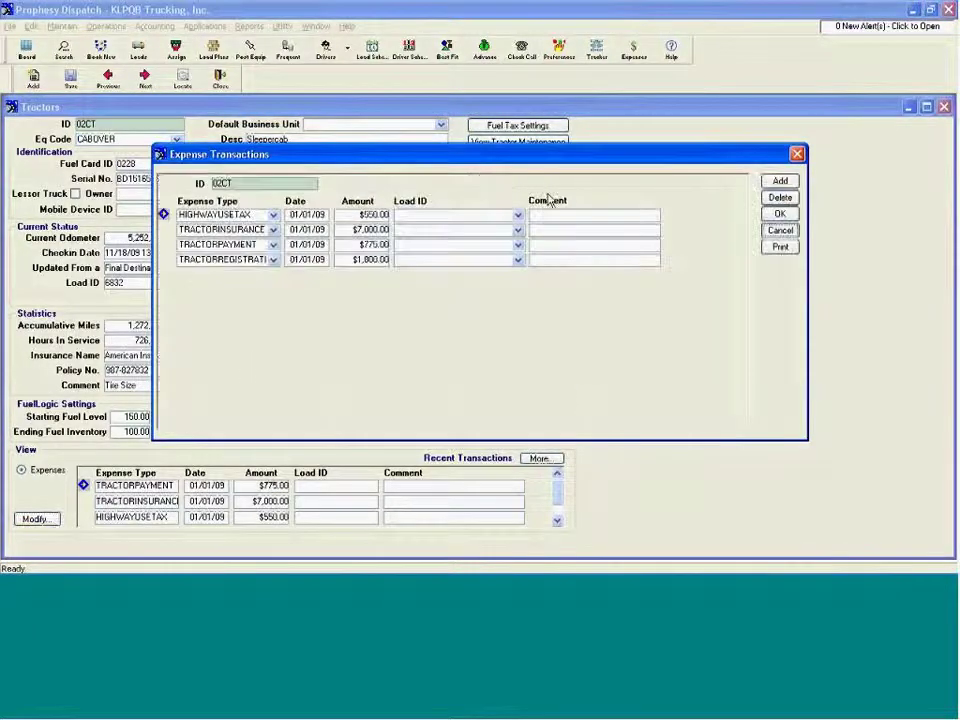
{"action": "left_click", "coordinate": [780, 215]}
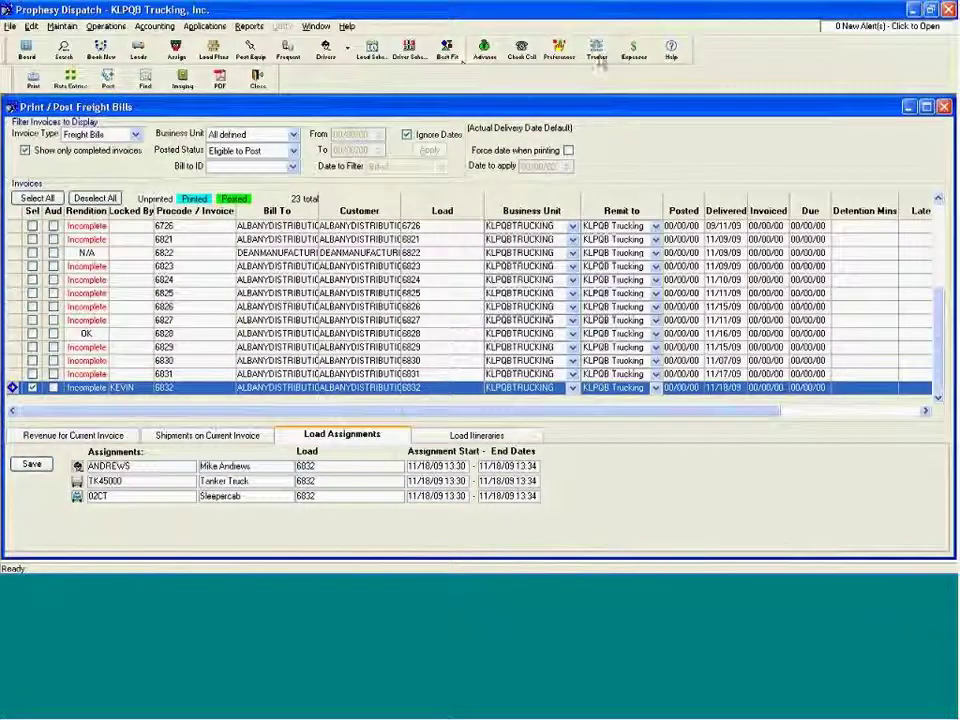
Step: Create a one-time TOLLS expense entry for tractor 02CT without assigning it to a load
{"action": "left_click", "coordinate": [633, 50]}
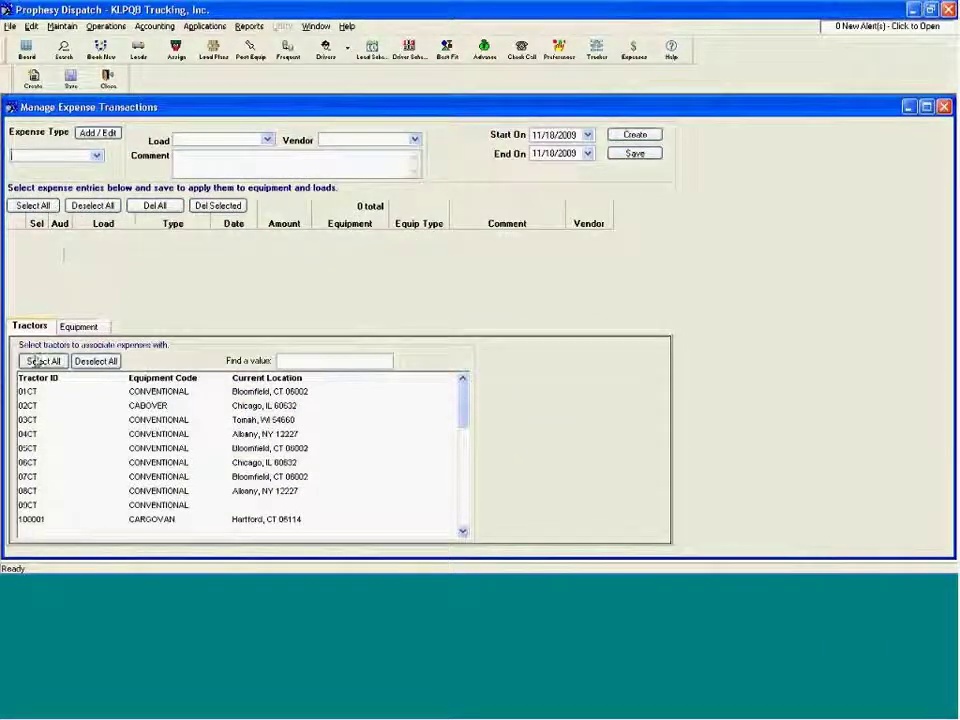
{"action": "left_click", "coordinate": [28, 405]}
{"action": "left_click", "coordinate": [97, 157]}
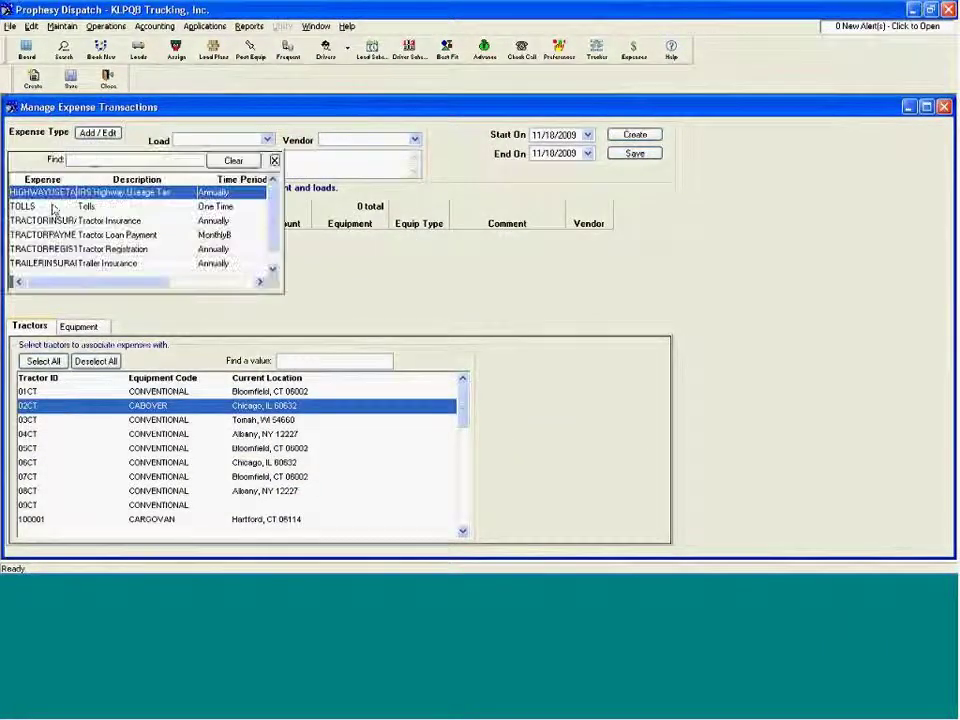
{"action": "left_click", "coordinate": [60, 204]}
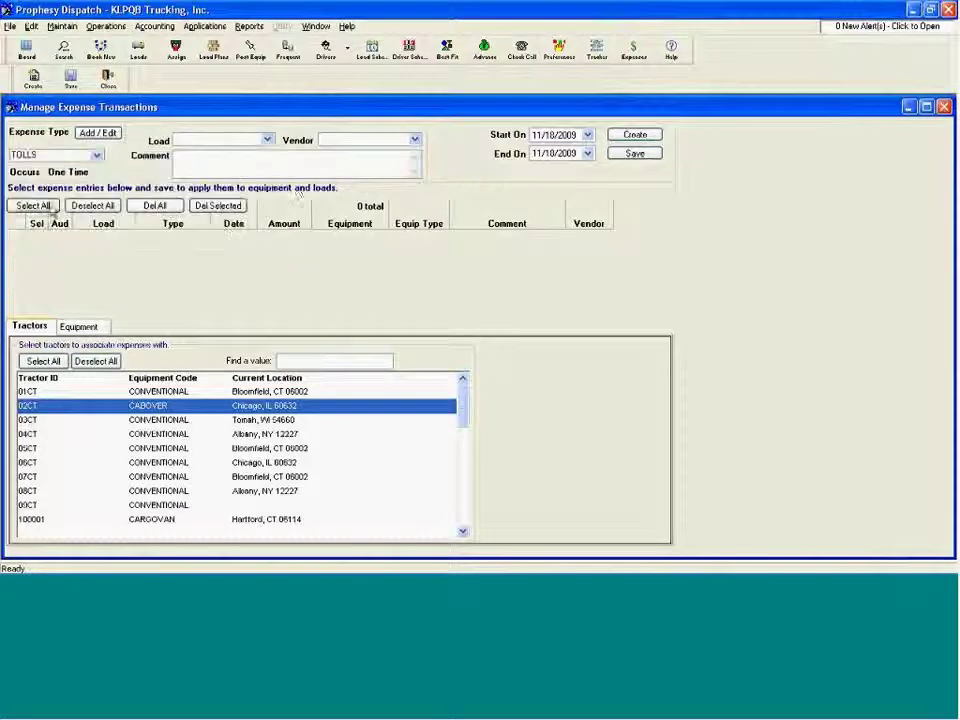
{"action": "left_click", "coordinate": [638, 136]}
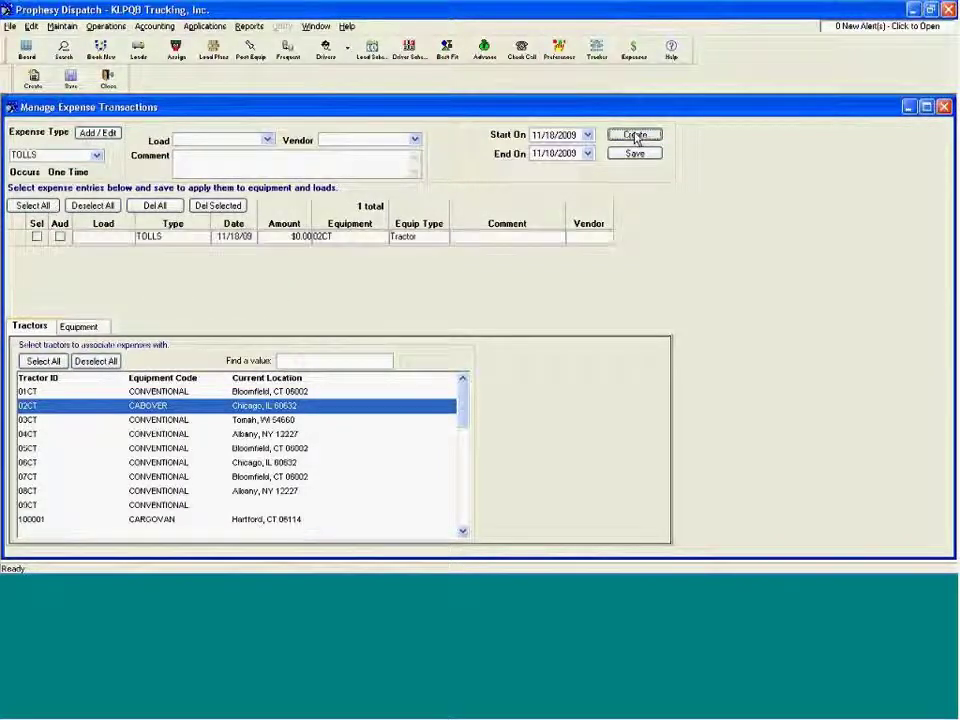
Step: Set the toll expense amount to $75.00, save the entry, and close the expense transactions
{"action": "left_click", "coordinate": [270, 240]}
{"action": "type", "text": "75"}
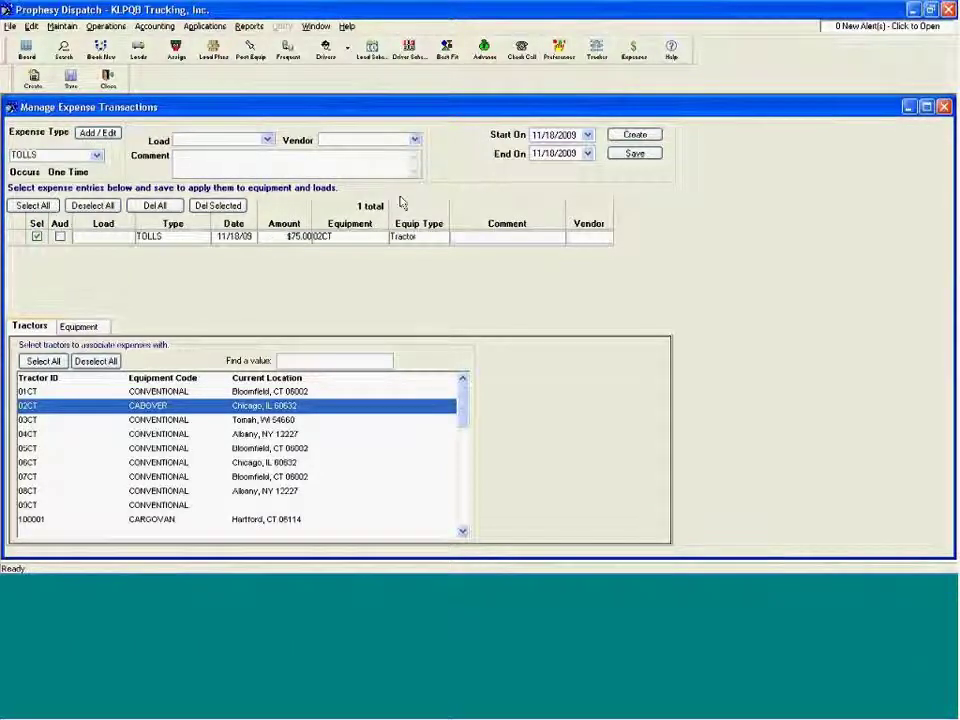
{"action": "left_click", "coordinate": [630, 156]}
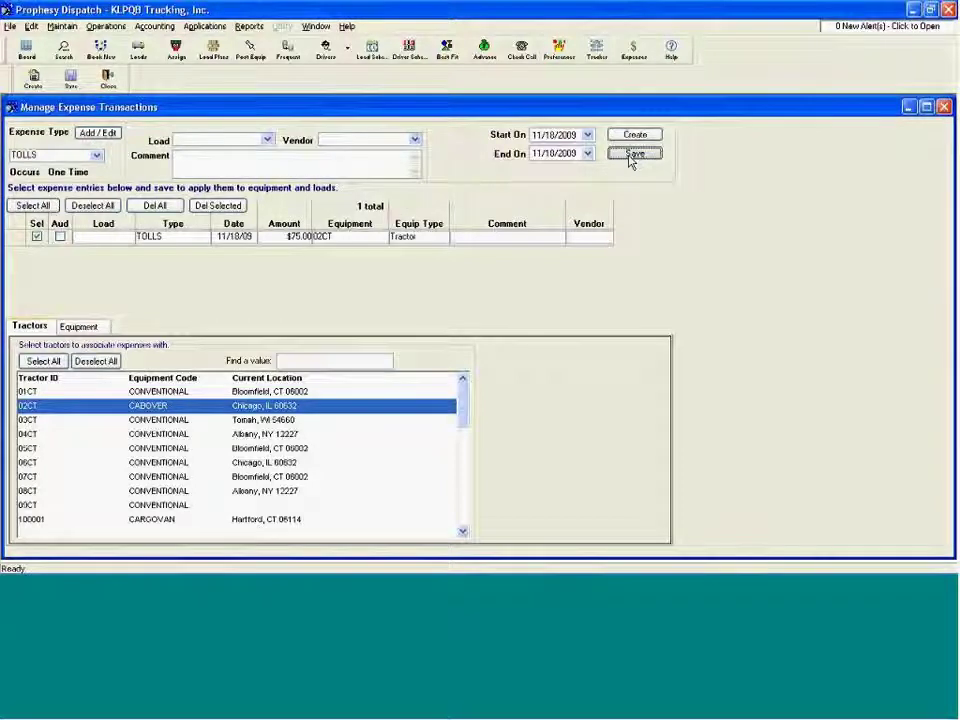
{"action": "left_click", "coordinate": [480, 336]}
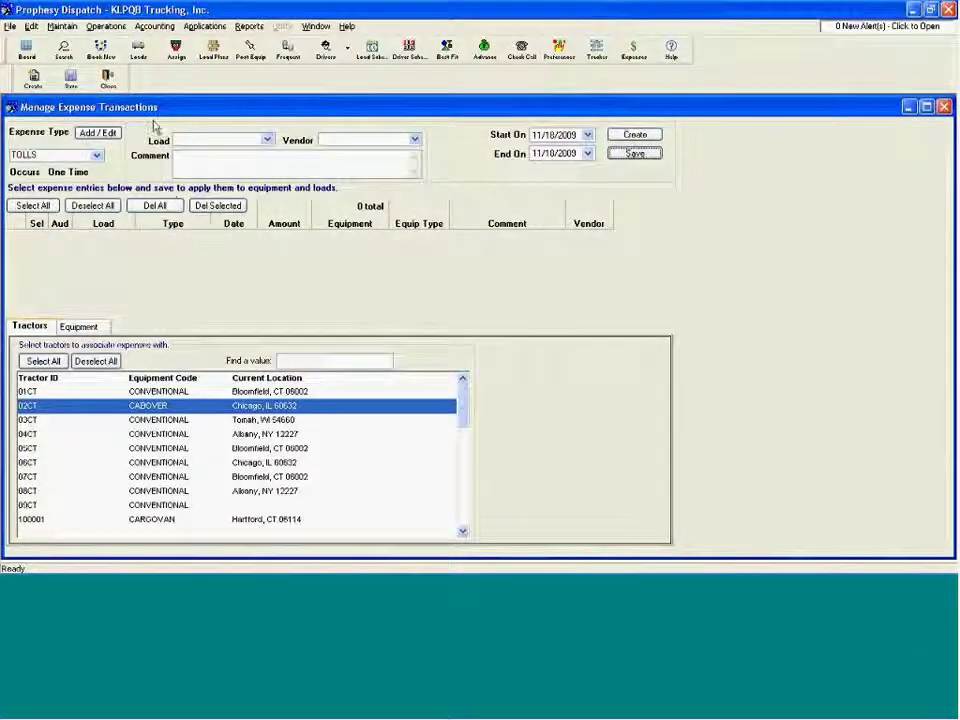
{"action": "left_click", "coordinate": [110, 82]}
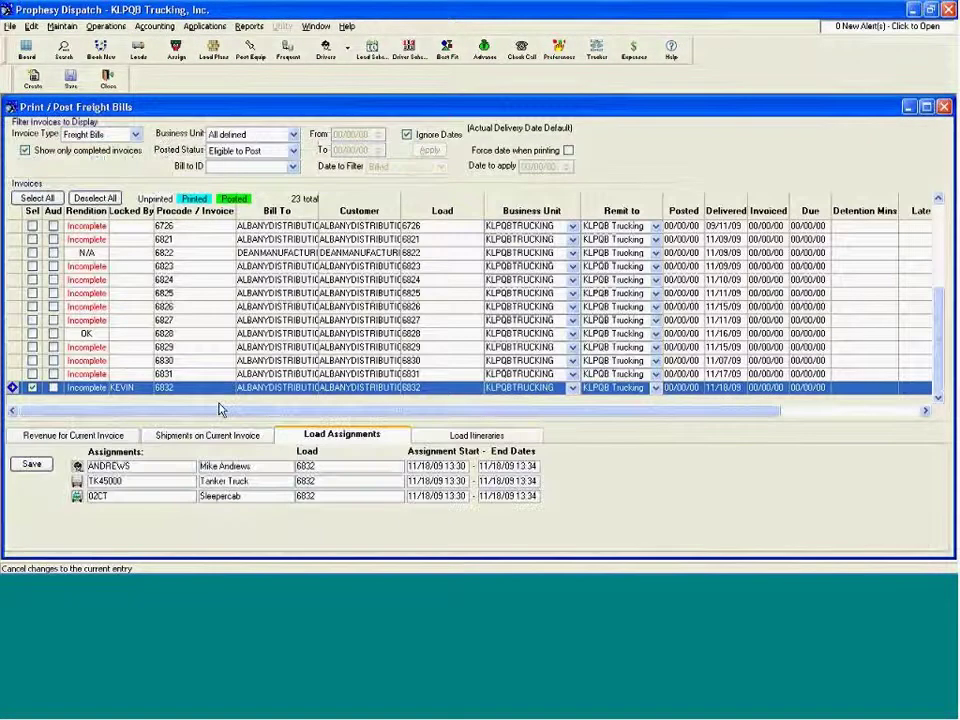
Step: Check the expense transactions in tractor 02CT's record, and close the tractor record and the freight bills
{"action": "left_click", "coordinate": [62, 26]}
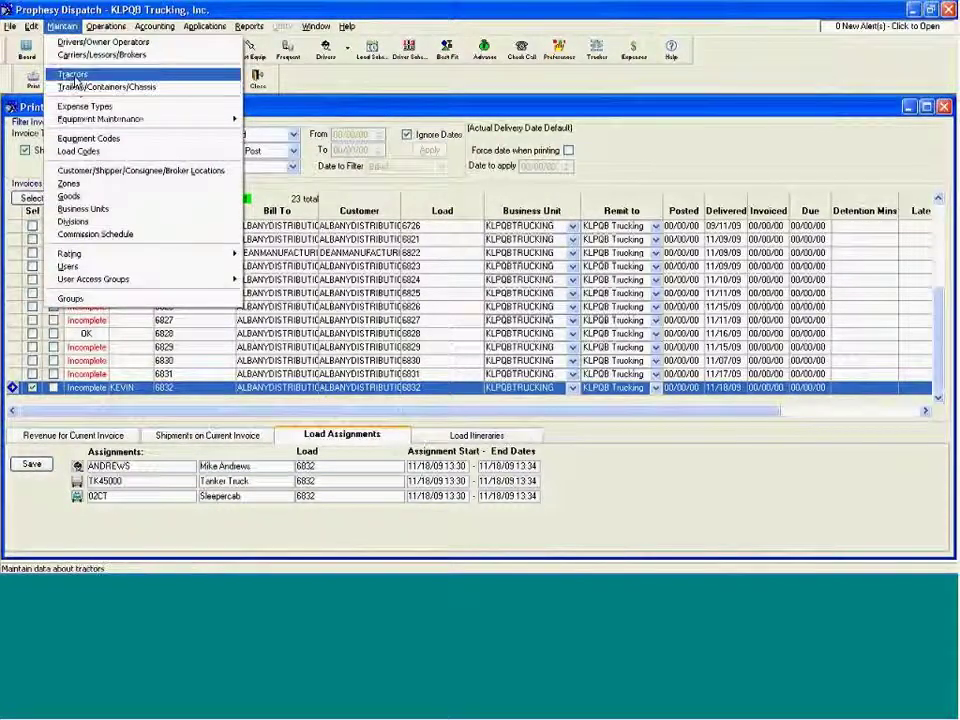
{"action": "left_click", "coordinate": [72, 74]}
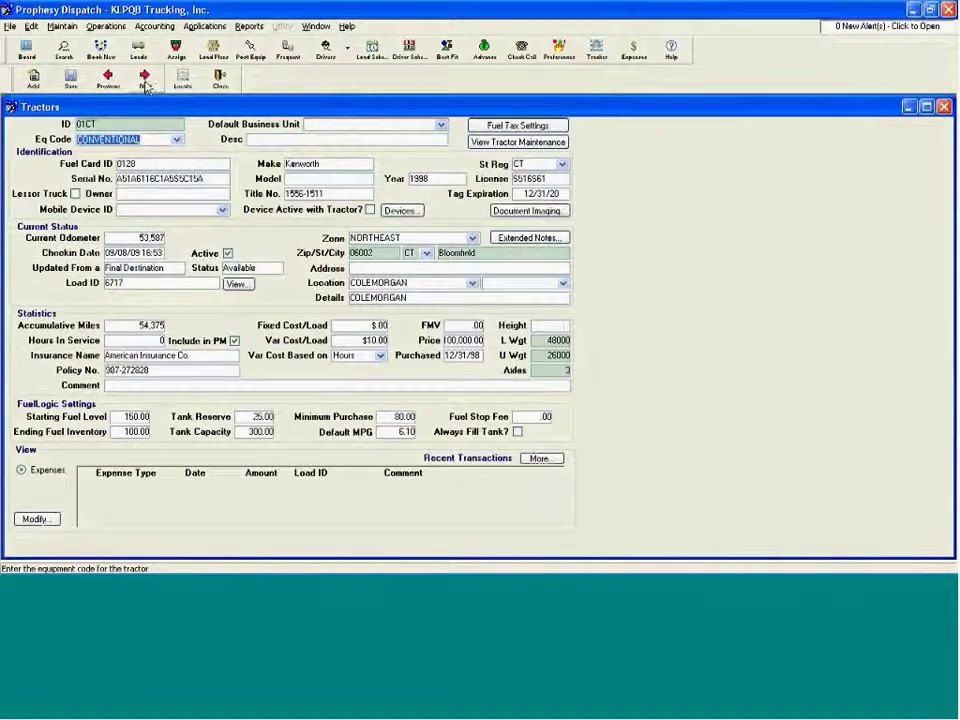
{"action": "left_click", "coordinate": [145, 78]}
{"action": "left_click", "coordinate": [36, 518]}
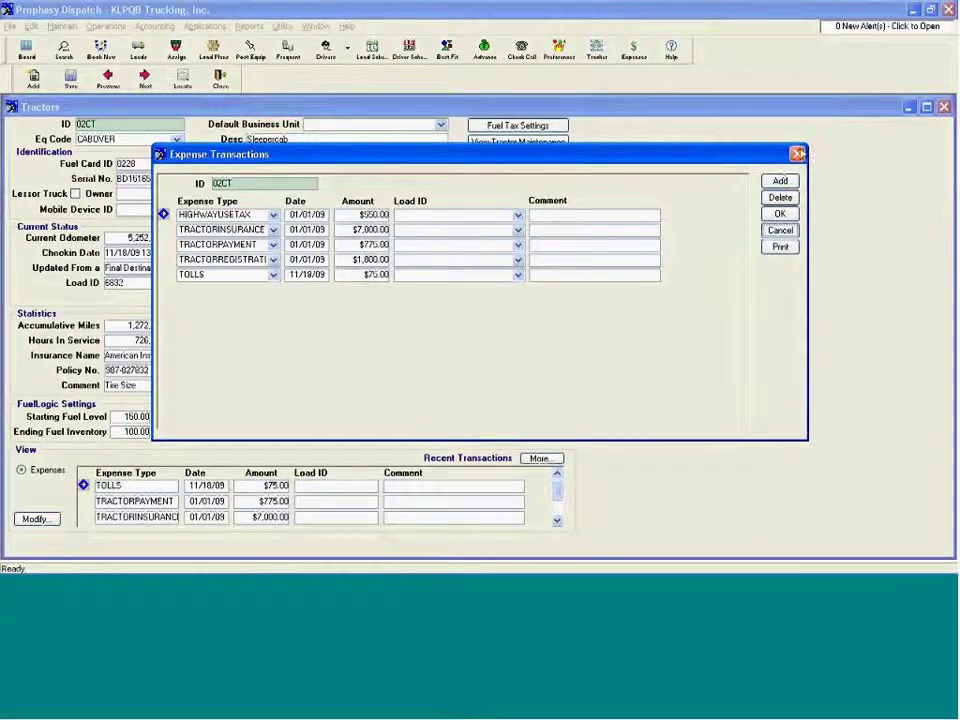
{"action": "left_click", "coordinate": [797, 153]}
{"action": "left_click", "coordinate": [946, 108]}
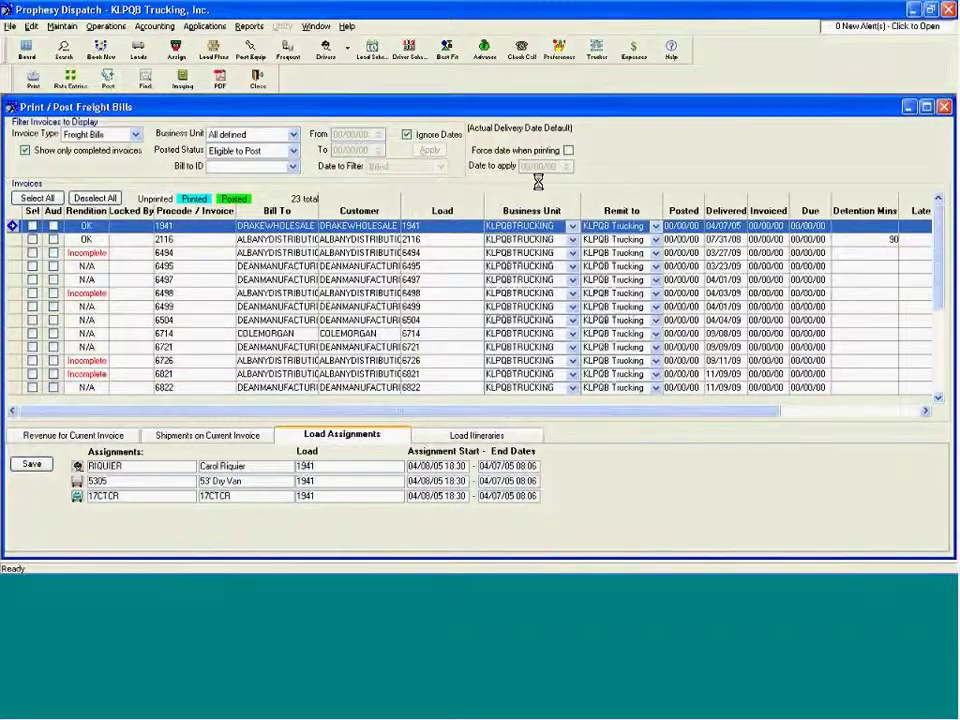
{"action": "key", "text": "ctrl+F4"}
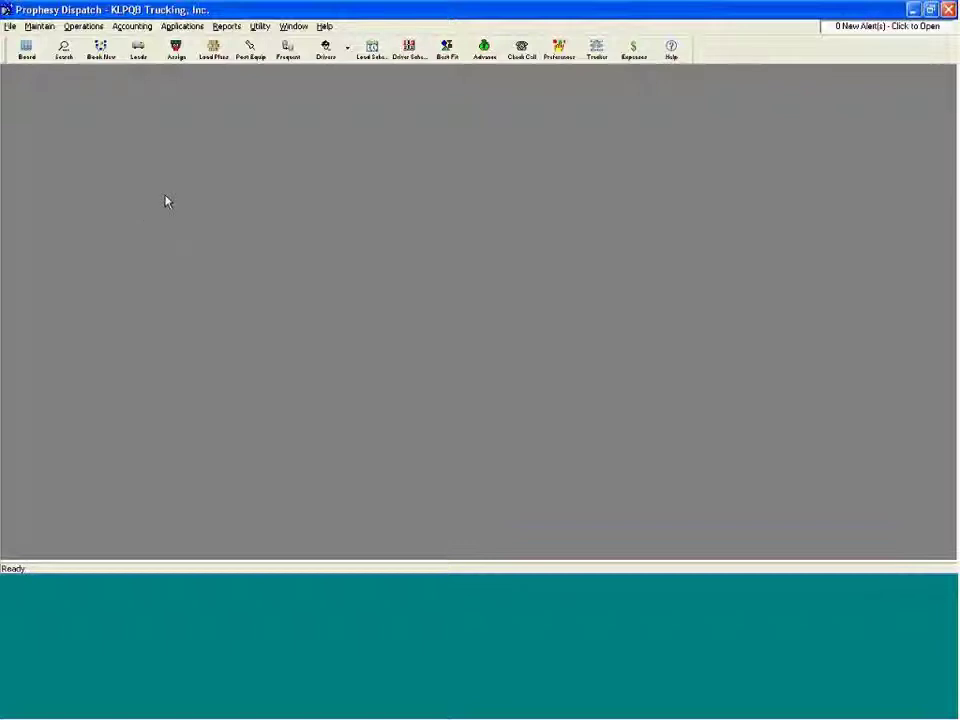
Step: Run the Expense and Revenue by Resource Summary report with the expense start date set to 01/01/09, review it and close it
{"action": "left_click", "coordinate": [226, 26]}
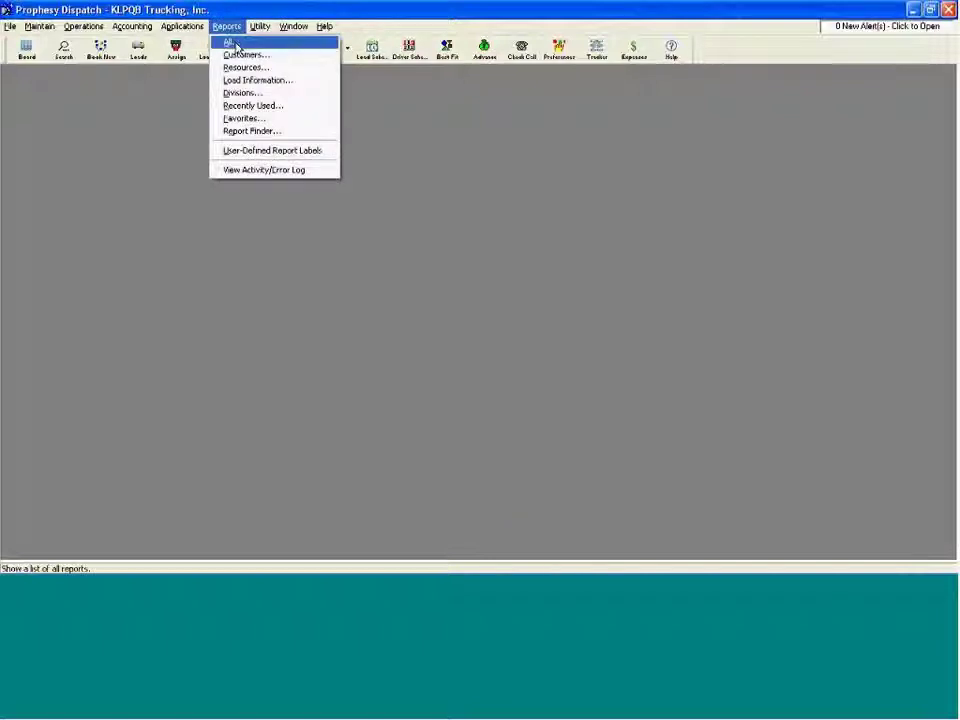
{"action": "left_click", "coordinate": [236, 44]}
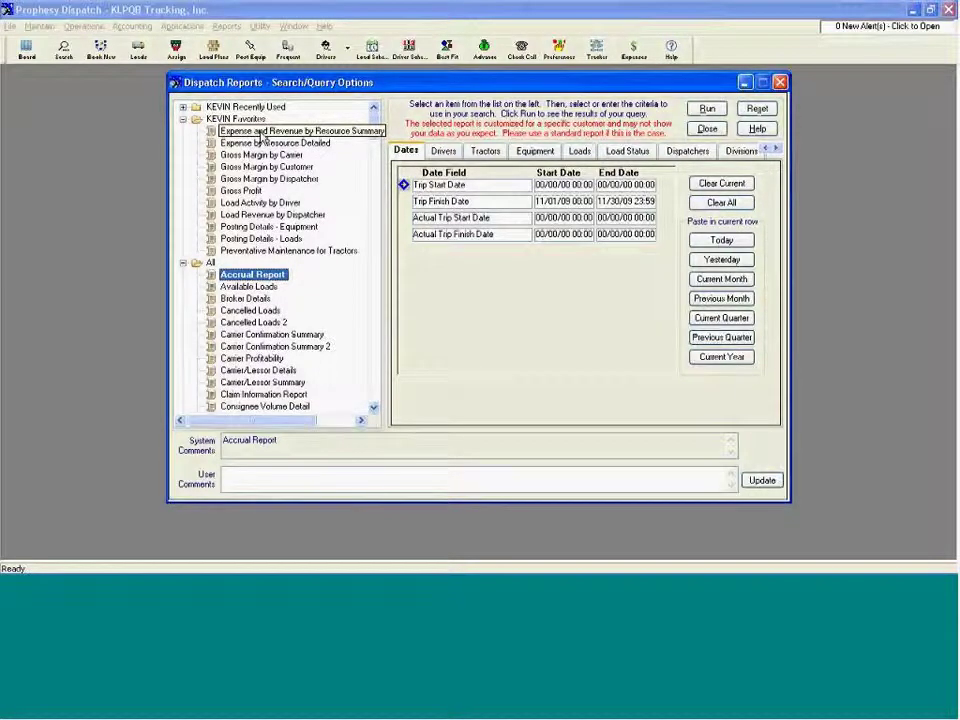
{"action": "left_click", "coordinate": [259, 132]}
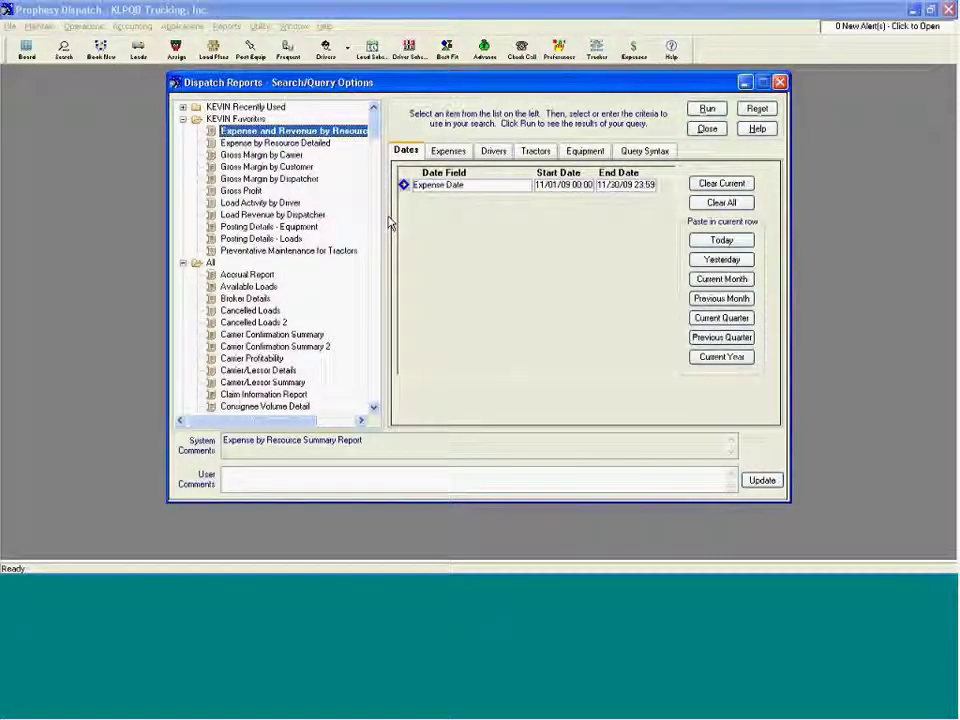
{"action": "left_click", "coordinate": [546, 187]}
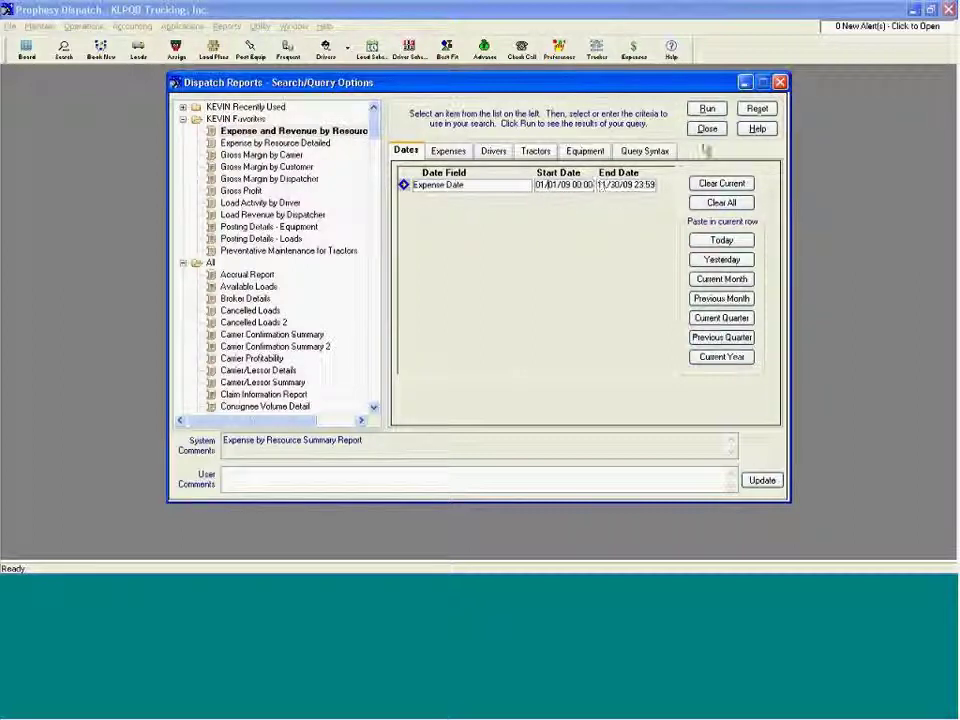
{"action": "left_click", "coordinate": [706, 110]}
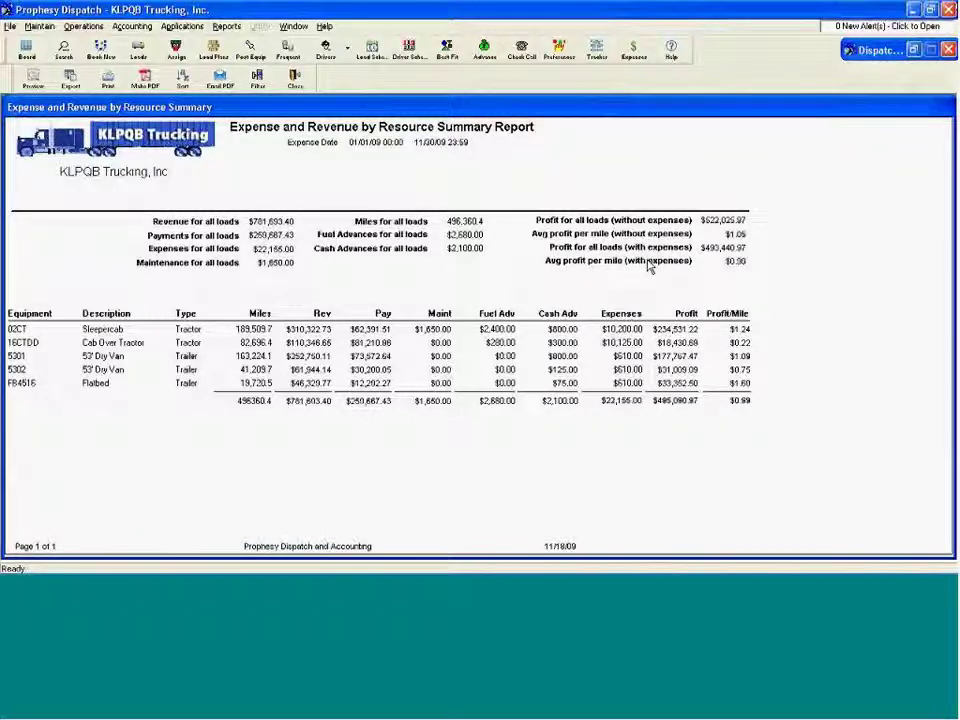
{"action": "left_click", "coordinate": [297, 83]}
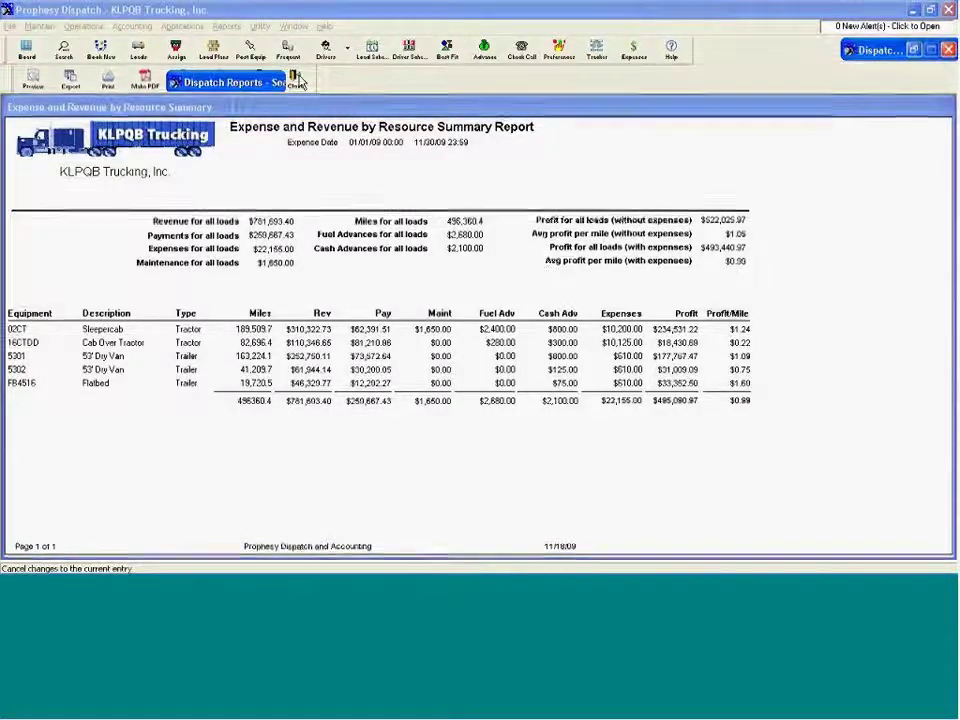
Step: Run the Expense by Resource Detailed report with the expense start date set to 01/01/09, and output it as a PDF
{"action": "left_click", "coordinate": [297, 145]}
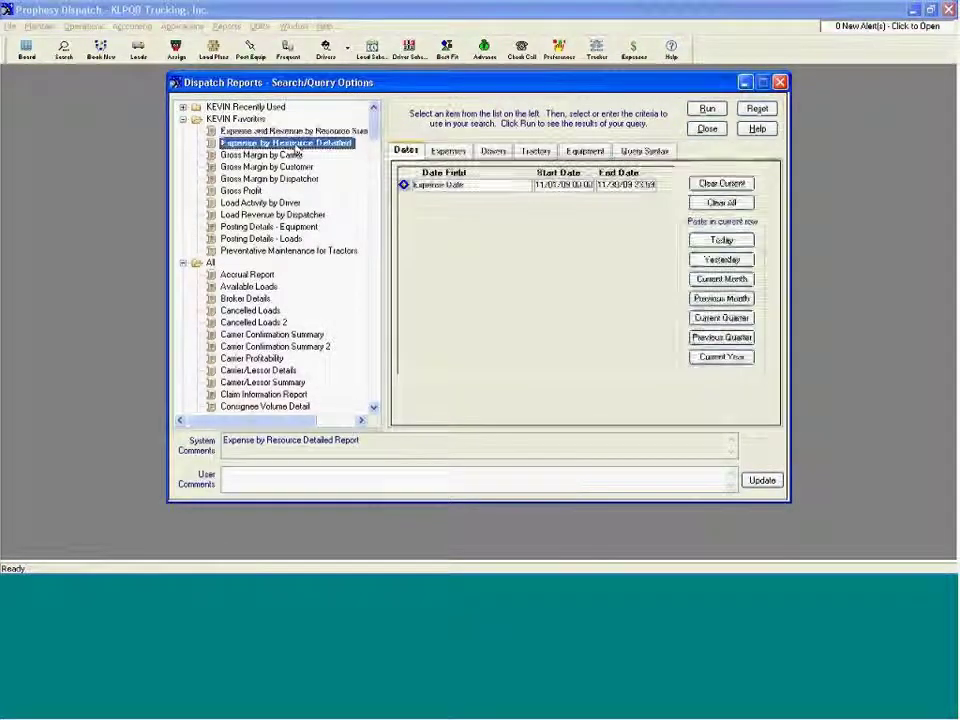
{"action": "left_click", "coordinate": [578, 188]}
{"action": "type", "text": "01"}
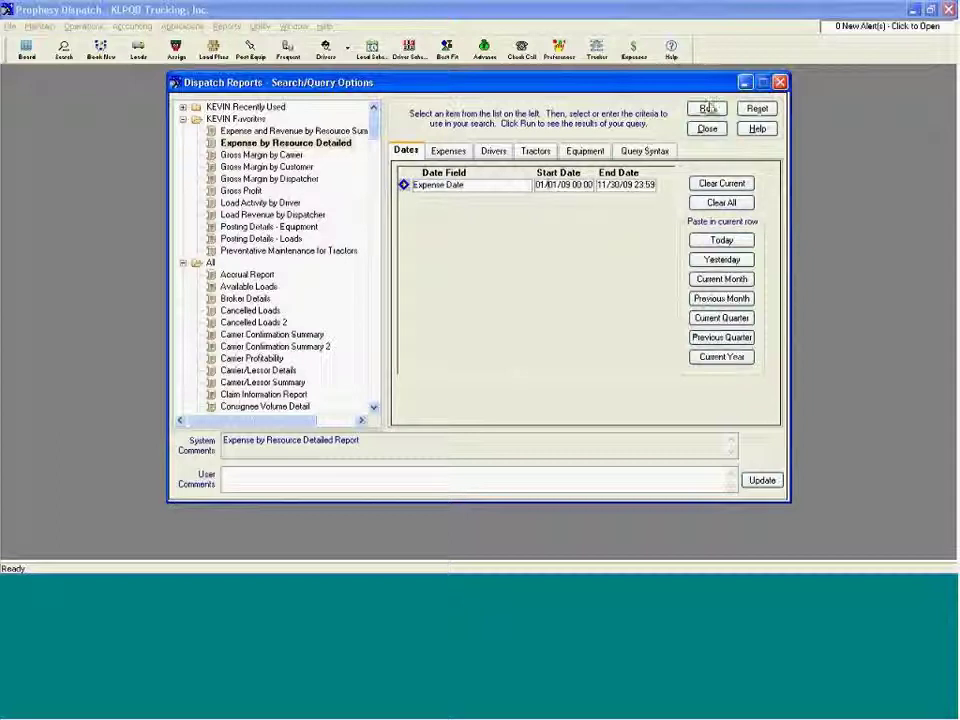
{"action": "left_click", "coordinate": [707, 108]}
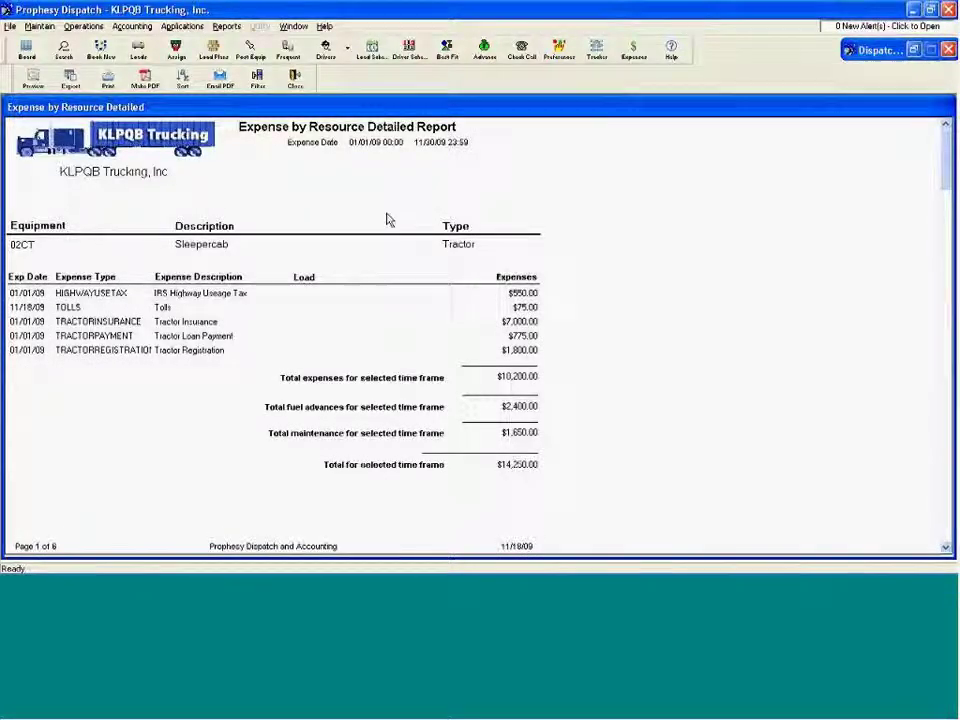
{"action": "left_click", "coordinate": [146, 80]}
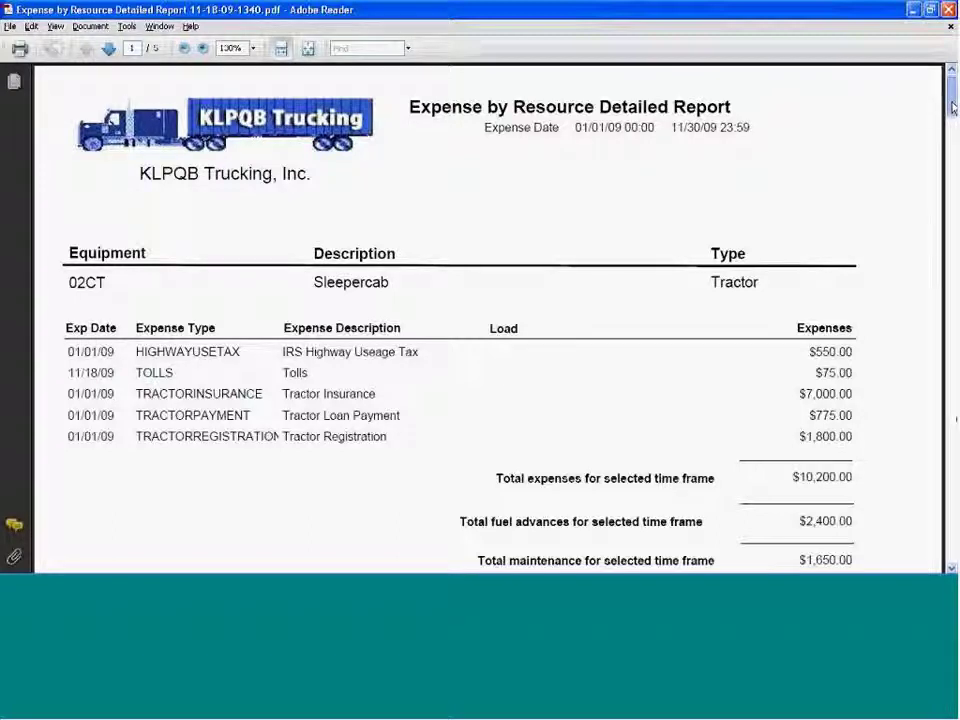
Step: Review the expense lines and totals in the PDF report, and close Adobe Reader and the detailed report
{"action": "left_click_drag", "start_coordinate": [952, 108], "coordinate": [936, 508]}
{"action": "scroll", "coordinate": [953, 110], "scroll_direction": "up", "scroll_amount": 1}
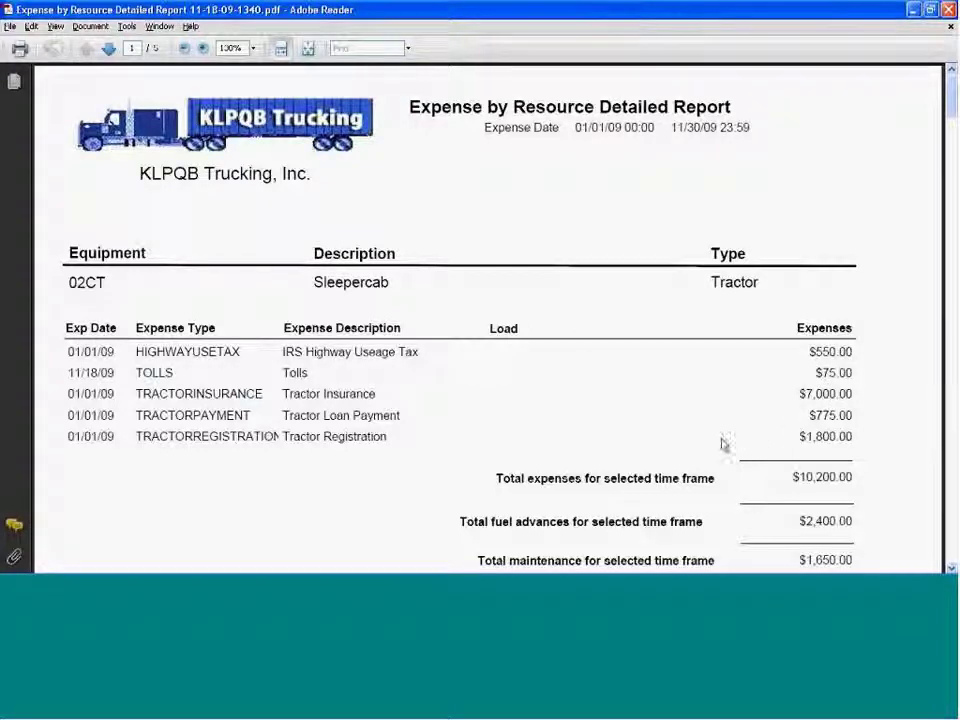
{"action": "scroll", "coordinate": [953, 100], "scroll_direction": "down", "scroll_amount": 1}
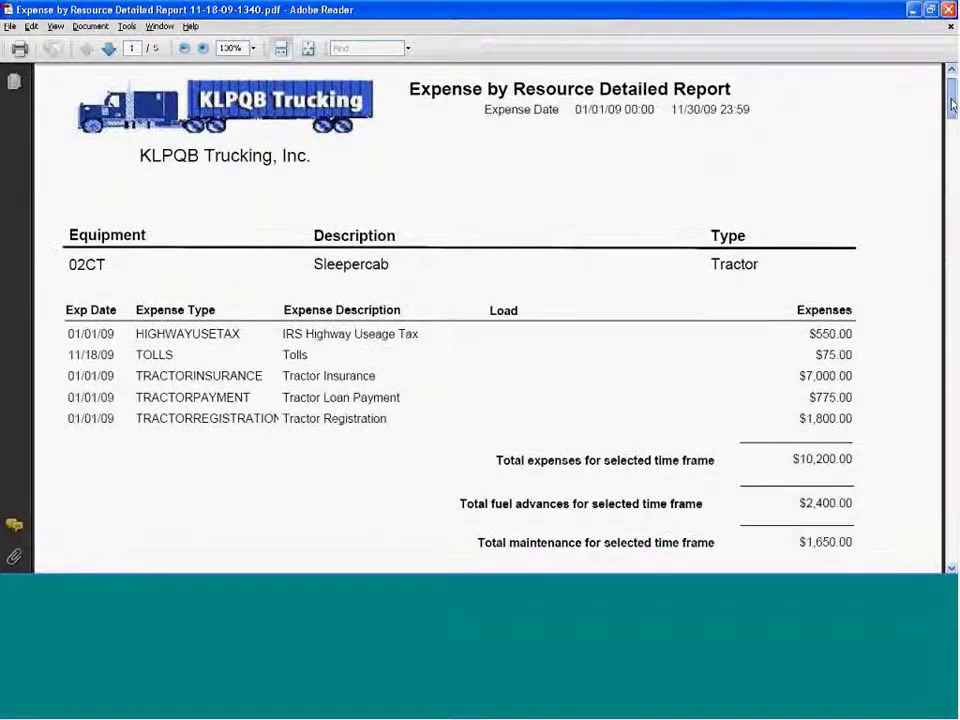
{"action": "scroll", "coordinate": [820, 330], "scroll_direction": "down", "scroll_amount": 5}
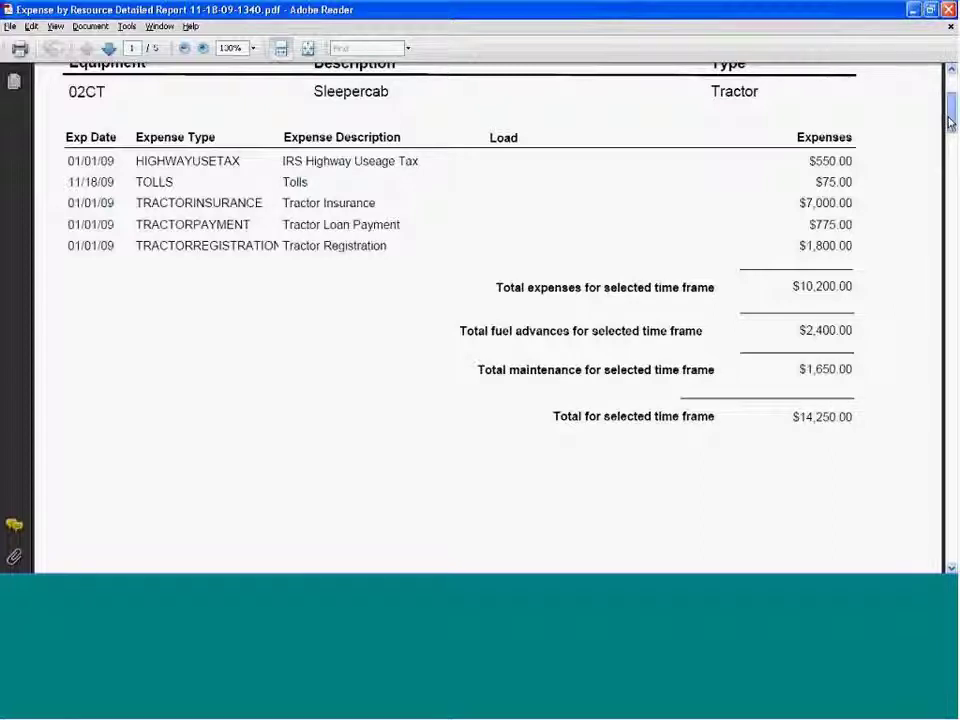
{"action": "left_click_drag", "start_coordinate": [951, 120], "coordinate": [951, 98]}
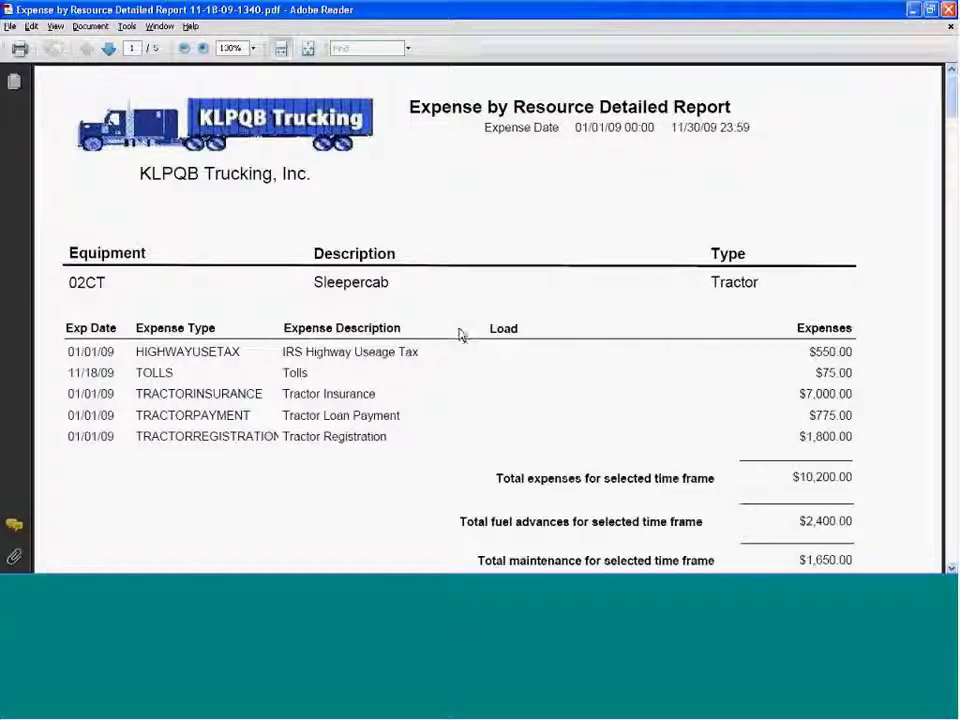
{"action": "left_click", "coordinate": [950, 27]}
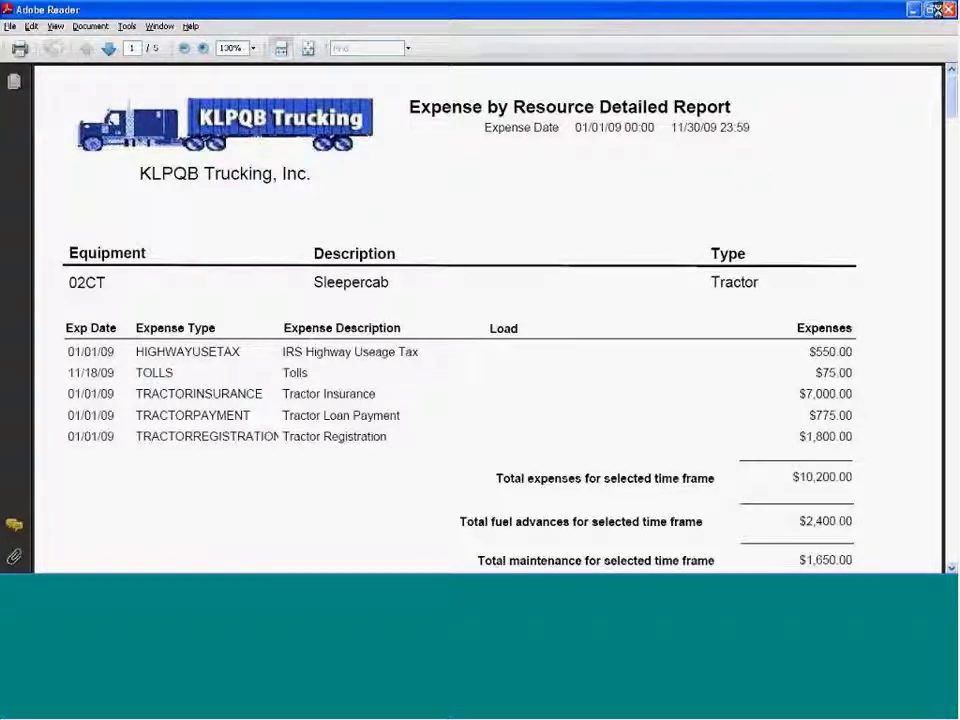
{"action": "left_click", "coordinate": [948, 9]}
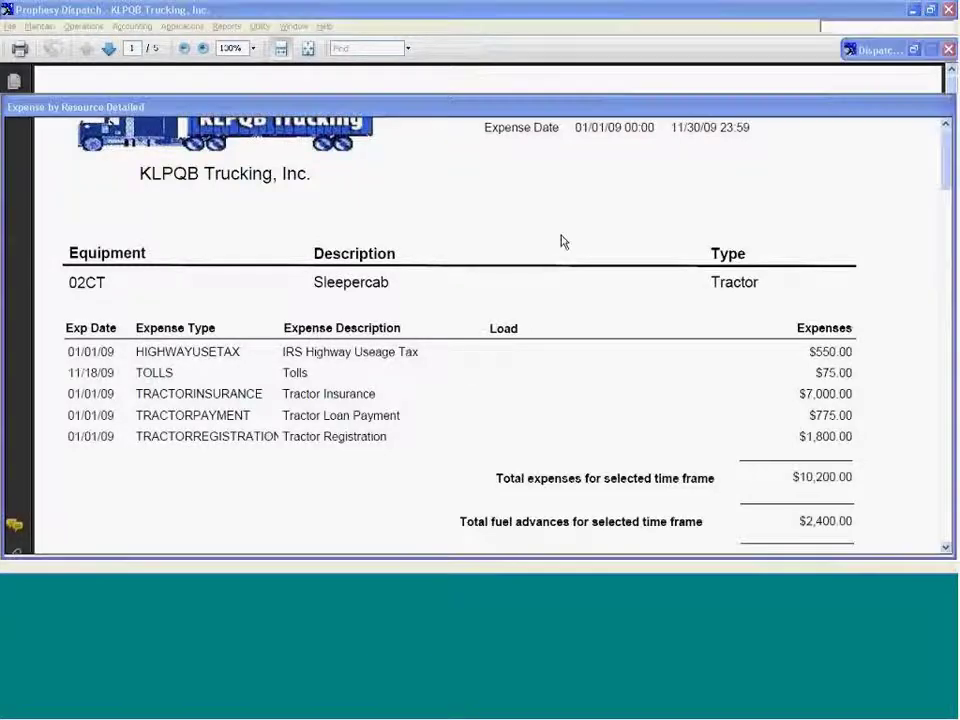
{"action": "left_click", "coordinate": [296, 80]}
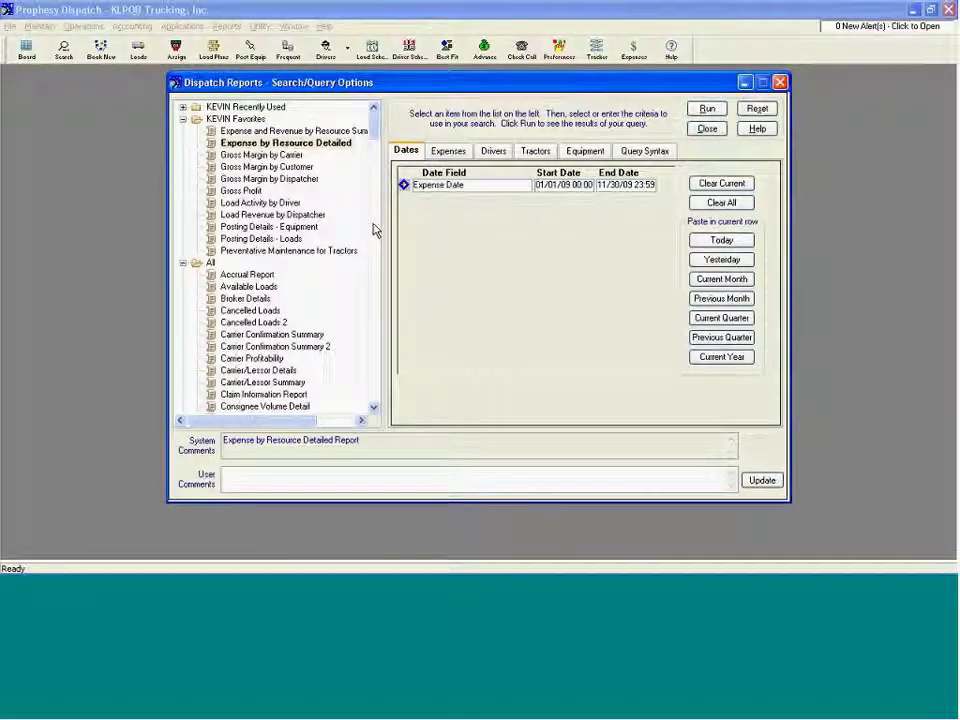
Step: Run the Load Revenue/Payment Line Haul Analysis by Customer report with its existing trip finish dates, review it and close it
{"action": "left_click_drag", "start_coordinate": [375, 133], "coordinate": [374, 306]}
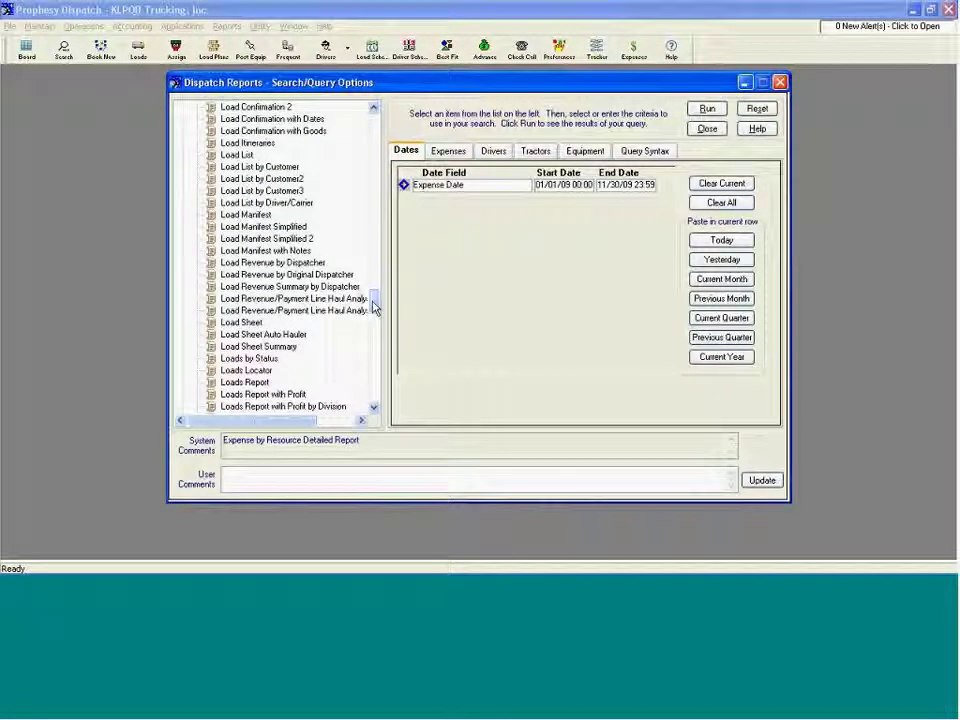
{"action": "left_click", "coordinate": [333, 298]}
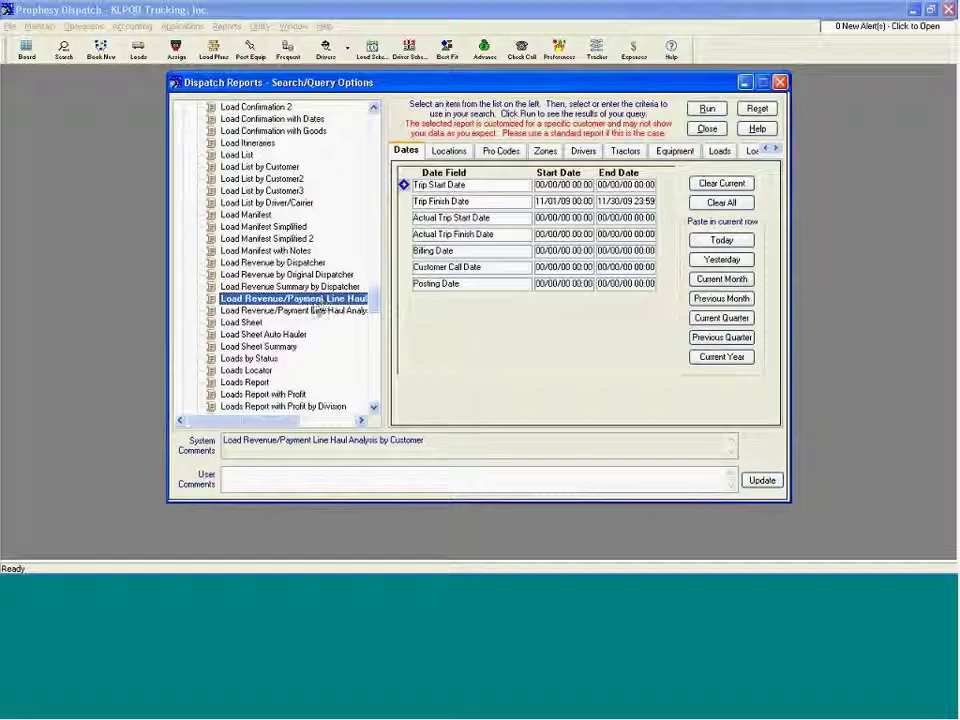
{"action": "mouse_move", "coordinate": [274, 420]}
{"action": "left_mouse_down"}
{"action": "mouse_move", "coordinate": [333, 420]}
{"action": "mouse_move", "coordinate": [276, 421]}
{"action": "left_mouse_up"}
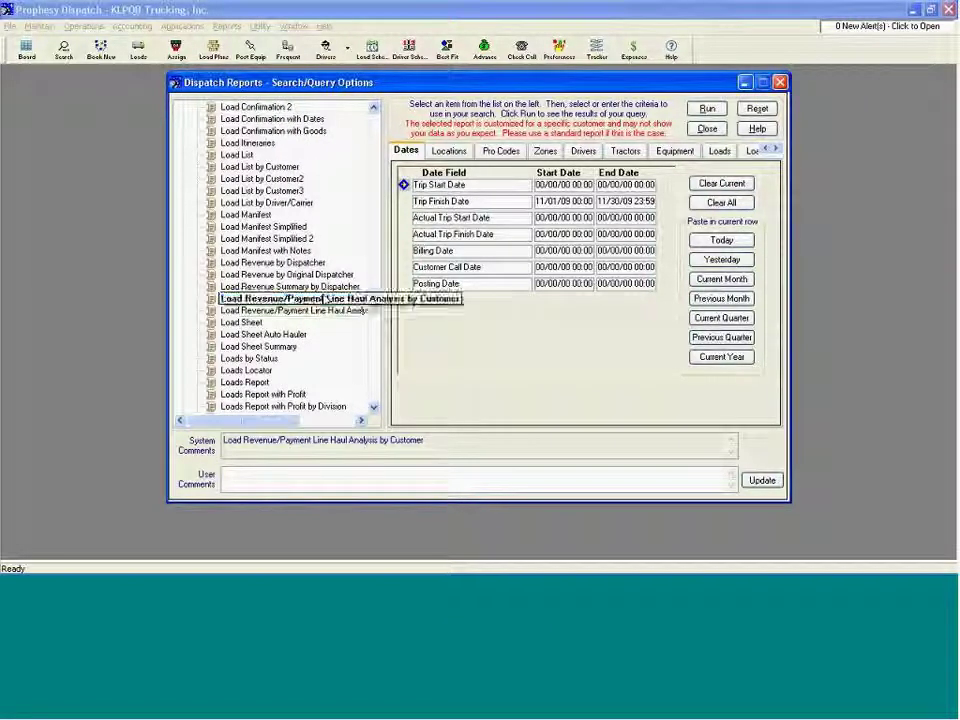
{"action": "left_click", "coordinate": [706, 108]}
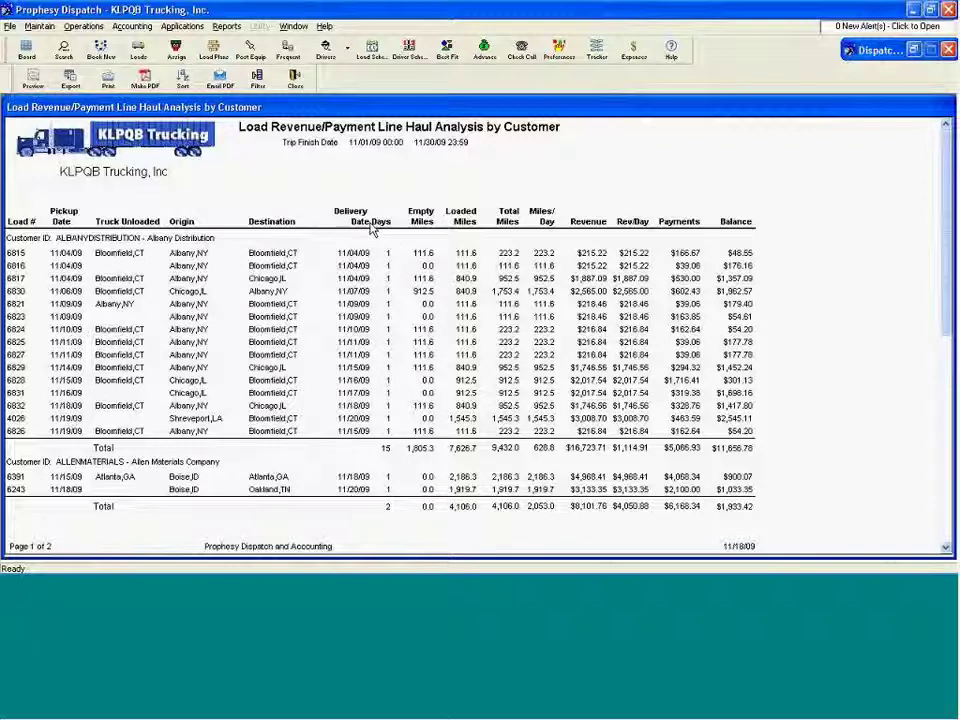
{"action": "left_click", "coordinate": [295, 80]}
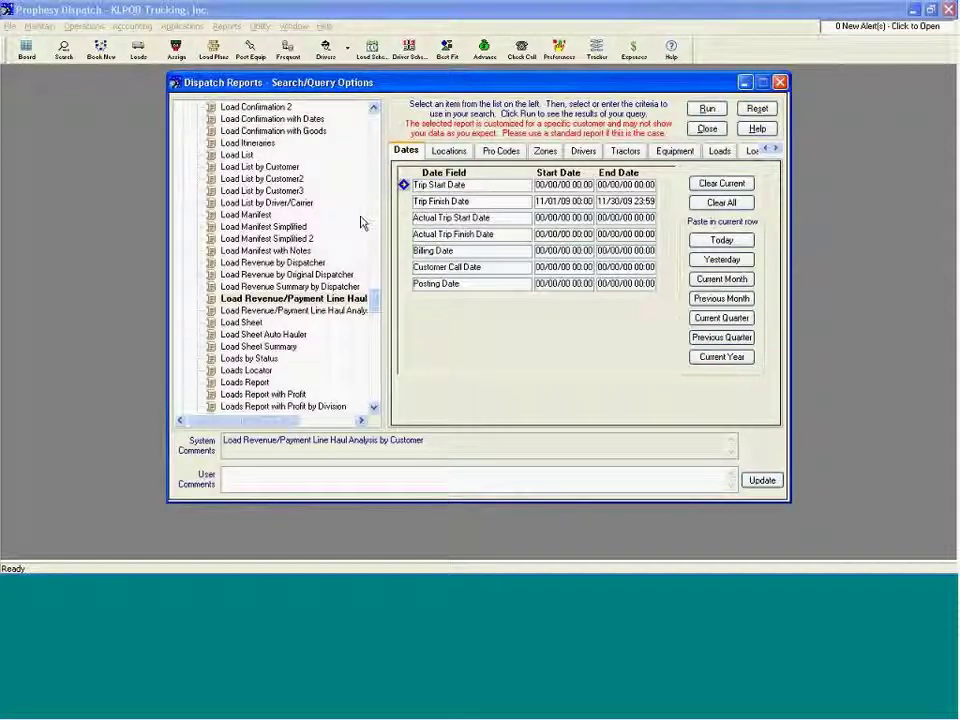
Step: Close the report options, review the FUELSURCHARGE revenue type's settings, and close the revenue type record
{"action": "left_click", "coordinate": [784, 84]}
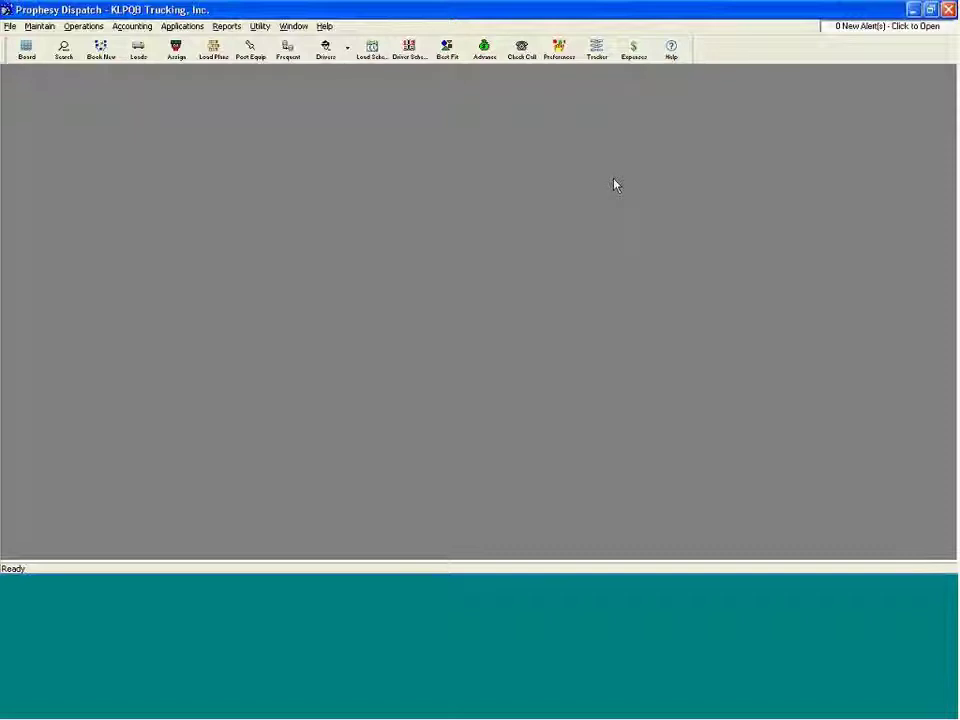
{"action": "left_click", "coordinate": [41, 26]}
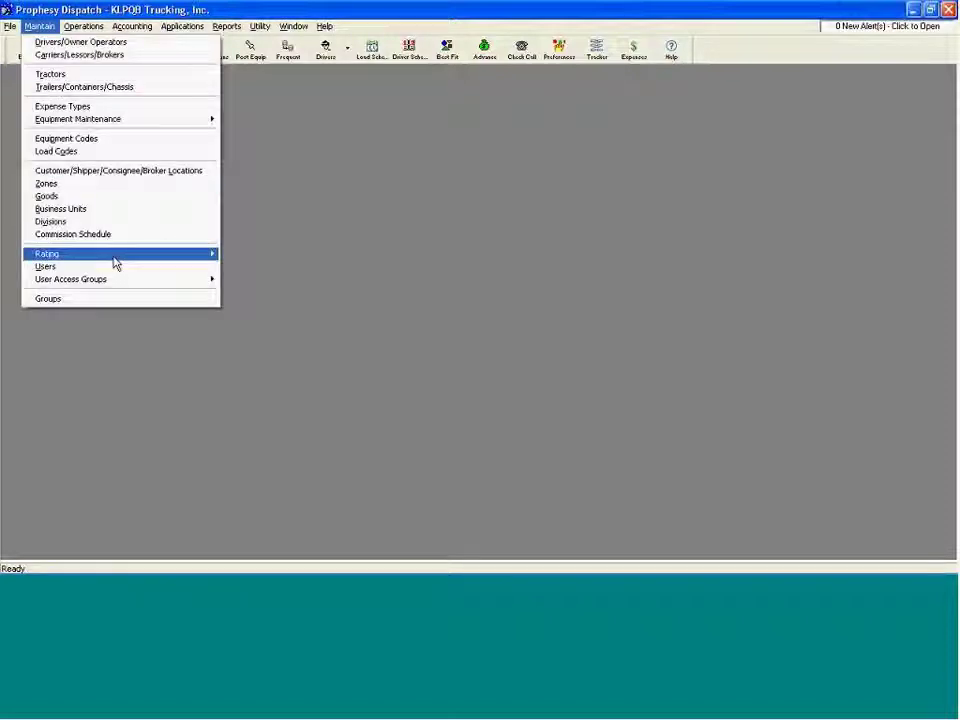
{"action": "mouse_move", "coordinate": [178, 257]}
{"action": "left_click", "coordinate": [252, 266]}
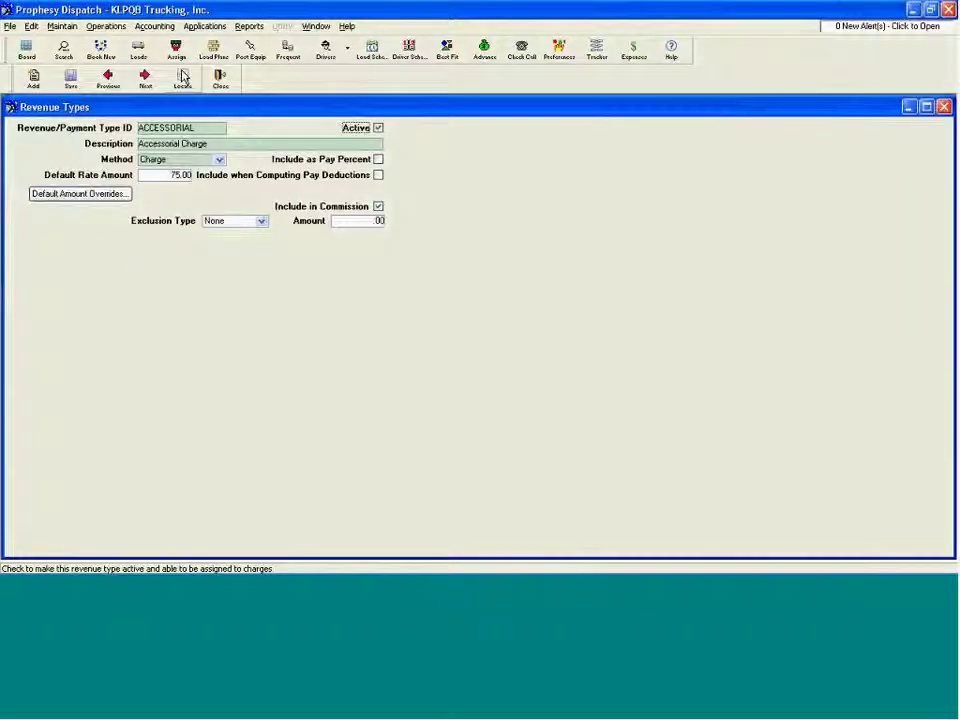
{"action": "left_click", "coordinate": [182, 80]}
{"action": "type", "text": "fu"}
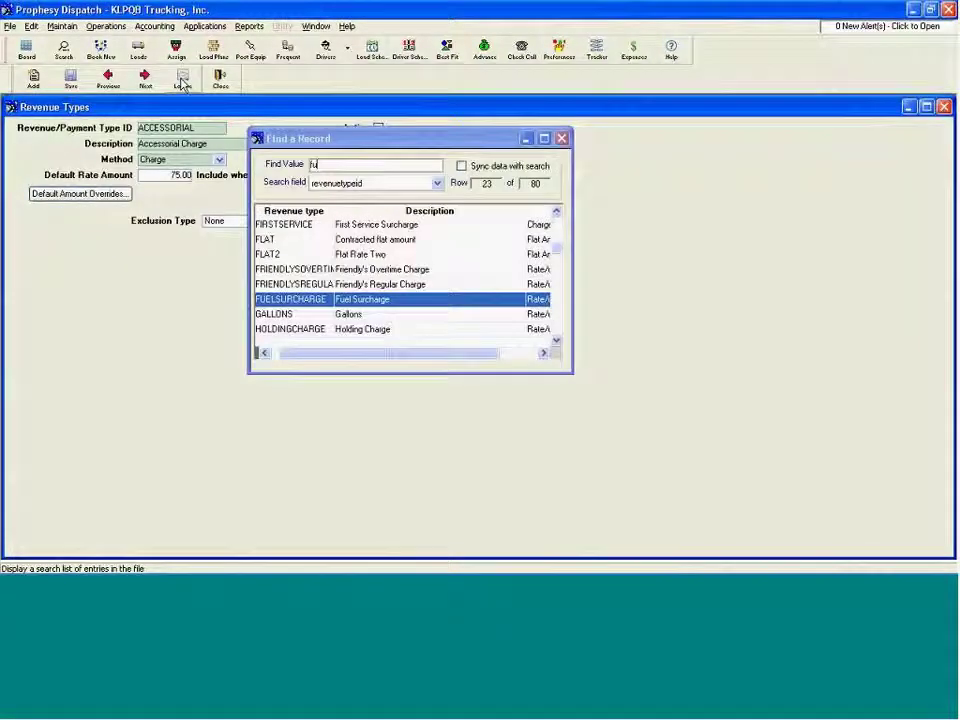
{"action": "double_click", "coordinate": [375, 302]}
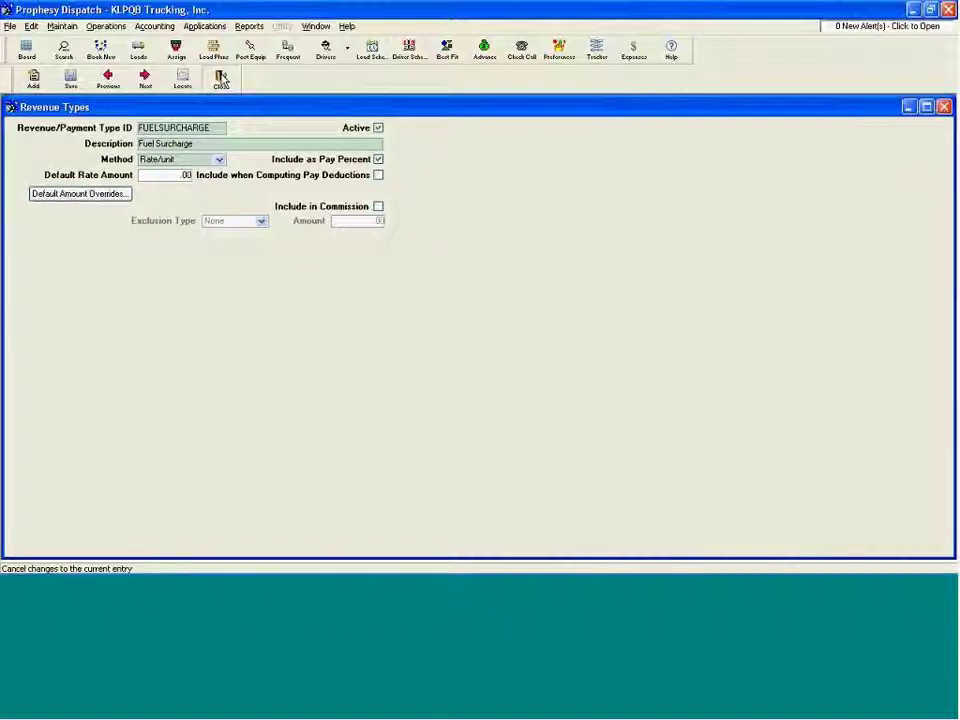
{"action": "left_click", "coordinate": [221, 79]}
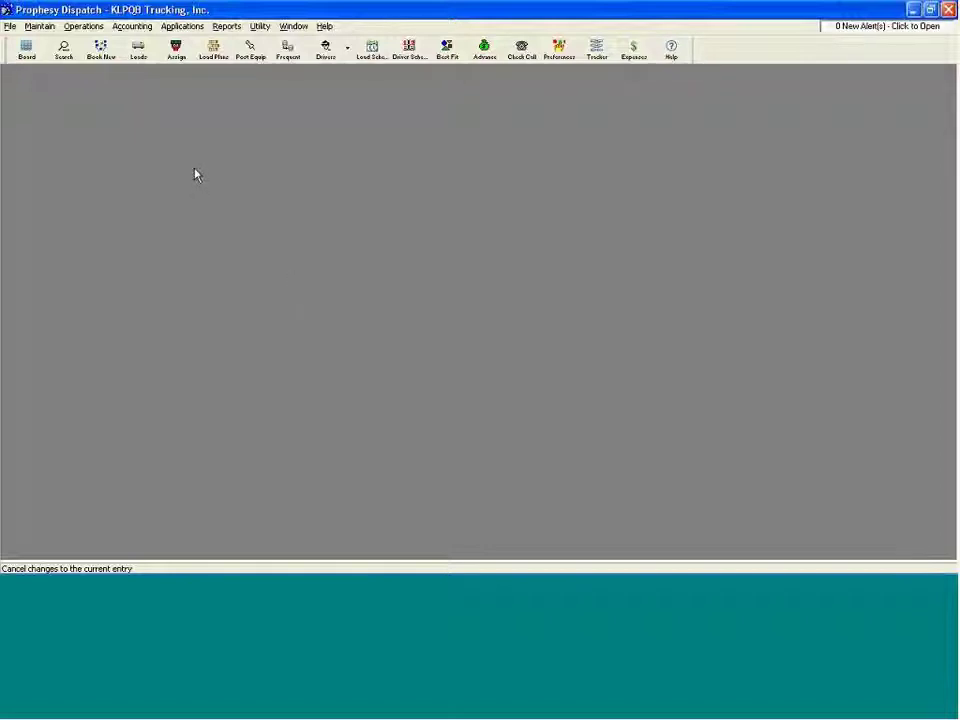
Step: Create and save a group called CompanyDrivers with Payroll Drivers as its member type
{"action": "left_click", "coordinate": [45, 33]}
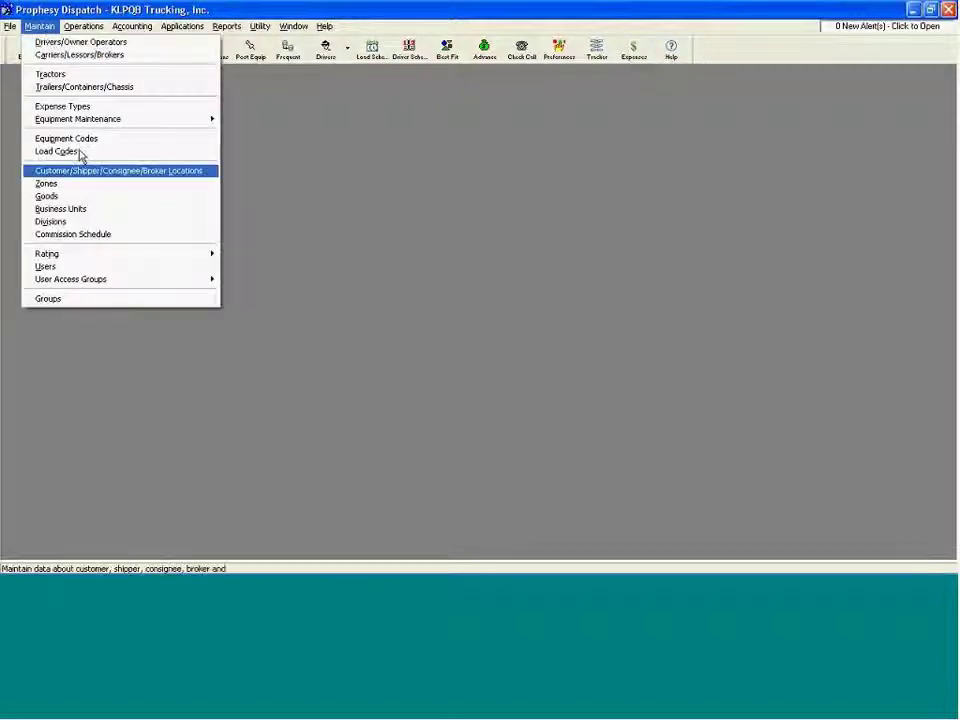
{"action": "left_click", "coordinate": [103, 298]}
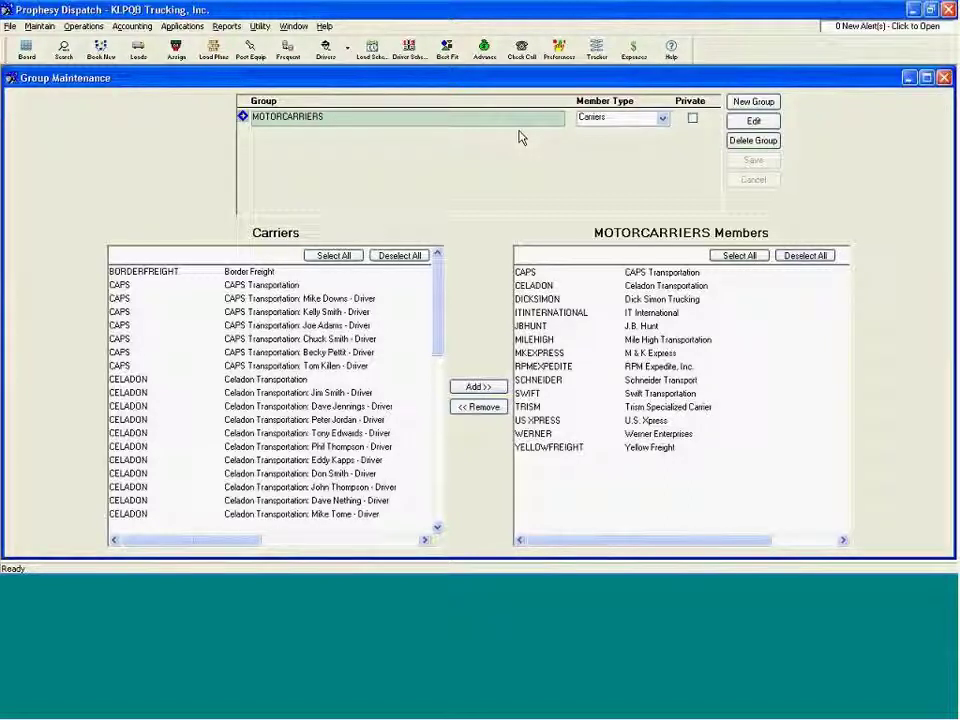
{"action": "left_click", "coordinate": [740, 103]}
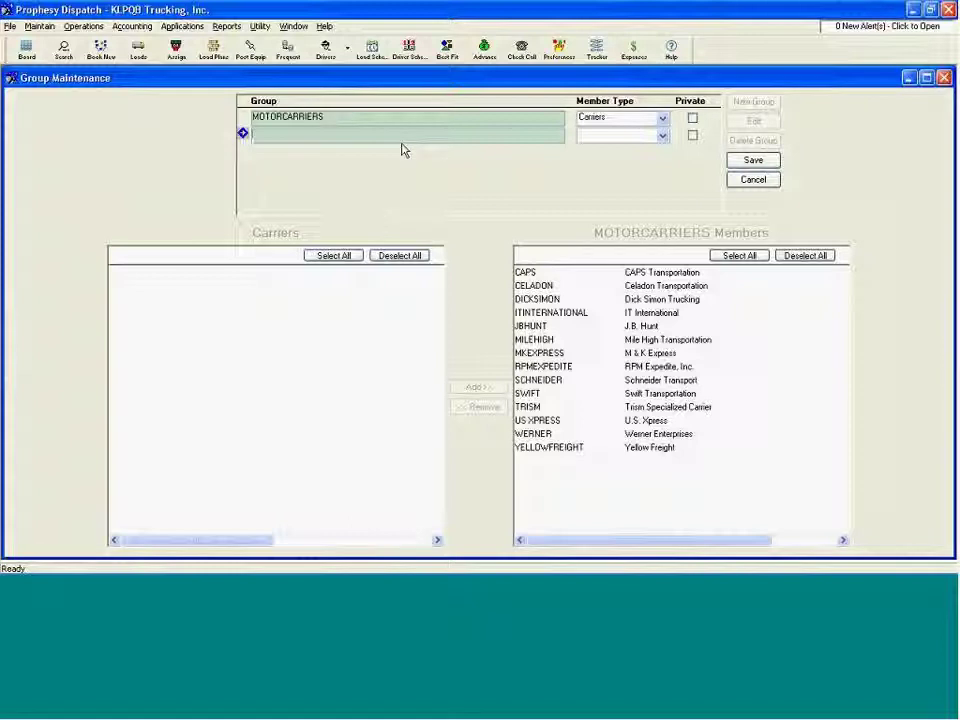
{"action": "type", "text": "CompanyDriv"}
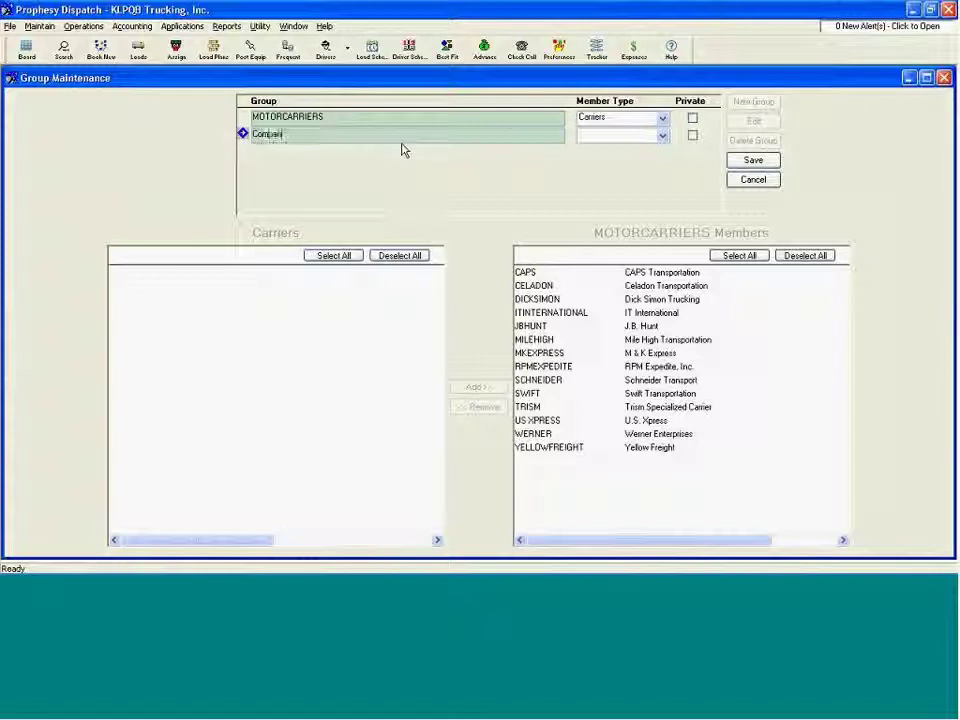
{"action": "type", "text": "ers"}
{"action": "key", "text": "Tab"}
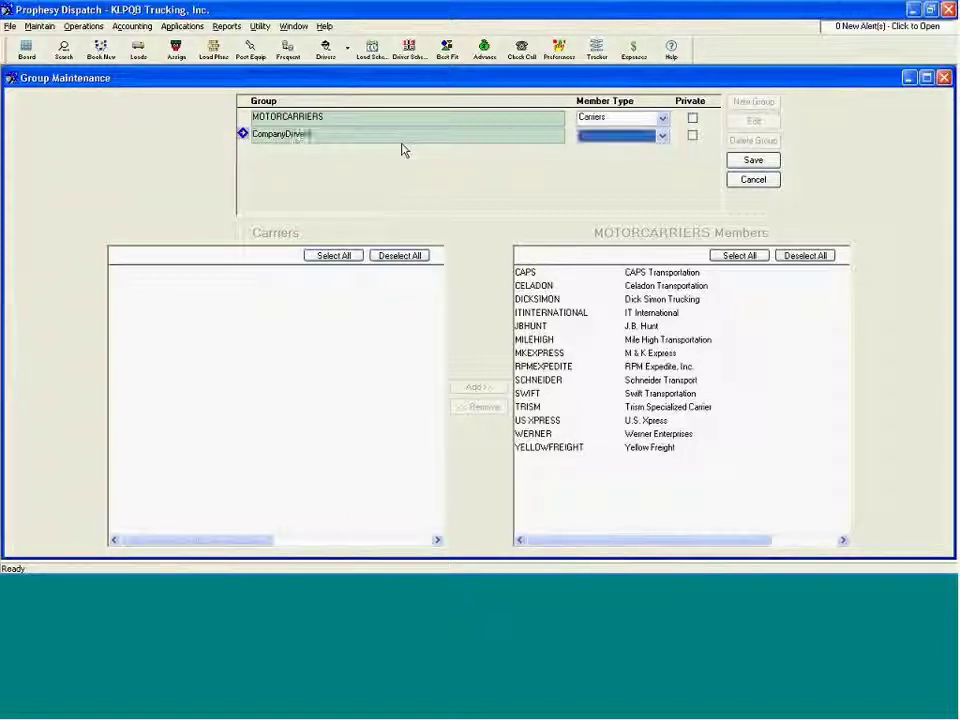
{"action": "left_click", "coordinate": [662, 136]}
{"action": "left_click", "coordinate": [634, 150]}
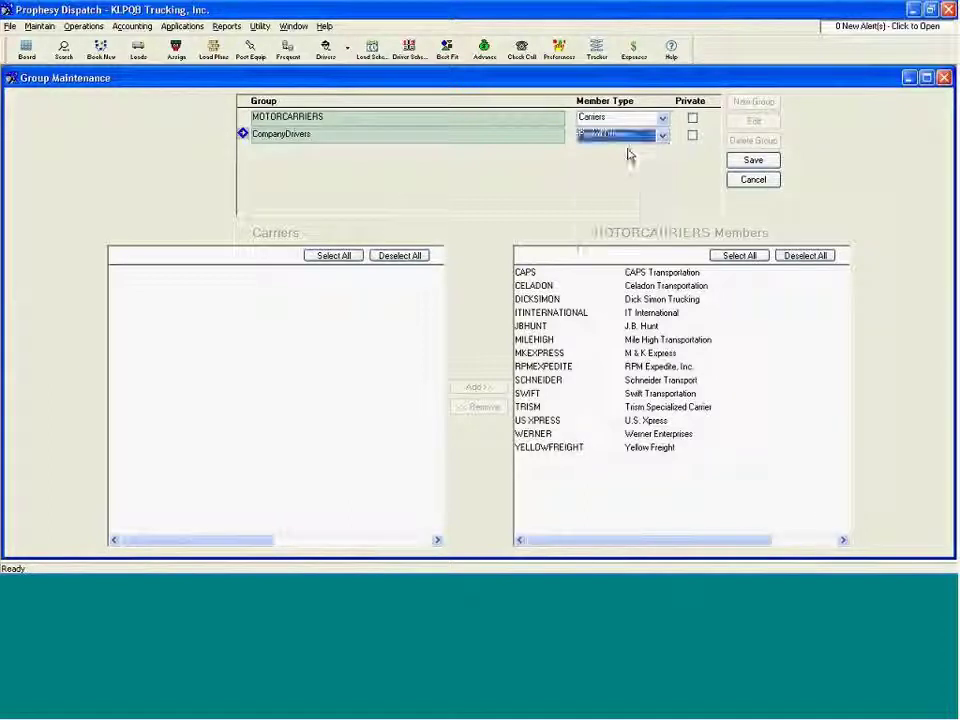
{"action": "left_click", "coordinate": [737, 163]}
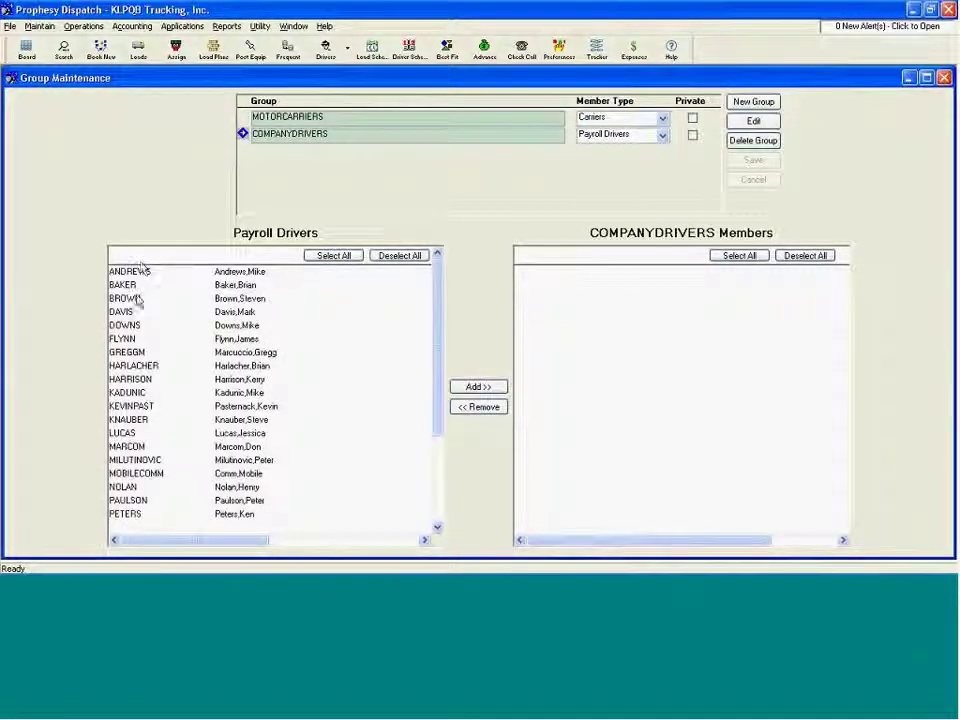
Step: Add all payroll drivers to the COMPANYDRIVERS group and close group maintenance
{"action": "left_click_drag", "start_coordinate": [435, 424], "coordinate": [437, 349]}
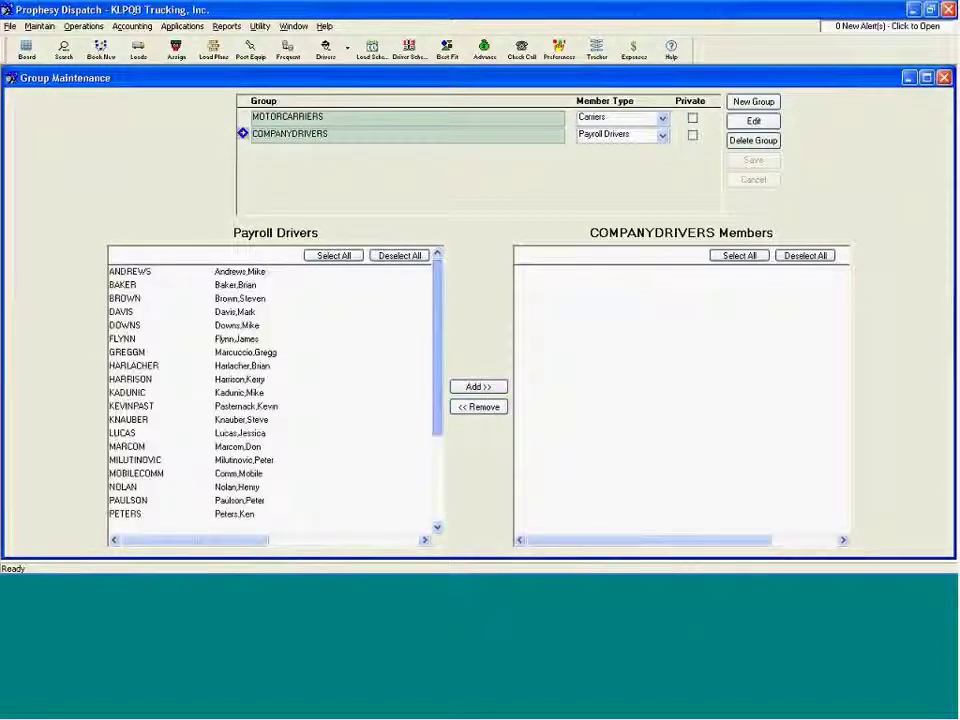
{"action": "left_click", "coordinate": [331, 256]}
{"action": "left_click", "coordinate": [468, 387]}
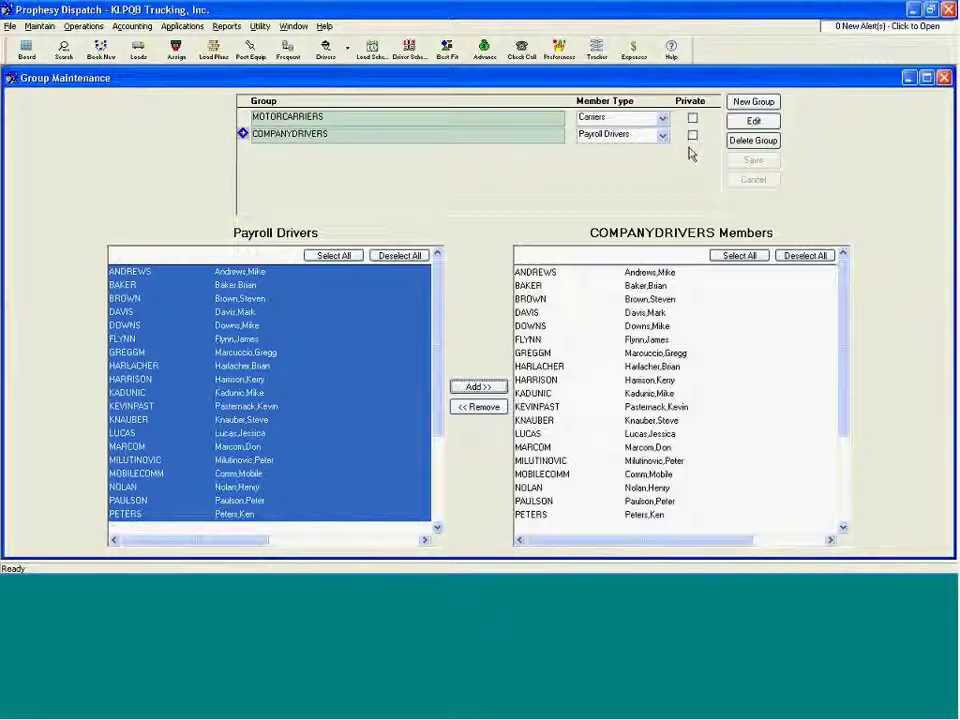
{"action": "left_click", "coordinate": [942, 79]}
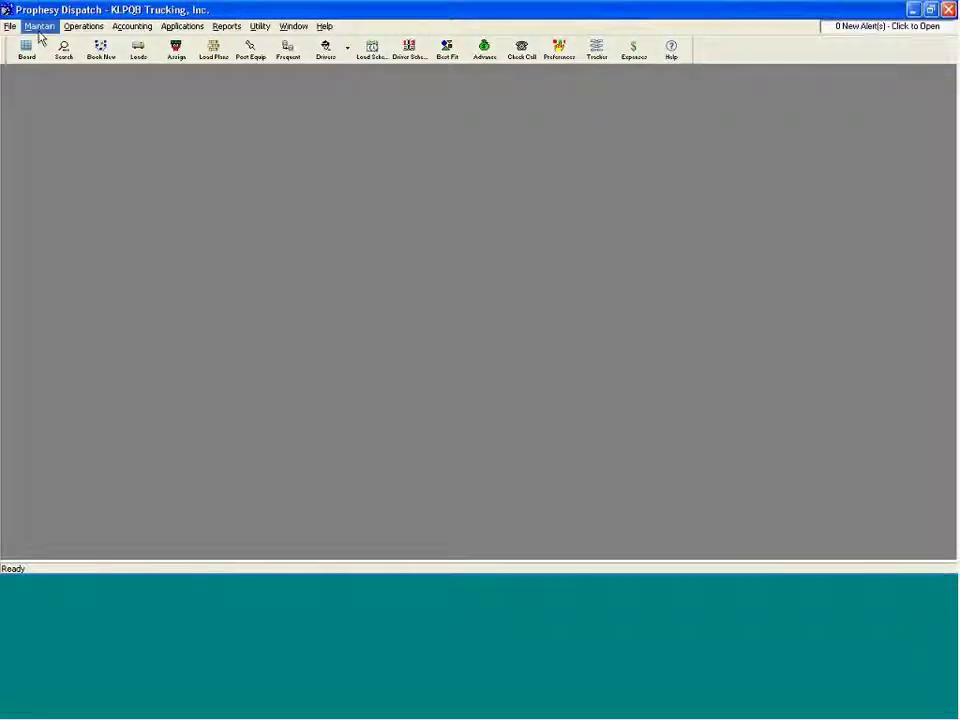
Step: Reopen group maintenance, review the COMPANYDRIVERS group's members, and close it again
{"action": "left_click", "coordinate": [40, 27]}
{"action": "left_click", "coordinate": [113, 304]}
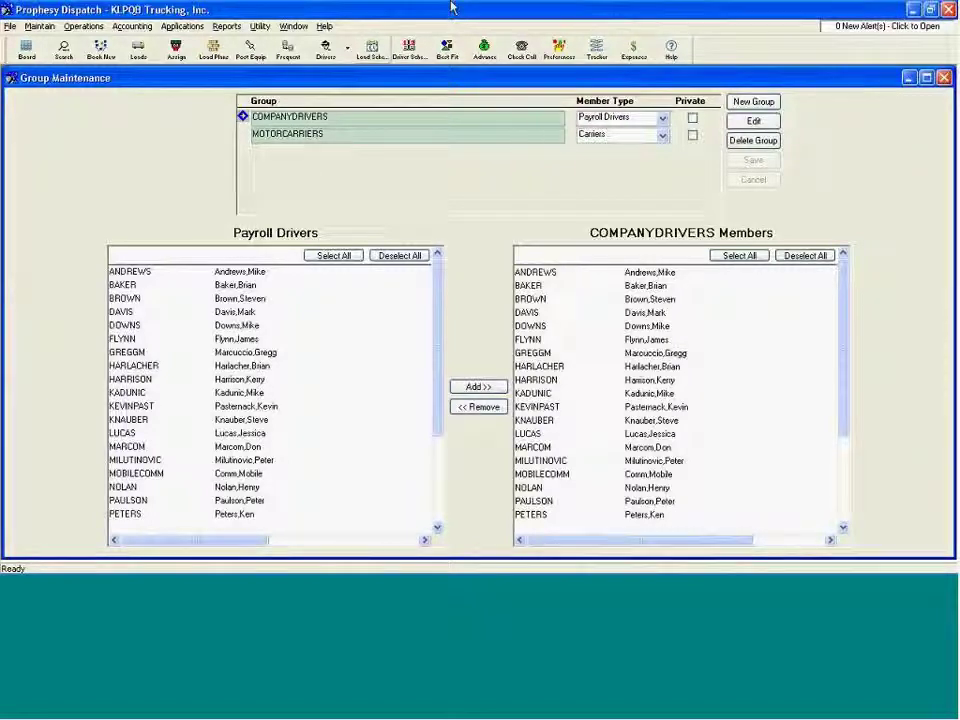
{"action": "left_click", "coordinate": [944, 78]}
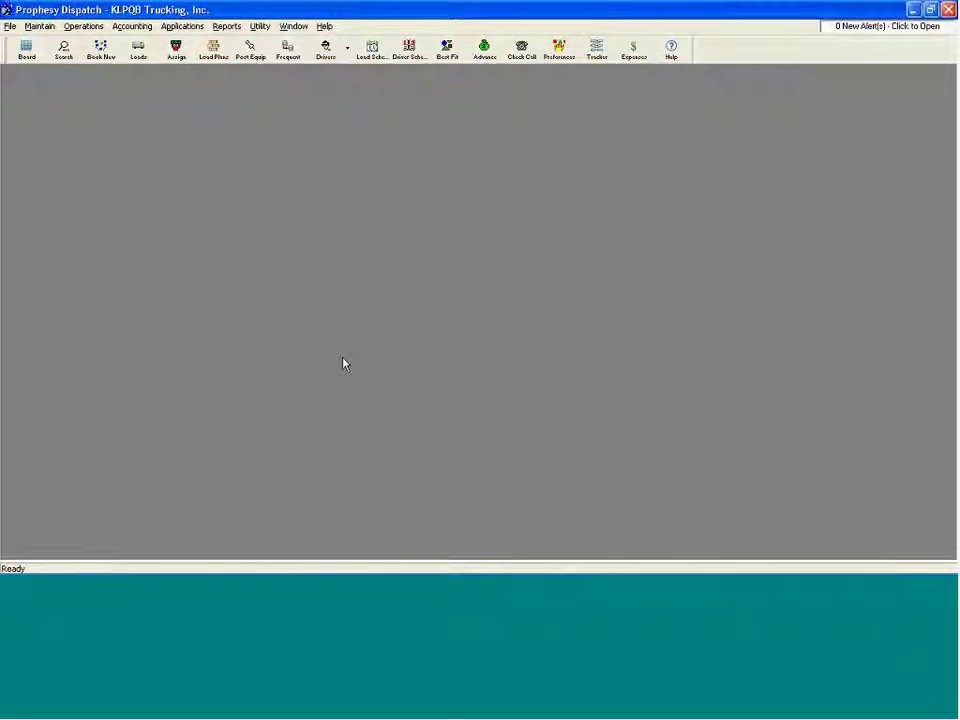
Step: Start a new email from Dispatch and address it to the COMPANYDRIVERS group
{"action": "left_click", "coordinate": [259, 27]}
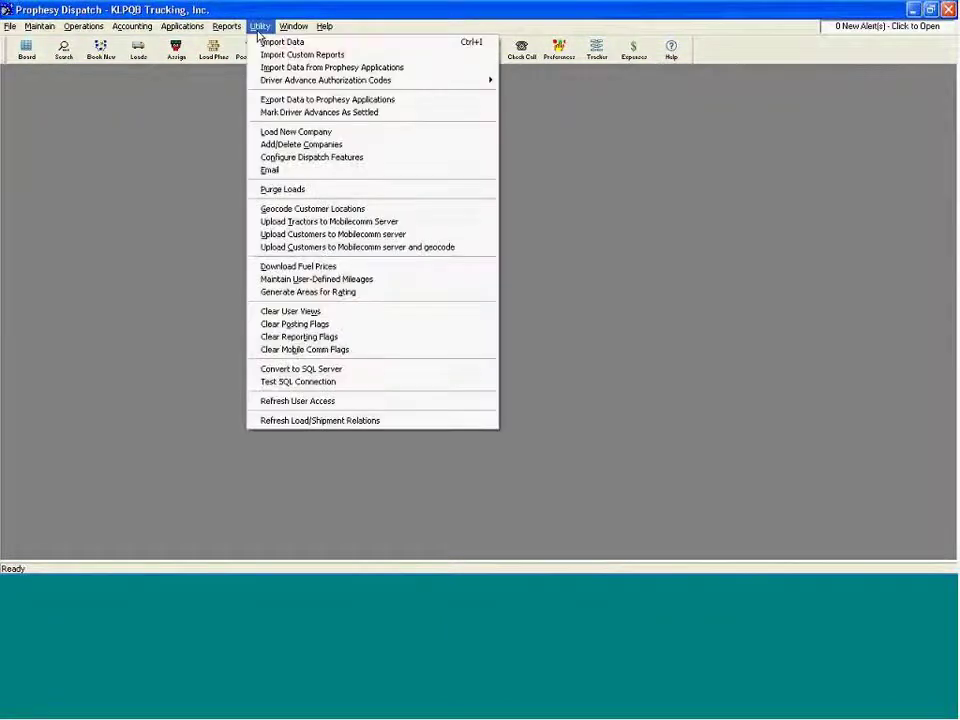
{"action": "left_click", "coordinate": [293, 172]}
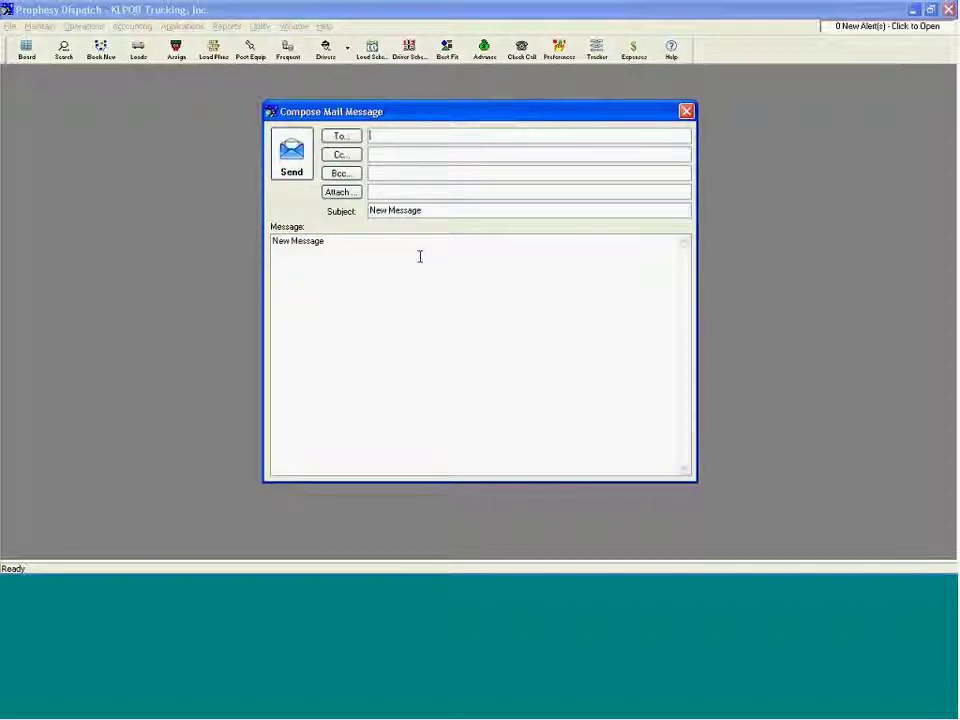
{"action": "left_click", "coordinate": [342, 137]}
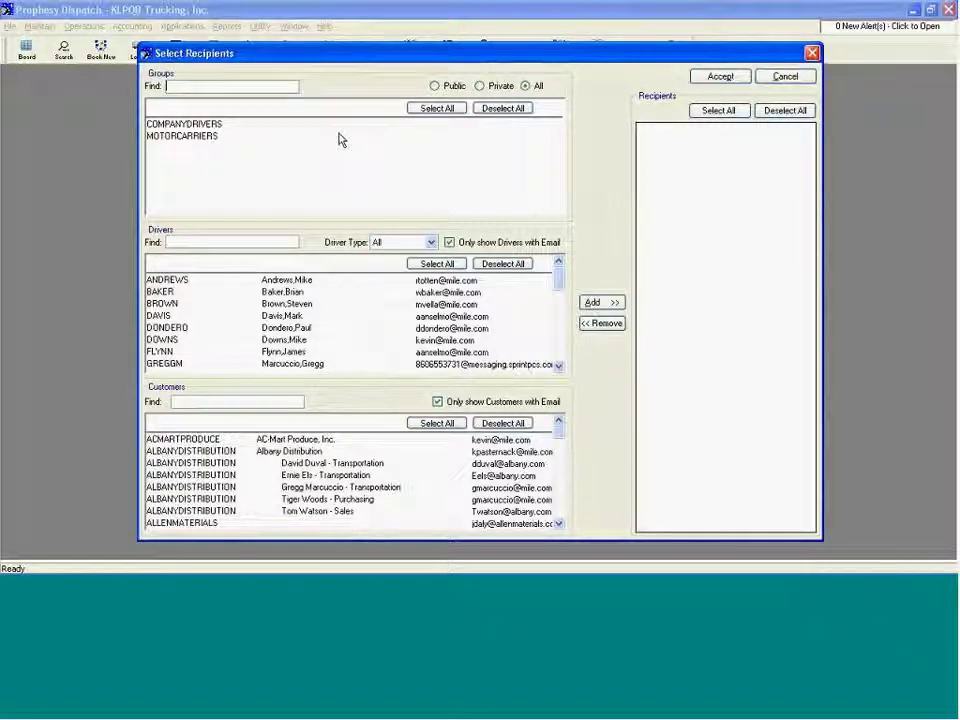
{"action": "left_click", "coordinate": [213, 125]}
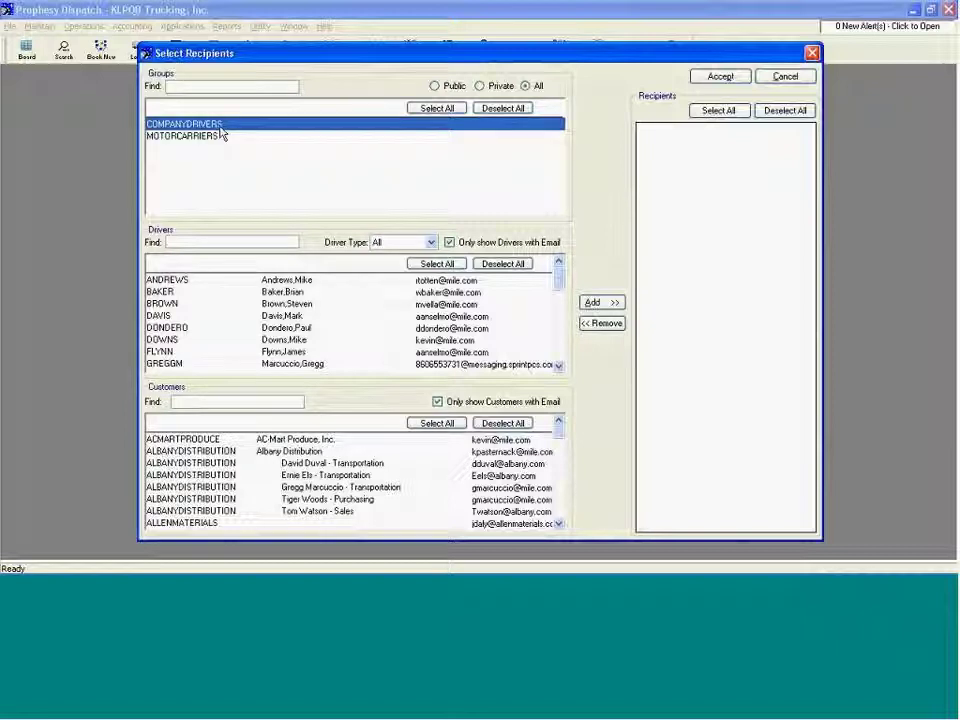
{"action": "double_click", "coordinate": [213, 125]}
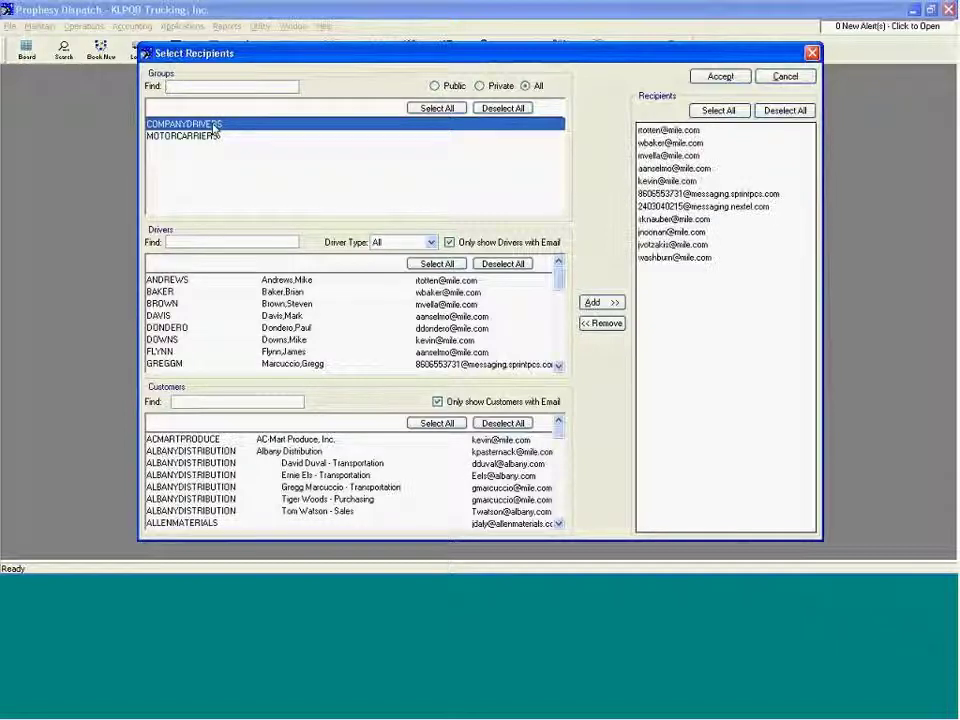
{"action": "left_click", "coordinate": [713, 82]}
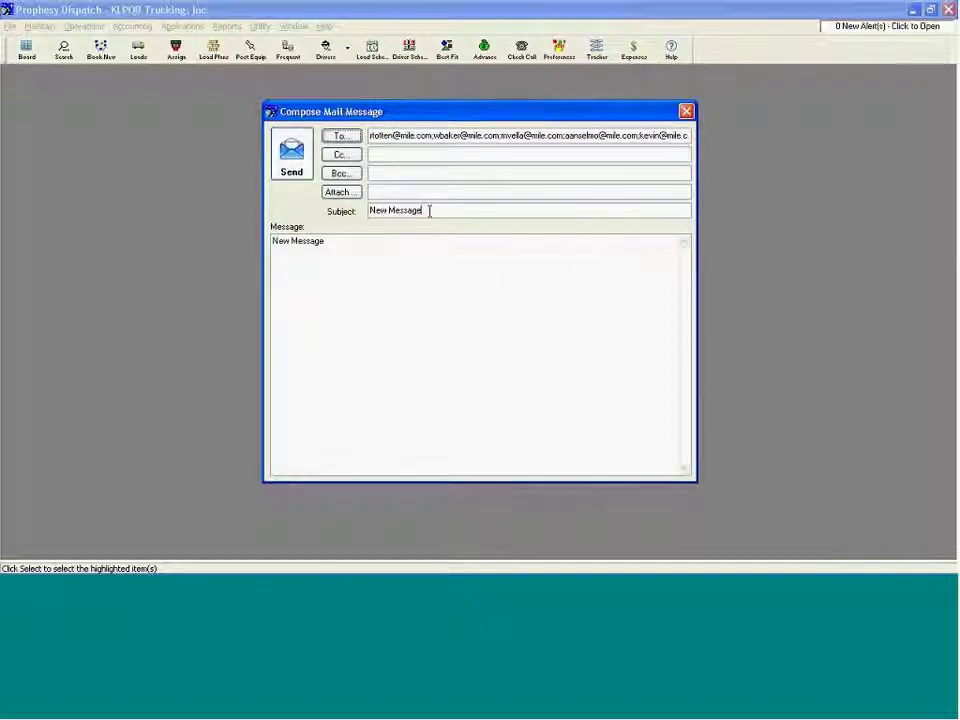
Step: Set the email subject to "Driver Meeting" and clear the default message text
{"action": "left_click_drag", "start_coordinate": [432, 214], "coordinate": [358, 219]}
{"action": "type", "text": "Driver Meeting"}
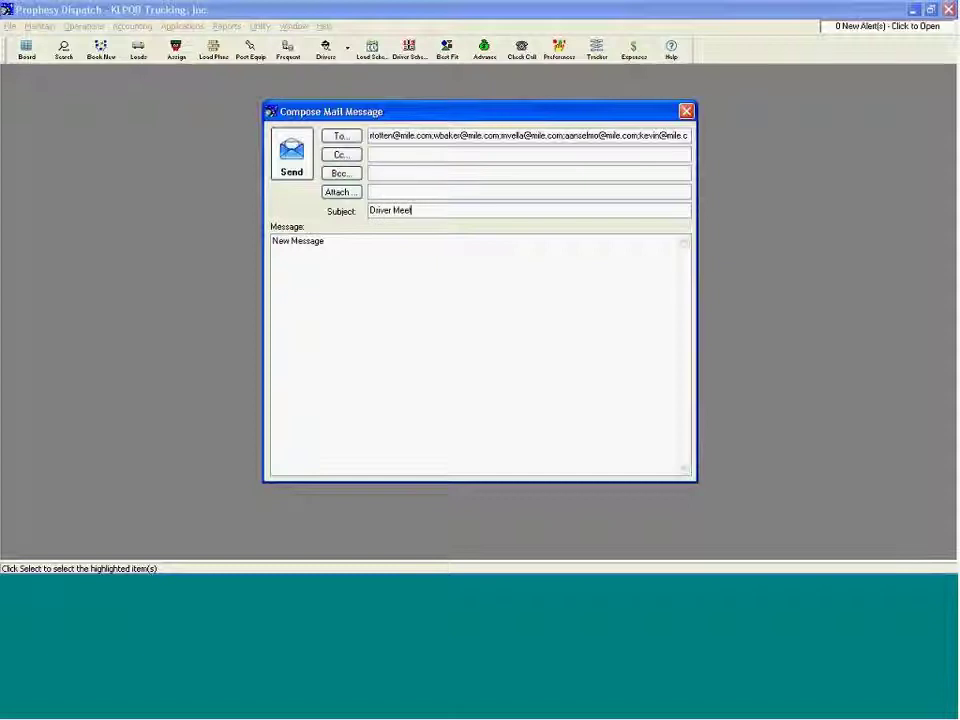
{"action": "key", "text": "Tab"}
{"action": "key", "text": "Delete"}
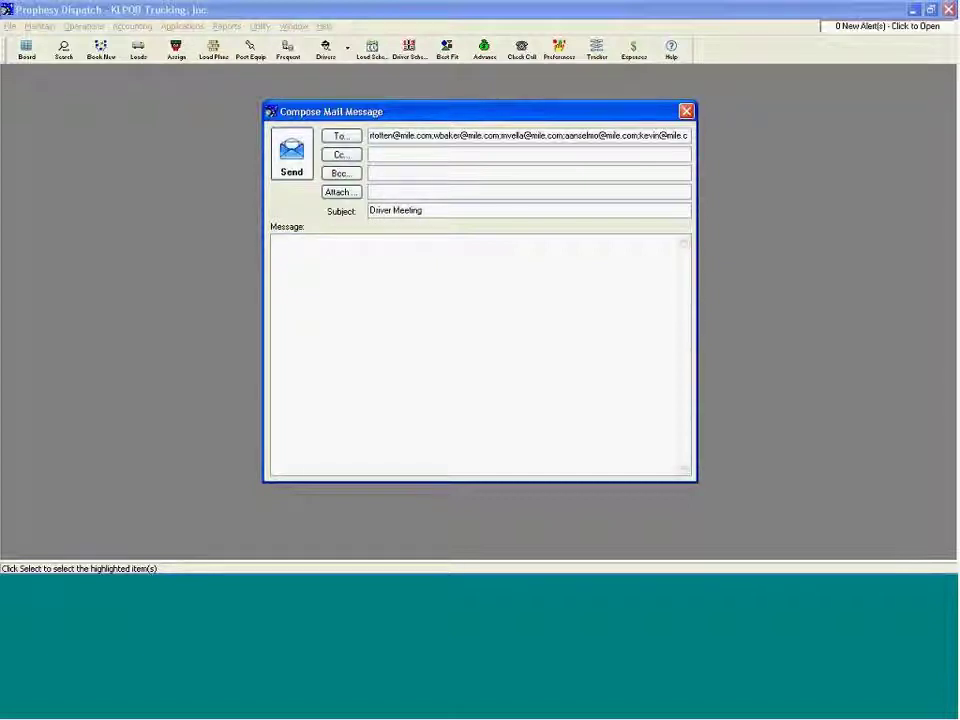
Step: Write that a company meeting is on Friday at 3:00 pm with attendees eligible to win a free IPOD Shuffle, and send the email through Outlook
{"action": "type", "text": "There will be a company meeting on"}
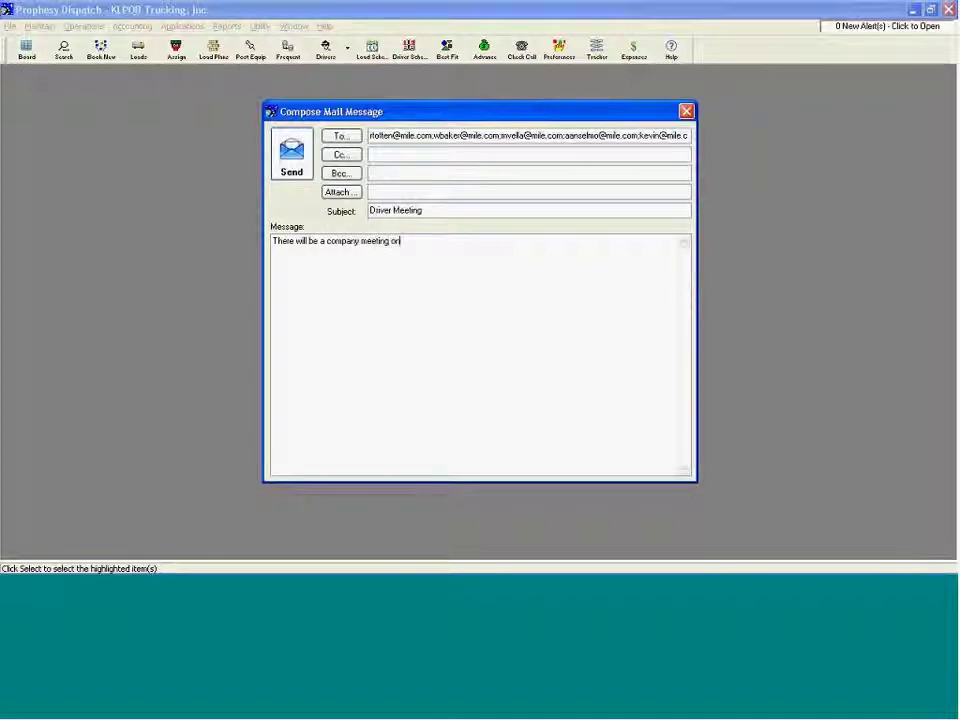
{"action": "type", "text": " Friday at"}
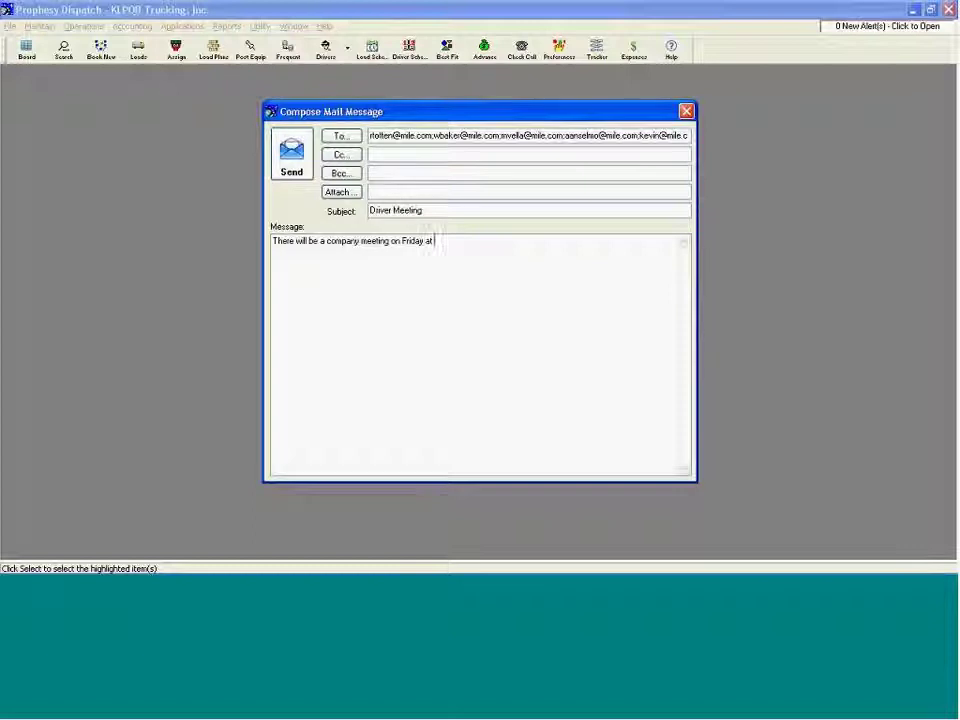
{"action": "type", "text": " 3:00 pm"}
{"action": "type", "text": ".  All at"}
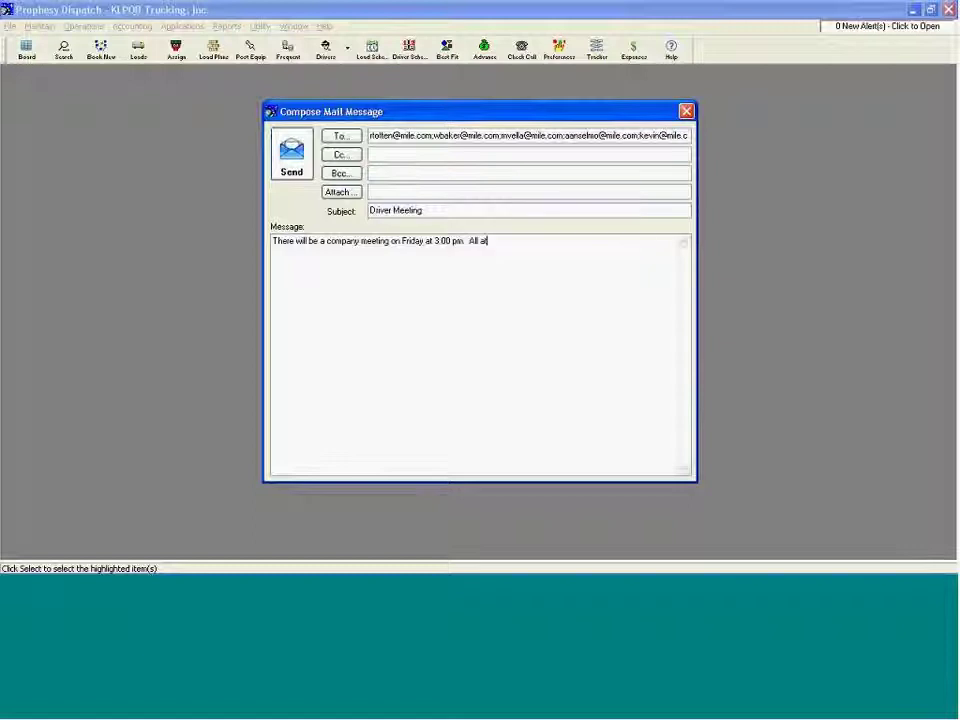
{"action": "type", "text": "tendee's will be elig"}
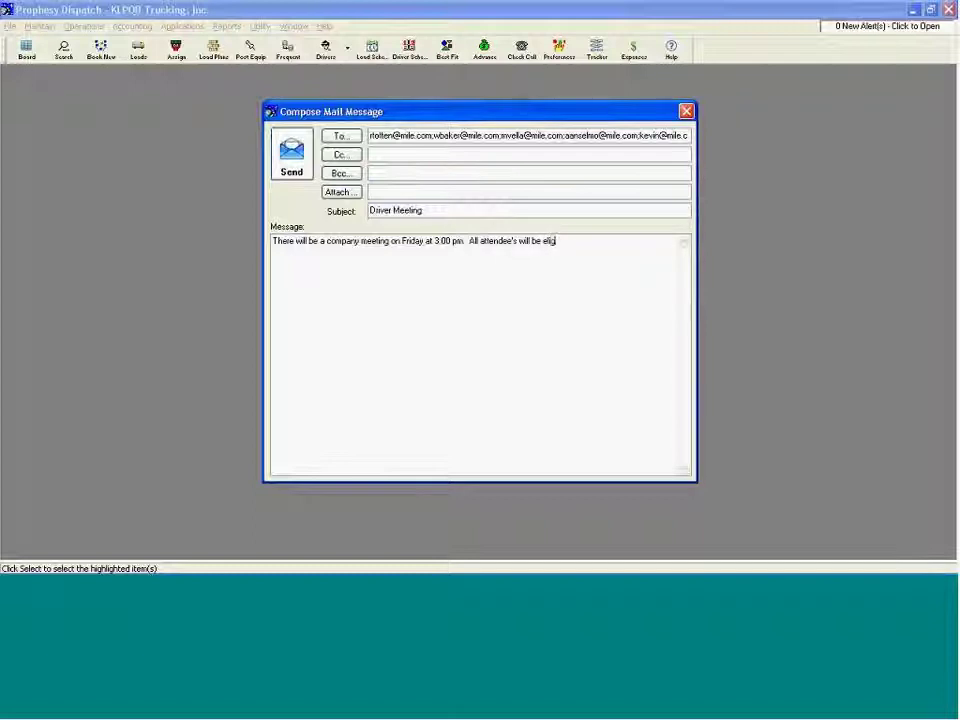
{"action": "type", "text": "able to win a free IPOD Shuffle!"}
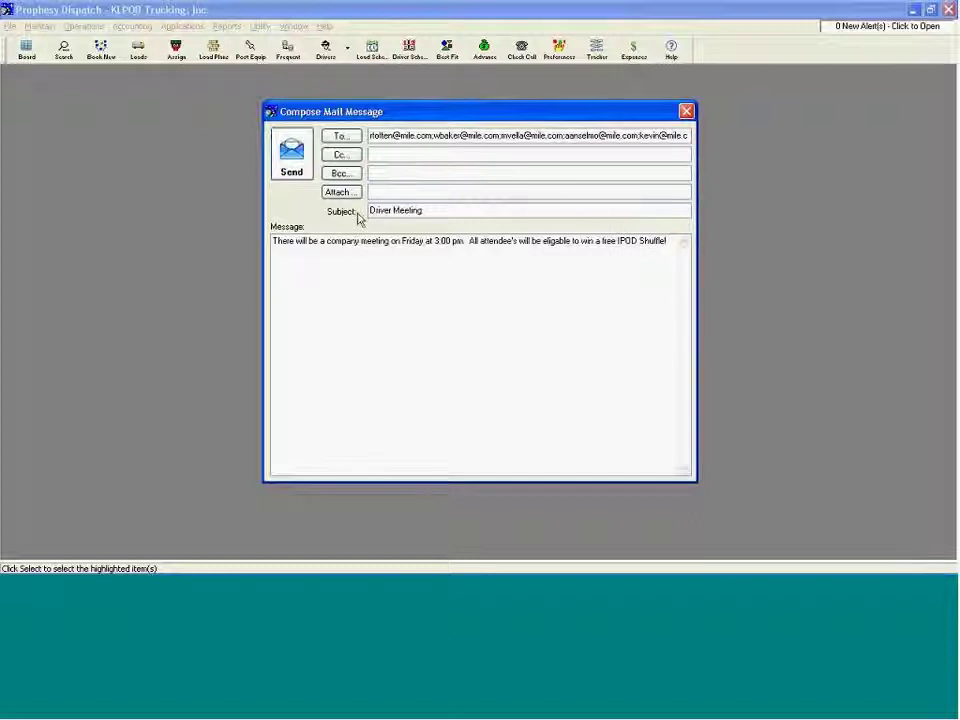
{"action": "left_click", "coordinate": [290, 155]}
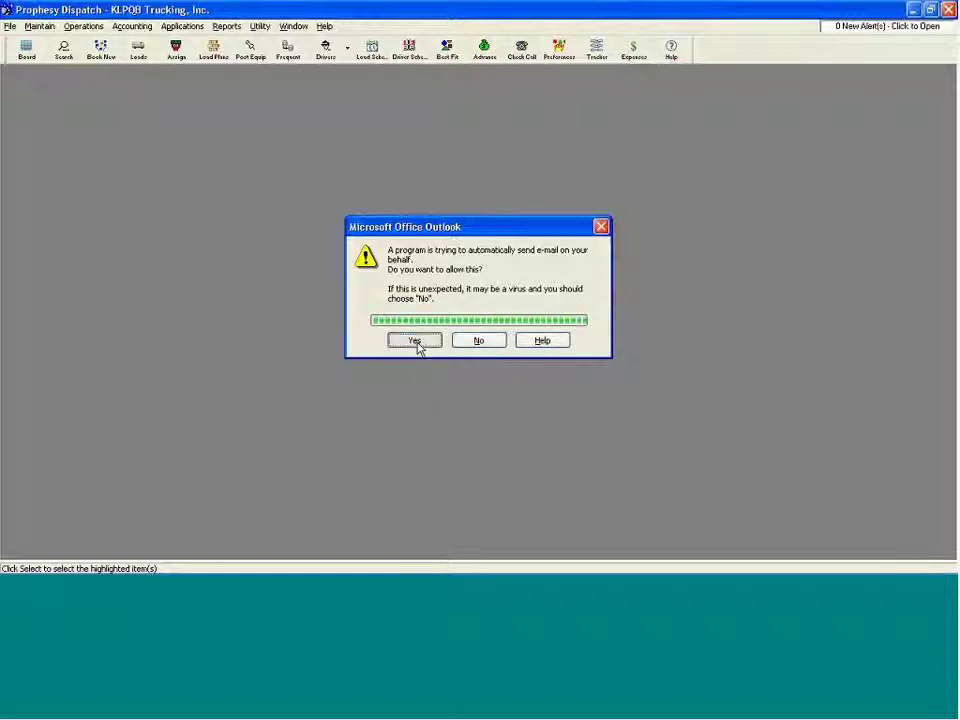
{"action": "left_click", "coordinate": [417, 342]}
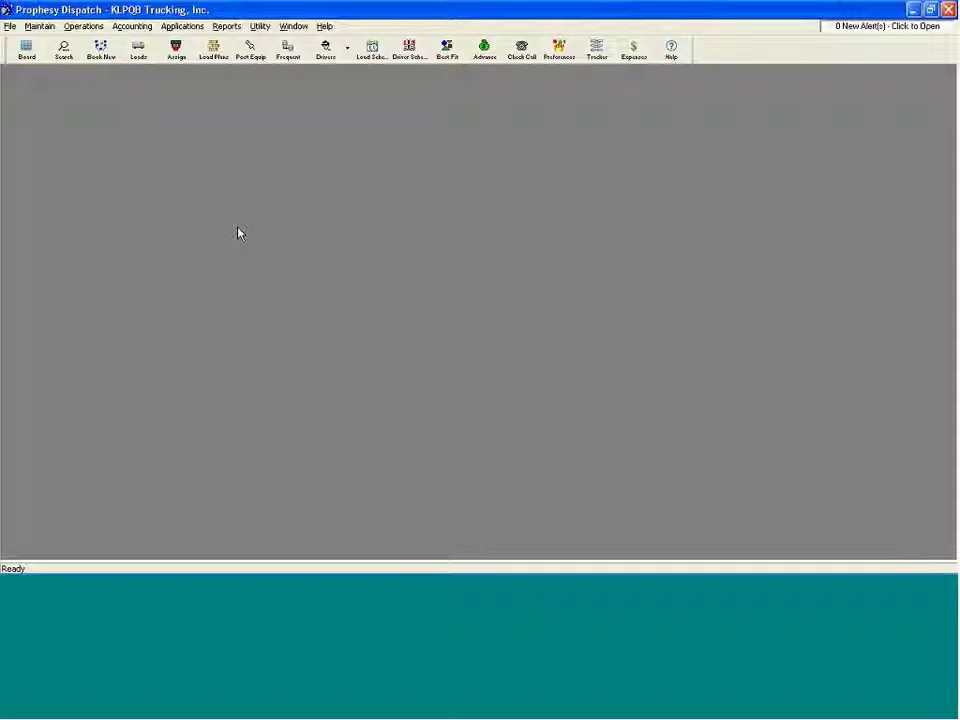
Step: List the assigned loads on the dispatch board and open the load sheet for the load from COLEMORGAN to ALLENMATERIALS
{"action": "left_click", "coordinate": [28, 52]}
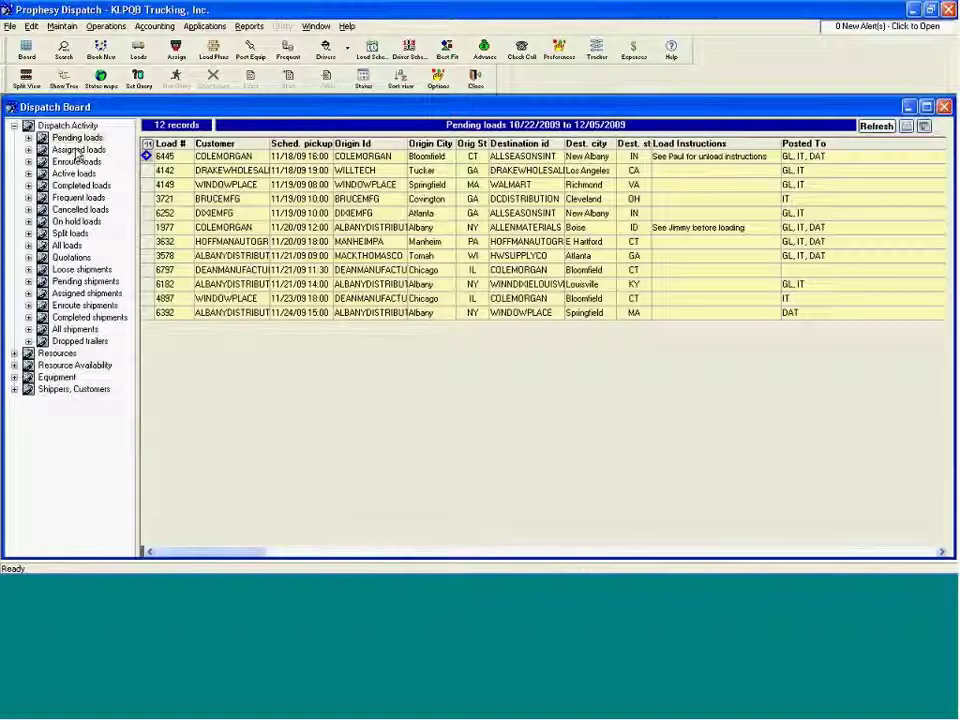
{"action": "left_click", "coordinate": [78, 149]}
{"action": "left_click", "coordinate": [373, 216]}
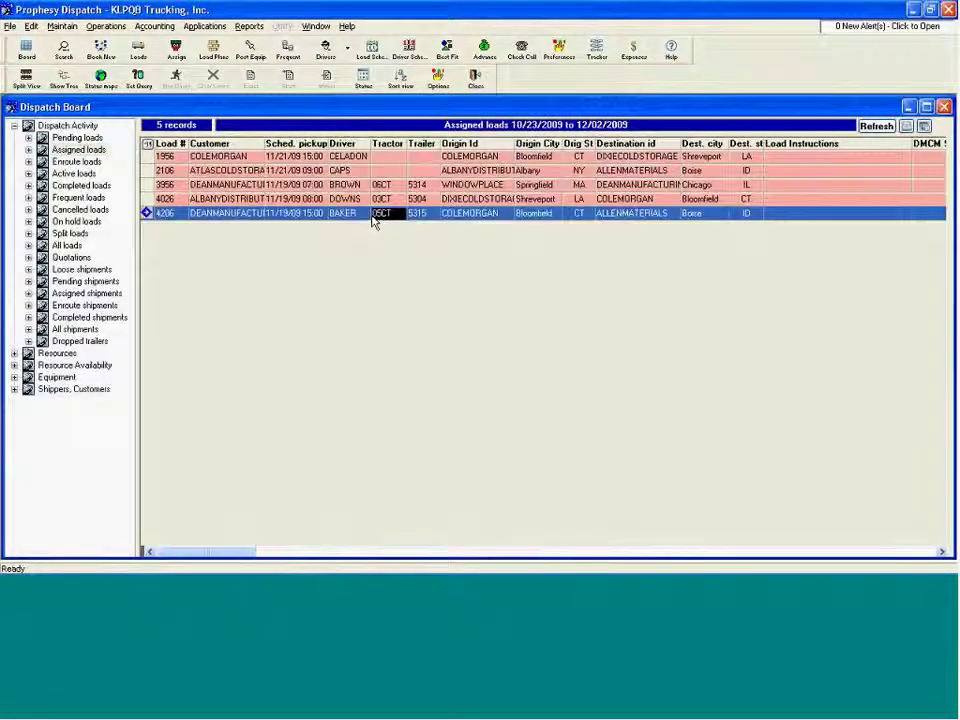
{"action": "right_click", "coordinate": [371, 216]}
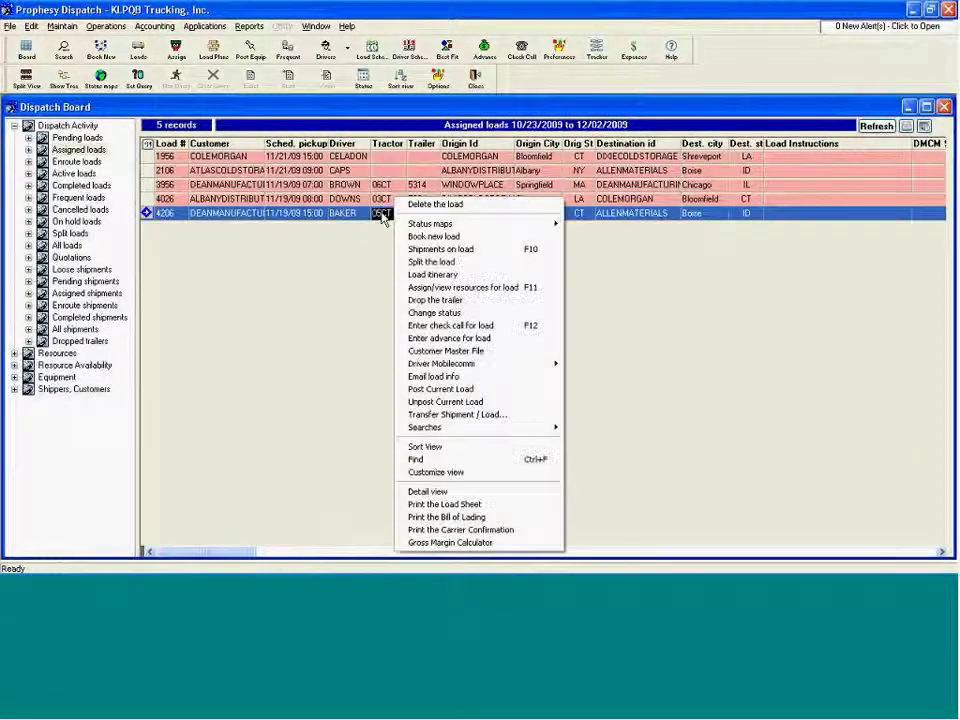
{"action": "left_click", "coordinate": [482, 506]}
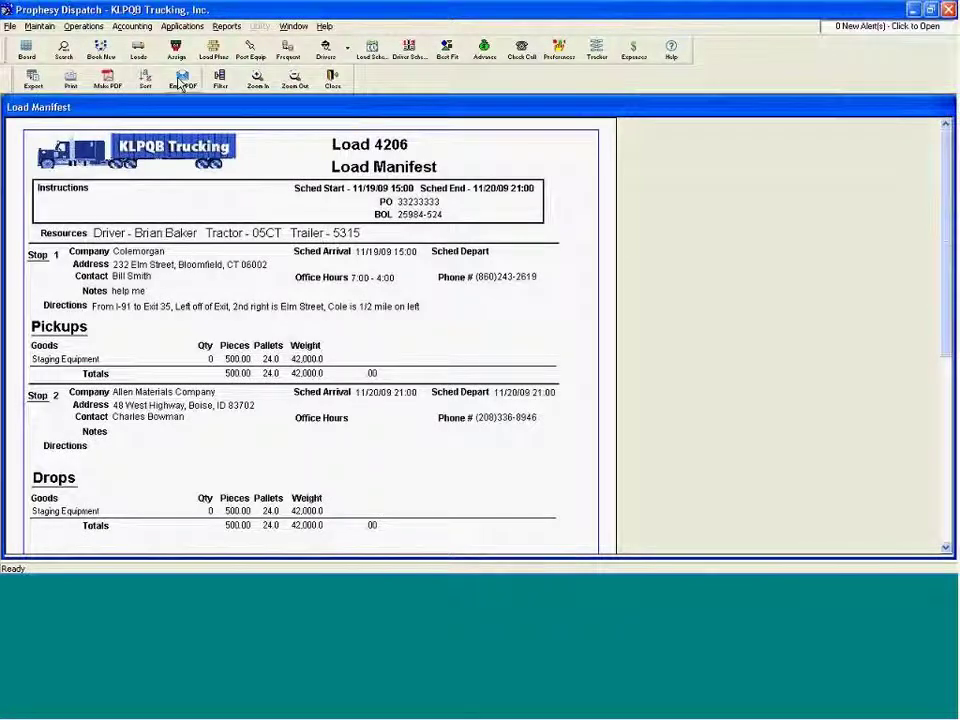
Step: Email the load manifest as a PDF to its assigned driver, allow Outlook to send it, and close the manifest
{"action": "left_click", "coordinate": [182, 84]}
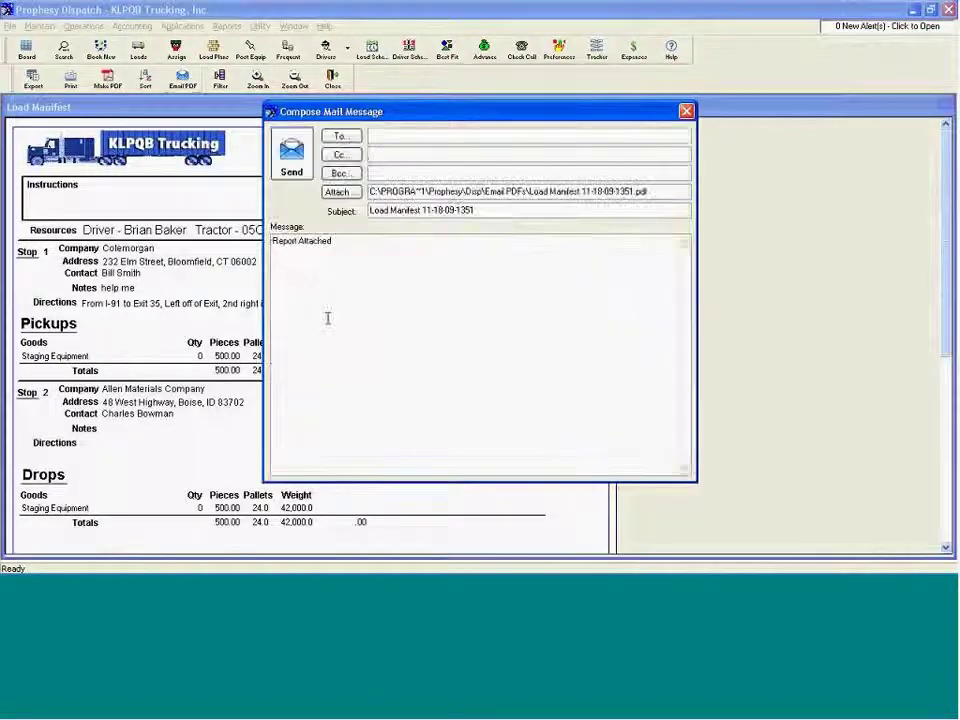
{"action": "left_click", "coordinate": [341, 137]}
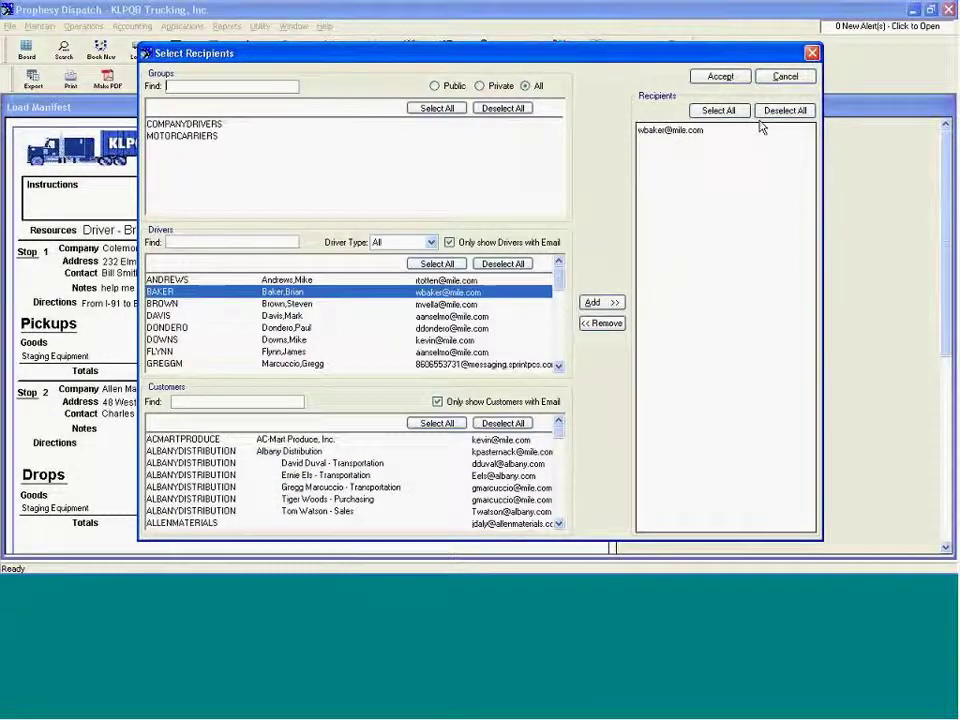
{"action": "left_click", "coordinate": [720, 76]}
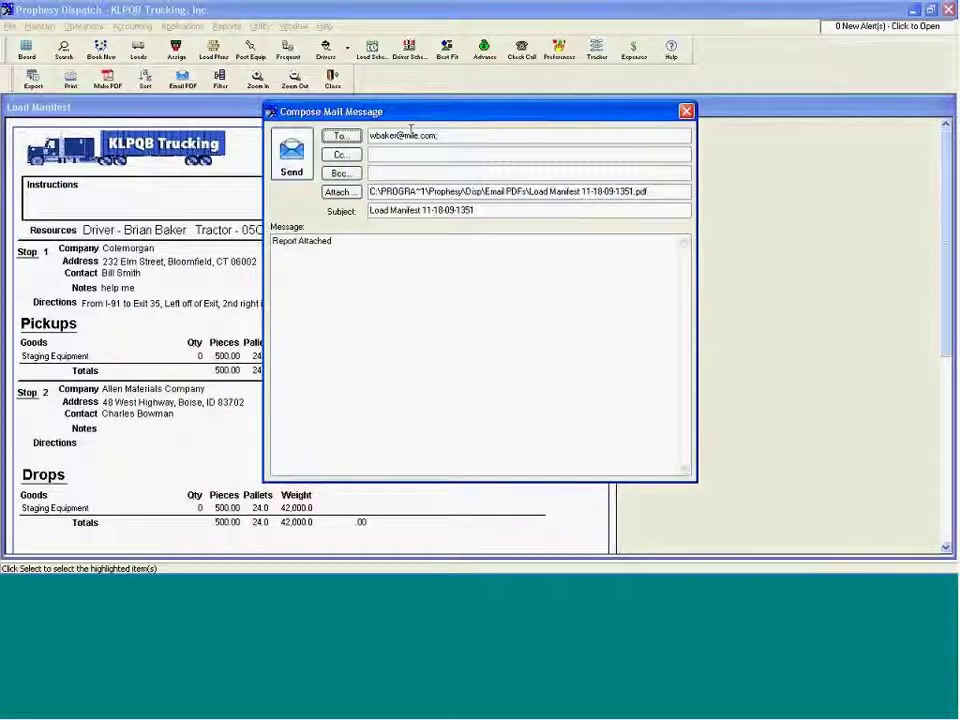
{"action": "left_click", "coordinate": [292, 158]}
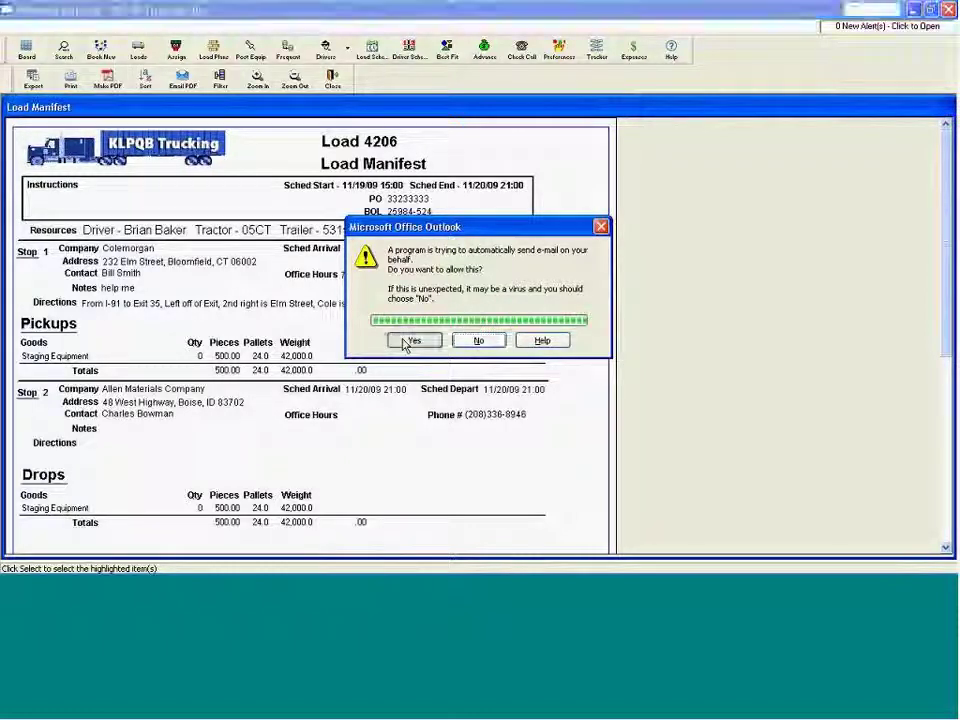
{"action": "left_click", "coordinate": [406, 340]}
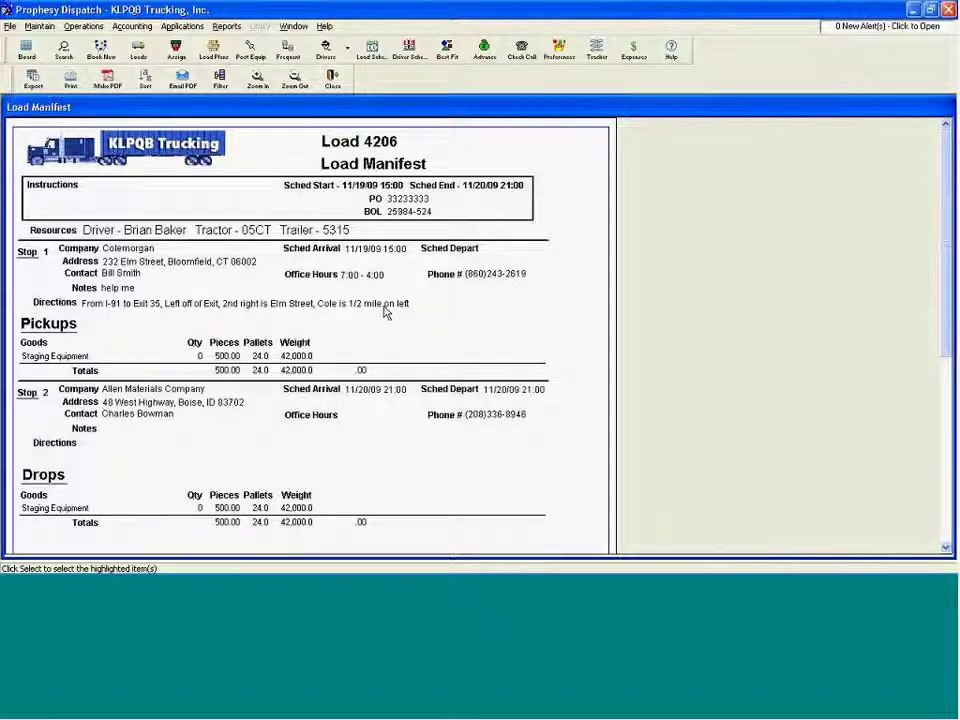
{"action": "left_click", "coordinate": [333, 86]}
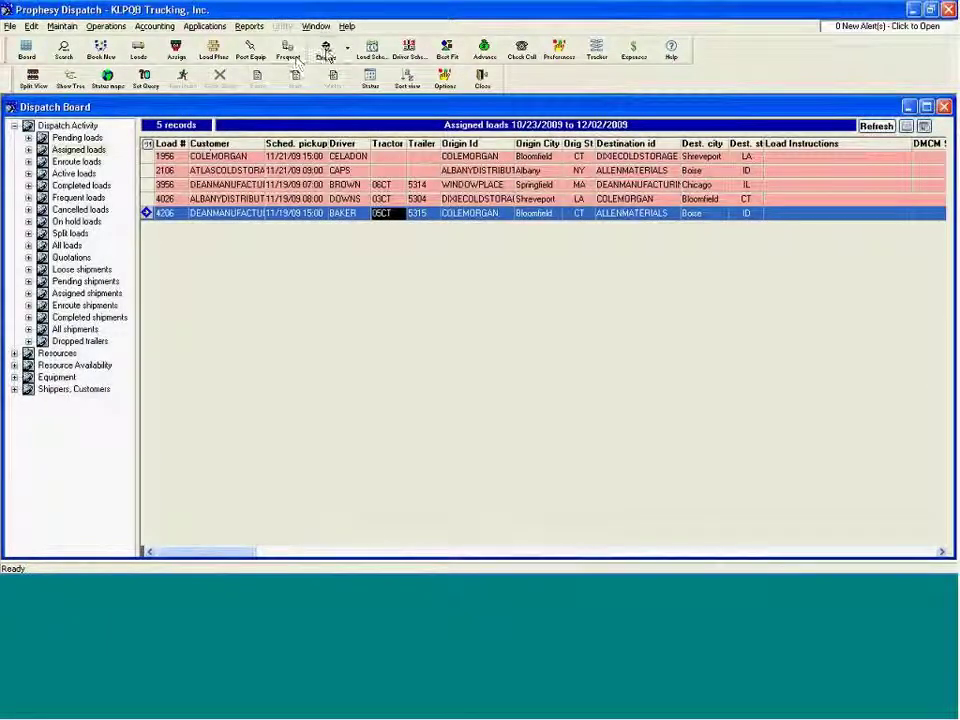
Step: Open the driver records and examine the email address field on the first driver's record
{"action": "left_click", "coordinate": [325, 52]}
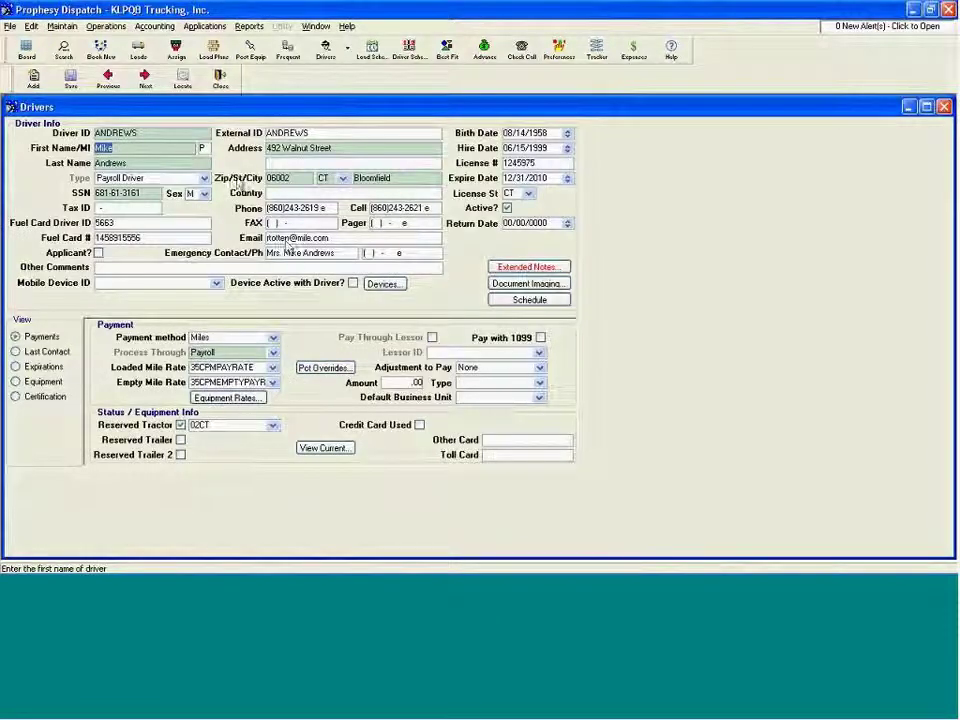
{"action": "left_click", "coordinate": [331, 240]}
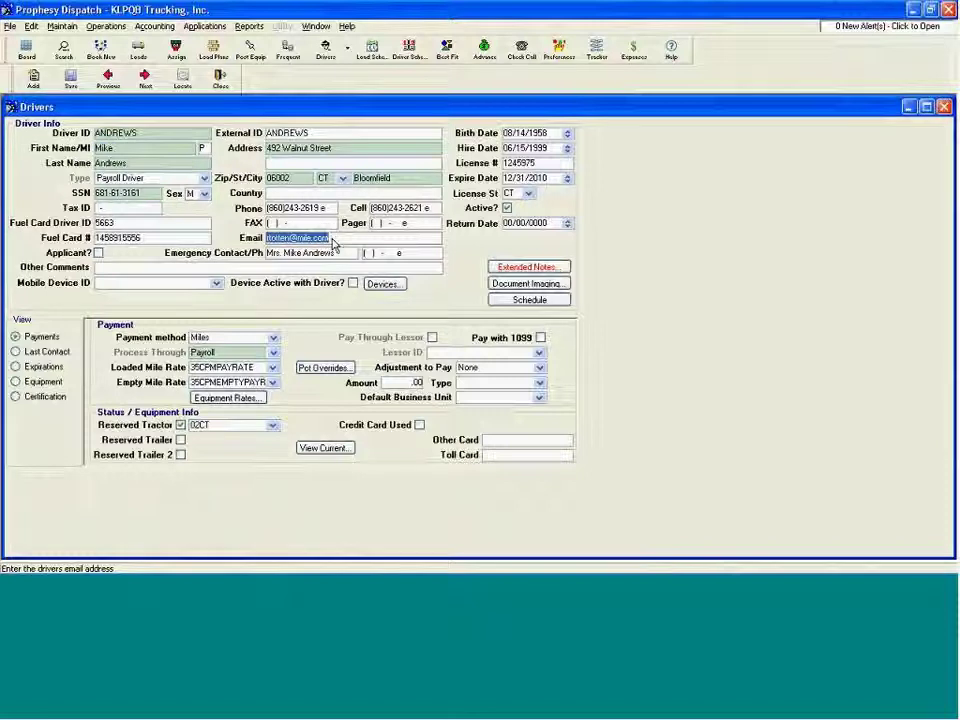
{"action": "left_click", "coordinate": [333, 244]}
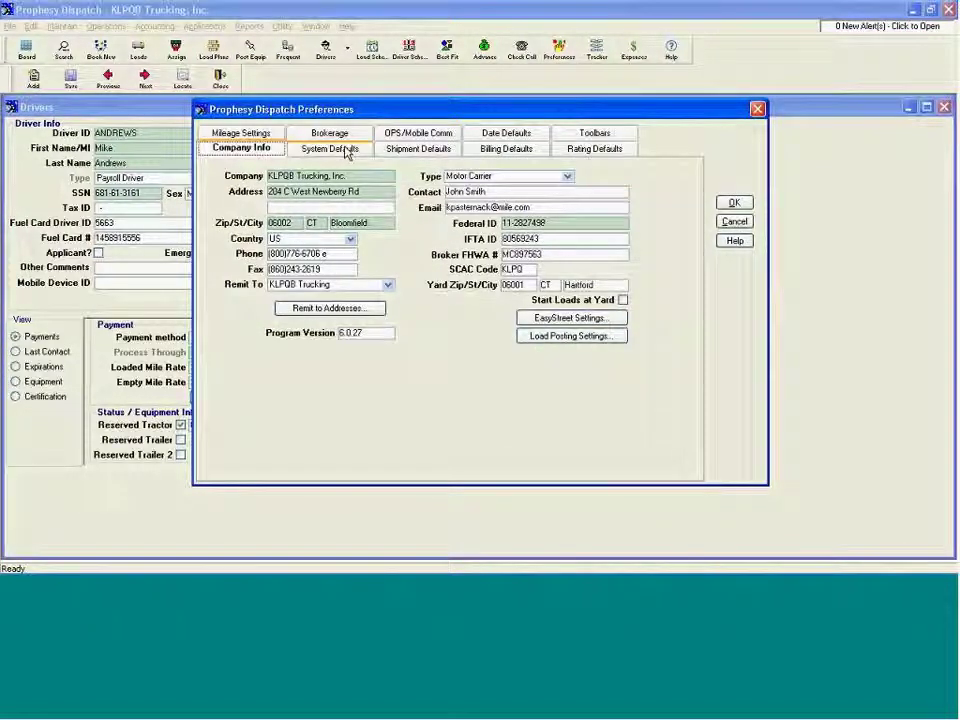
Step: Examine the Nextel devices' email domains in the OPS/Mobile Comm device settings, then close the preferences without changes
{"action": "left_click", "coordinate": [399, 136]}
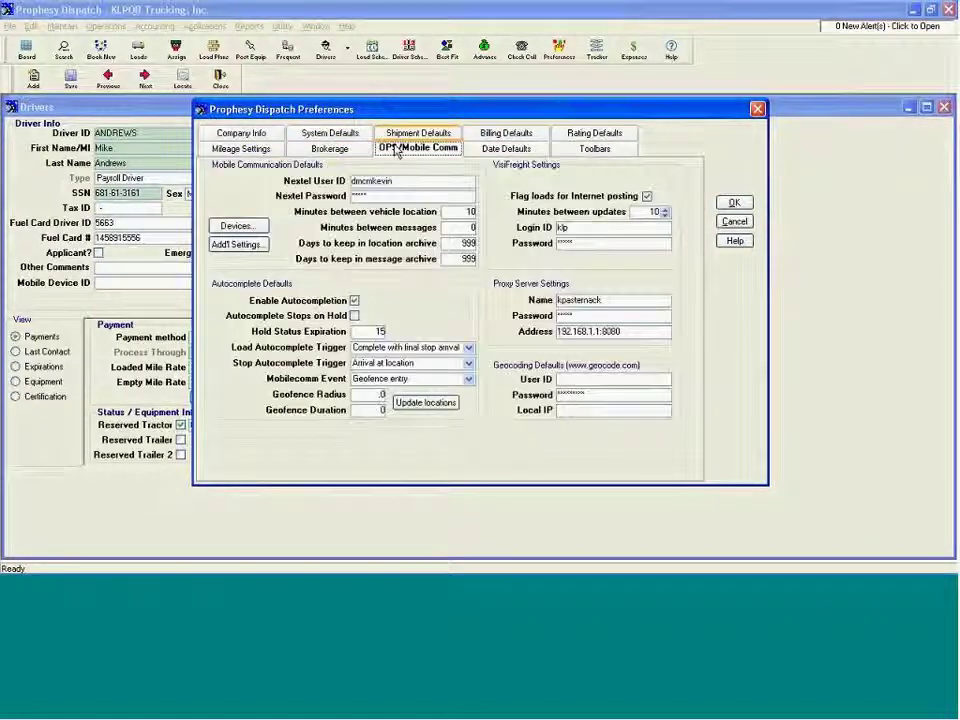
{"action": "left_click", "coordinate": [249, 227]}
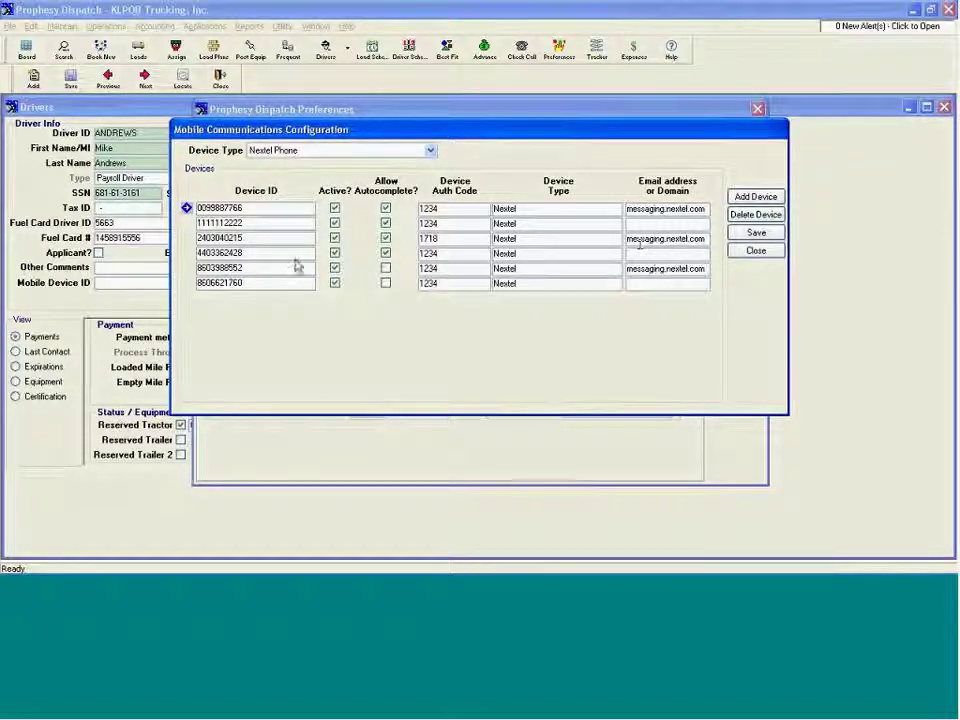
{"action": "left_click", "coordinate": [205, 238]}
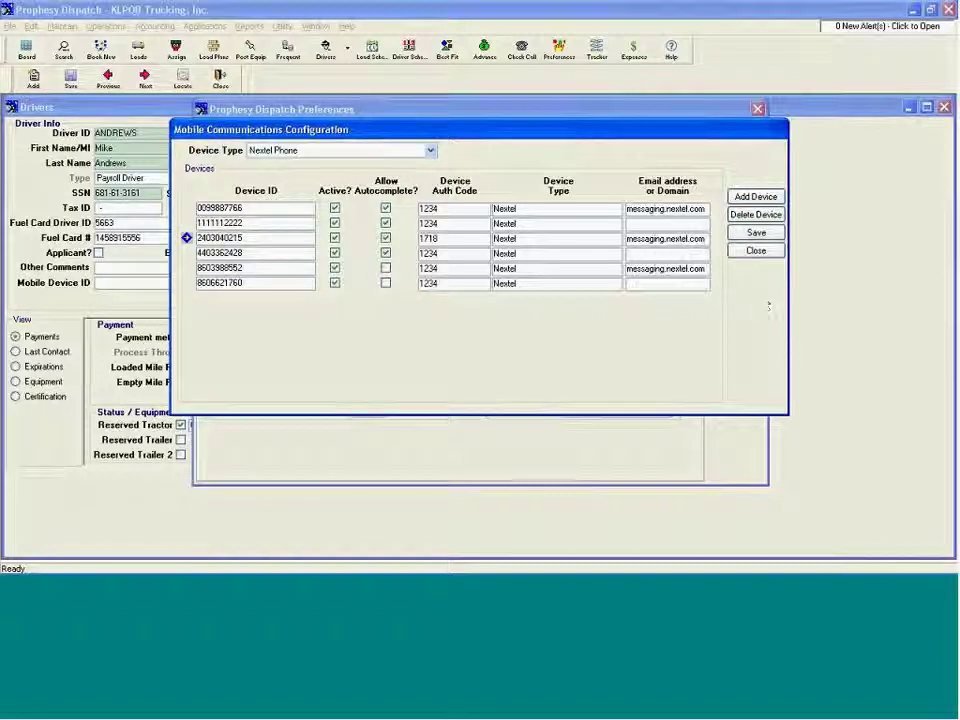
{"action": "left_click", "coordinate": [752, 254]}
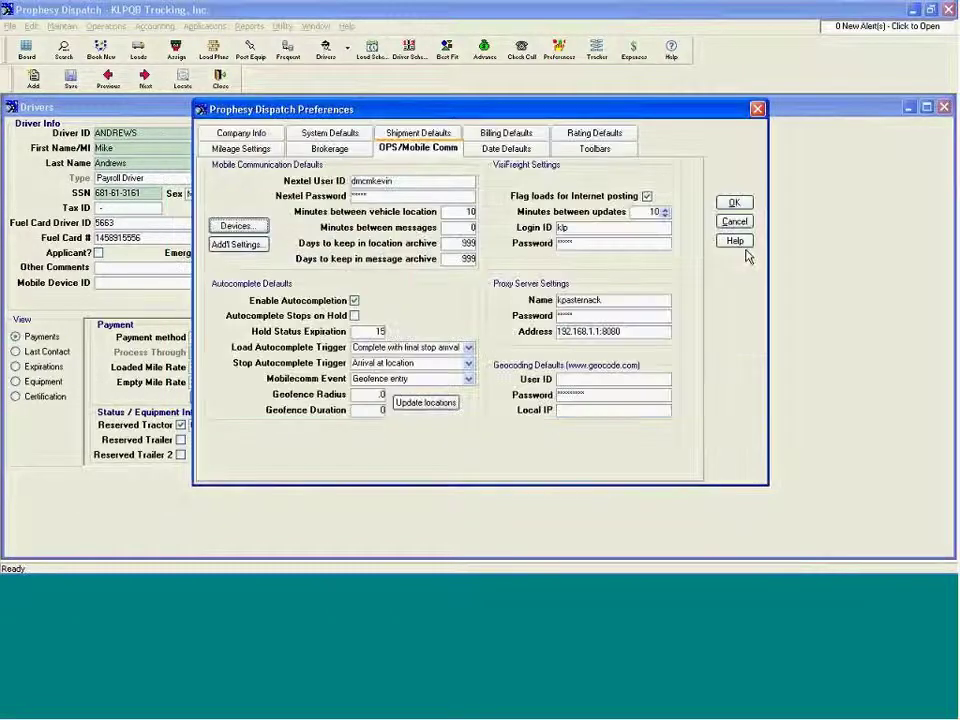
{"action": "left_click", "coordinate": [758, 109]}
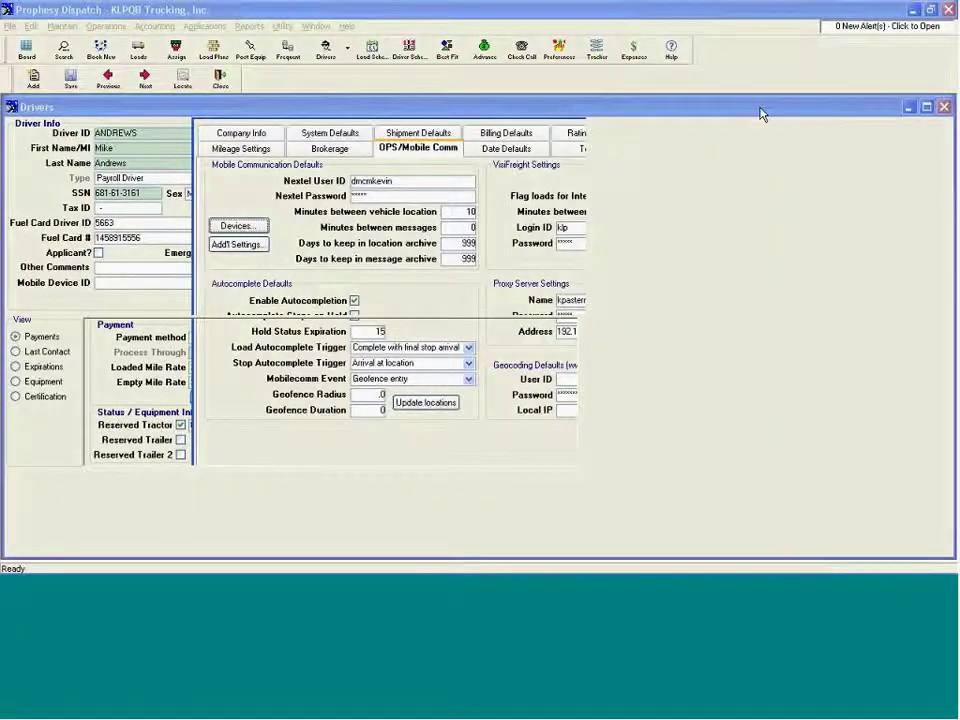
Step: Highlight the driver's email address on the record and close the driver records
{"action": "left_click_drag", "start_coordinate": [328, 238], "coordinate": [266, 245]}
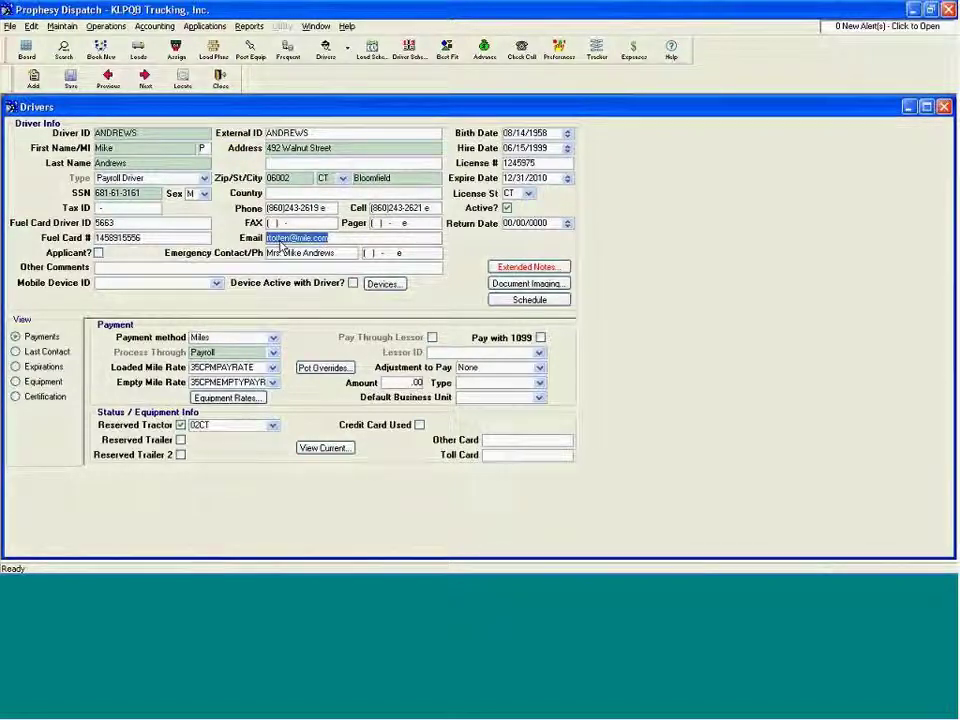
{"action": "left_click", "coordinate": [222, 80]}
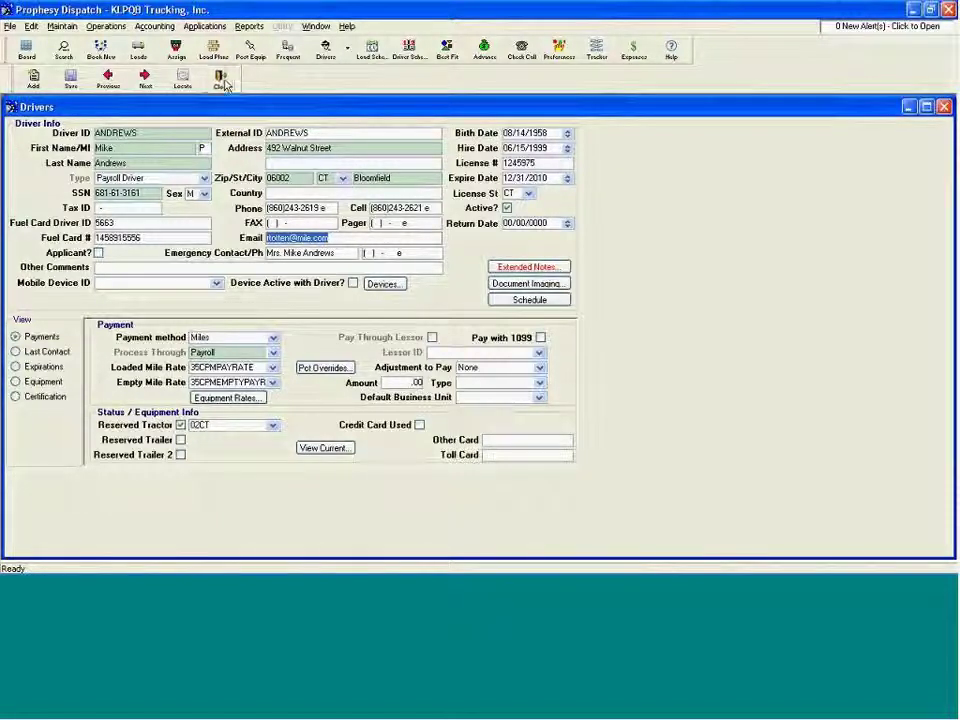
{"action": "left_click", "coordinate": [221, 80]}
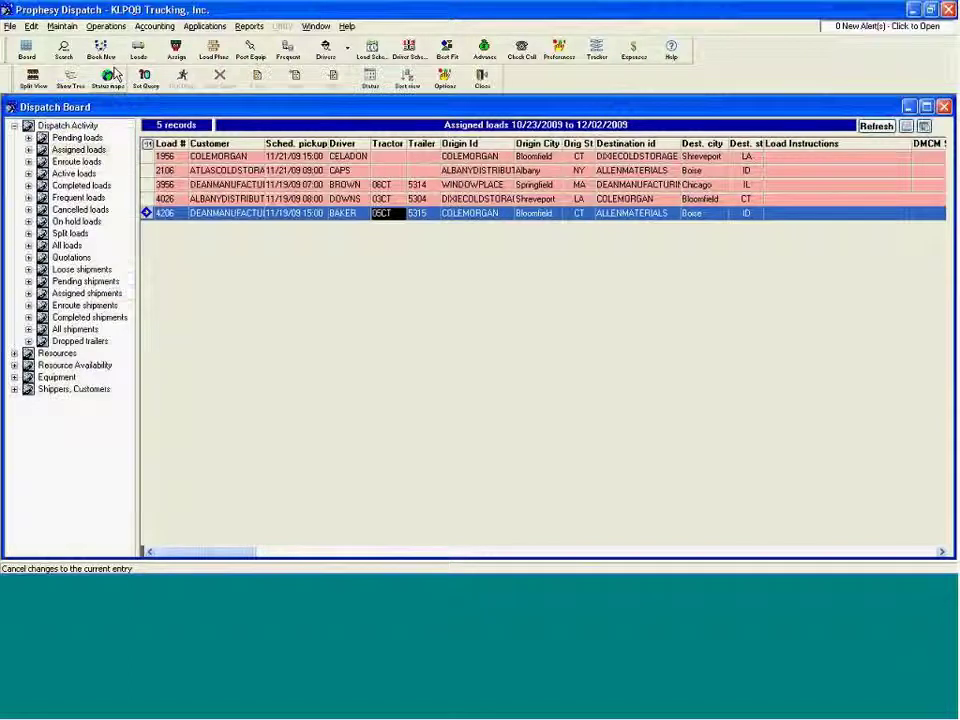
Step: Examine the contact entry form with its email field for the BORDERFREIGHT carrier and close it without adding a contact
{"action": "left_click", "coordinate": [62, 26]}
{"action": "left_click", "coordinate": [91, 62]}
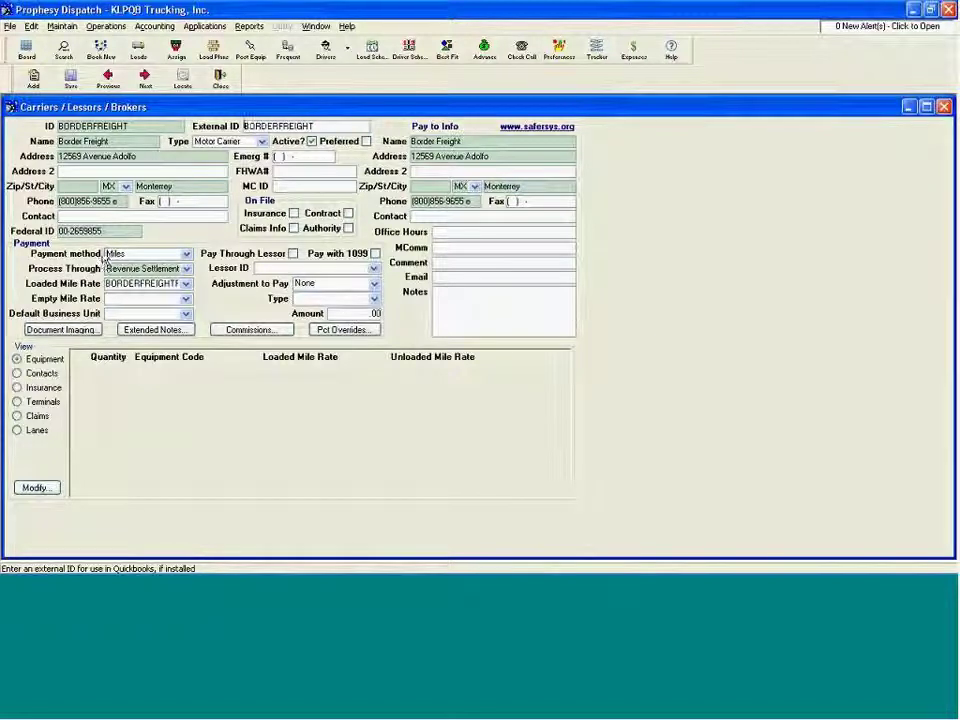
{"action": "left_click", "coordinate": [31, 375]}
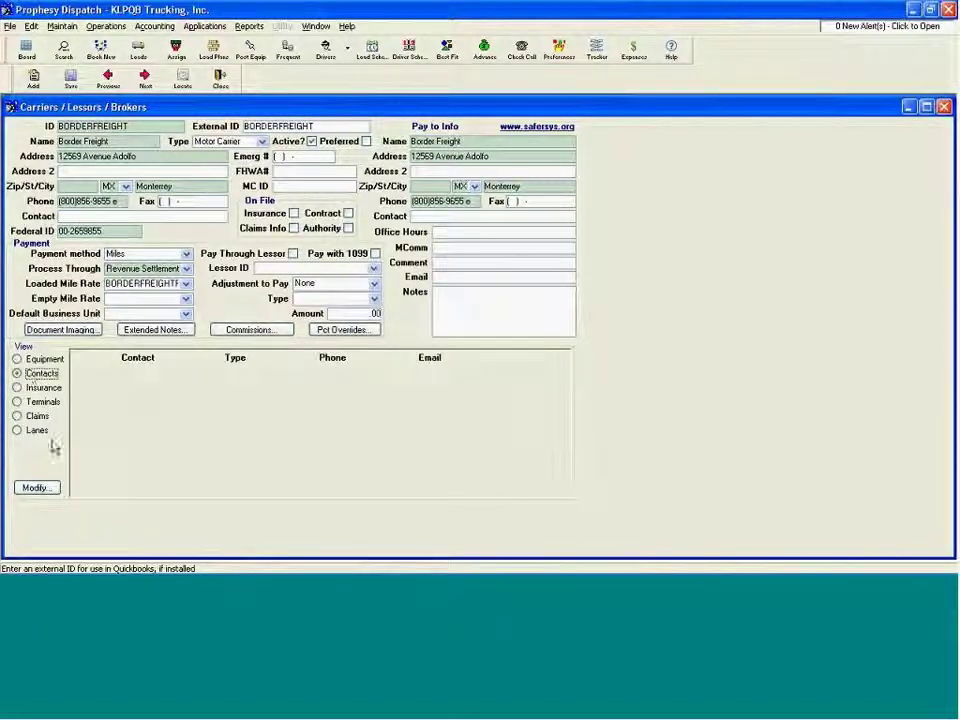
{"action": "left_click", "coordinate": [39, 486]}
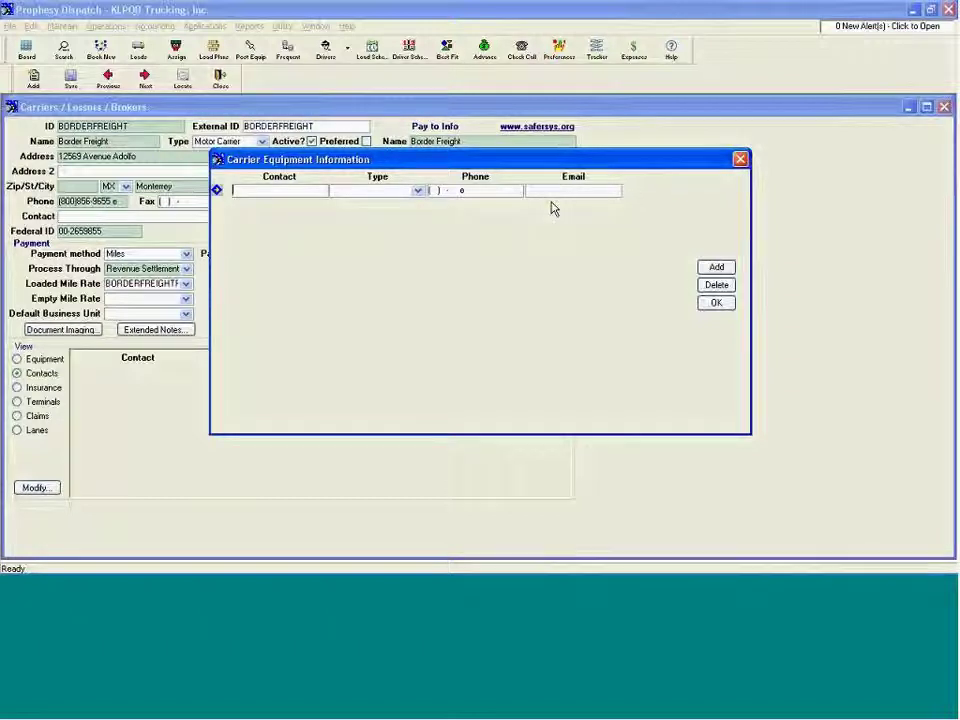
{"action": "left_click", "coordinate": [716, 304]}
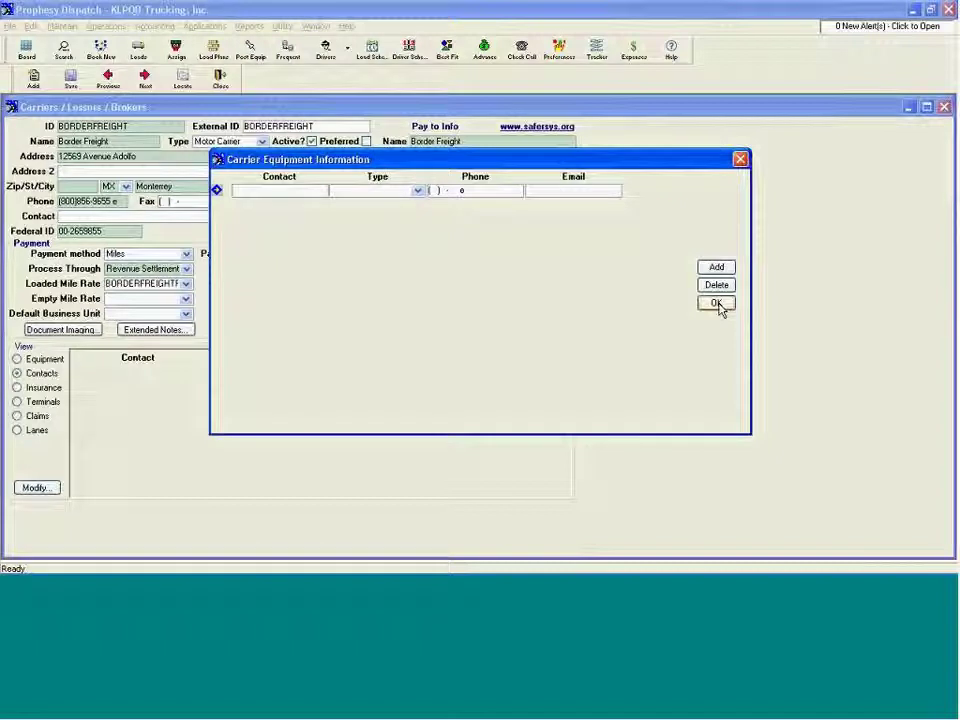
{"action": "left_click", "coordinate": [740, 160]}
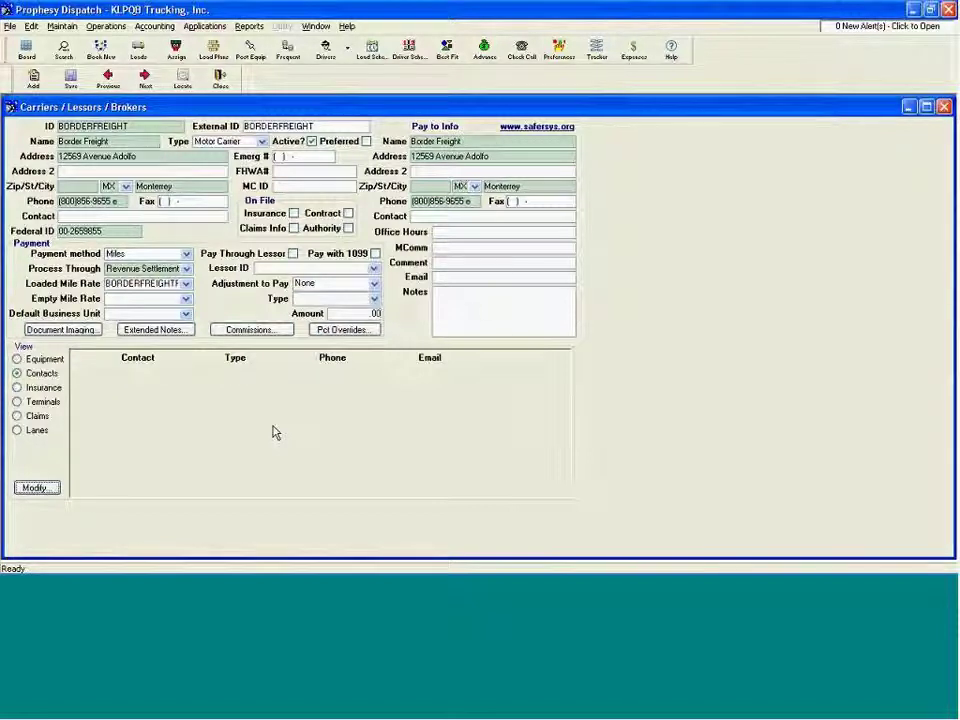
Step: Review the Billing Defaults in the preferences, cancel out of them, and close the carrier record
{"action": "left_click", "coordinate": [563, 55]}
{"action": "left_click", "coordinate": [505, 150]}
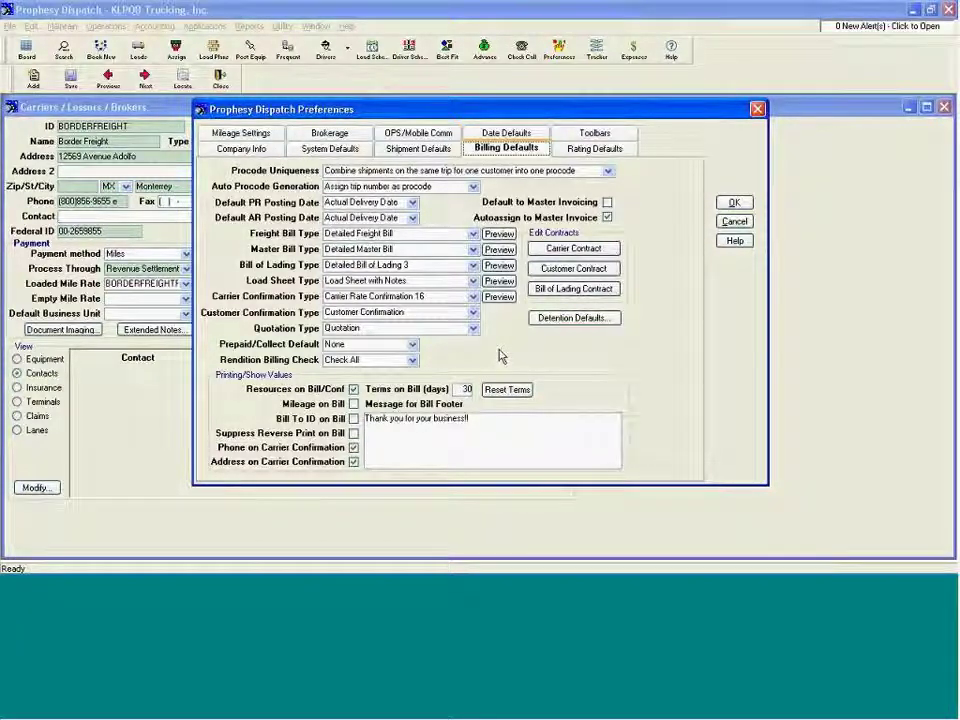
{"action": "left_click", "coordinate": [735, 222]}
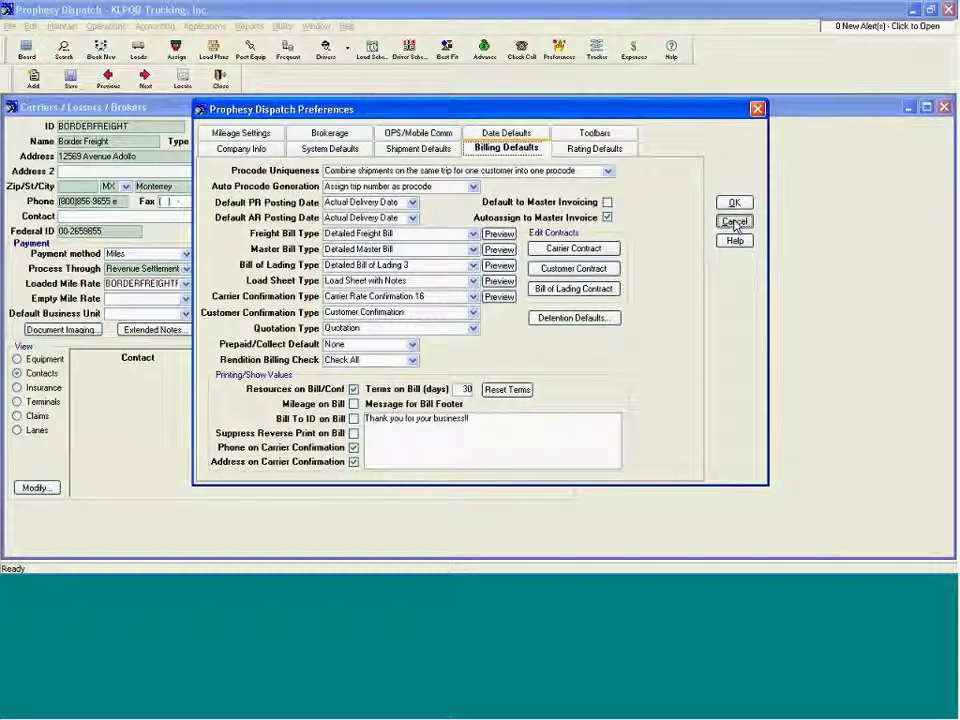
{"action": "left_click", "coordinate": [735, 222]}
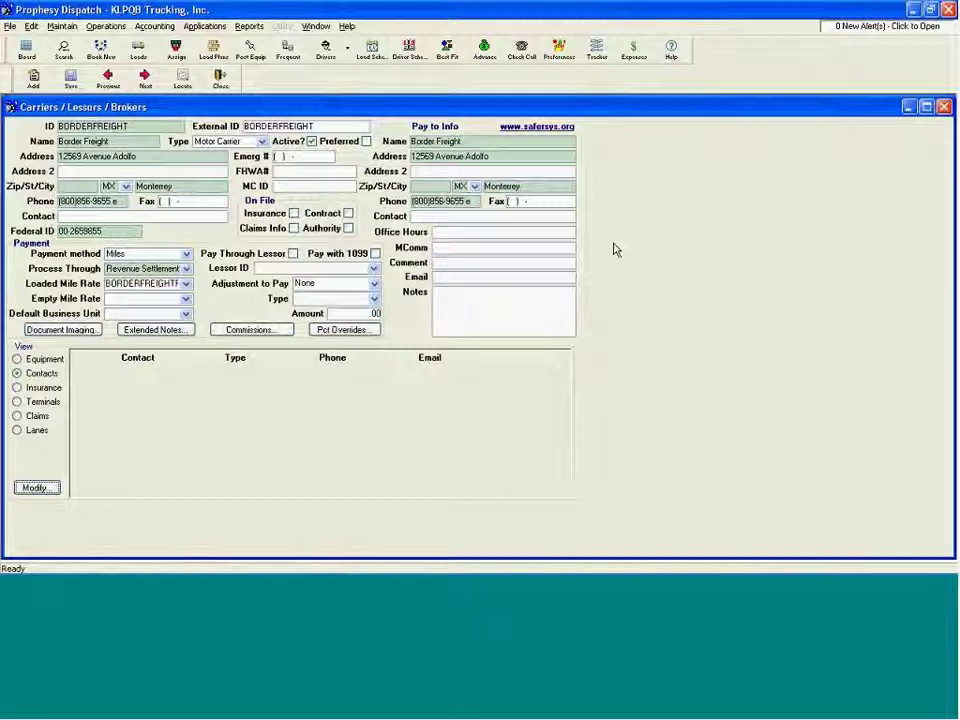
{"action": "left_click", "coordinate": [944, 106]}
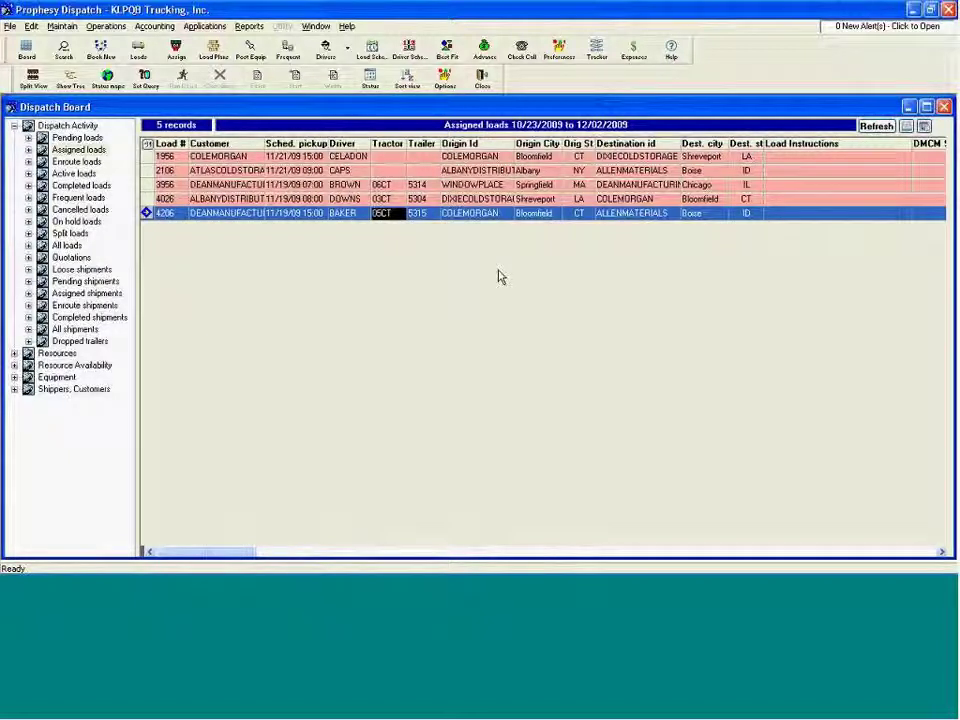
Step: Switch to the webinar slideshow and advance from the "And now..." slide to the next one
{"action": "key", "text": "alt+Tab"}
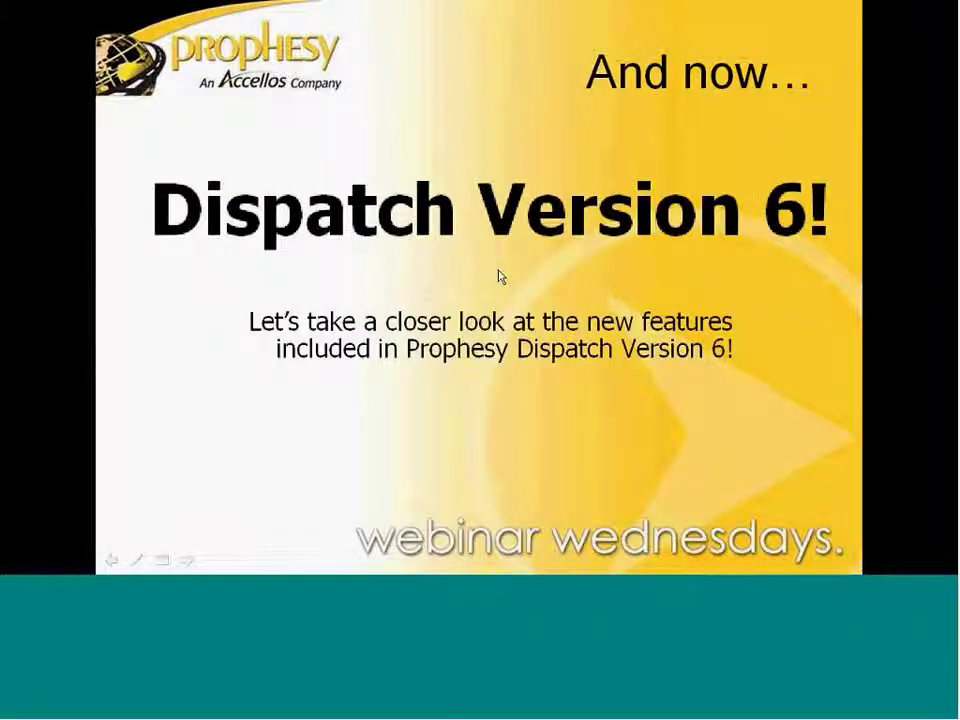
{"action": "left_click", "coordinate": [498, 275]}
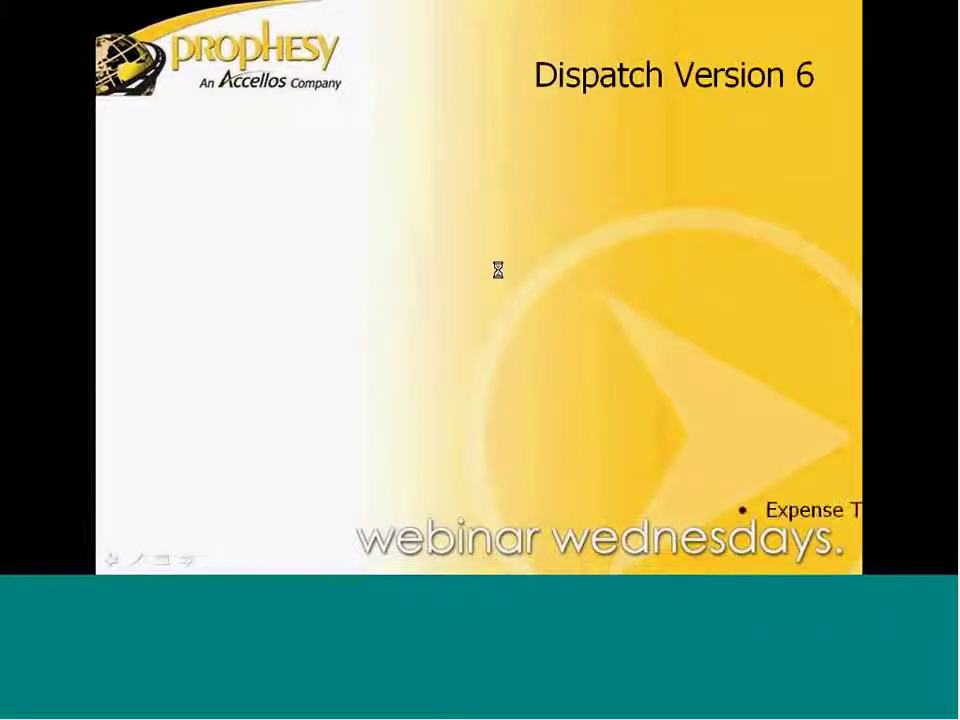